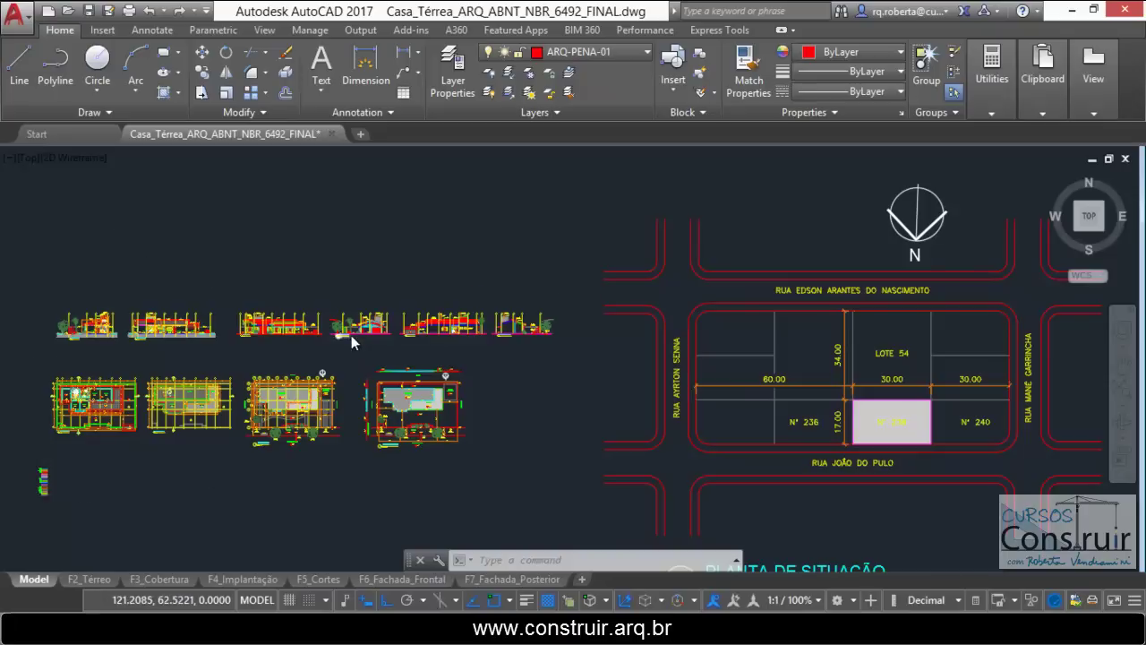
Step: Widen the dining-room window in the longitudinal section by dragging its top-right corner grip
scroll(340, 332, down, 3)
scroll(242, 331, up, 3)
scroll(243, 329, up, 2)
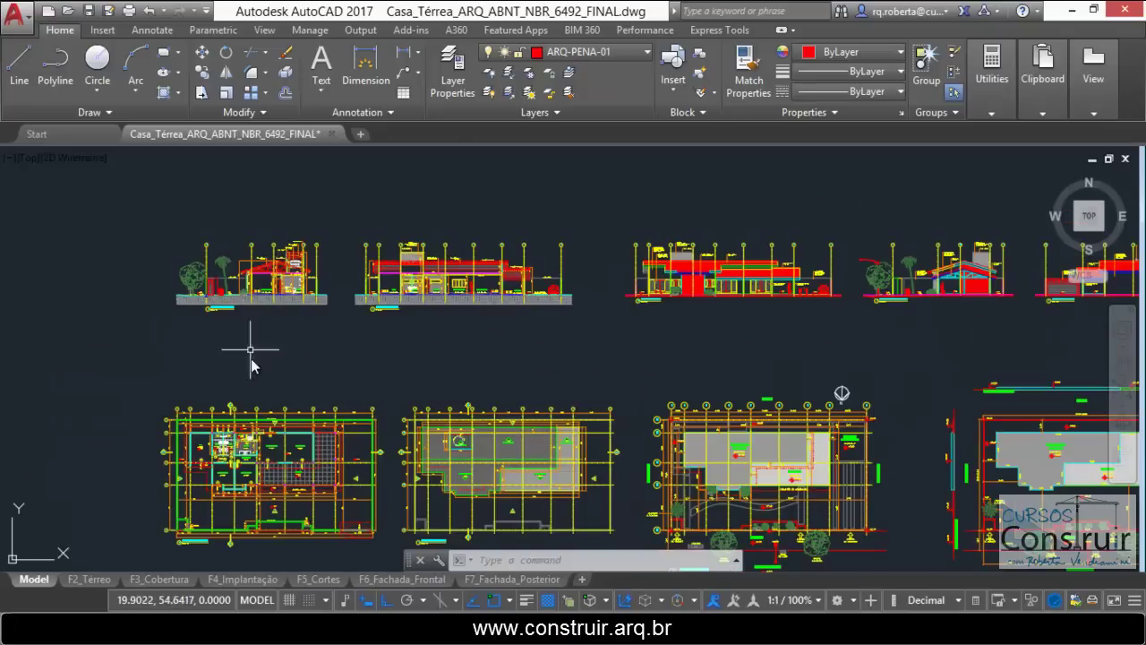
scroll(268, 385, up, 2)
scroll(277, 407, down, 2)
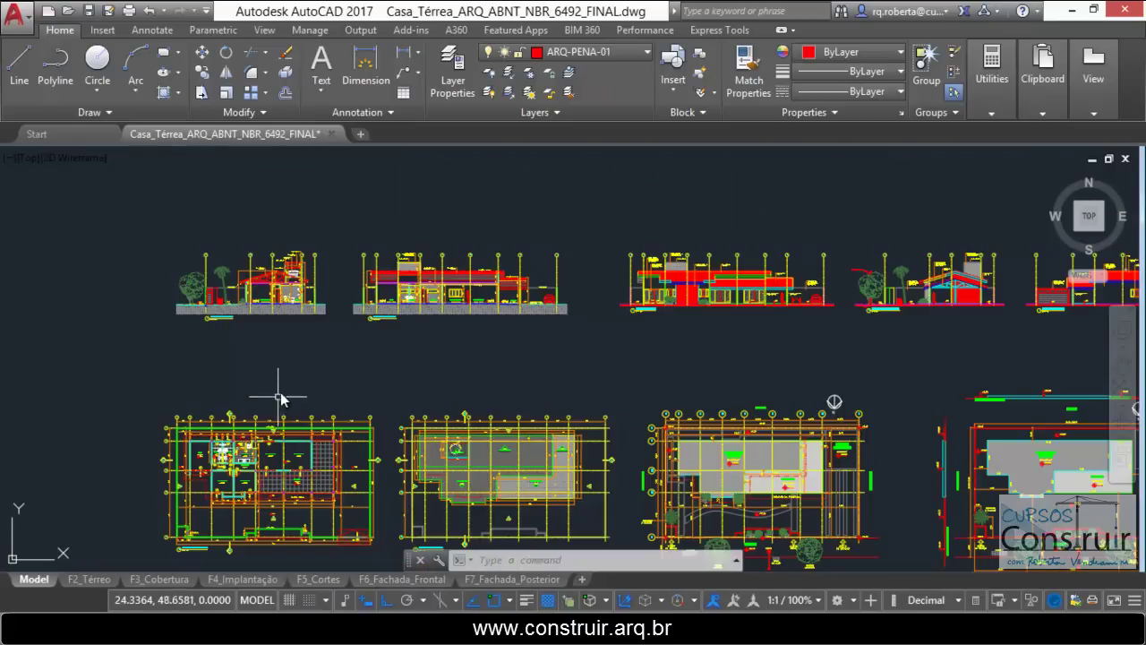
scroll(276, 253, up, 4)
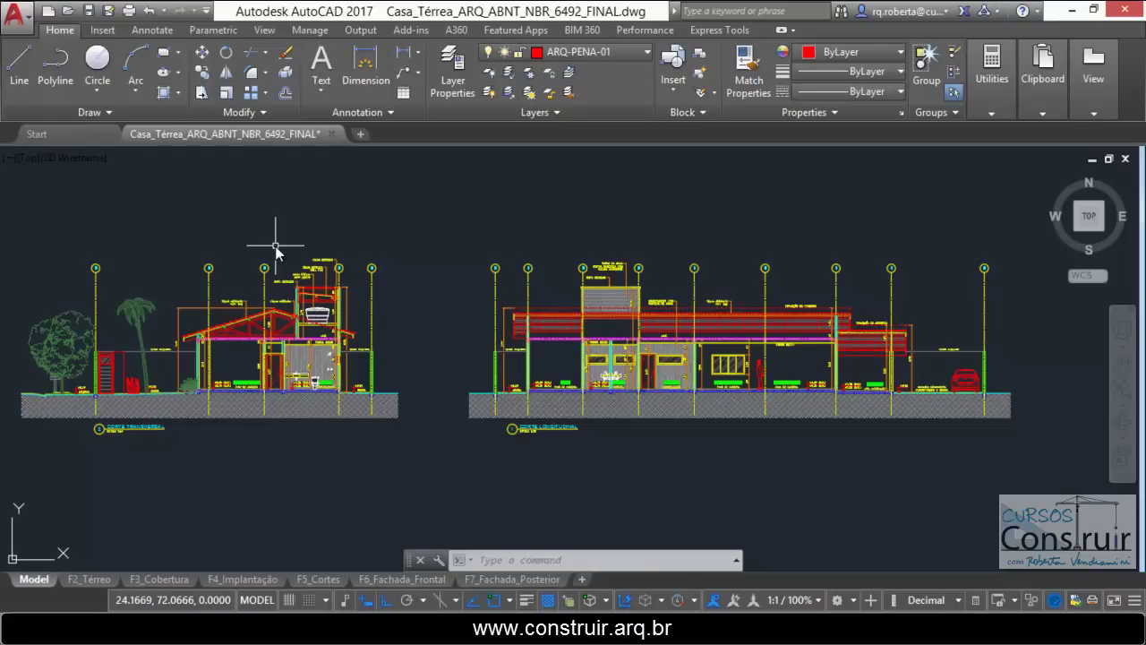
scroll(224, 255, down, 2)
scroll(415, 265, up, 3)
scroll(403, 267, up, 2)
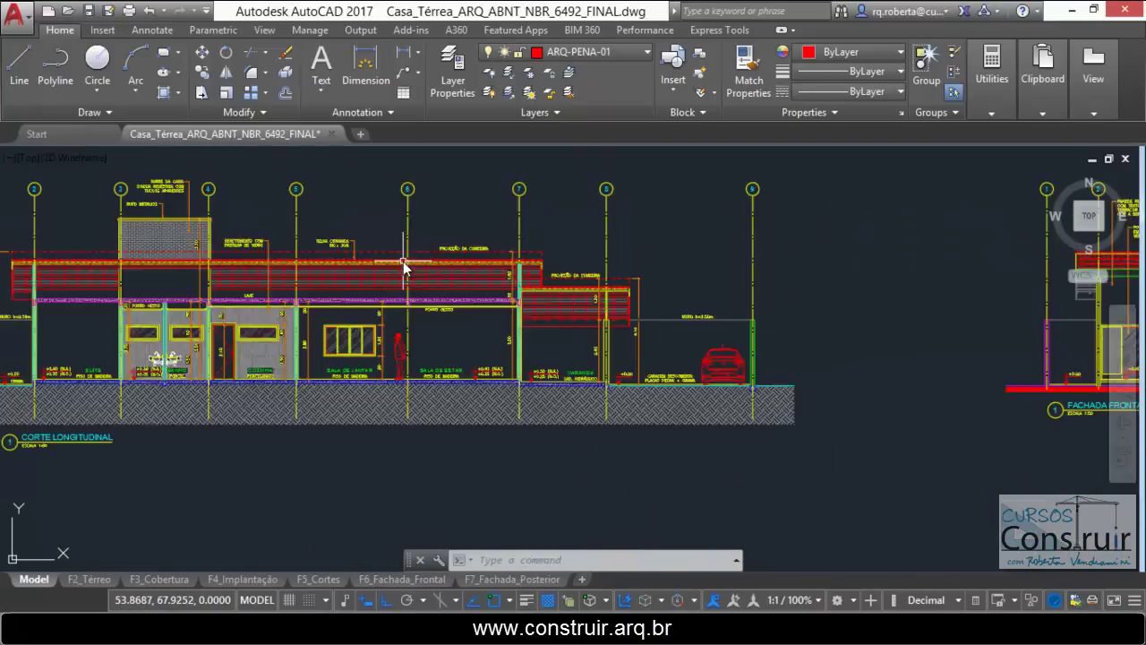
scroll(403, 267, up, 2)
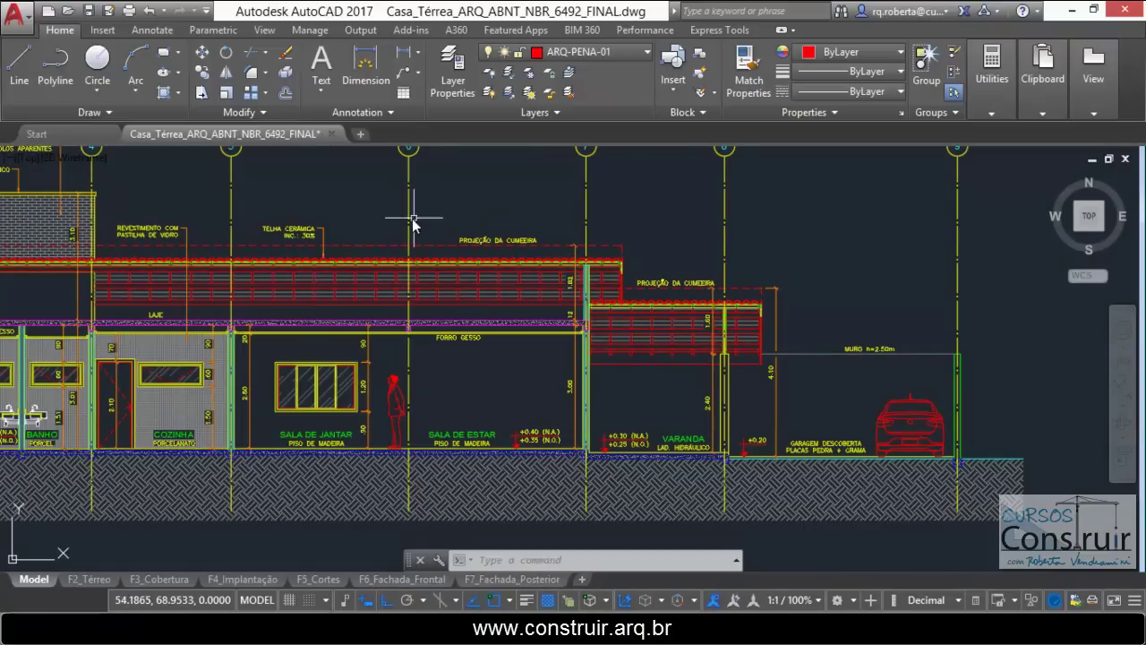
scroll(409, 225, down, 2)
scroll(487, 263, down, 2)
scroll(504, 266, up, 2)
scroll(504, 266, down, 2)
scroll(305, 280, up, 4)
scroll(304, 279, up, 3)
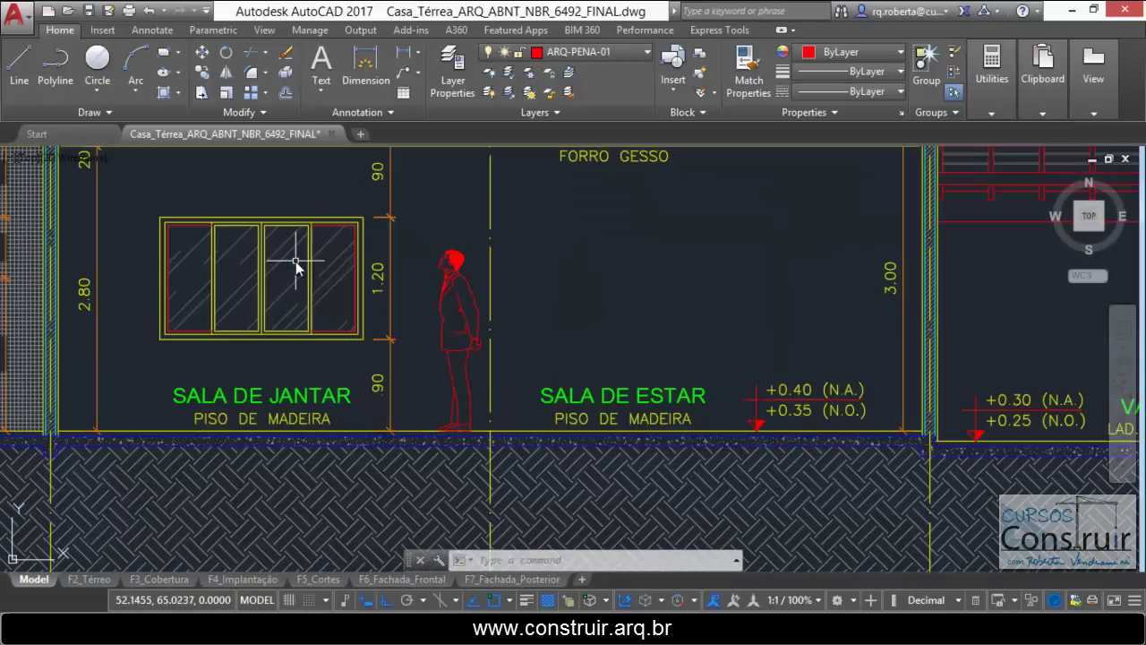
click(259, 231)
scroll(312, 360, down, 2)
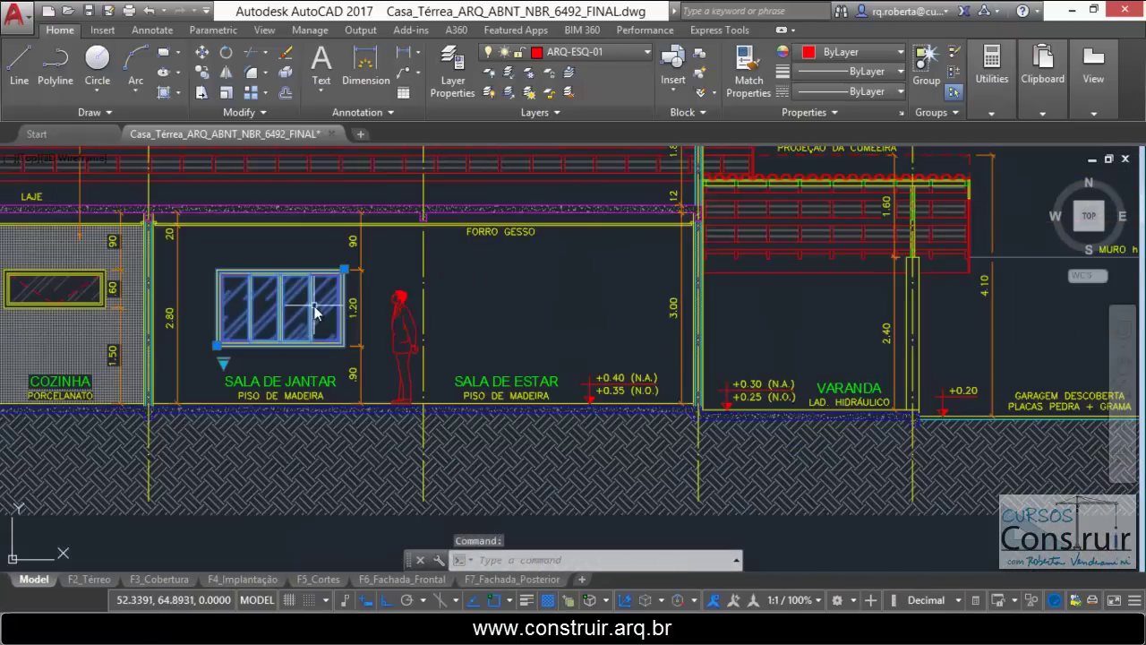
scroll(358, 256, up, 2)
click(359, 247)
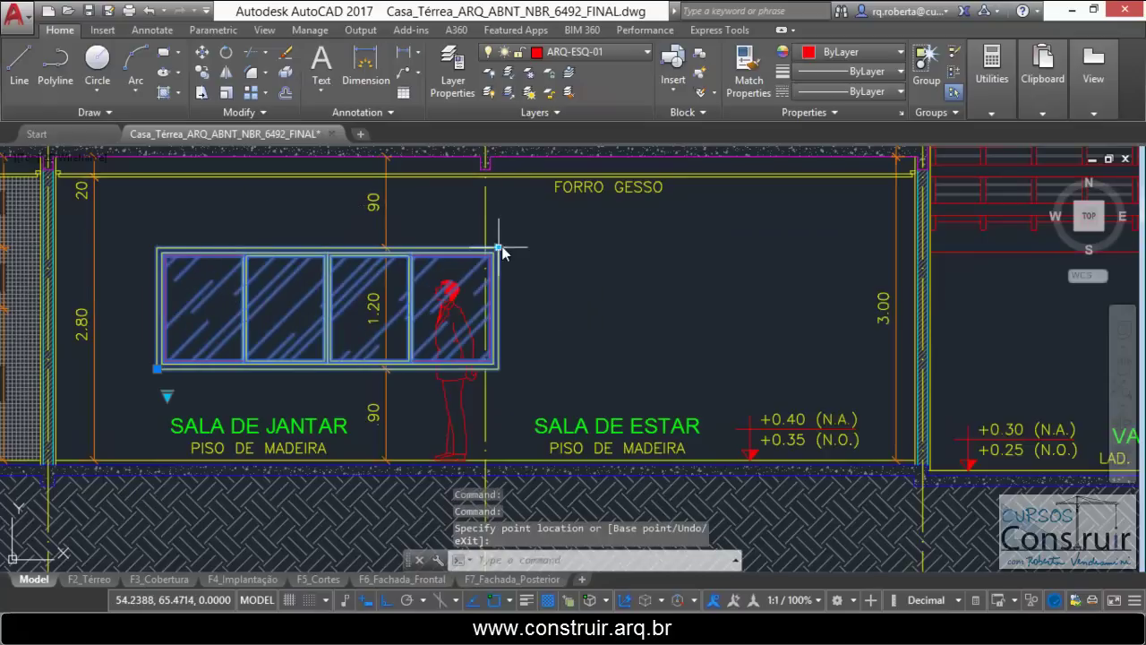
click(503, 213)
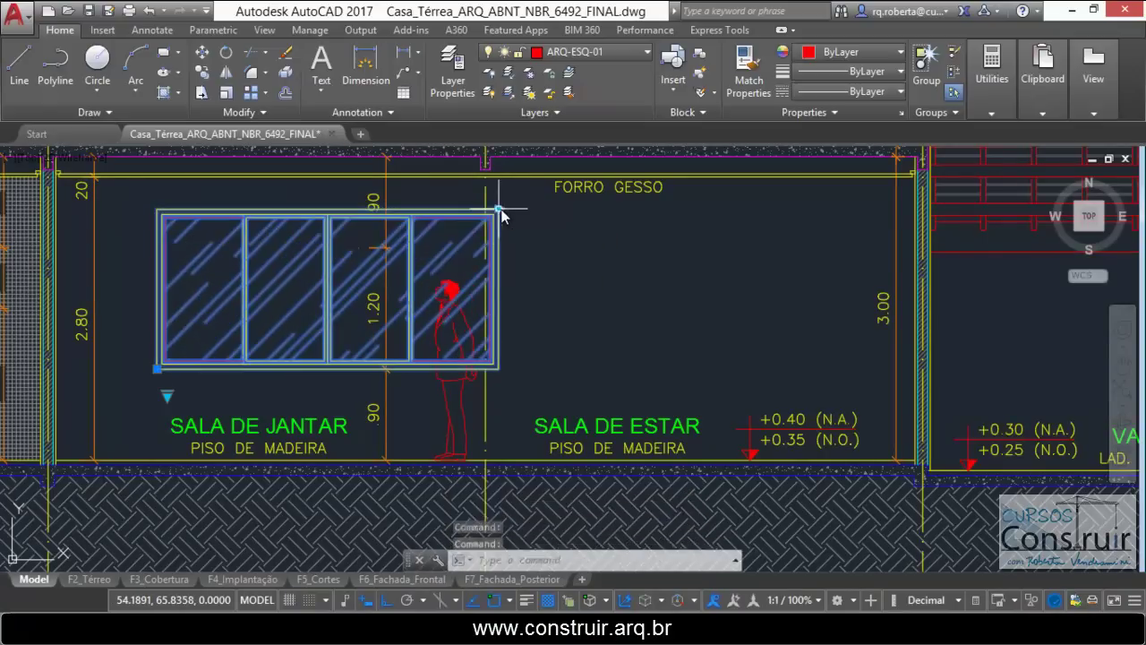
Step: Switch the window's visibility state to planta baixa, then to corte, and deselect it
click(168, 396)
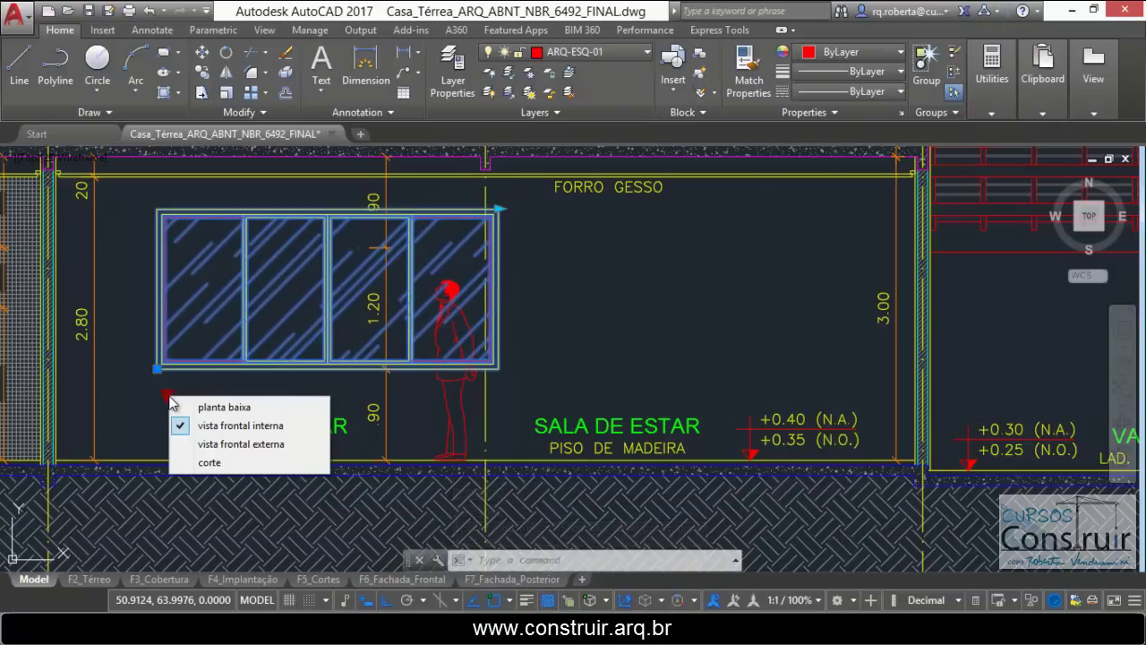
click(216, 409)
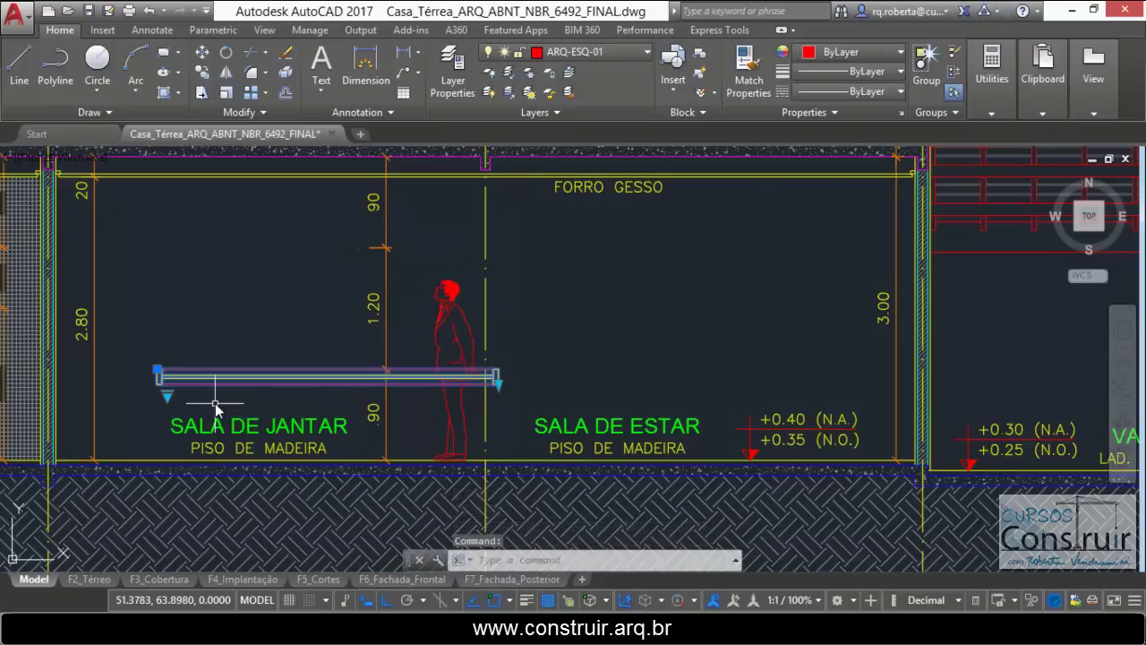
click(166, 394)
click(202, 463)
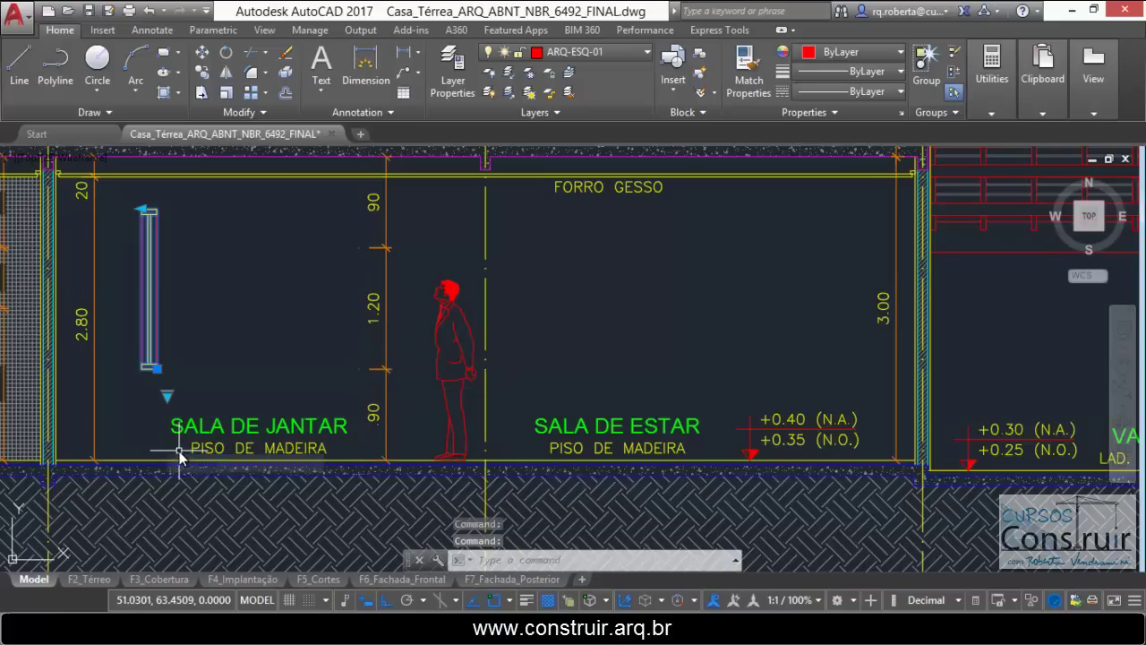
key(Escape)
scroll(300, 367, down, 4)
scroll(325, 332, down, 2)
scroll(373, 299, up, 2)
scroll(356, 302, up, 2)
scroll(355, 301, up, 2)
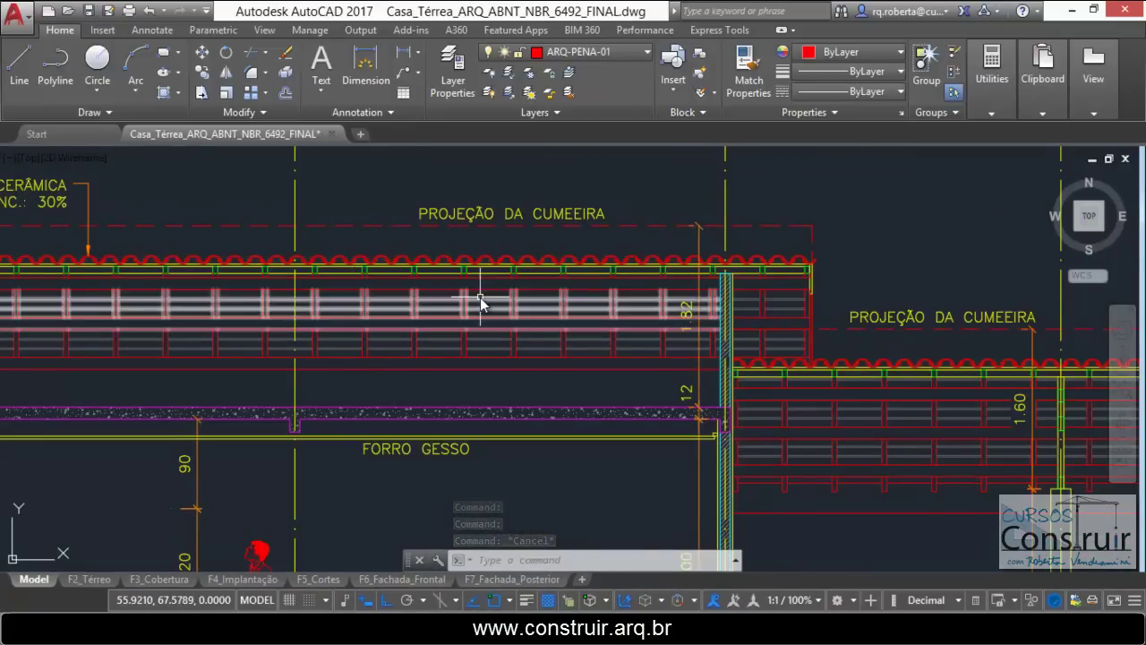
Step: Copy the upper roof batten row with CO to just above the longitudinal section
text(co)
key(Return)
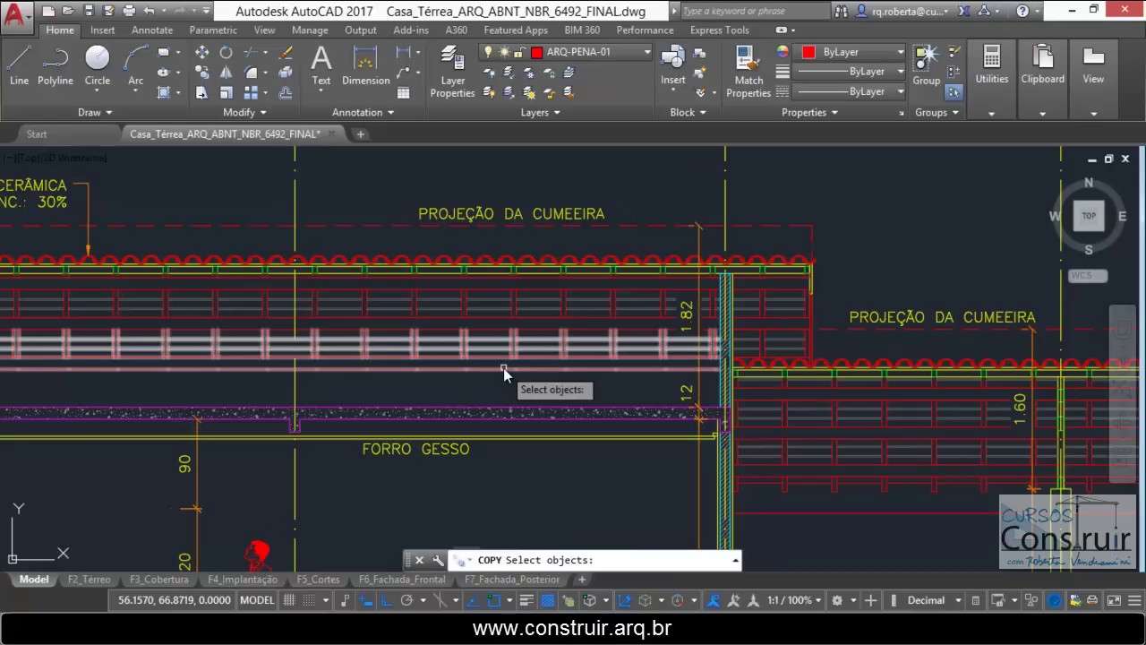
click(520, 303)
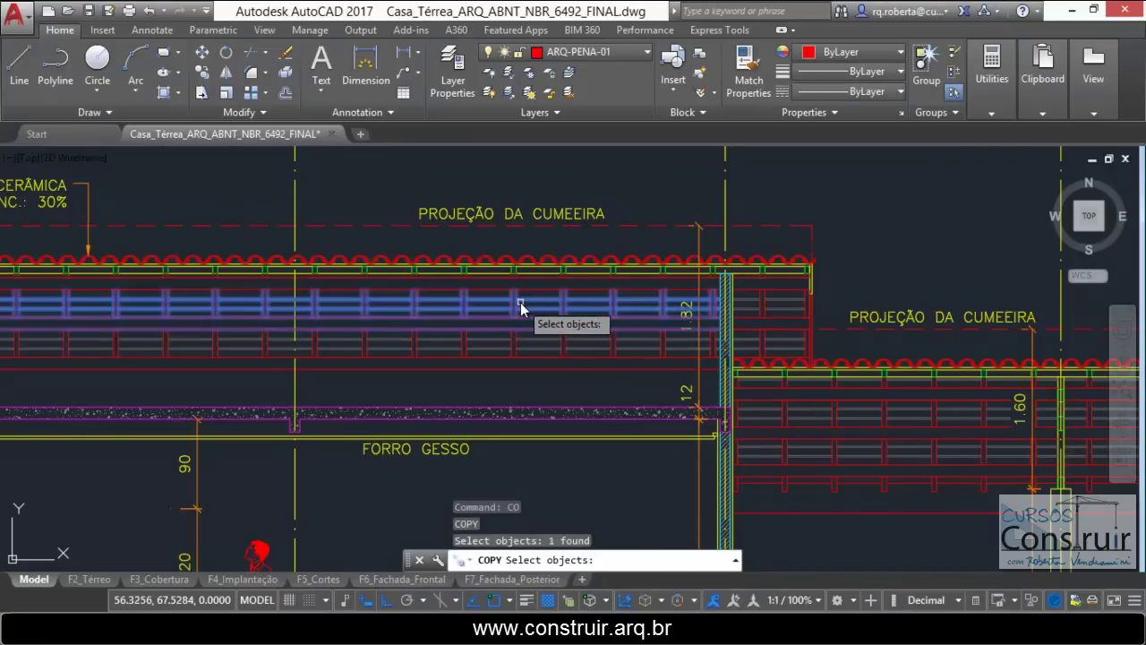
key(Return)
scroll(520, 322, down, 4)
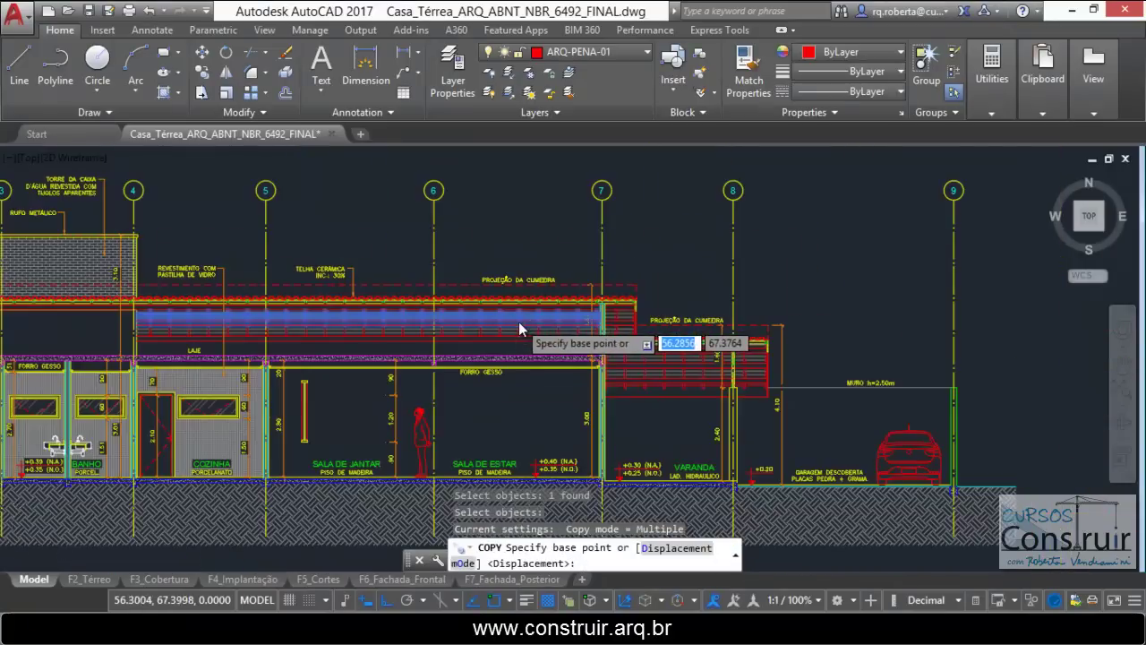
scroll(520, 326, down, 3)
click(523, 312)
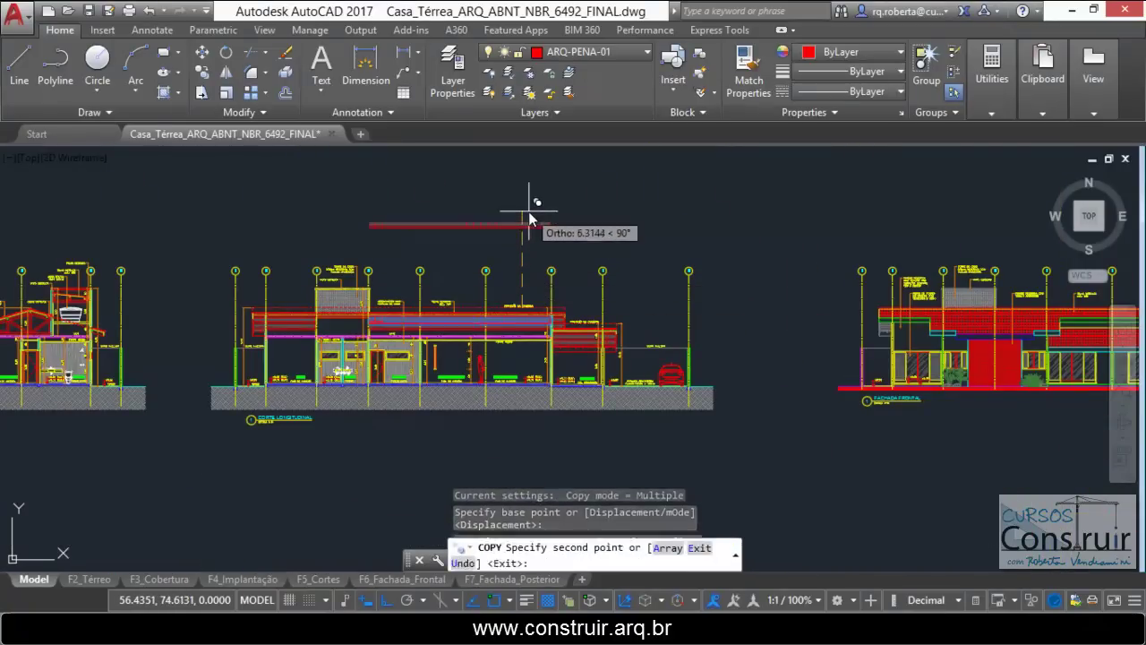
click(530, 219)
key(Escape)
scroll(519, 226, up, 5)
Step: Lengthen the copied batten row by dragging its array end grip twice to add segments
click(504, 252)
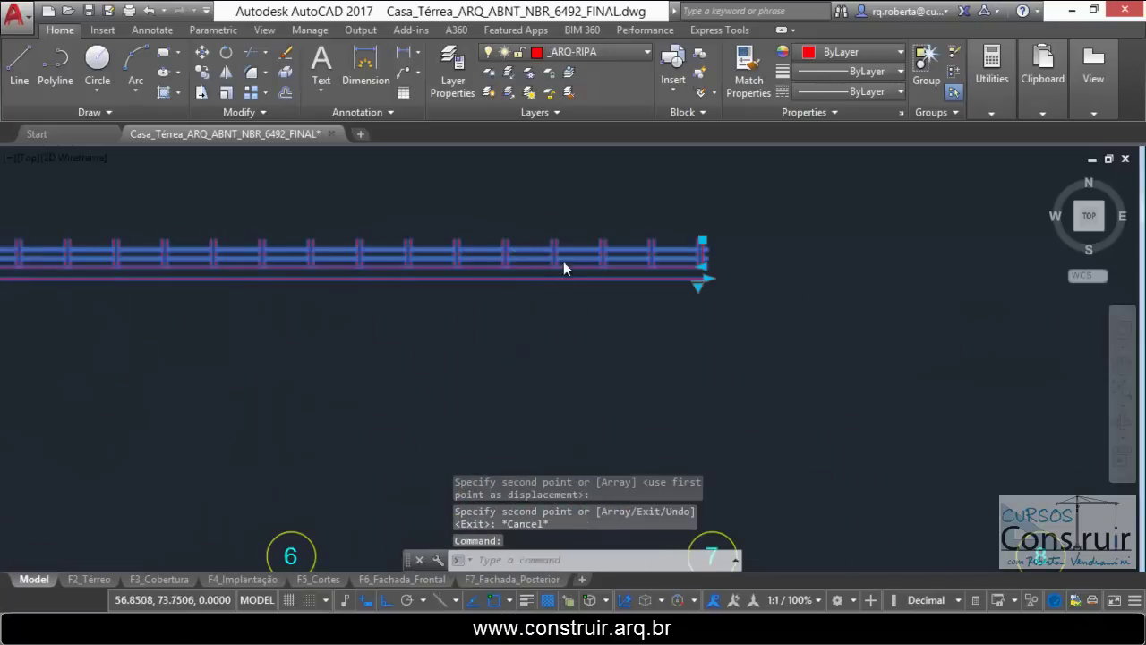
middle_drag(564, 267, 500, 282)
click(636, 297)
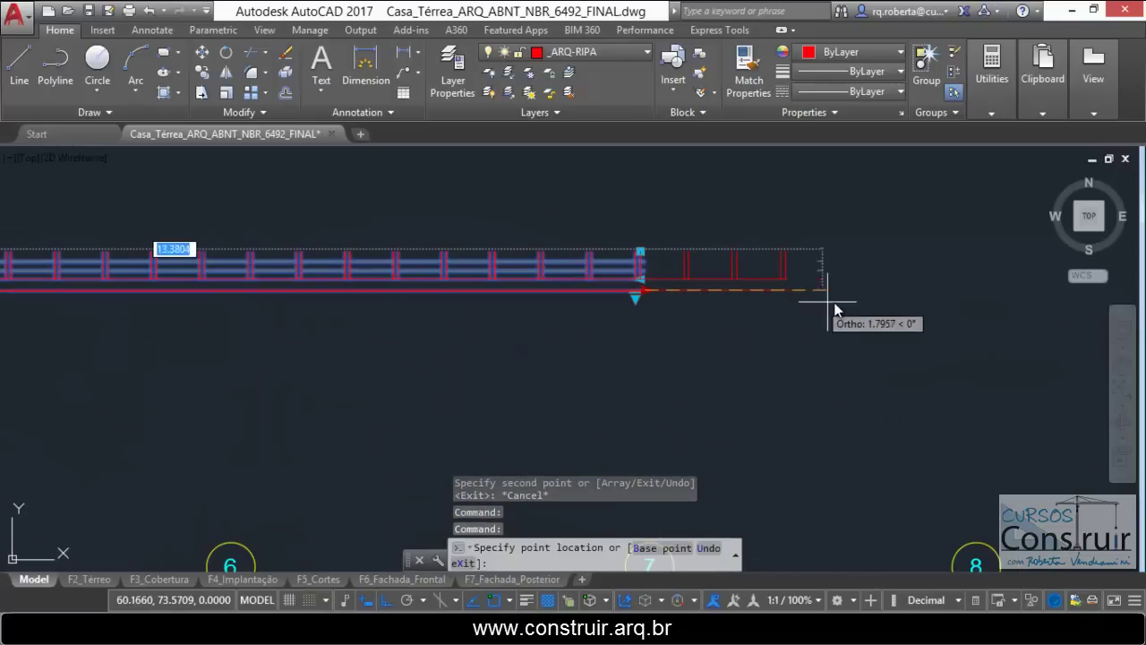
click(824, 302)
scroll(711, 312, down, 2)
scroll(786, 318, up, 3)
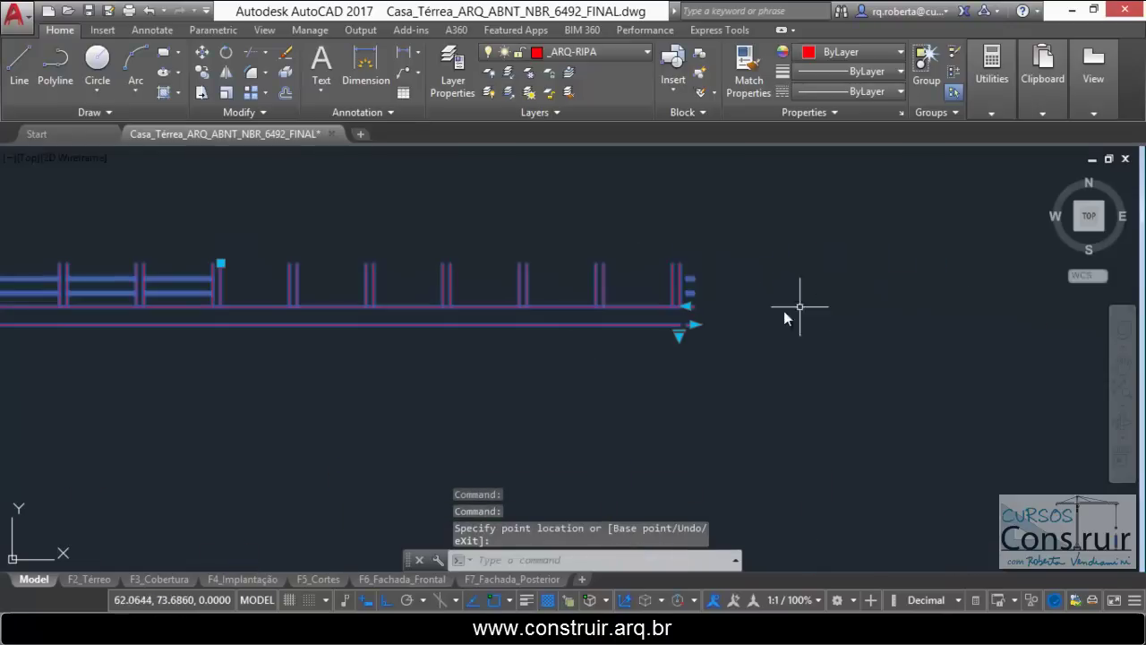
click(694, 324)
click(788, 328)
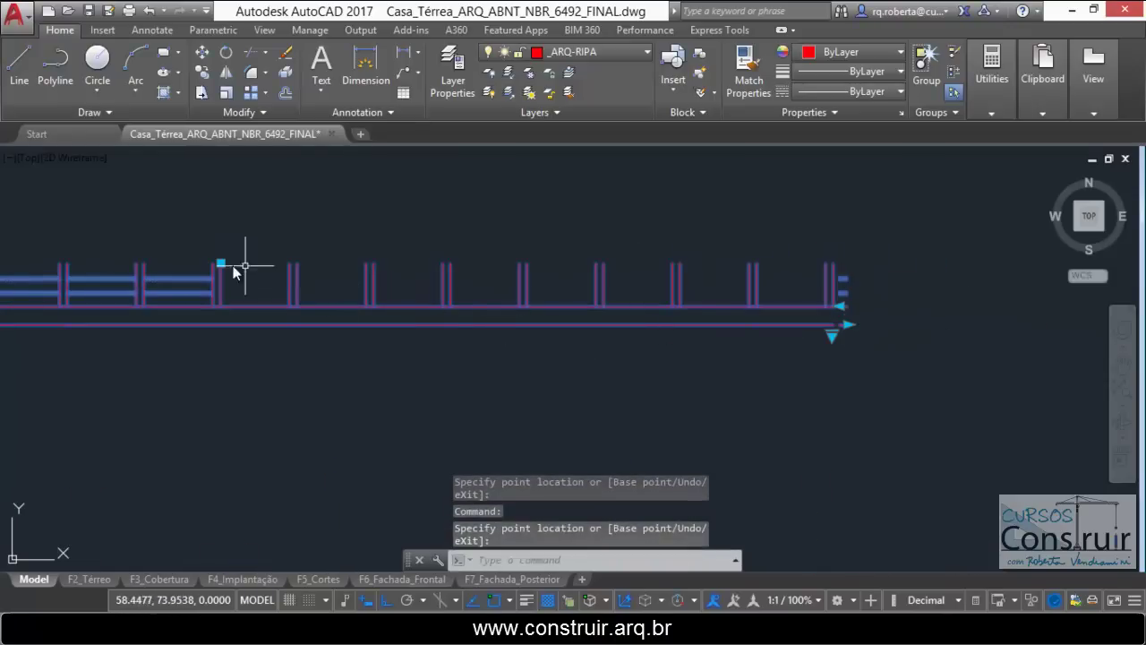
key(Escape)
scroll(430, 291, down, 2)
scroll(209, 294, up, 3)
scroll(273, 292, up, 2)
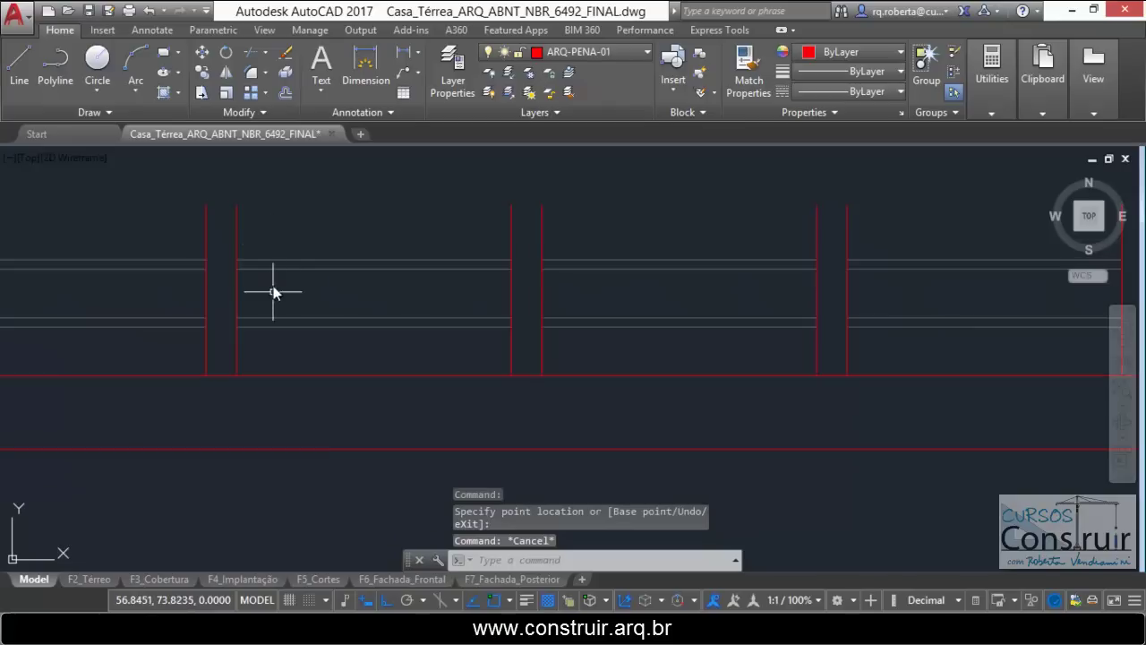
scroll(273, 292, down, 5)
scroll(466, 252, down, 3)
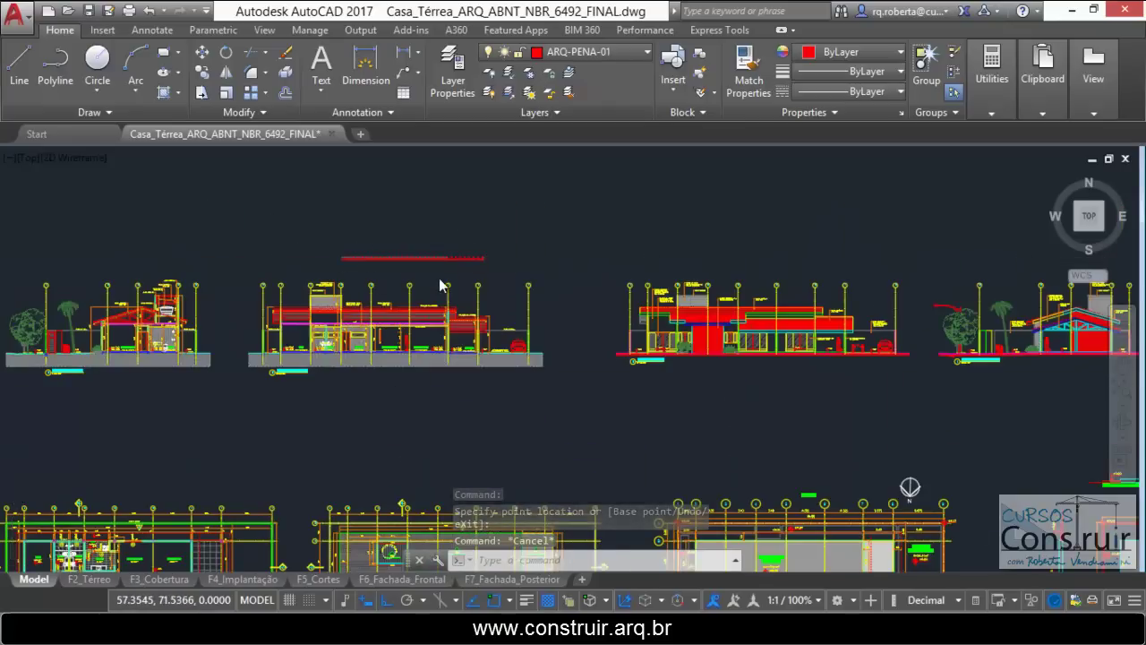
Step: Grip-move the cross-section roof truss 0.4 upward so it sits above the tile line
scroll(440, 284, down, 2)
scroll(254, 307, up, 6)
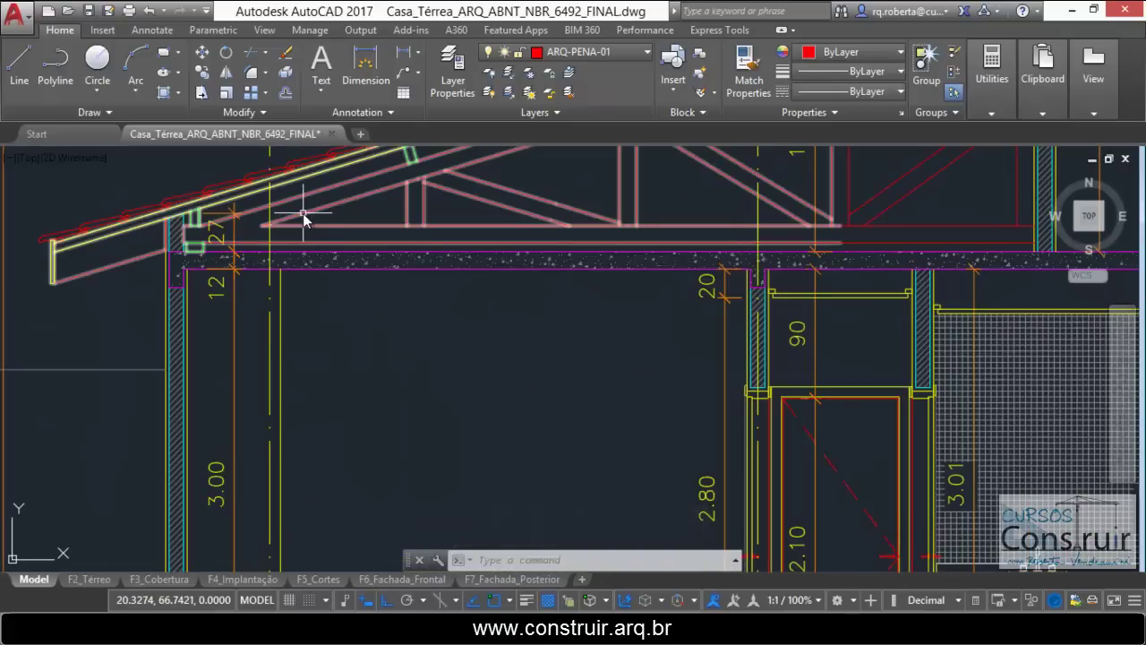
scroll(309, 287, down, 3)
scroll(325, 288, up, 2)
click(344, 273)
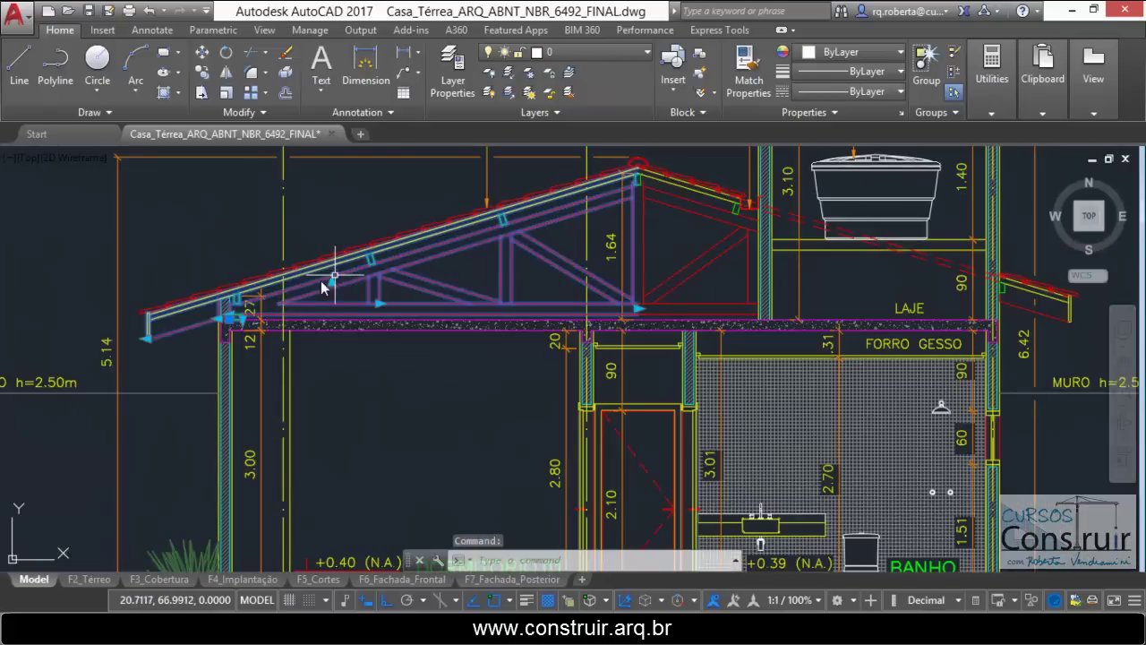
scroll(378, 301, down, 2)
scroll(616, 382, up, 4)
click(643, 400)
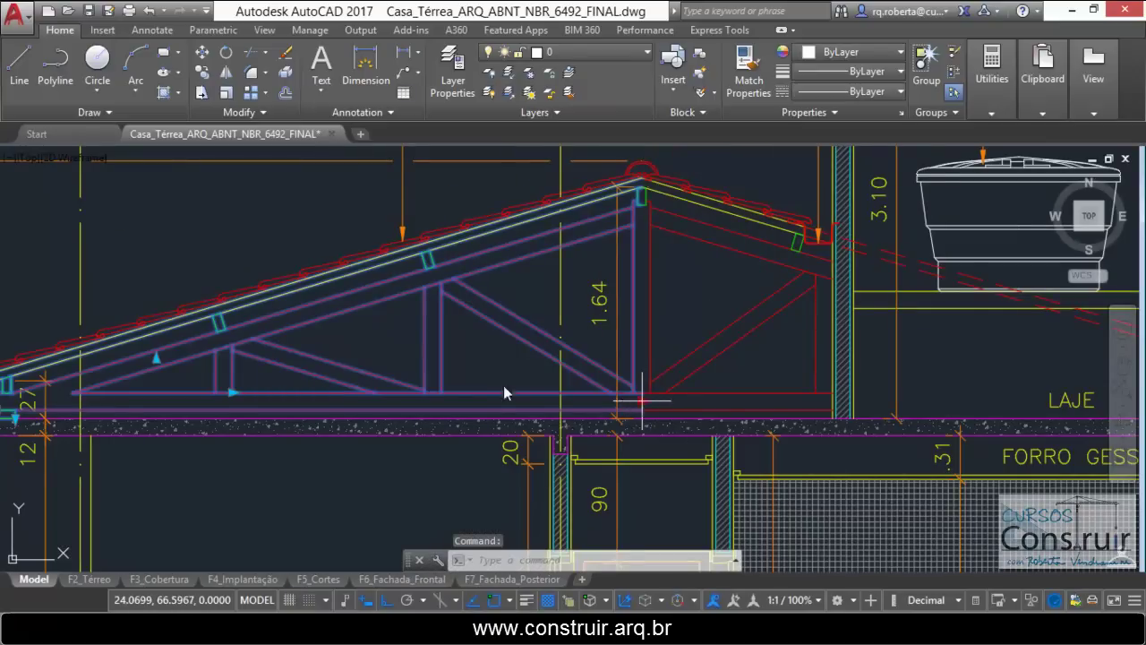
click(157, 360)
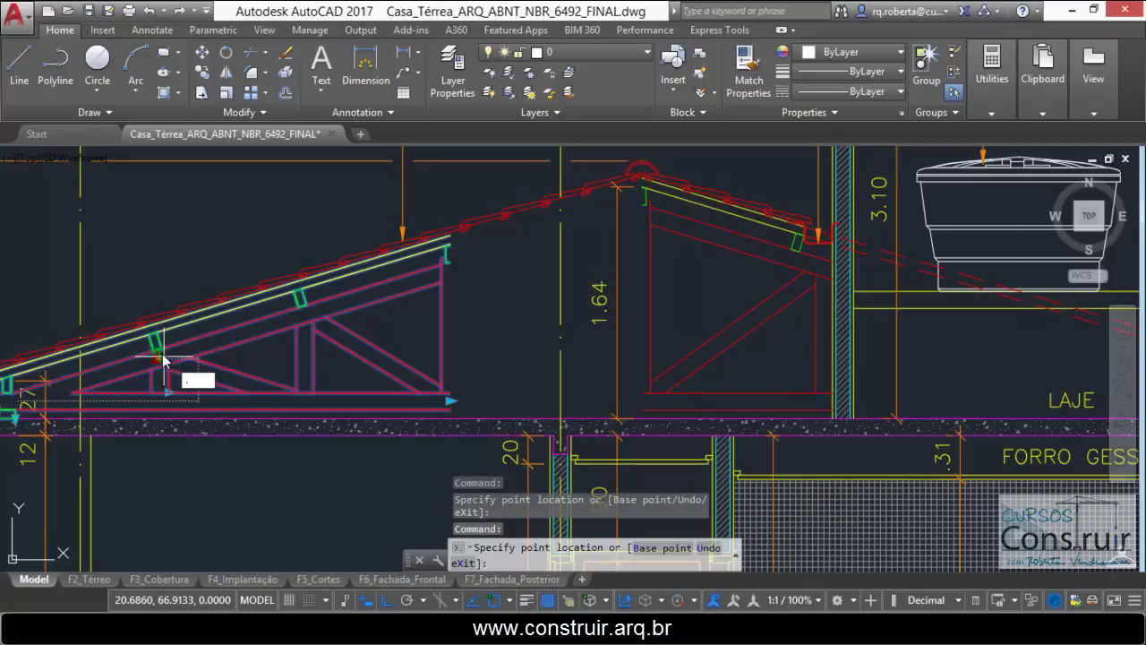
key(Return)
key(Escape)
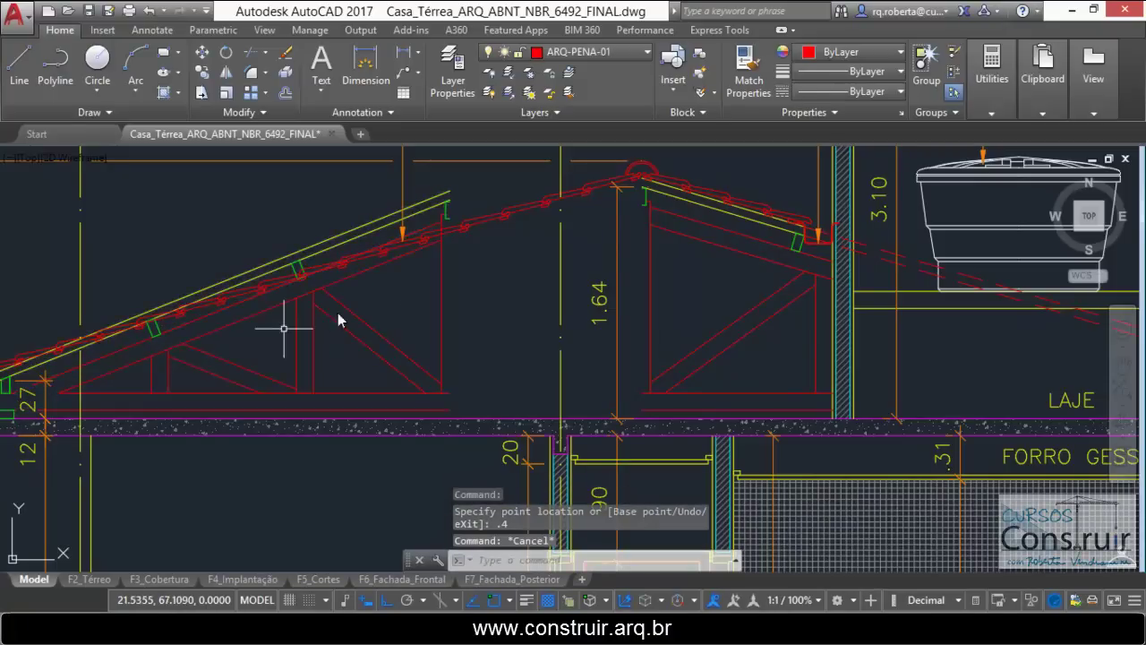
scroll(522, 231, down, 3)
Step: Select the left roof-tile line, then abandon a stretch of its apex point
scroll(402, 236, up, 3)
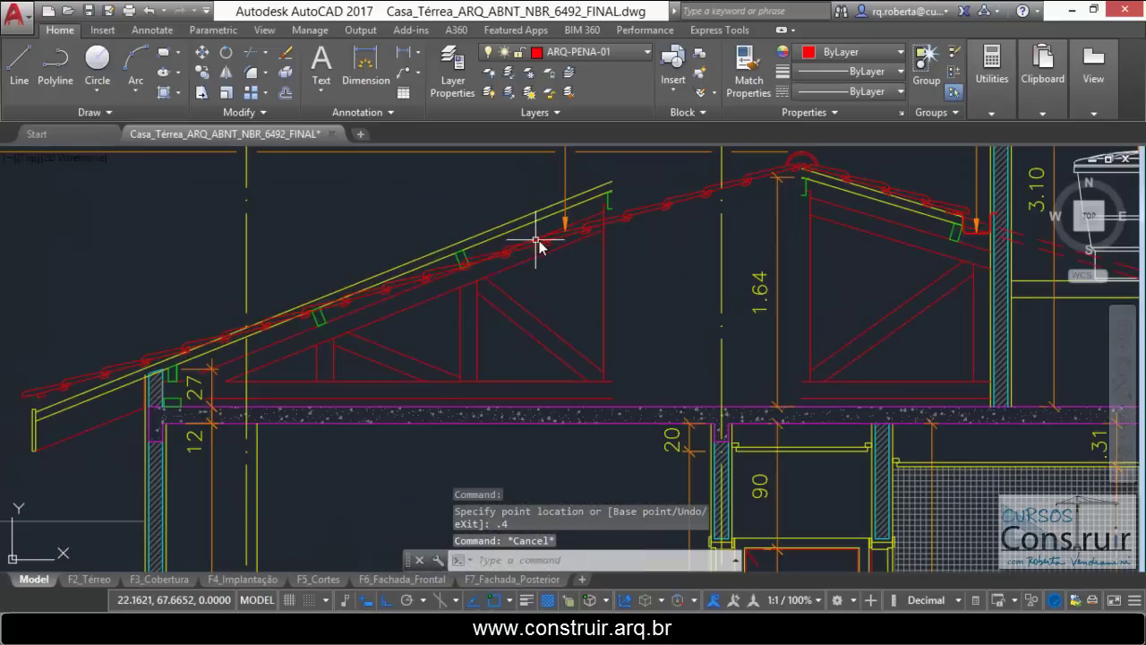
click(616, 224)
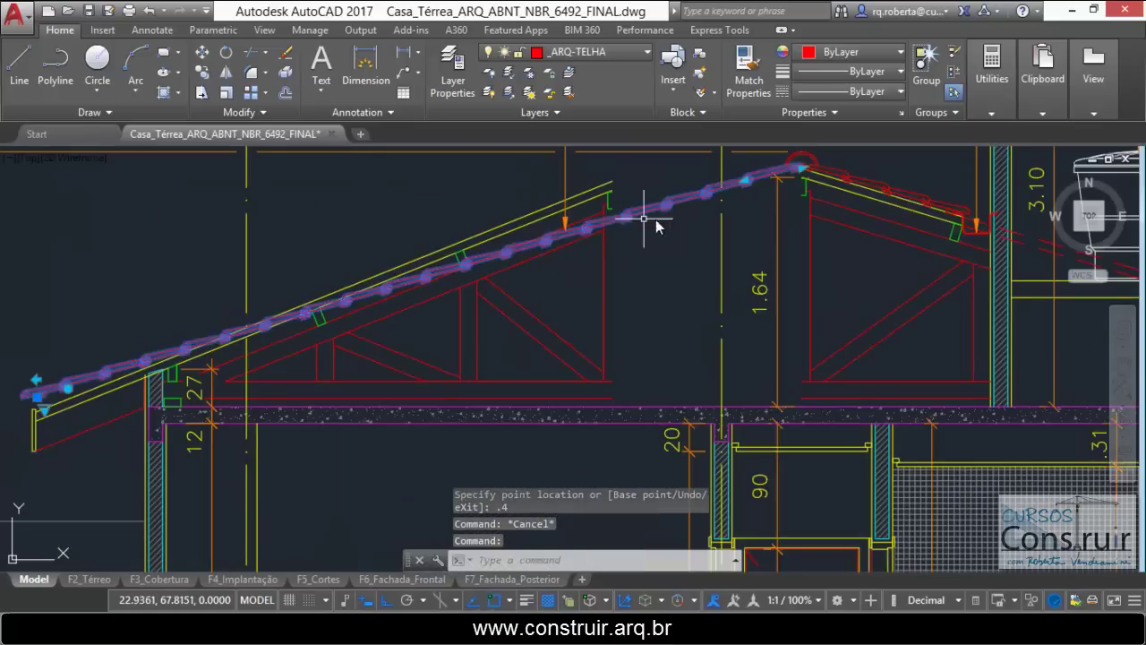
click(803, 167)
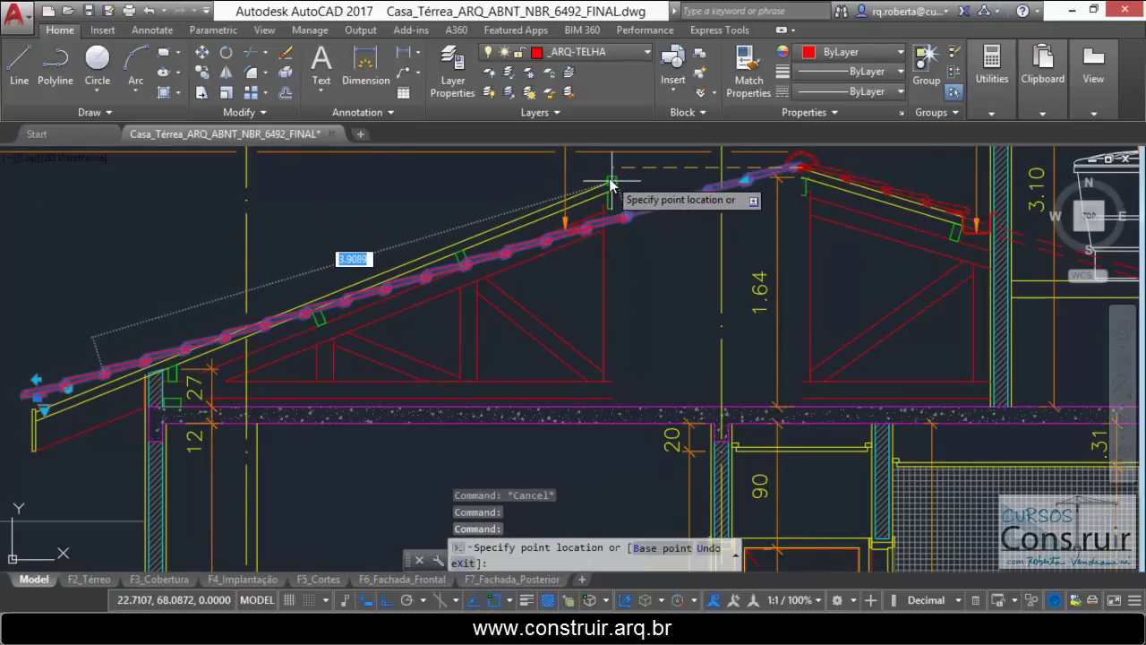
scroll(627, 223, up, 2)
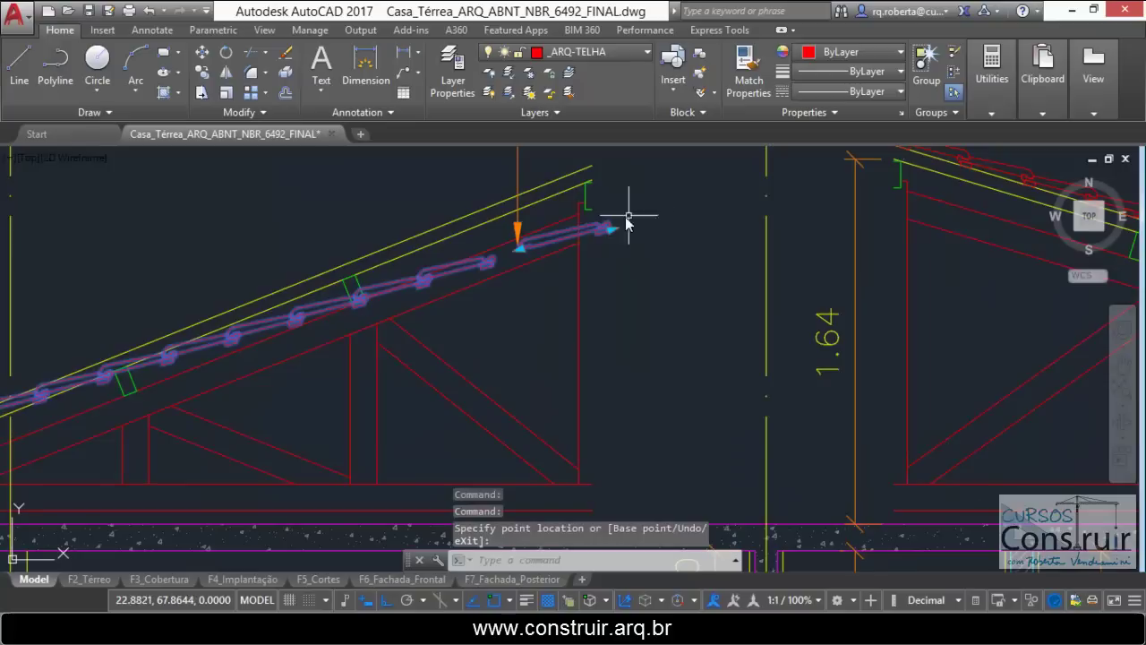
scroll(618, 233, down, 5)
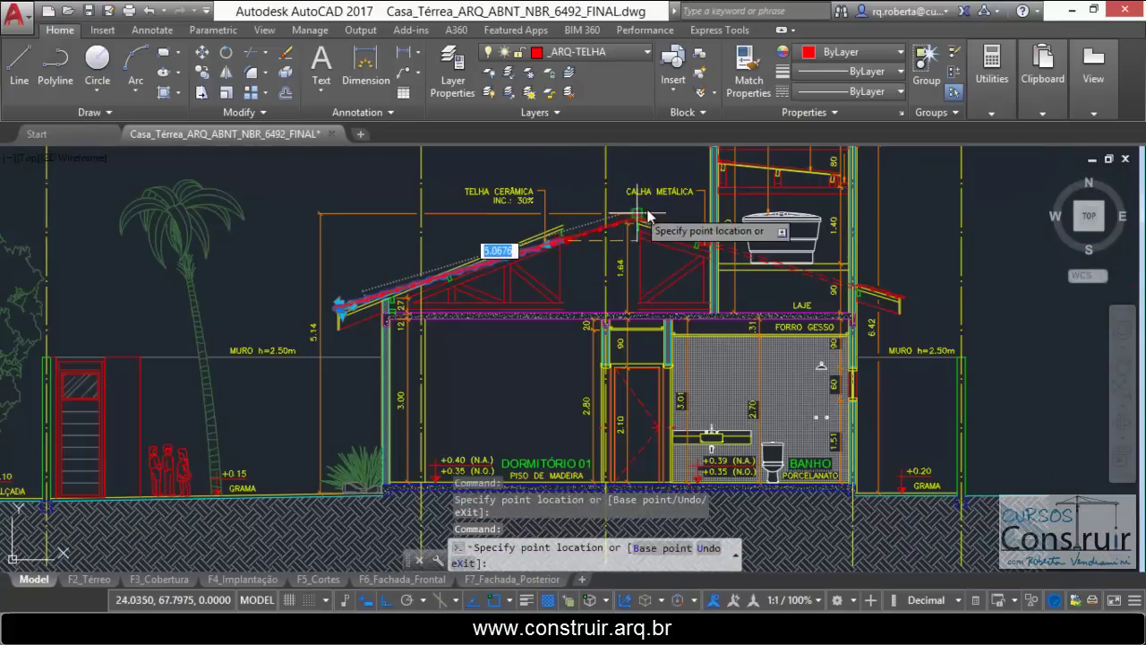
key(Escape)
scroll(451, 247, up, 4)
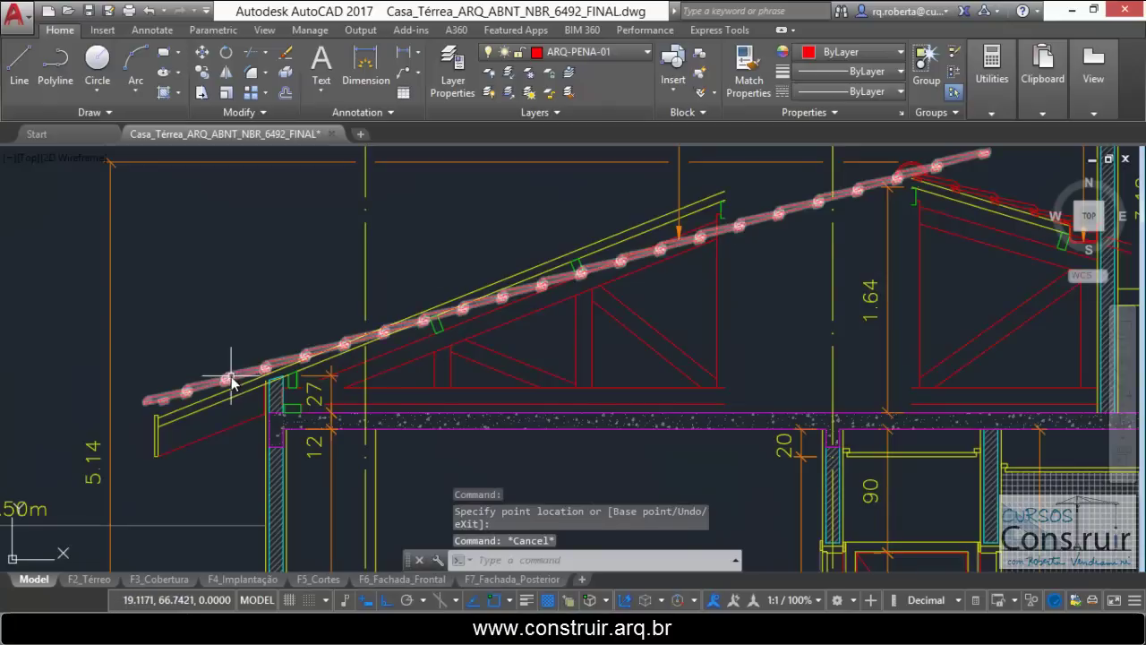
scroll(194, 410, up, 2)
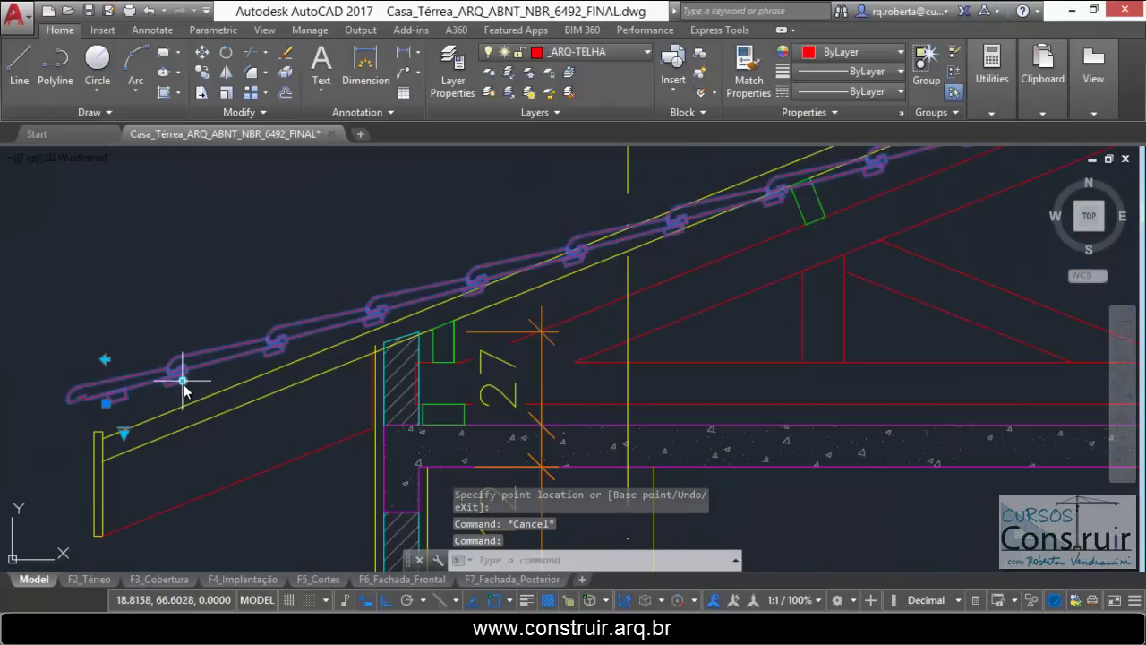
Step: Rotate the roof-tile line about its eave grip to a free angle with Ortho off
click(184, 381)
key(space)
key(space)
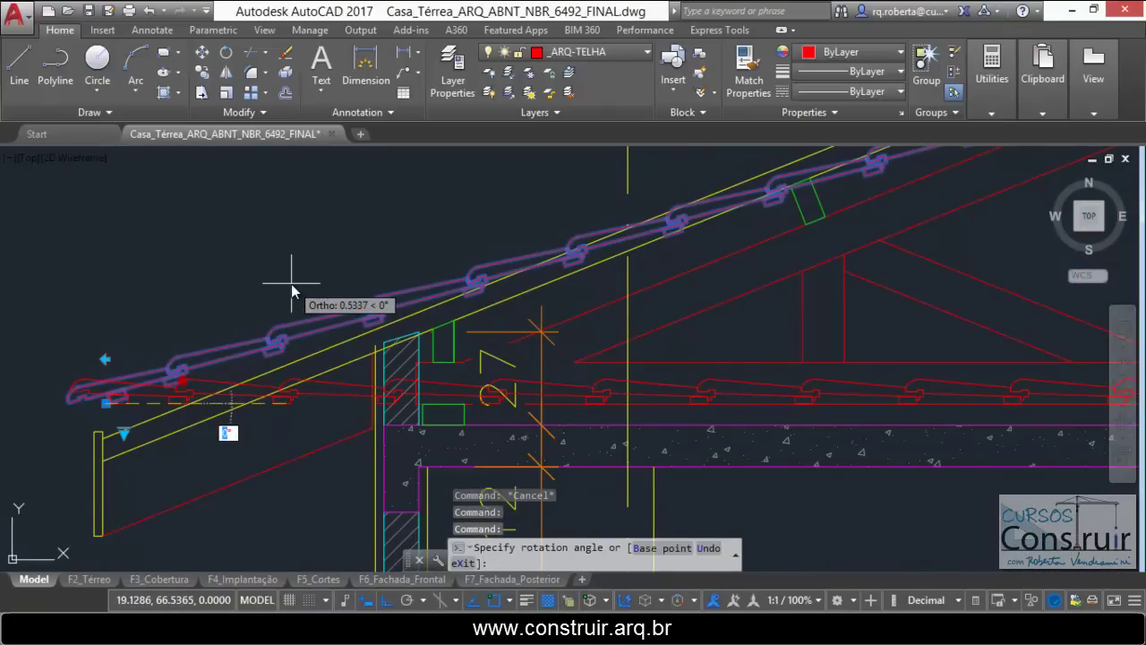
key(F8)
scroll(323, 268, down, 3)
scroll(296, 304, down, 2)
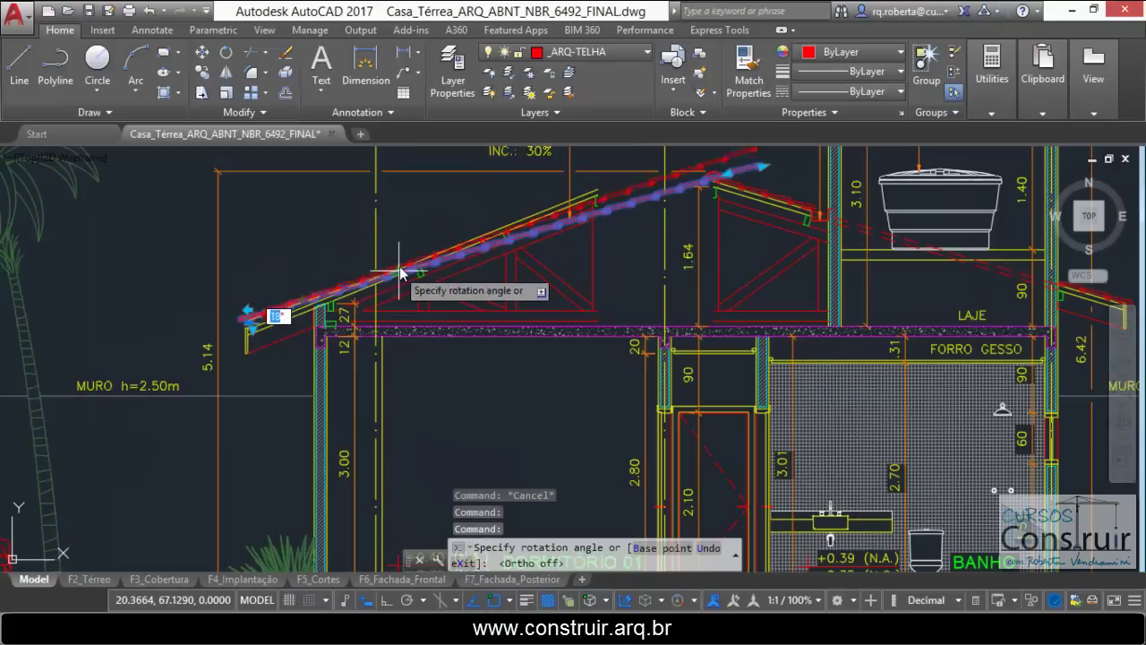
scroll(486, 256, down, 5)
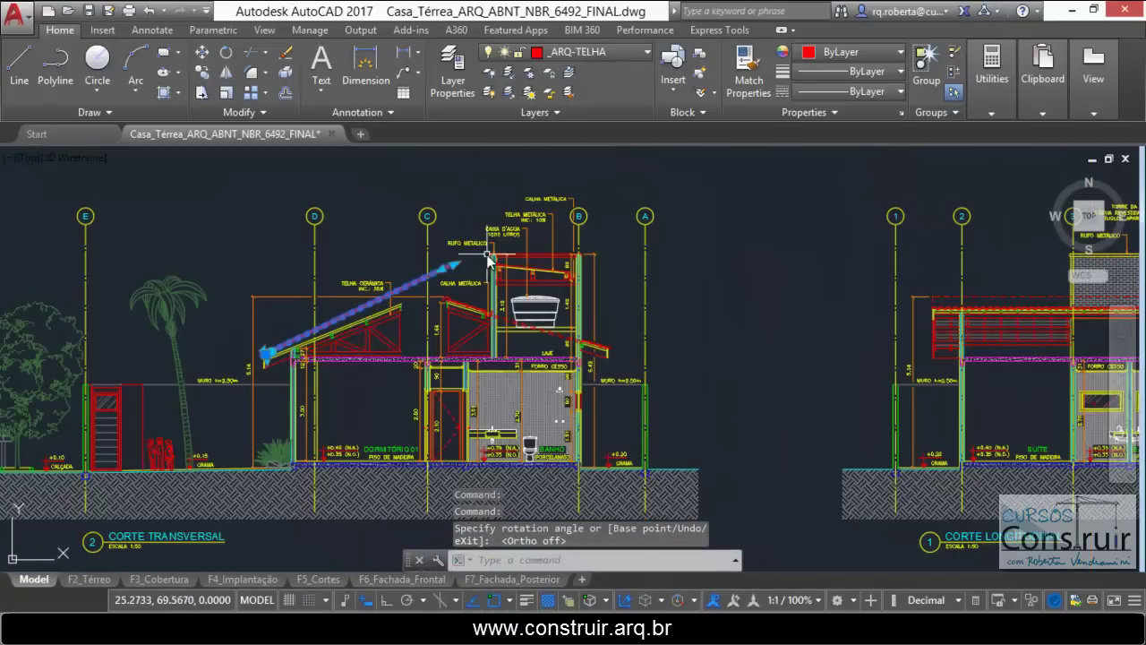
scroll(456, 275, up, 8)
click(366, 307)
Step: Extend the roof-tile line's end up to the metal flashing at the top of the section
scroll(367, 318, down, 2)
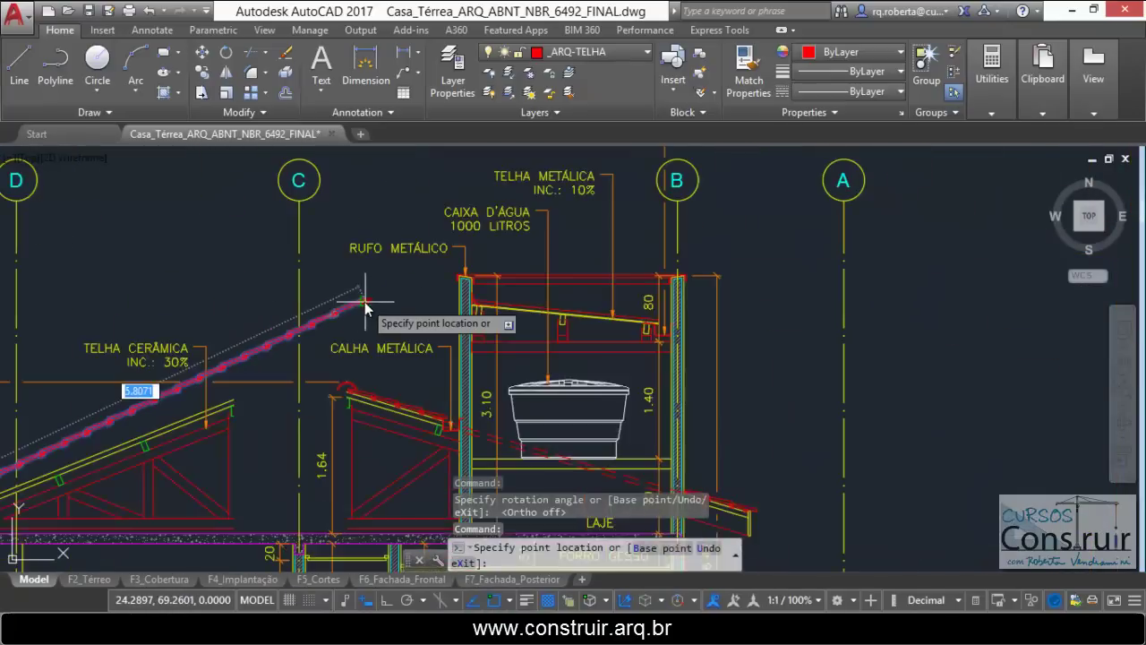
scroll(501, 264, down, 2)
click(601, 193)
scroll(599, 190, up, 4)
scroll(555, 223, up, 3)
scroll(484, 269, up, 2)
scroll(441, 290, up, 3)
scroll(394, 340, down, 1)
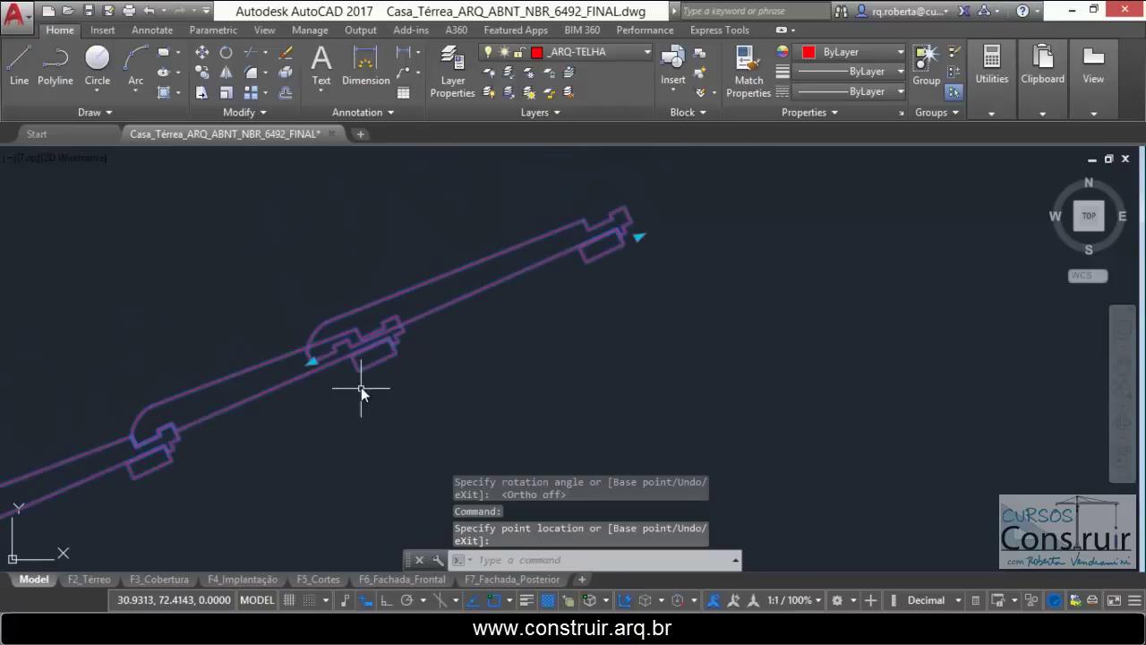
Step: Reselect the roof line, cancel a stretch of its lower-left end, and deselect it
click(626, 290)
click(273, 417)
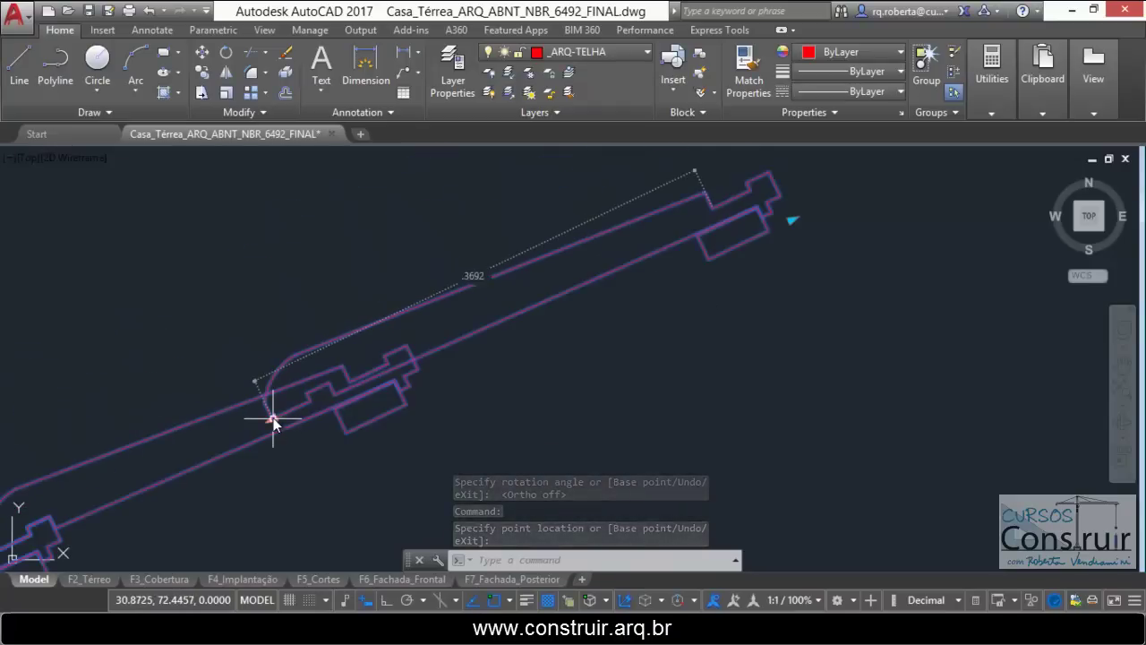
key(Escape)
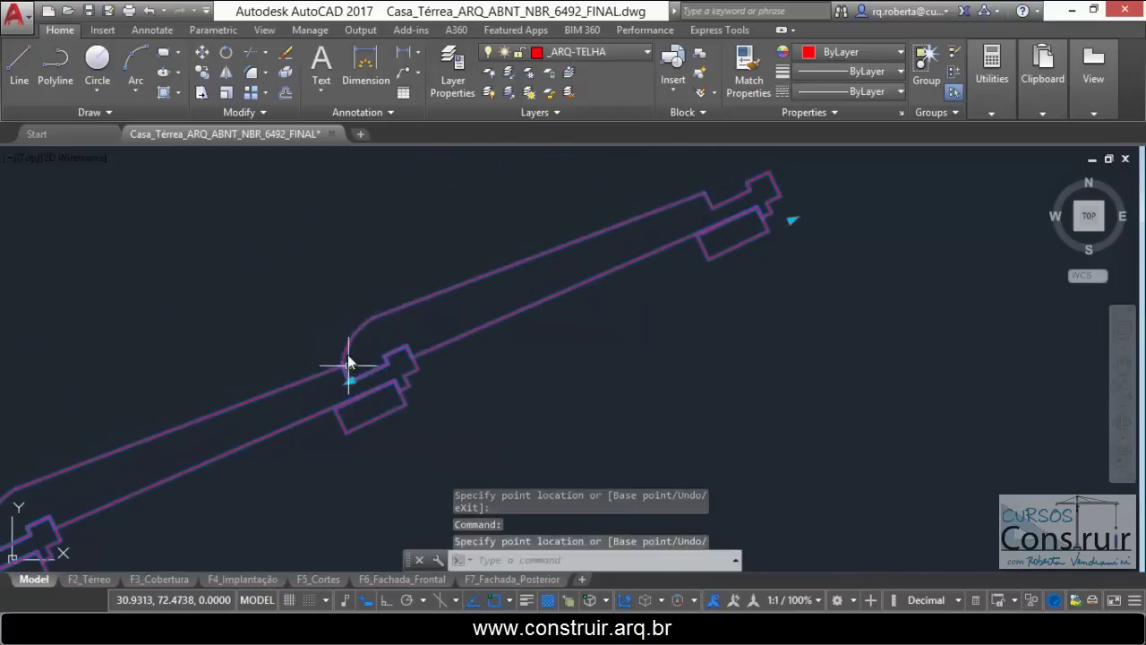
key(Escape)
scroll(394, 301, down, 2)
scroll(390, 304, down, 2)
scroll(388, 305, down, 2)
scroll(388, 306, down, 2)
scroll(388, 306, down, 2)
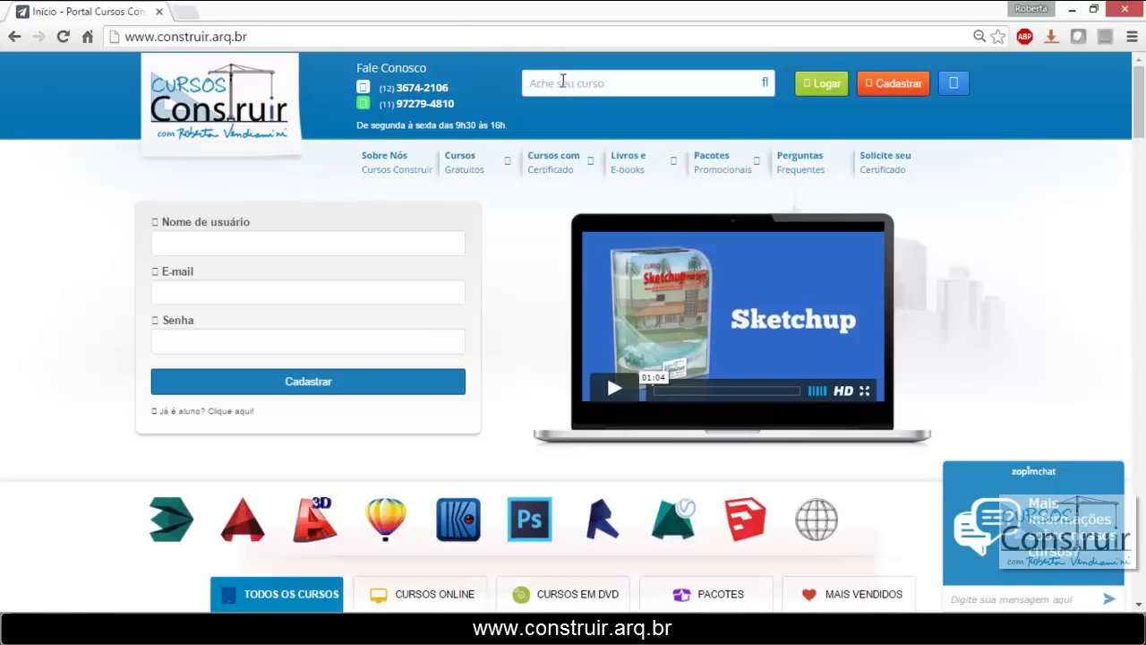
Step: Search the course site for 'nbr' and open the AutoCAD 2016 NBR 6492 course page
text(nbr)
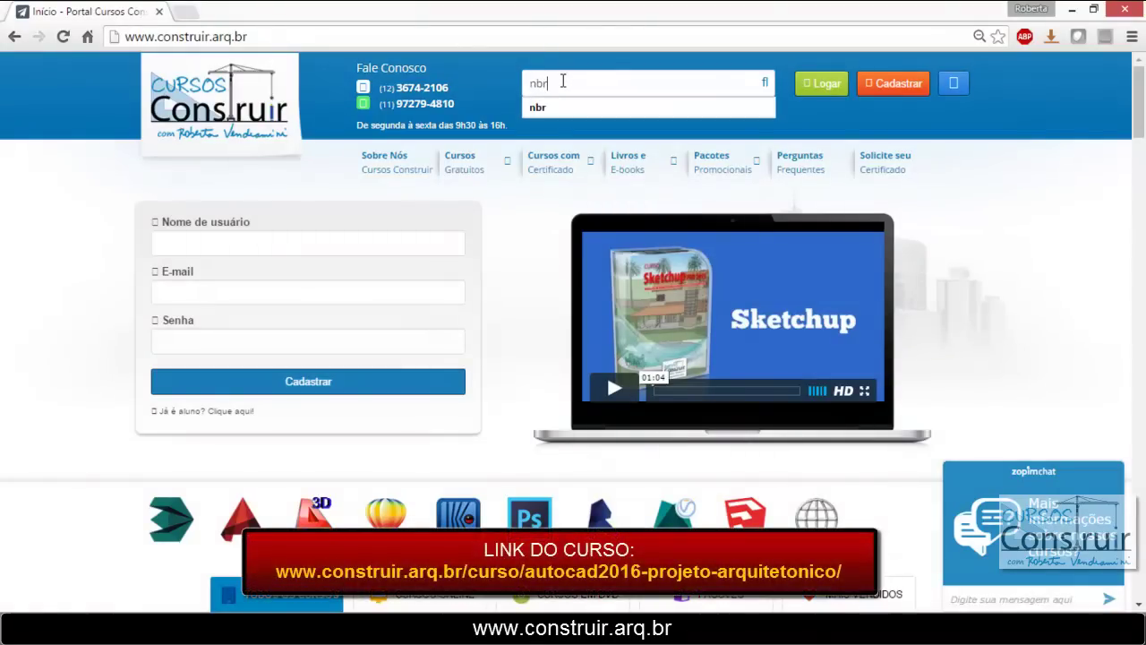
click(765, 83)
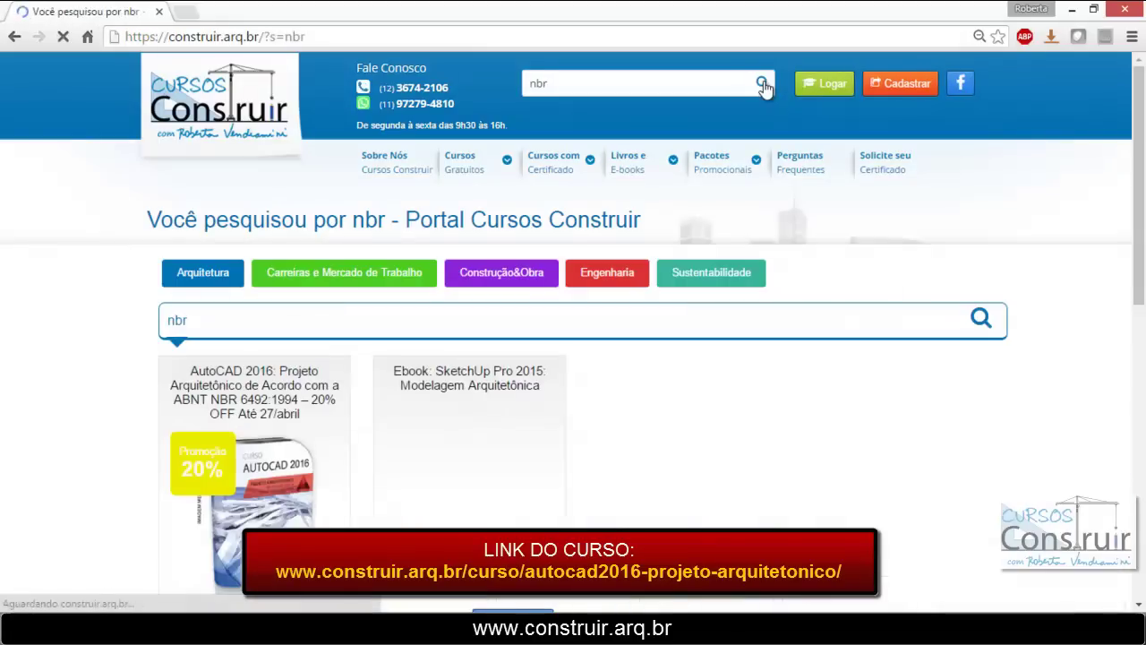
scroll(278, 273, down, 2)
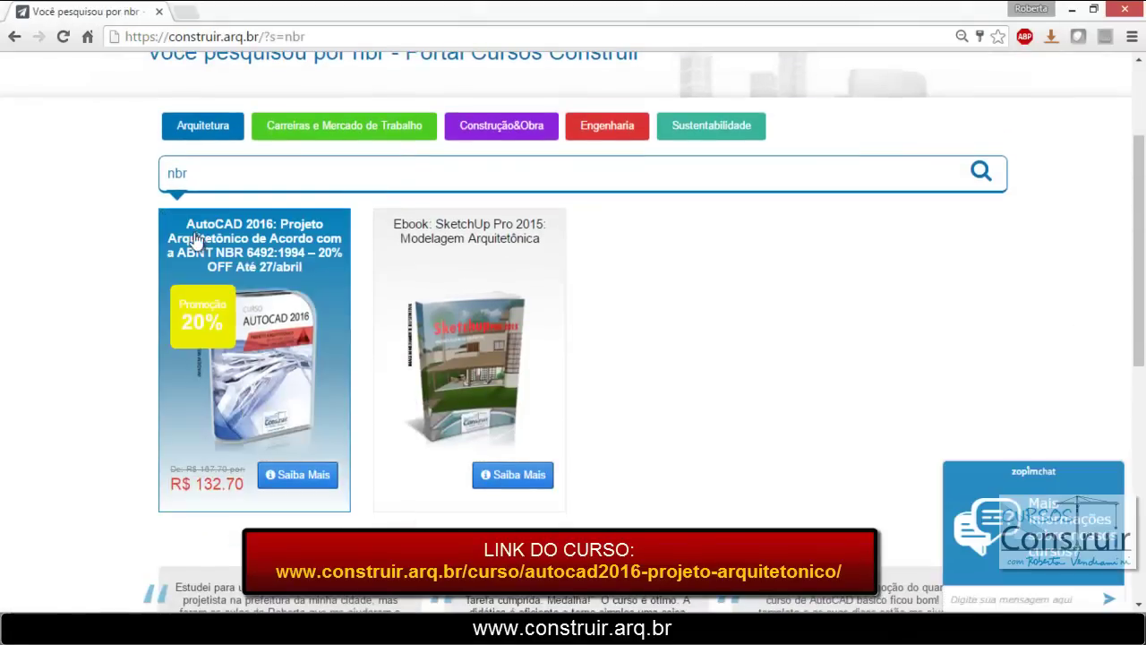
click(264, 333)
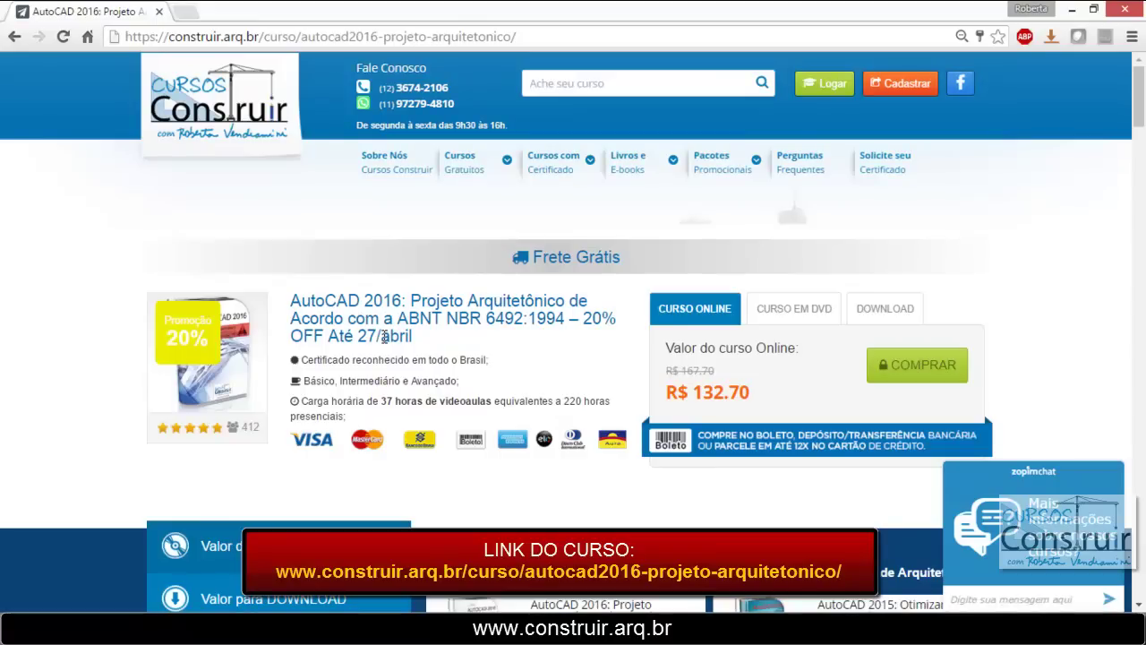
Step: Choose the CURSO EM DVD version, add it to the cart, and view the cart
scroll(385, 336, down, 1)
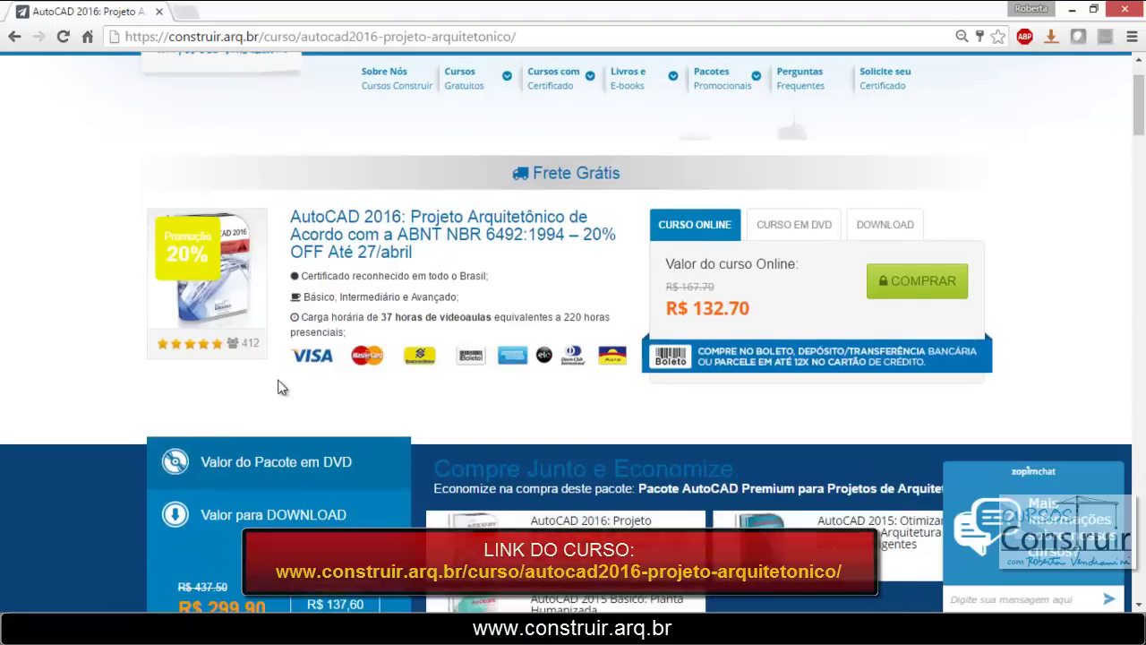
click(793, 224)
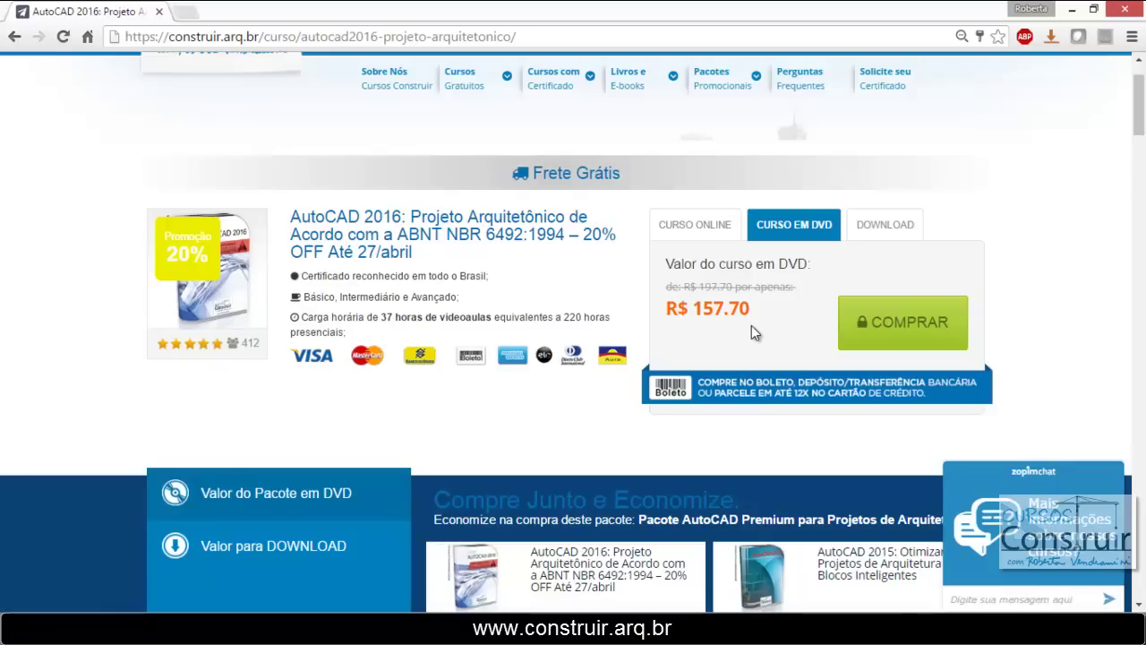
click(896, 322)
click(703, 378)
click(702, 376)
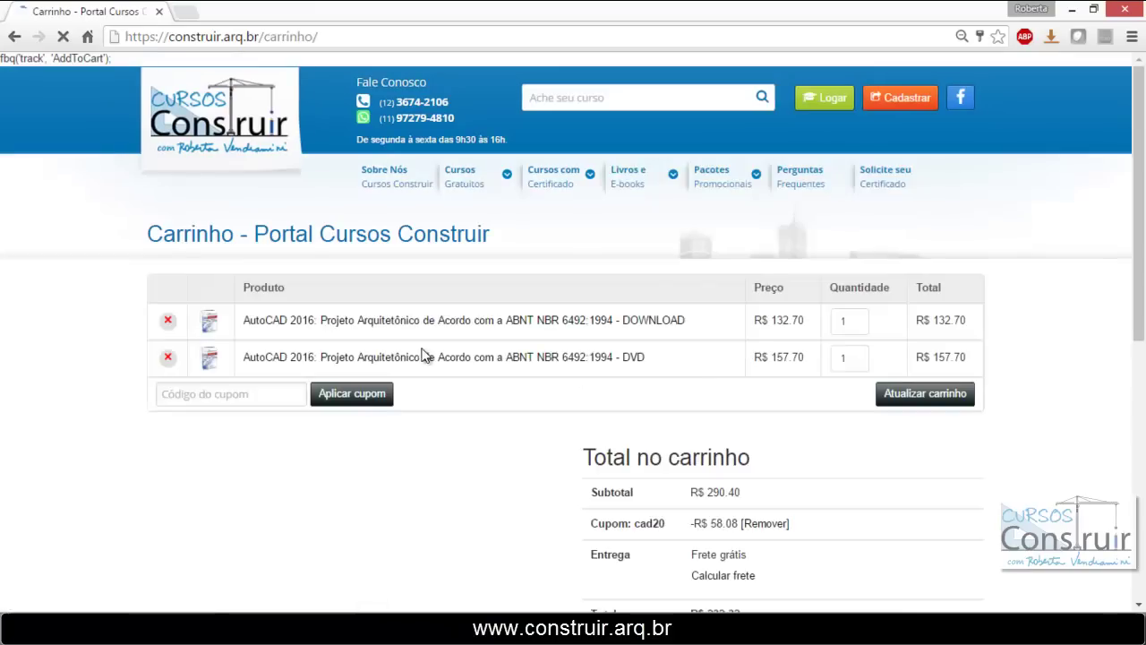
Step: Remove the download item and apply coupon cad20, leaving the DVD course at R$ 126.16
scroll(409, 349, down, 2)
click(167, 176)
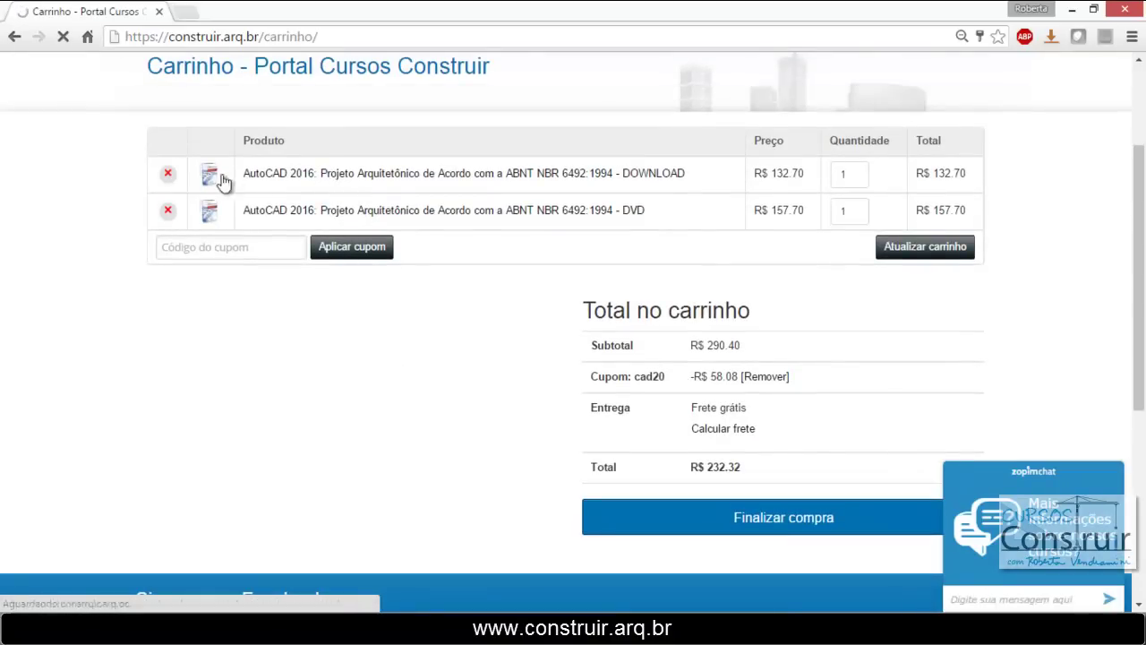
scroll(268, 224, down, 2)
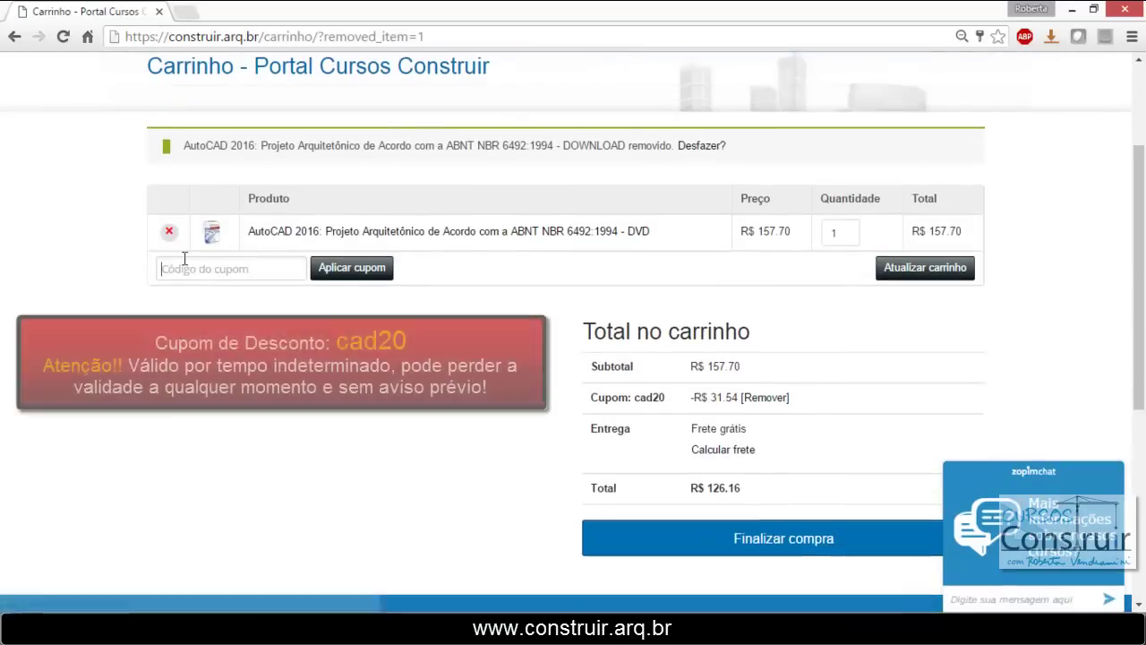
click(179, 269)
text(cad20)
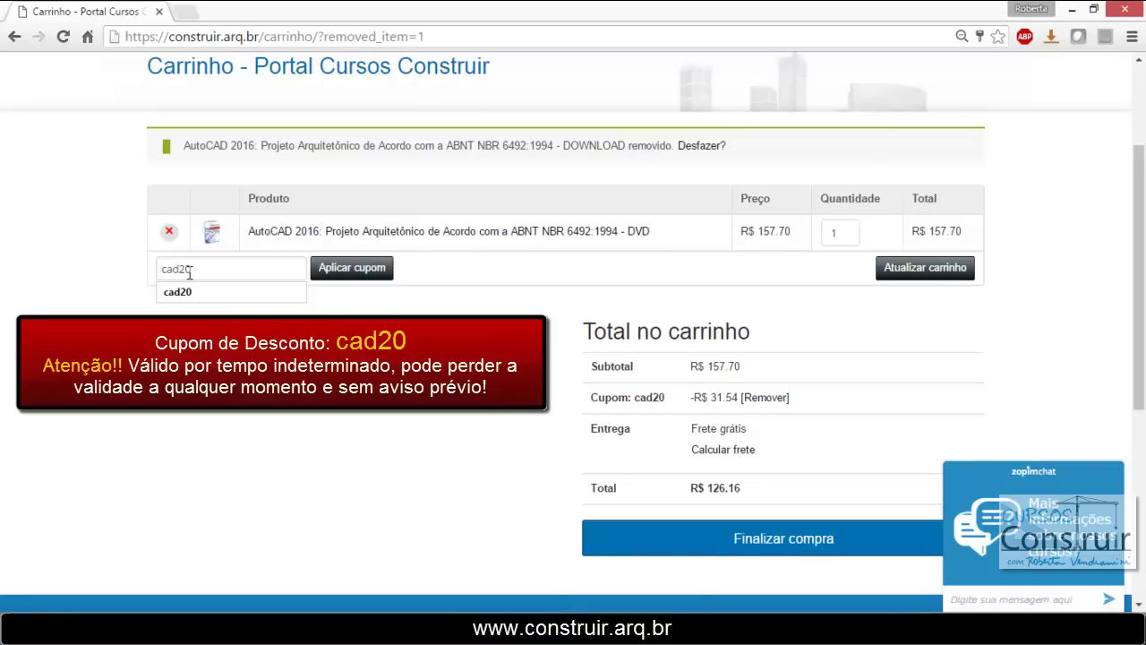
click(357, 274)
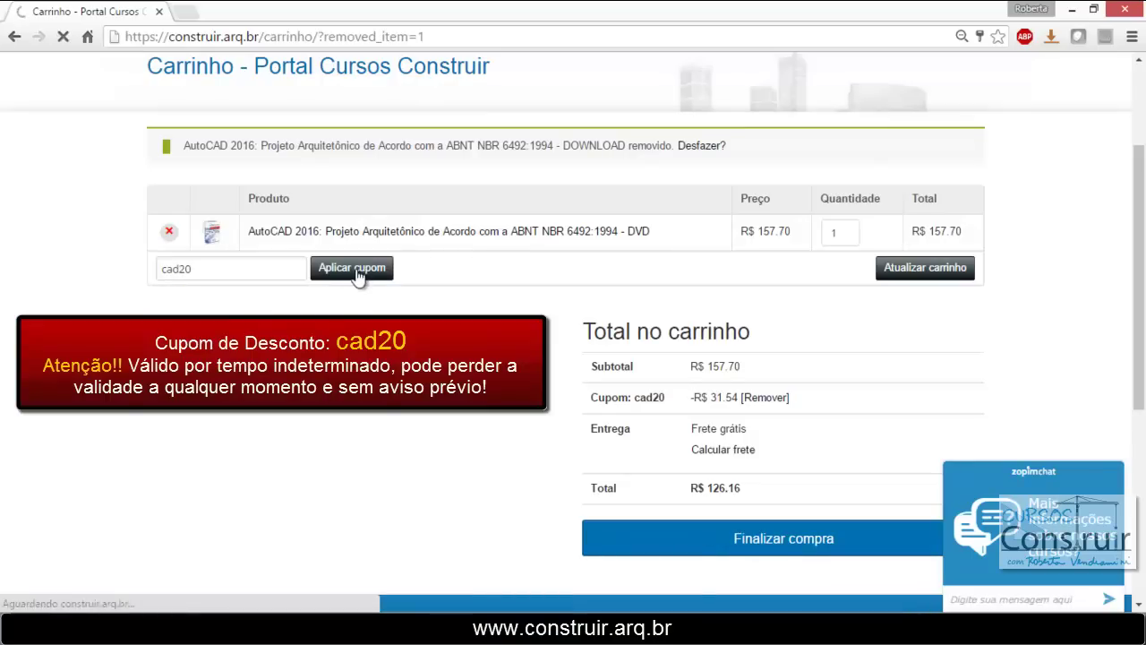
scroll(585, 376, down, 3)
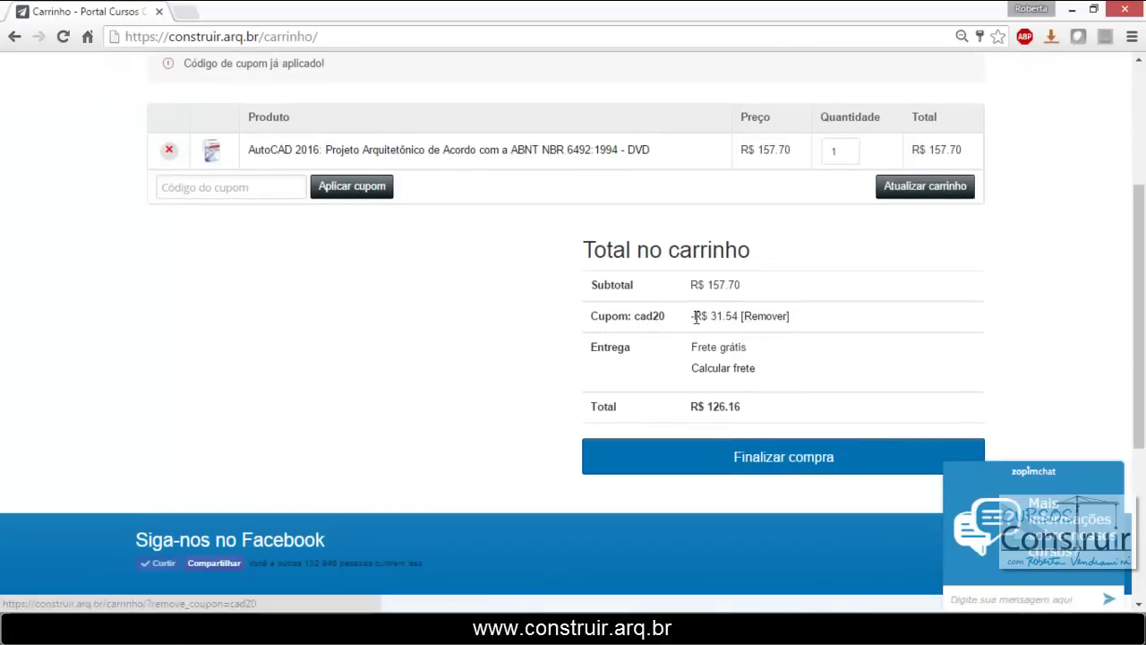
scroll(696, 317, up, 1)
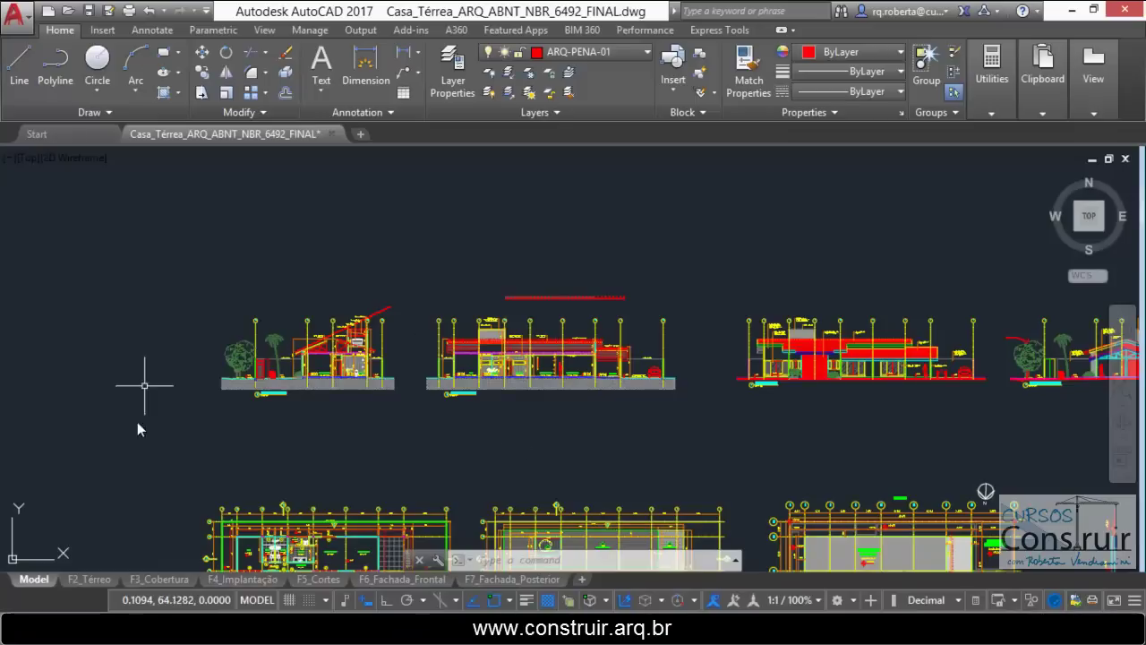
scroll(214, 263, down, 2)
scroll(215, 263, down, 2)
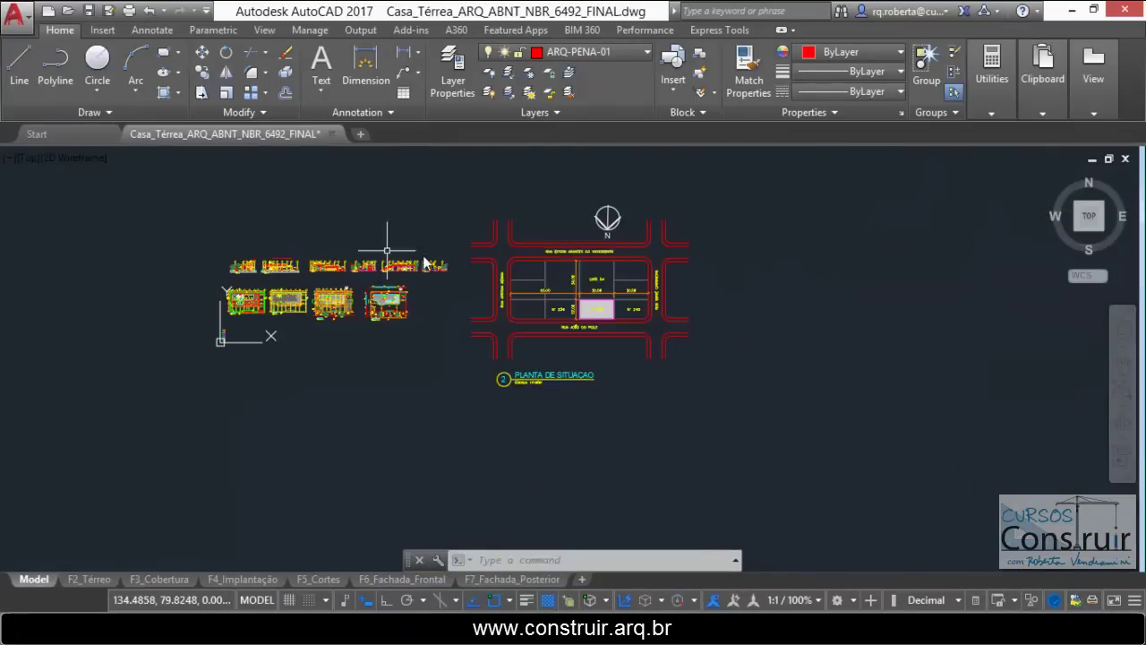
scroll(519, 318, up, 4)
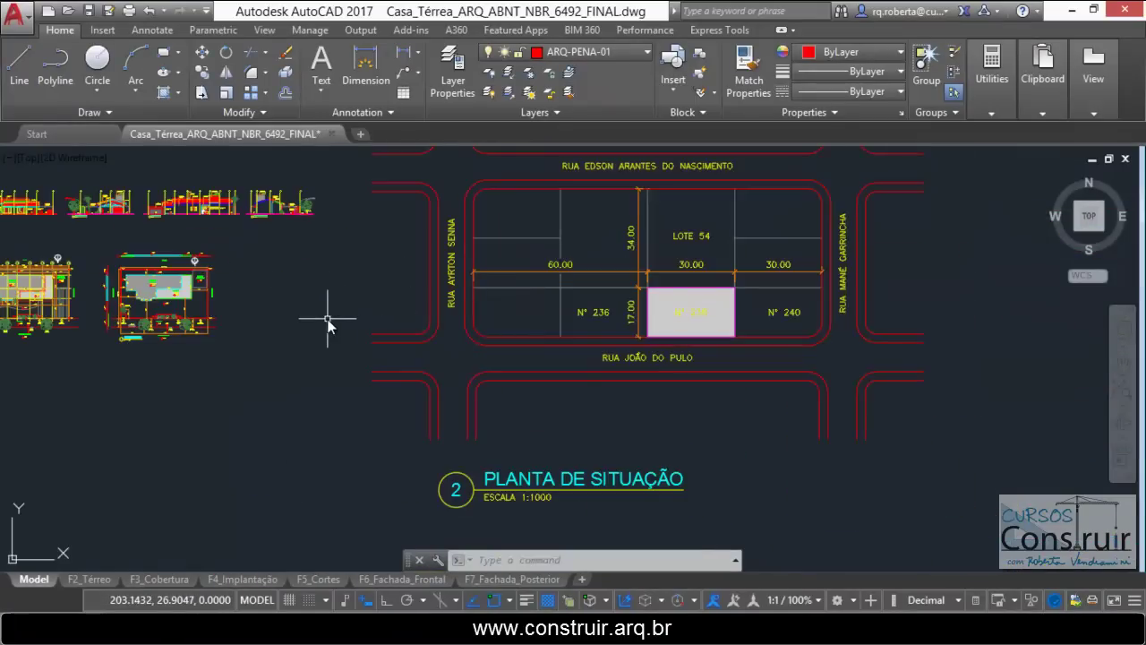
scroll(328, 324, down, 3)
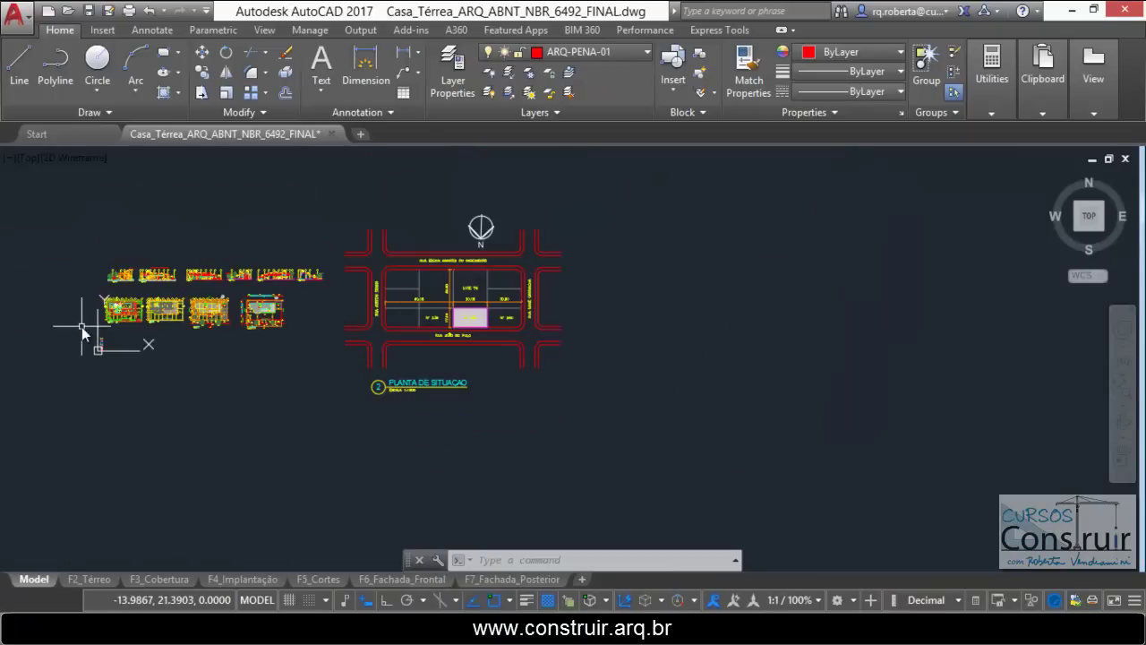
scroll(90, 320, up, 3)
scroll(170, 220, up, 2)
scroll(170, 224, up, 2)
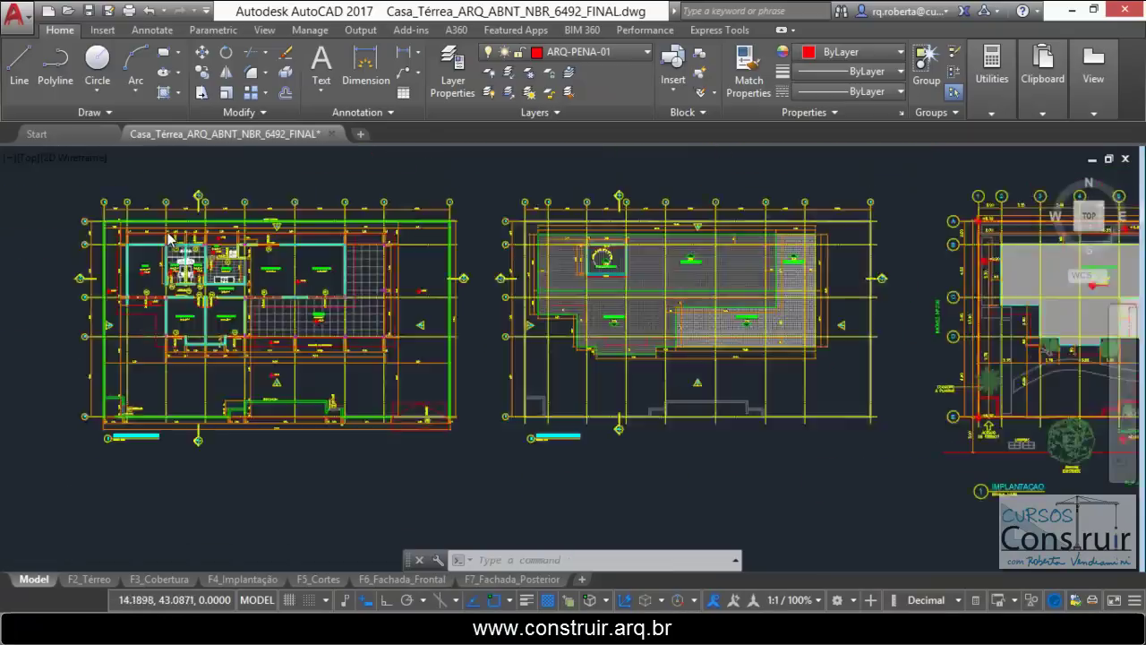
scroll(170, 233, up, 2)
scroll(176, 337, up, 4)
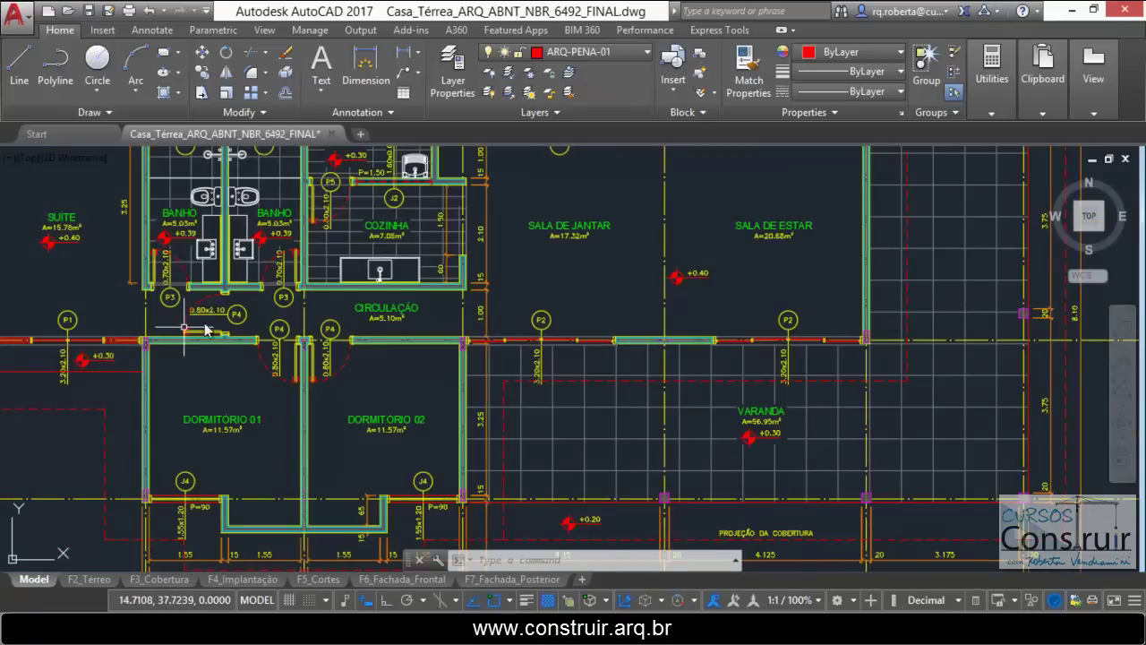
scroll(205, 319, down, 4)
scroll(283, 304, up, 2)
scroll(258, 220, up, 4)
scroll(258, 219, up, 2)
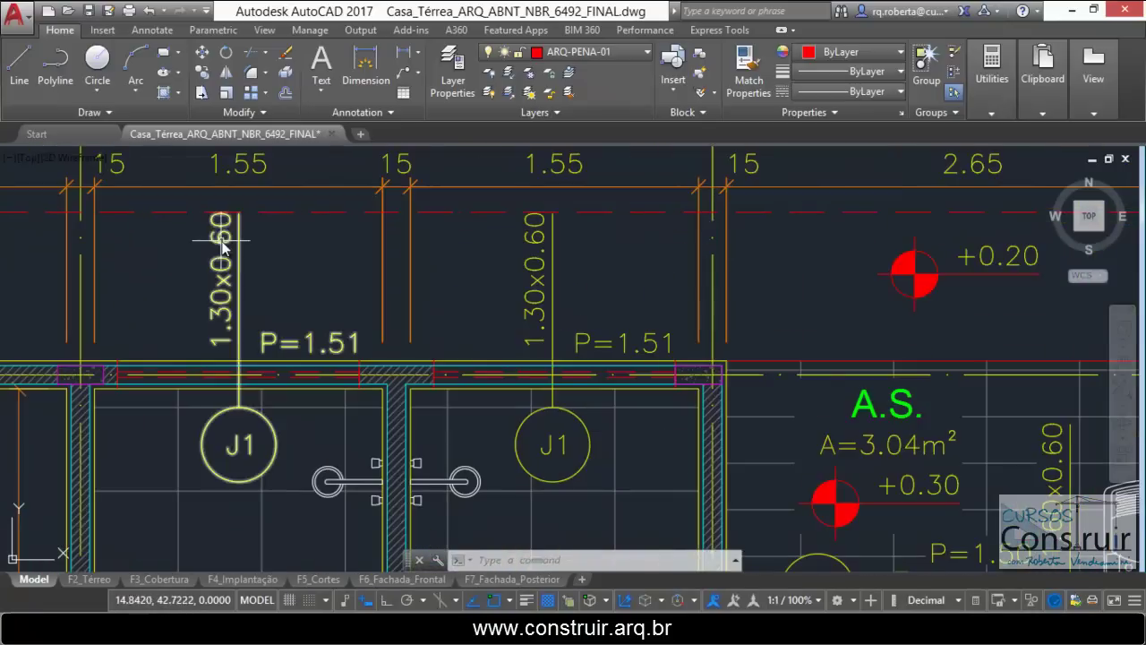
click(206, 260)
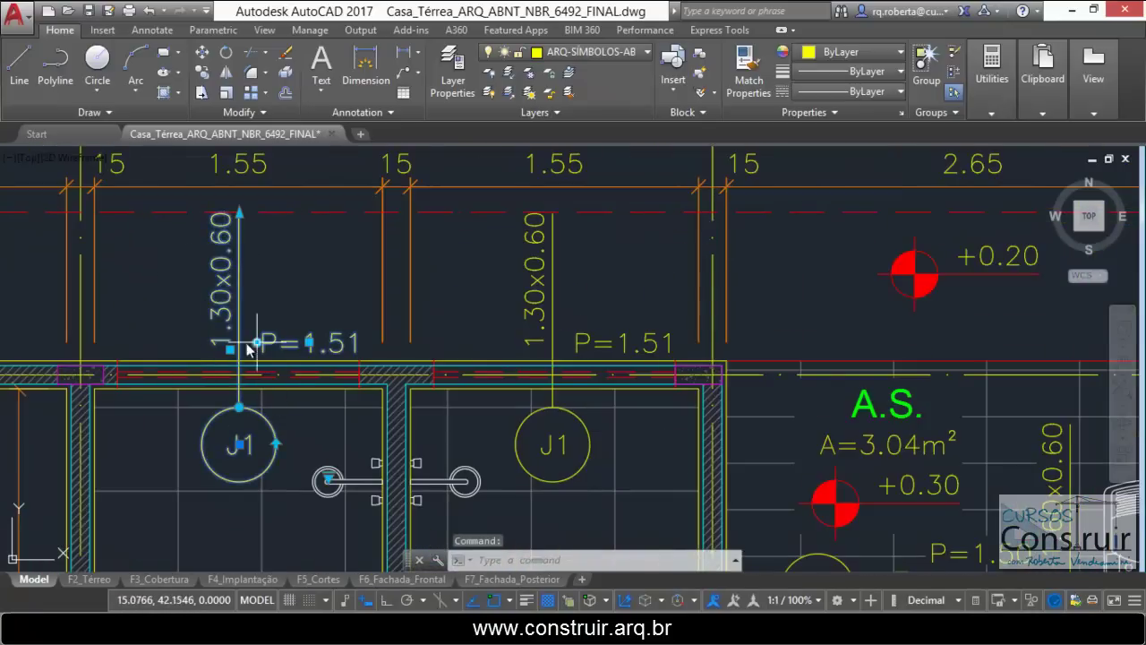
scroll(205, 314, down, 3)
scroll(206, 315, down, 1)
scroll(206, 315, down, 4)
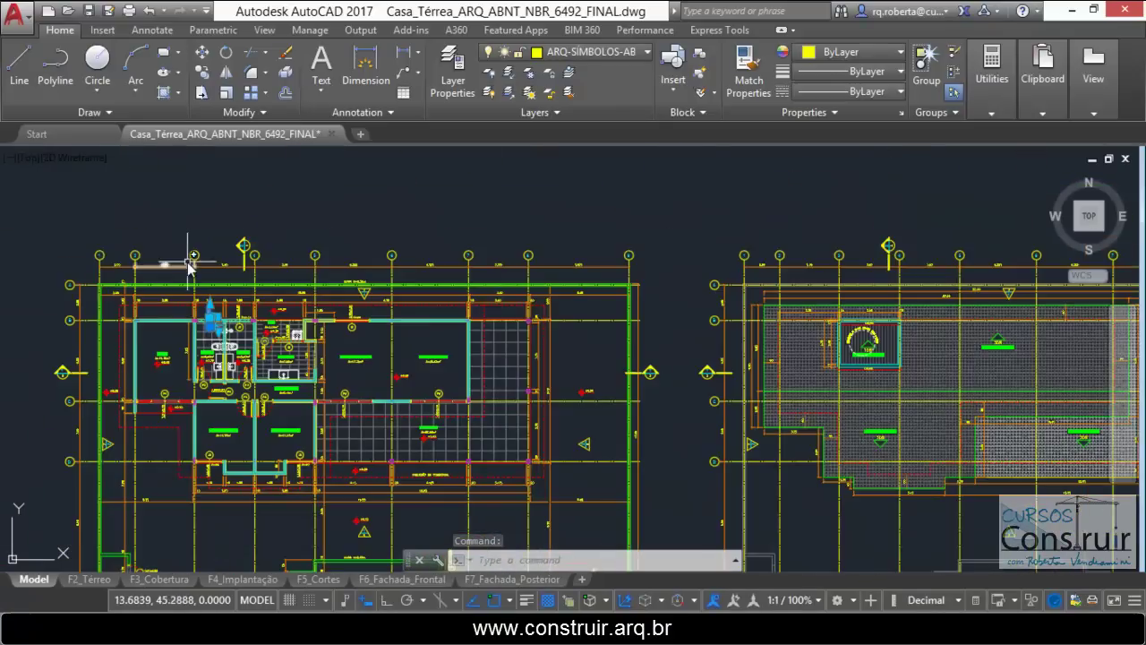
key(Escape)
key(Escape)
scroll(164, 251, down, 3)
scroll(161, 251, down, 3)
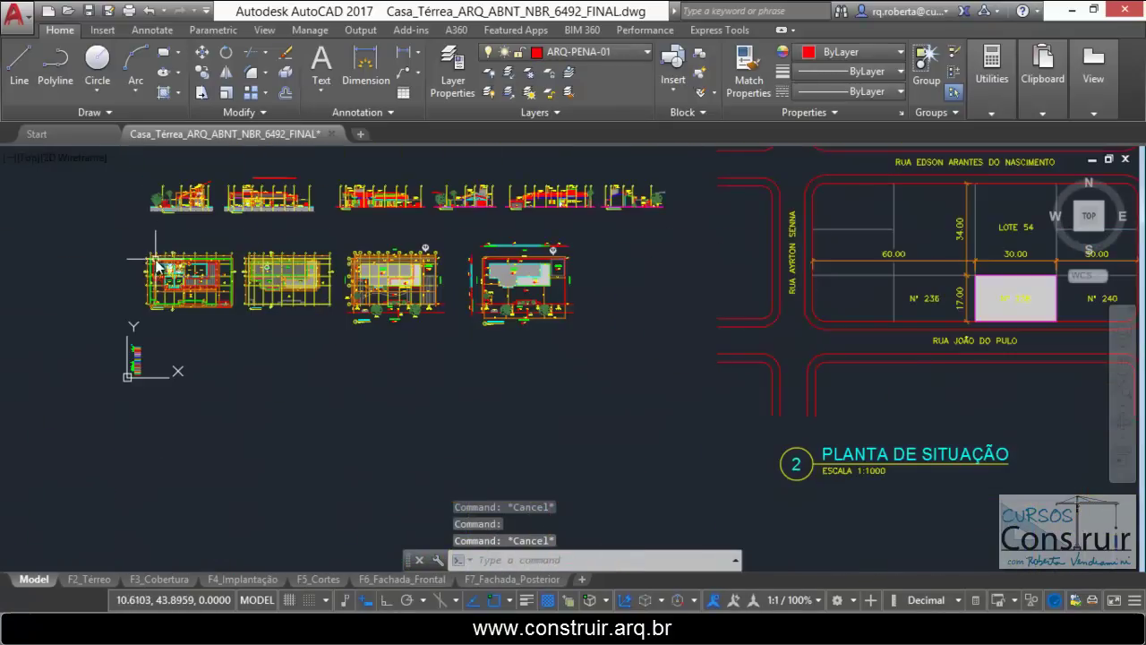
scroll(159, 255, down, 3)
scroll(393, 269, up, 2)
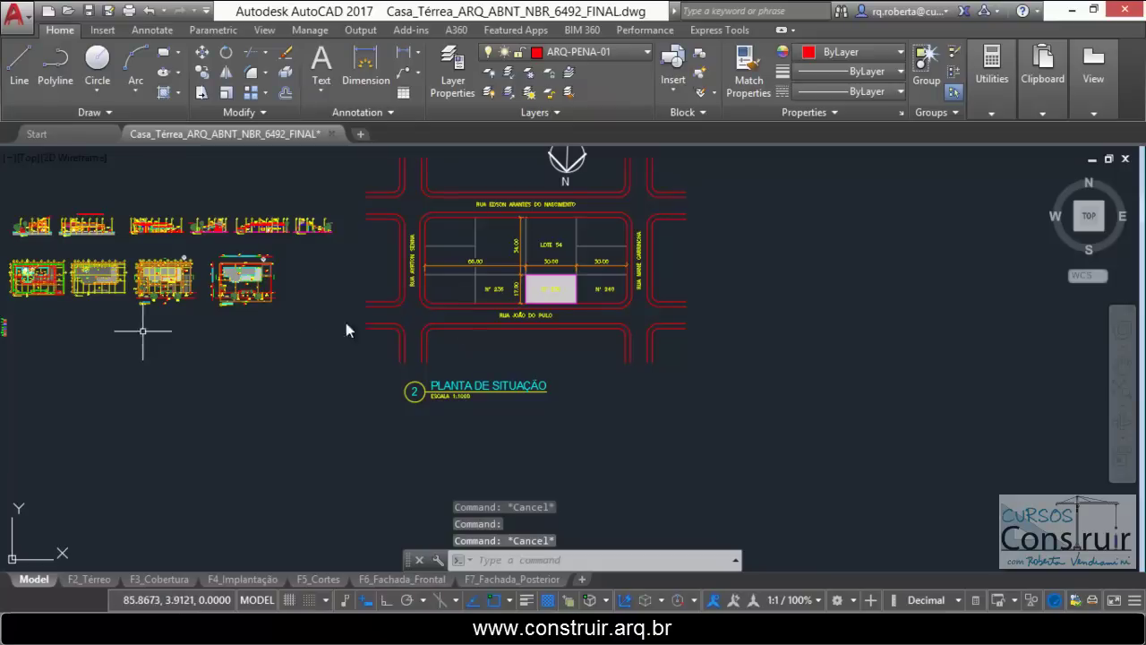
scroll(331, 318, down, 2)
Step: Open the F2_Térreo layout and zoom out to show the whole A1 841x594 ground-floor sheet
click(89, 578)
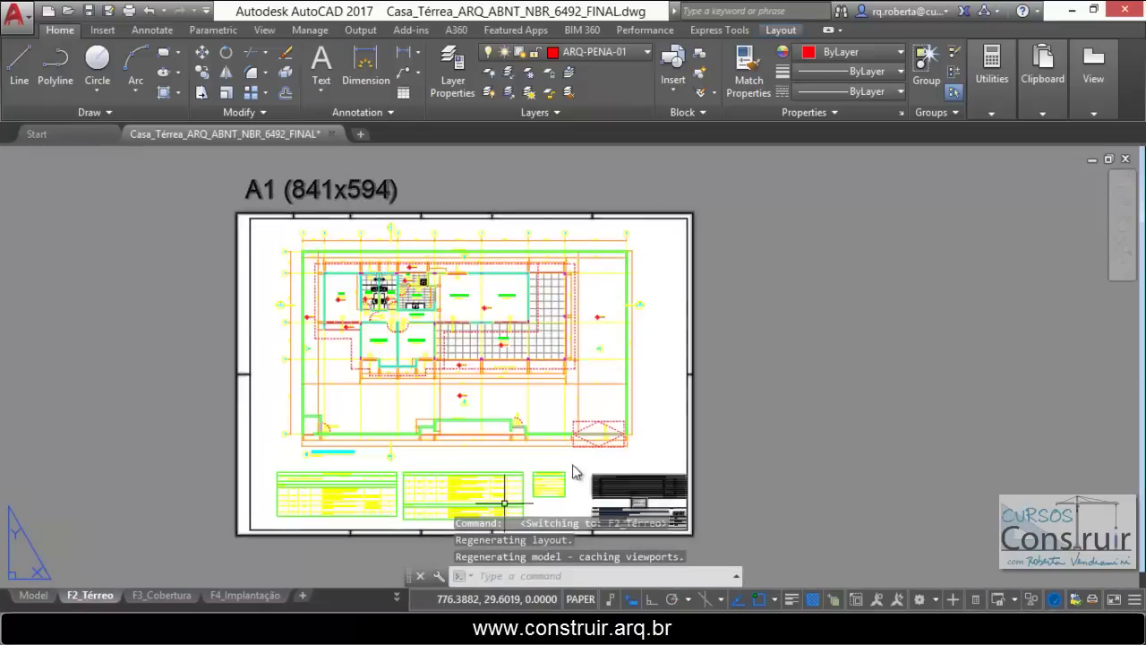
scroll(403, 410, up, 4)
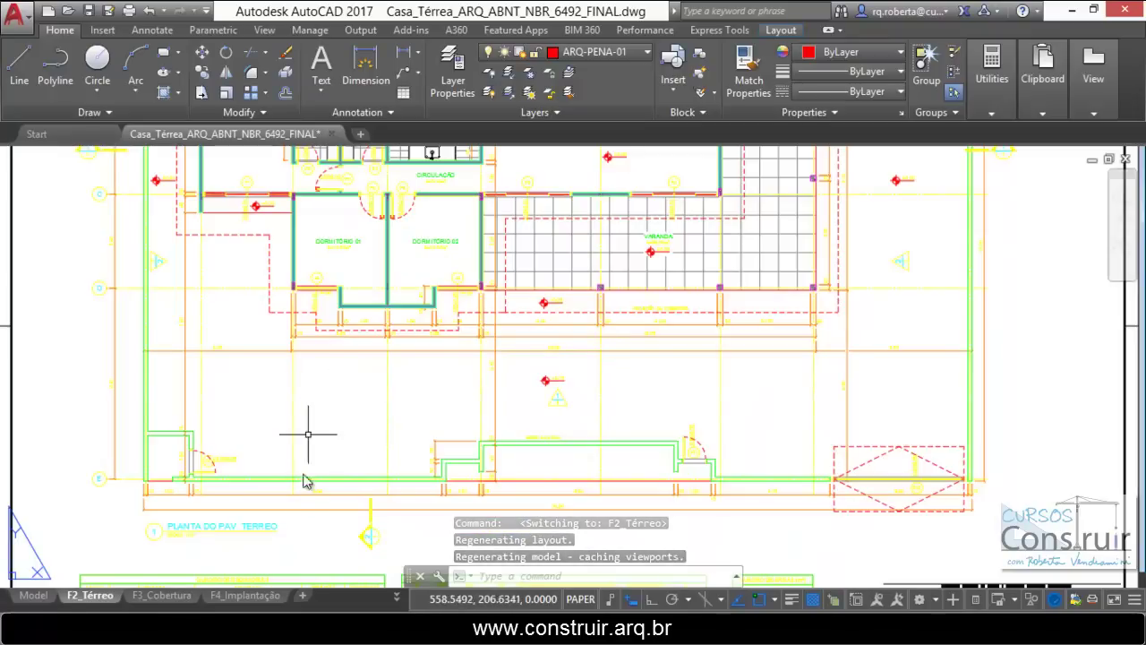
scroll(256, 550, up, 3)
scroll(249, 345, down, 5)
scroll(249, 345, down, 4)
scroll(242, 336, down, 2)
scroll(237, 329, up, 2)
scroll(235, 324, up, 2)
scroll(237, 327, down, 2)
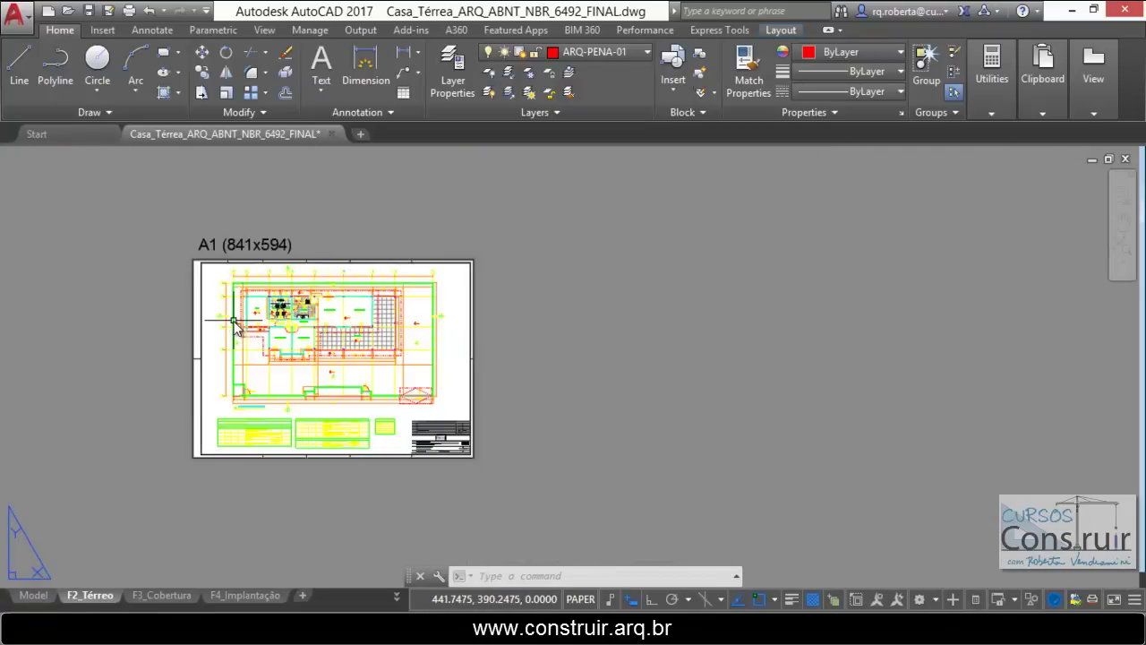
scroll(279, 443, up, 2)
scroll(279, 443, down, 2)
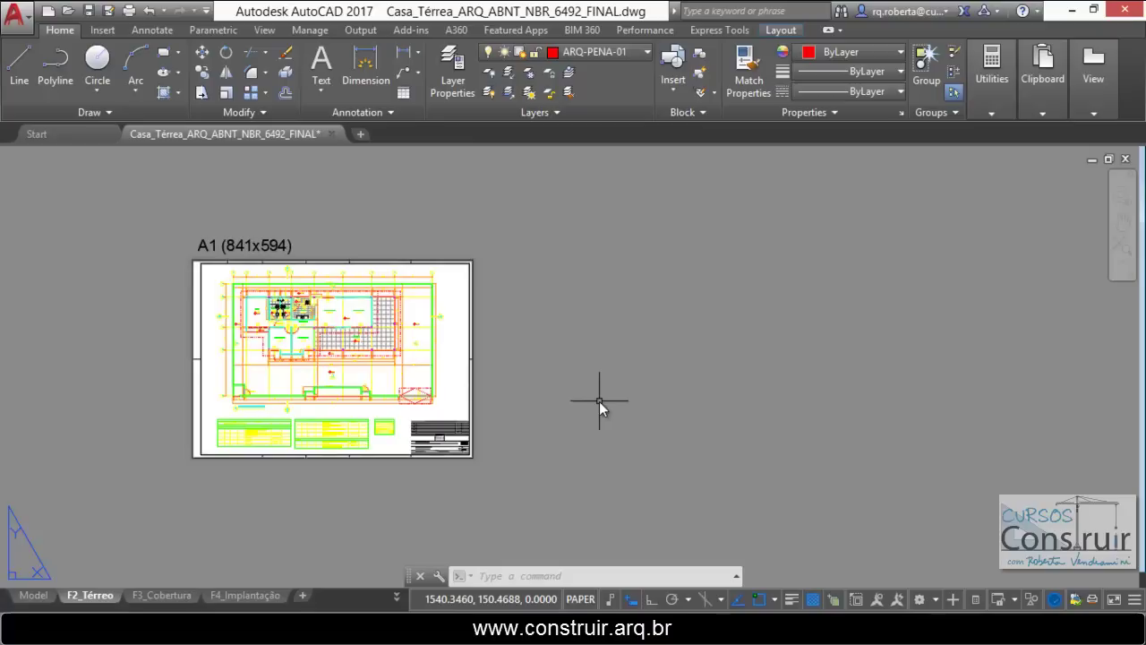
Step: Launch PDF Import from the Insert tab and choose the File option to pick a PDF
text(p)
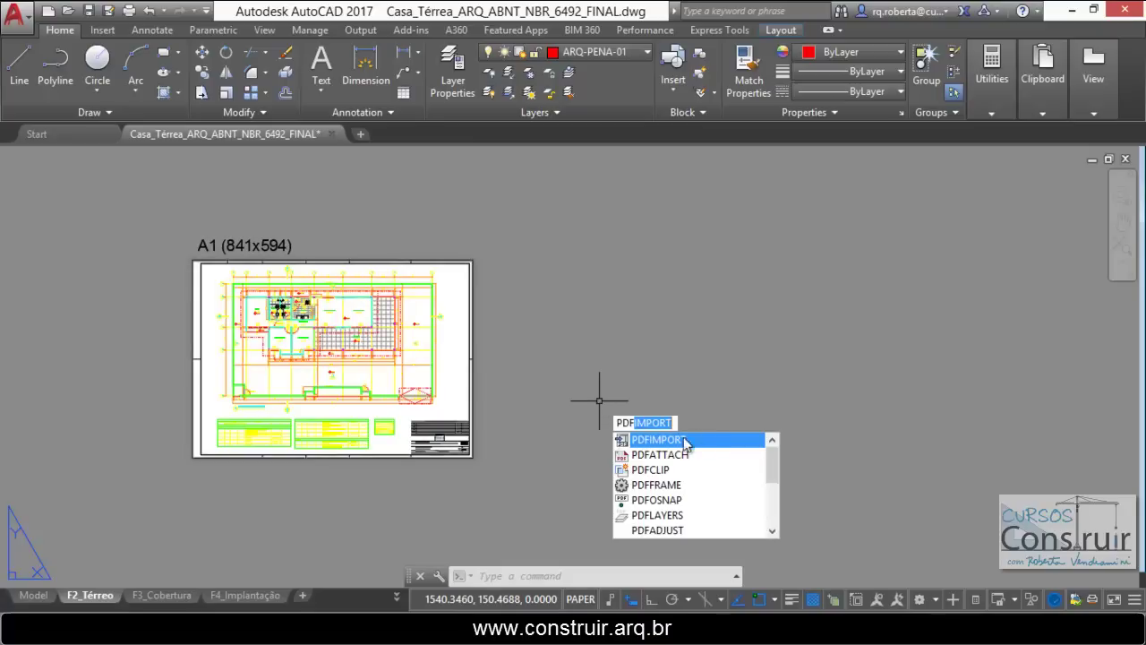
key(Escape)
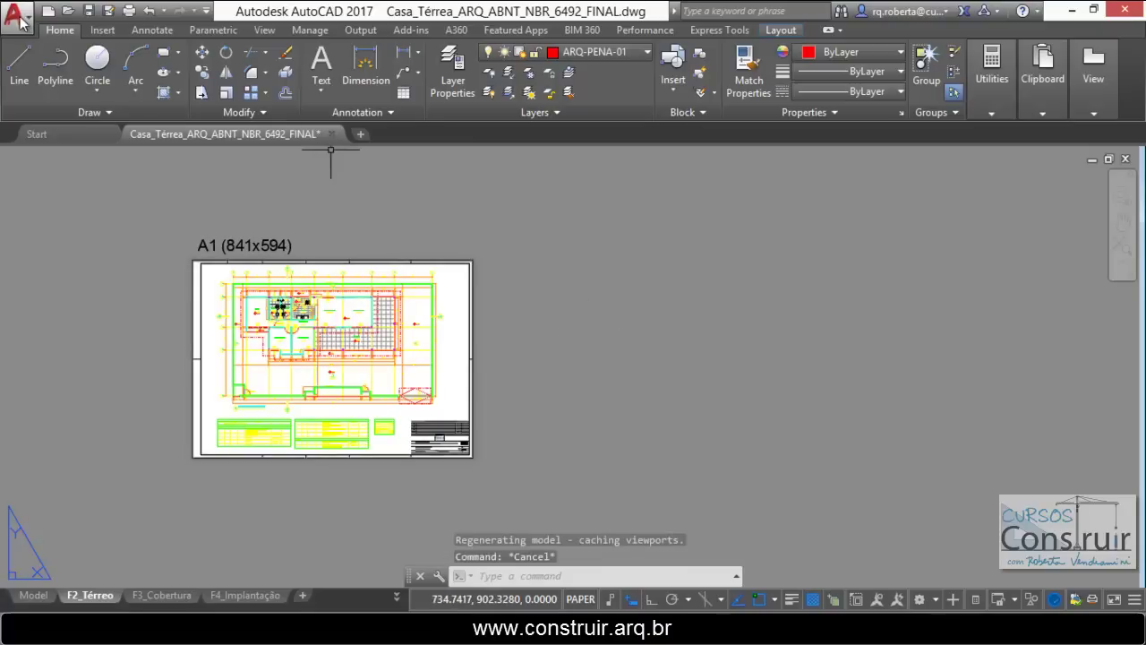
click(20, 18)
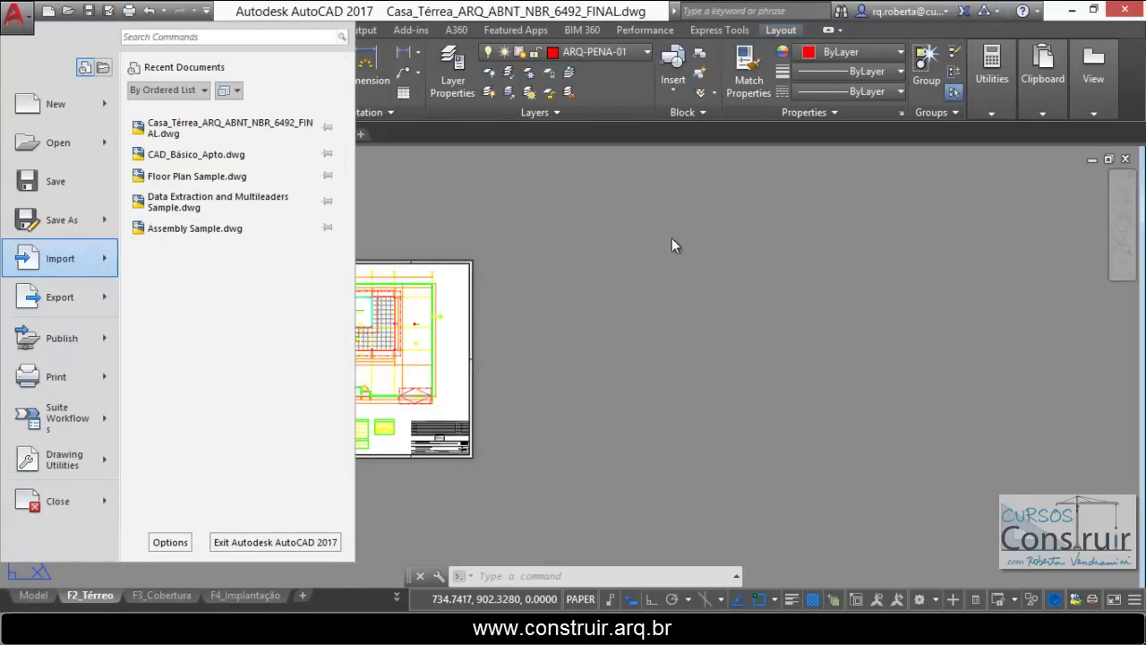
click(644, 240)
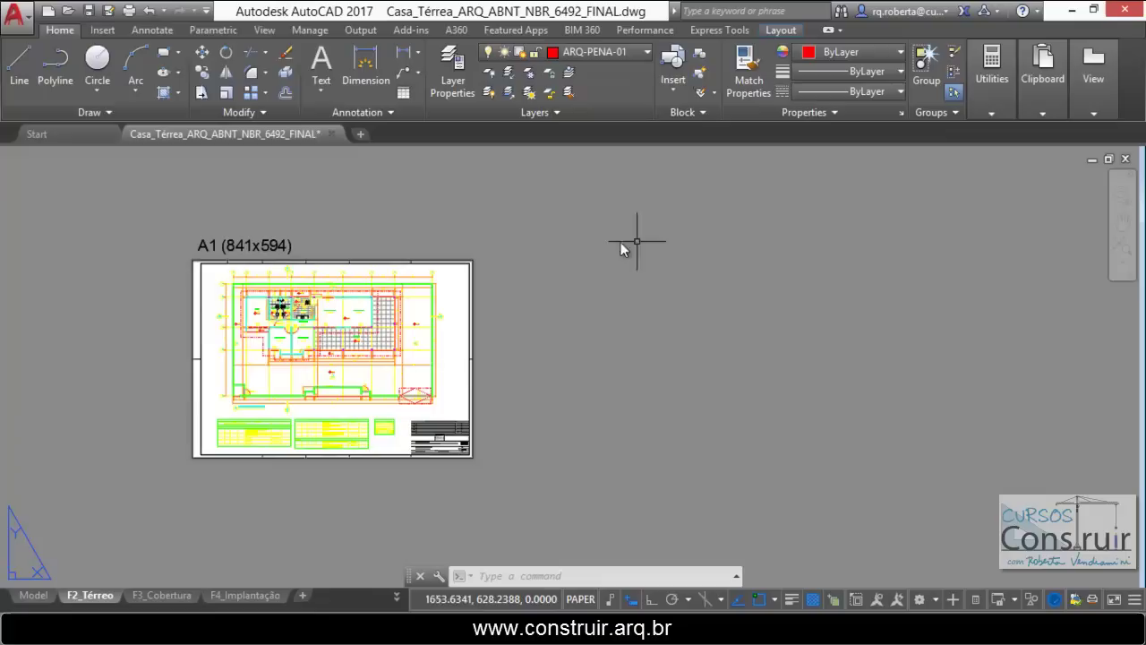
click(104, 30)
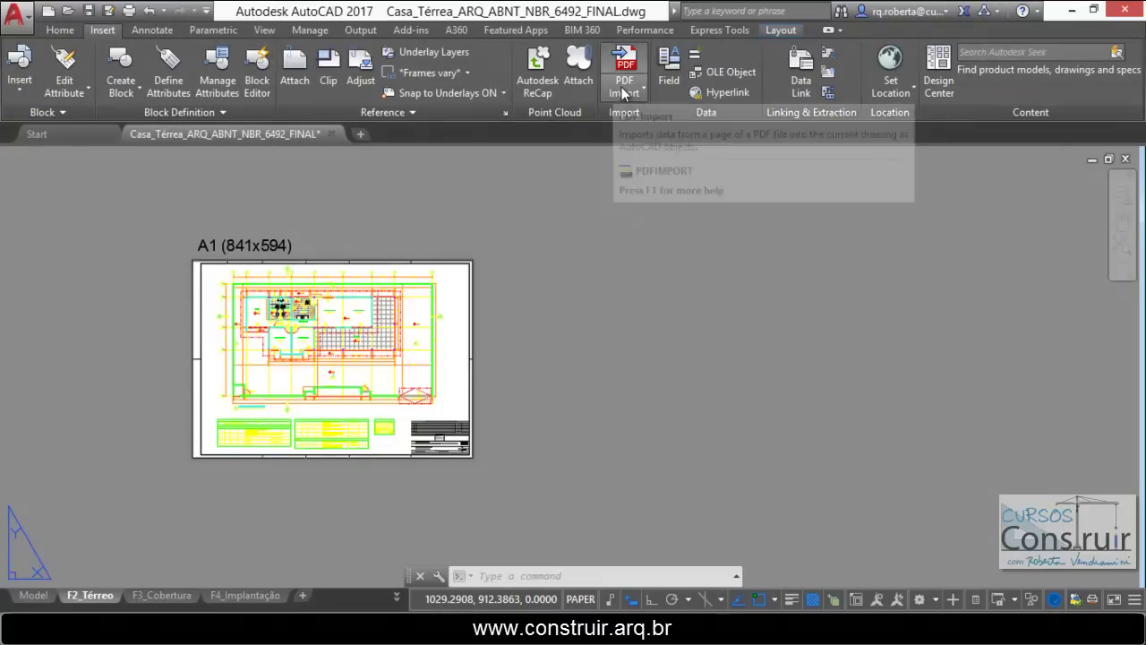
text(Pdf)
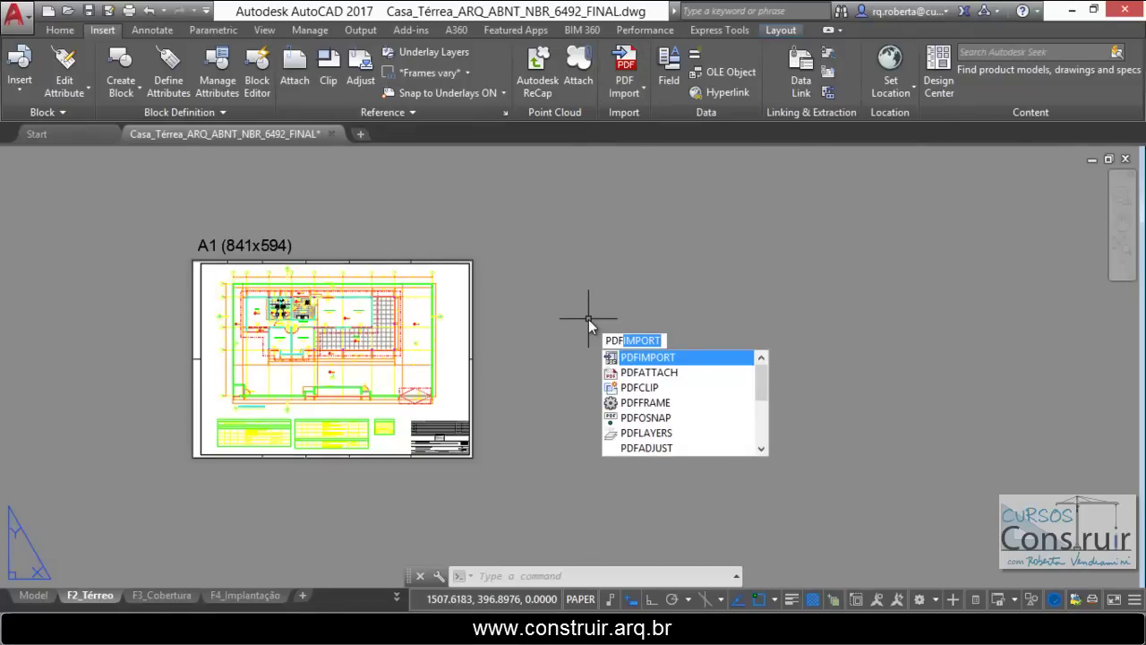
click(641, 355)
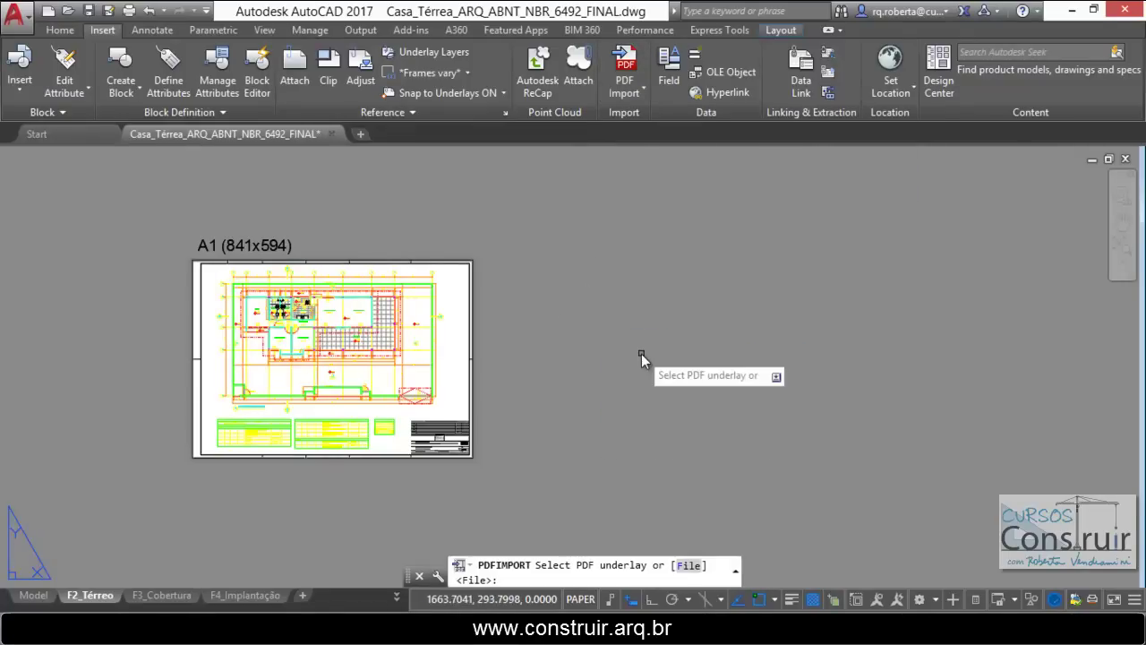
click(688, 566)
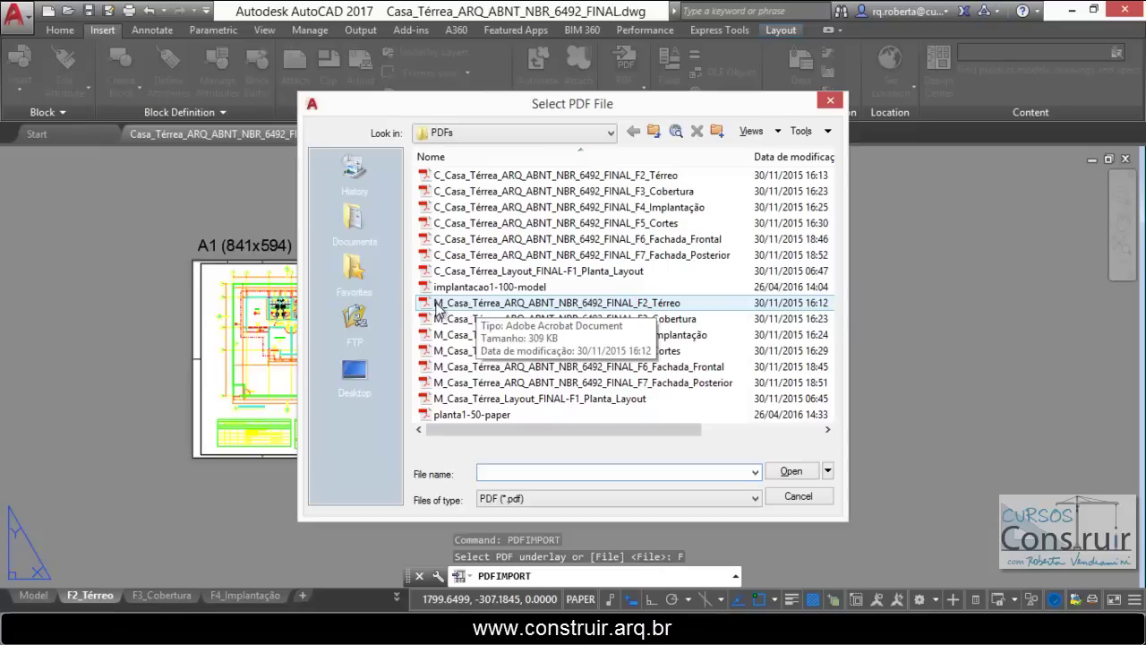
Step: Choose M_Casa_Térrea_..._F2_Térreo.pdf for import and turn on specifying the insertion point on-screen
click(436, 306)
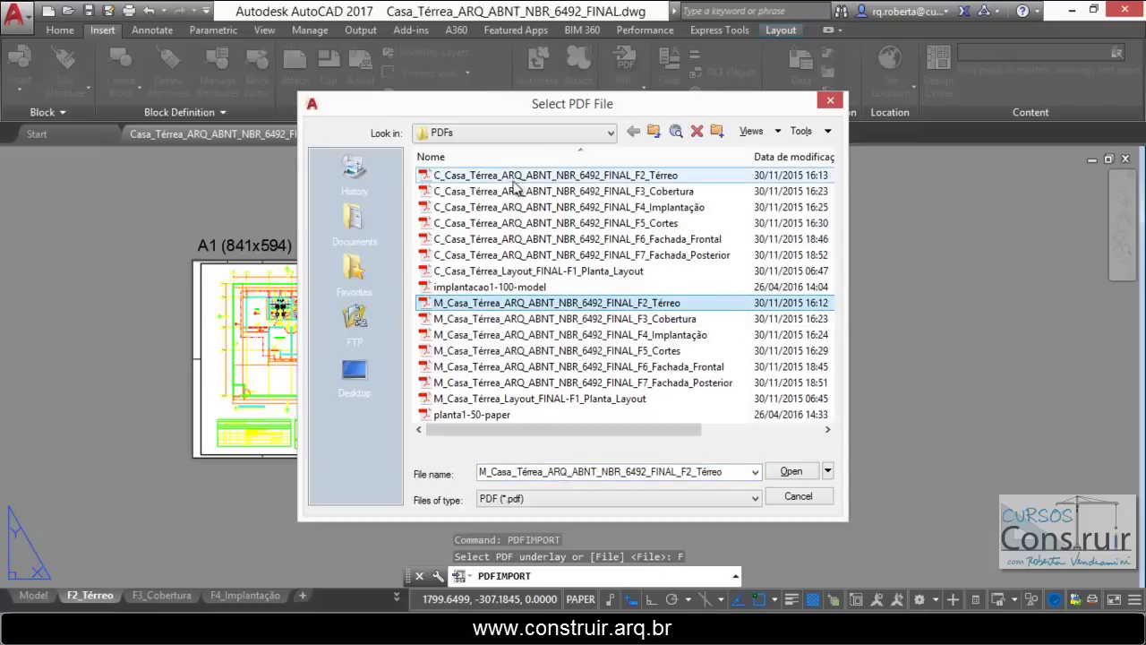
click(448, 176)
click(460, 308)
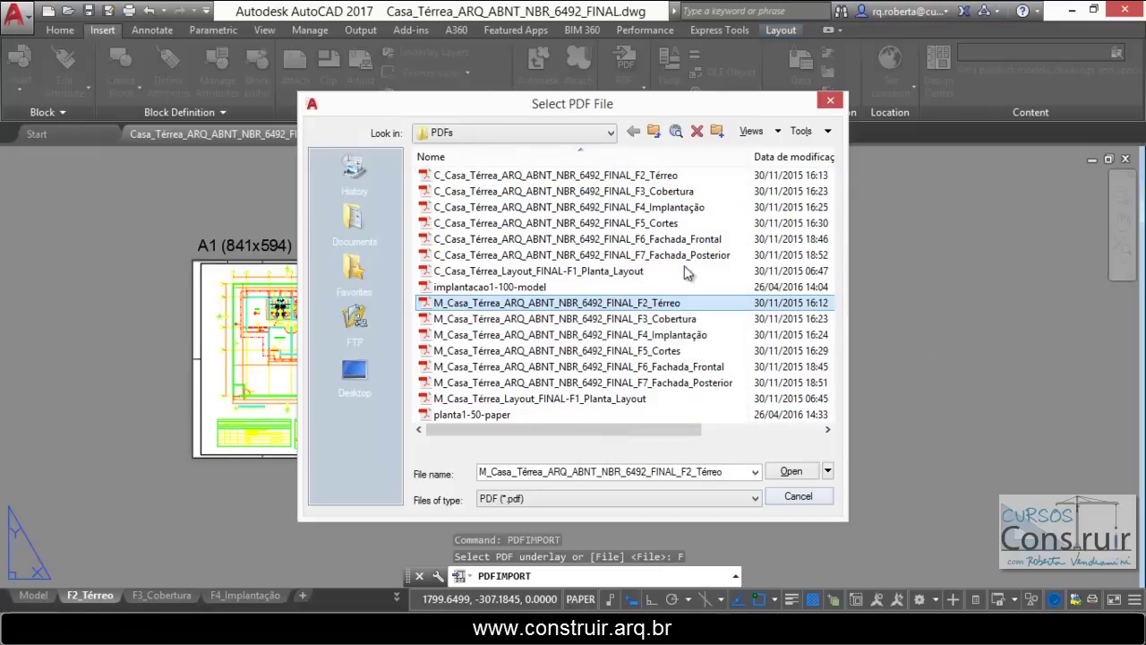
click(792, 473)
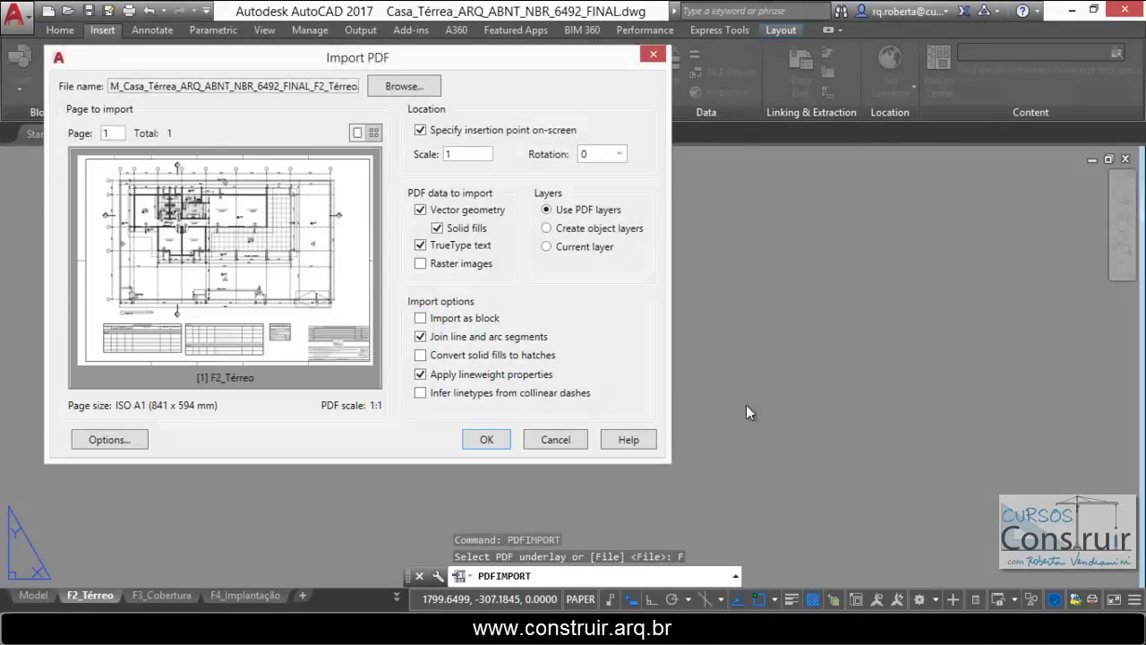
drag(288, 61, 406, 120)
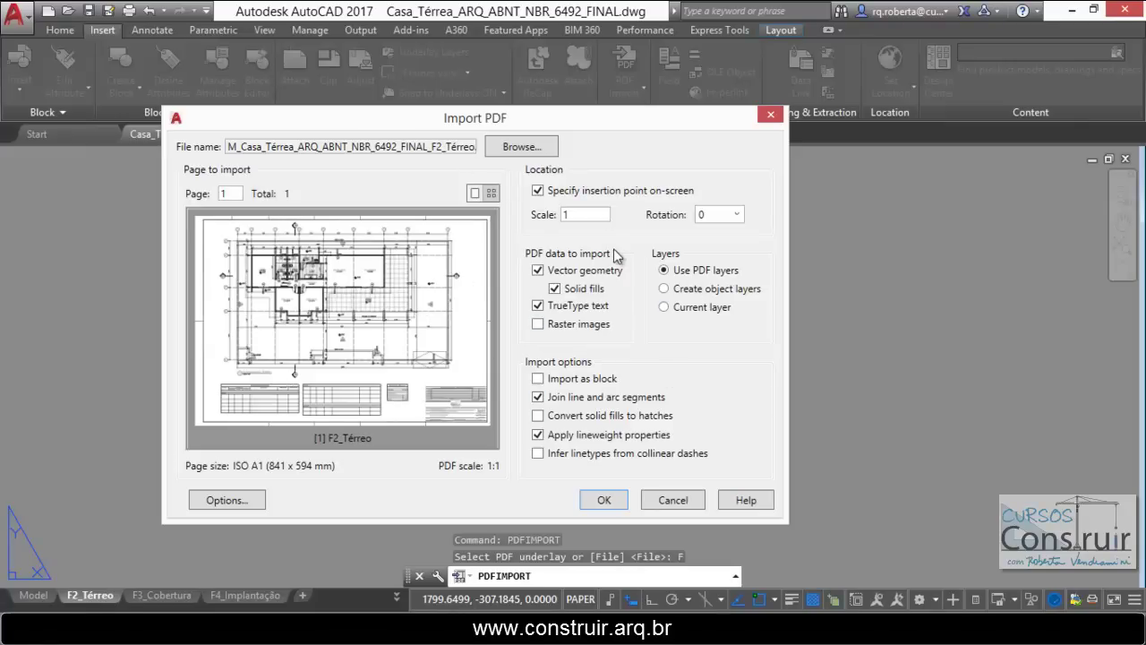
click(538, 191)
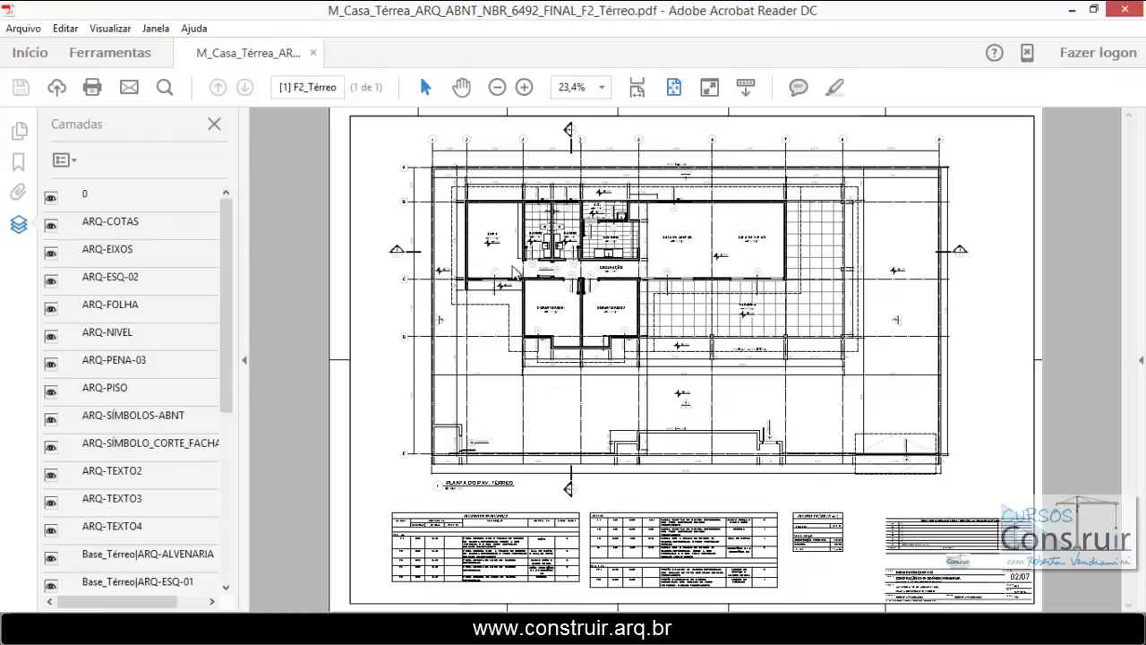
Step: Scroll through the F2_Térreo PDF's layer list in Acrobat Reader's Layers (Camadas) panel
mouse_move(231, 214)
mouse_down()
mouse_move(225, 346)
mouse_move(231, 244)
mouse_up()
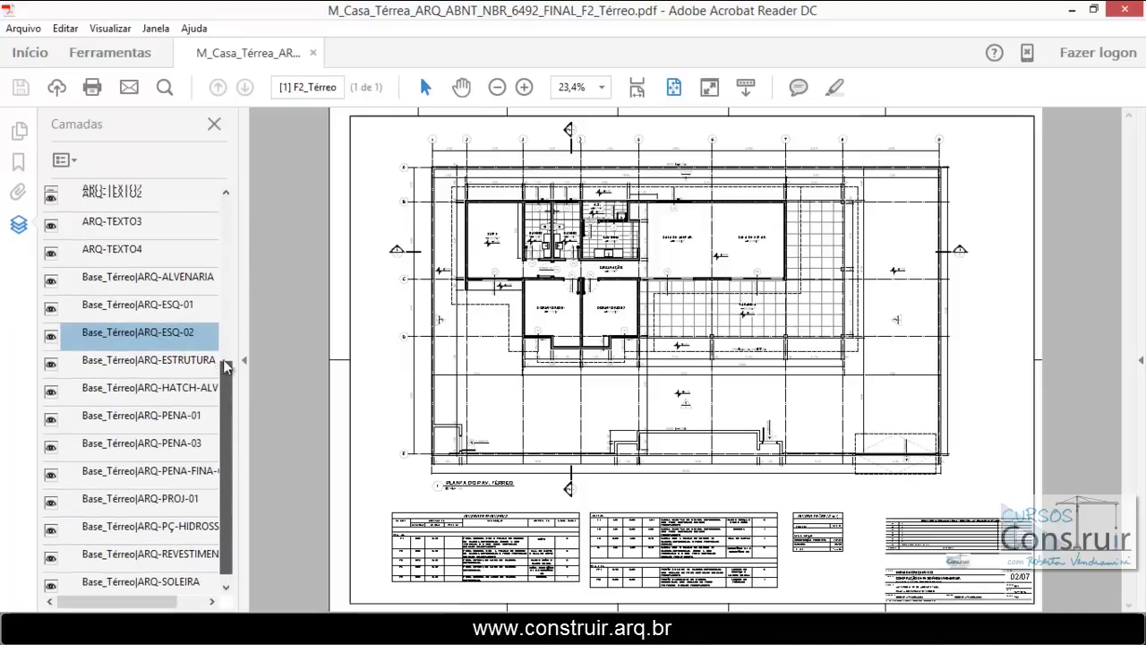
drag(231, 243, 226, 204)
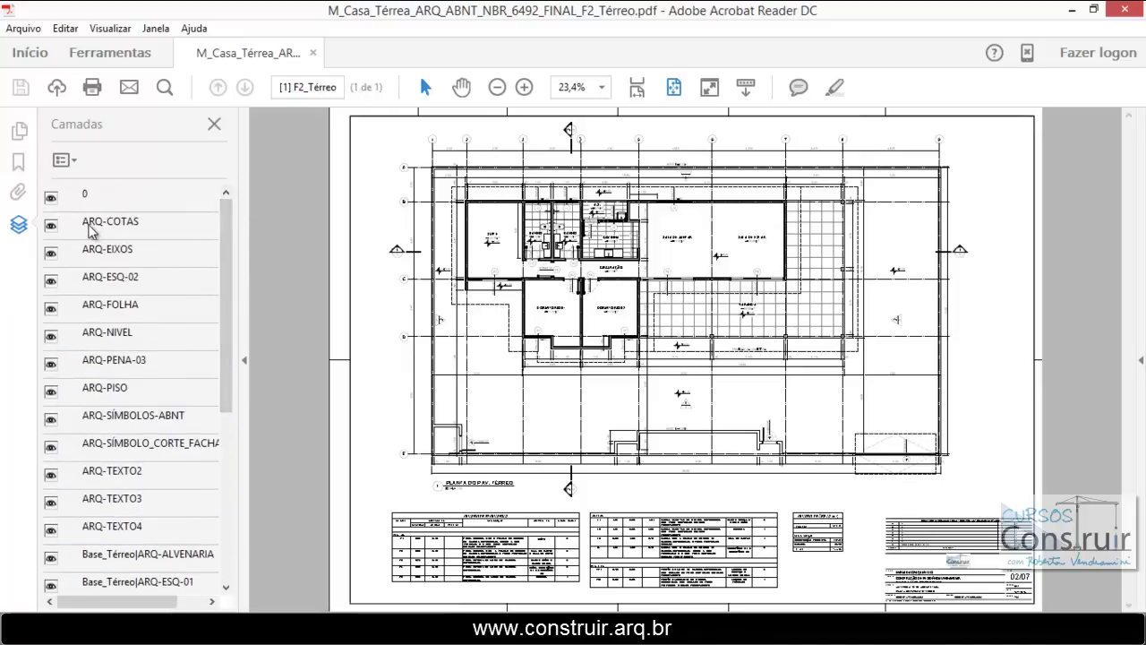
mouse_move(226, 242)
mouse_down()
mouse_move(224, 402)
mouse_move(225, 235)
mouse_up()
drag(225, 225, 225, 394)
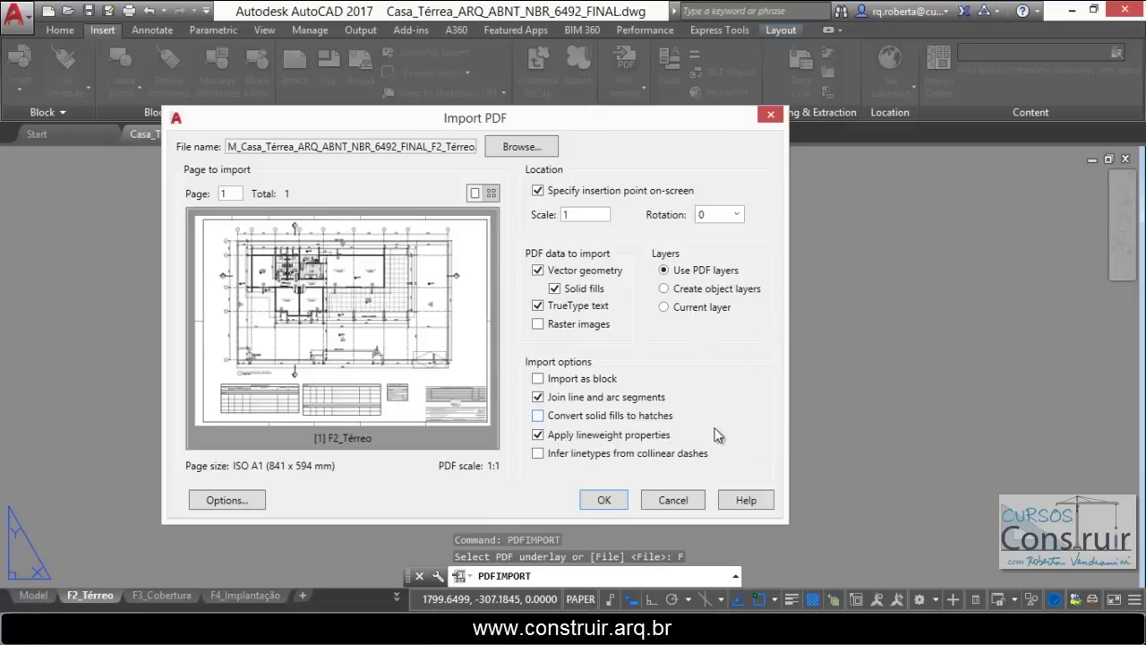
Step: Accept the import settings and place the F2_Térreo plan to the right of the A1 sheet
click(603, 502)
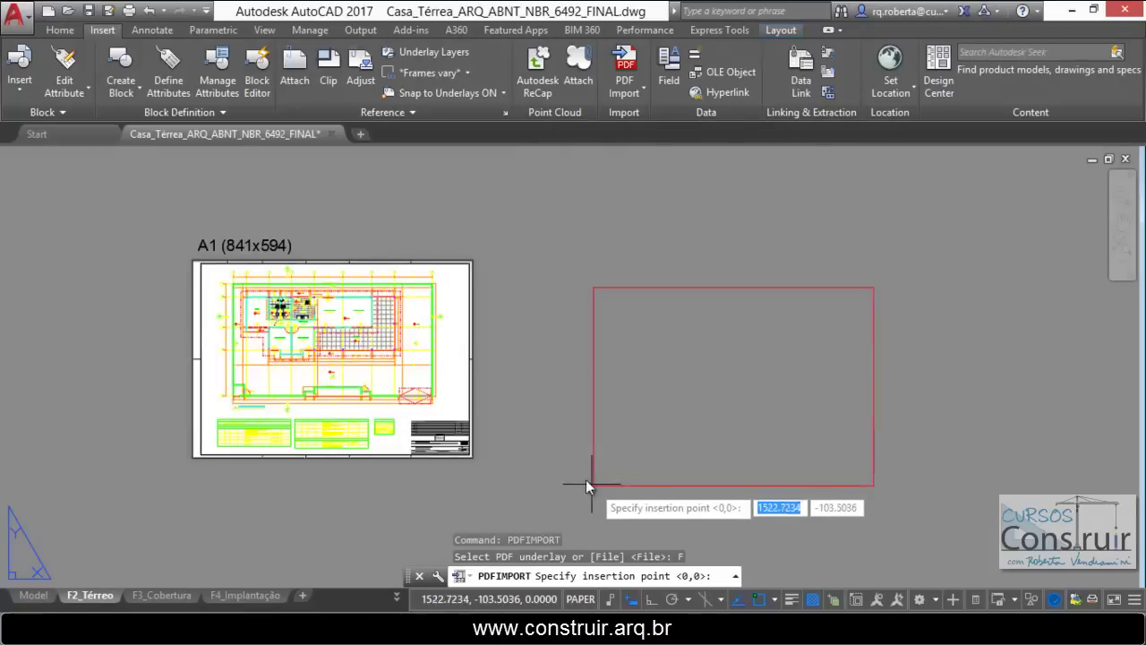
click(497, 459)
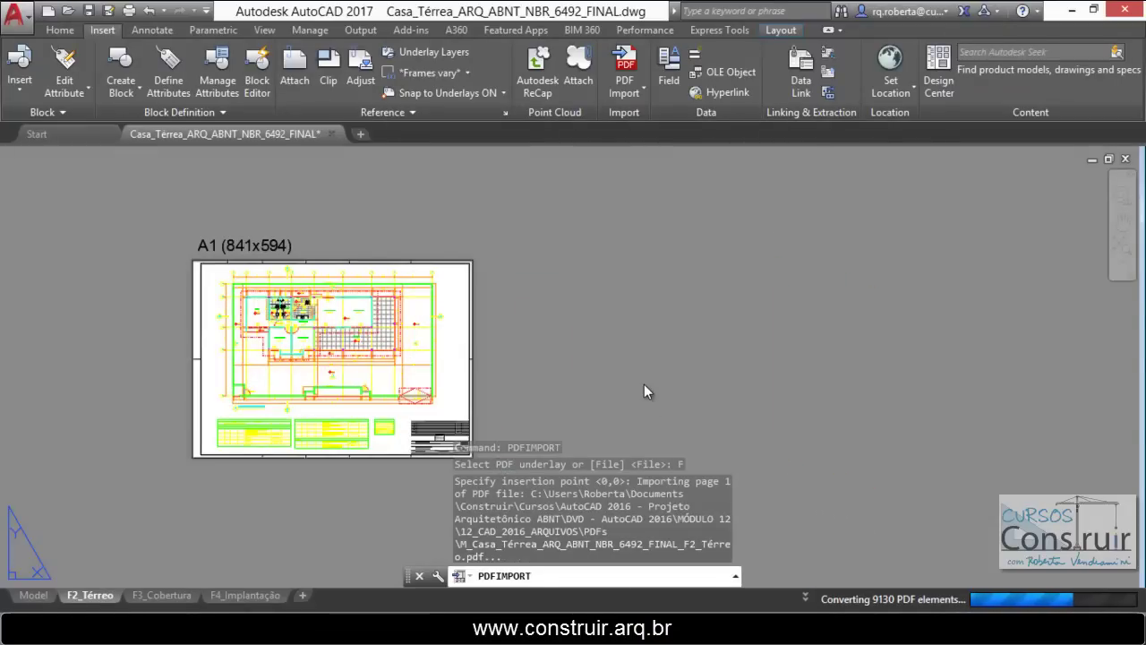
scroll(644, 384, up, 3)
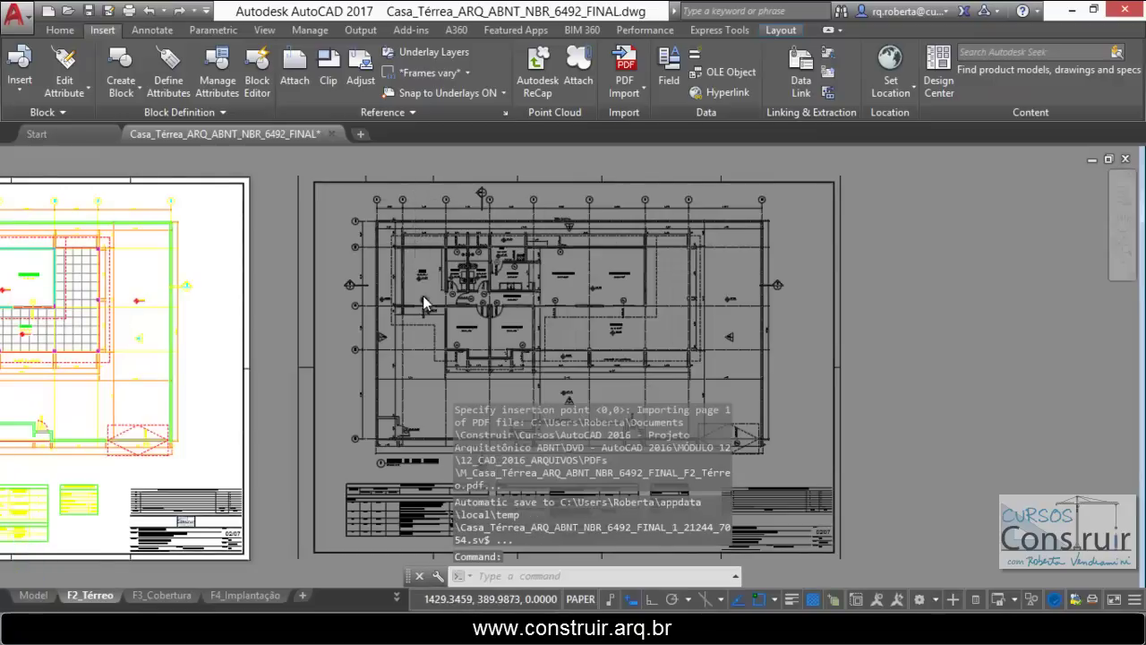
scroll(411, 246, down, 3)
scroll(301, 383, down, 2)
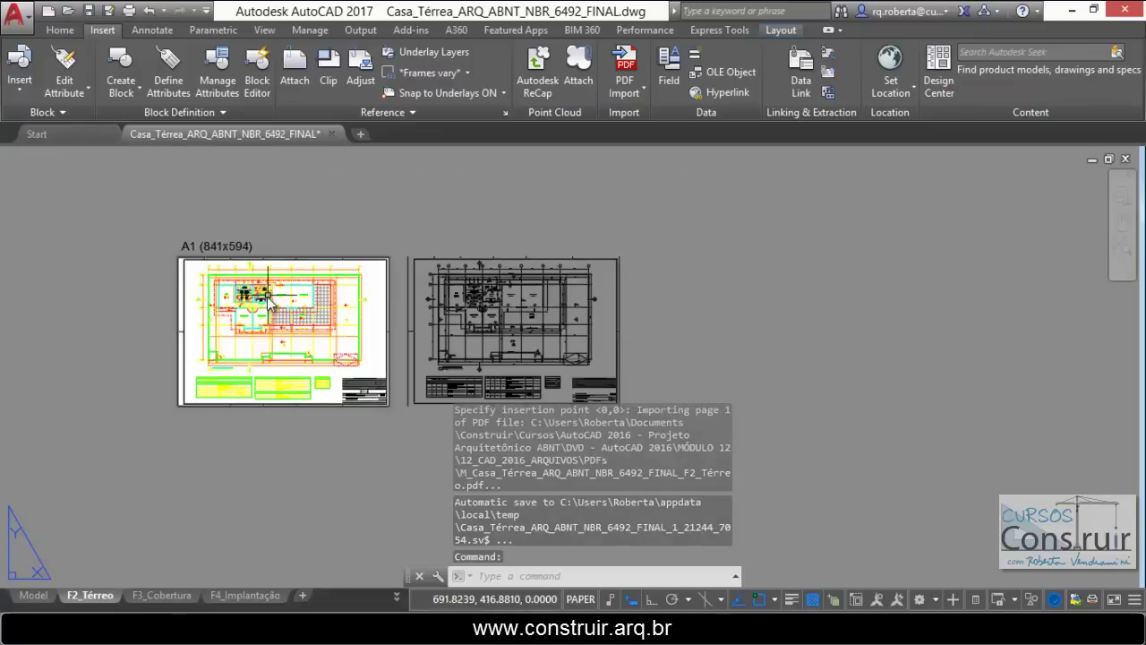
scroll(260, 295, up, 2)
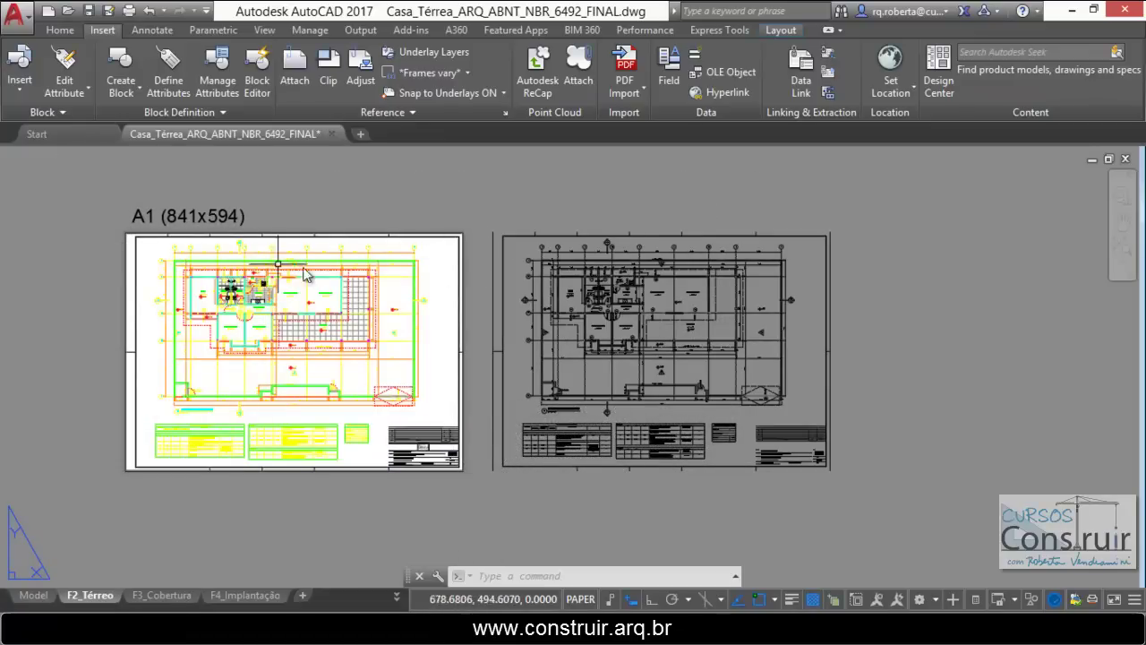
scroll(125, 247, up, 3)
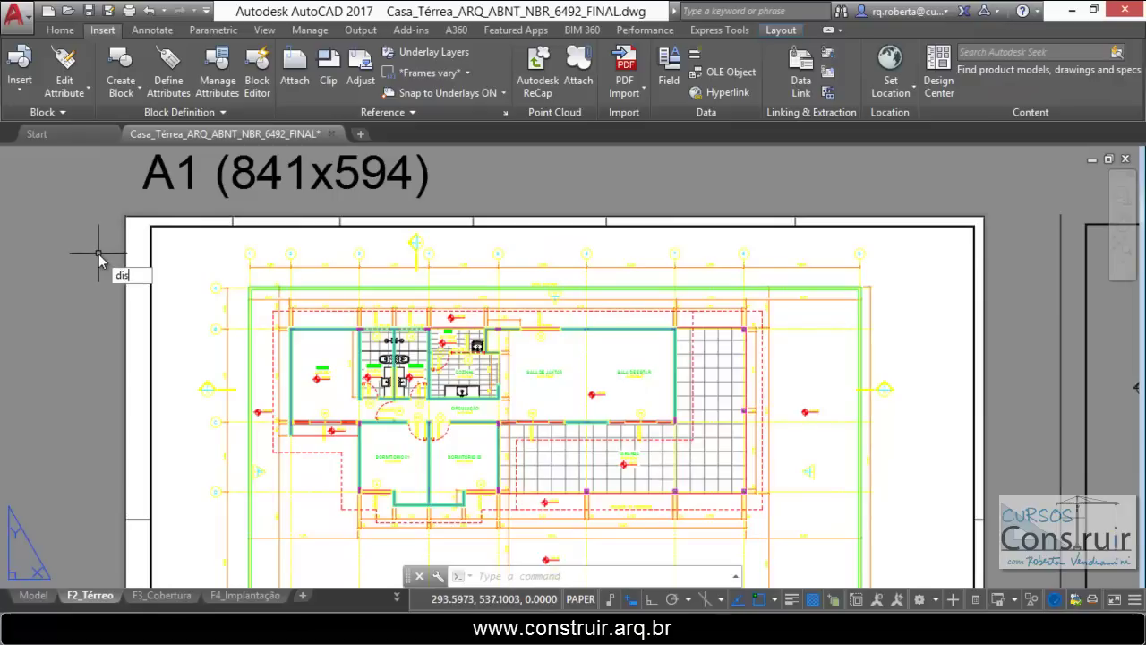
text(dist)
key(Return)
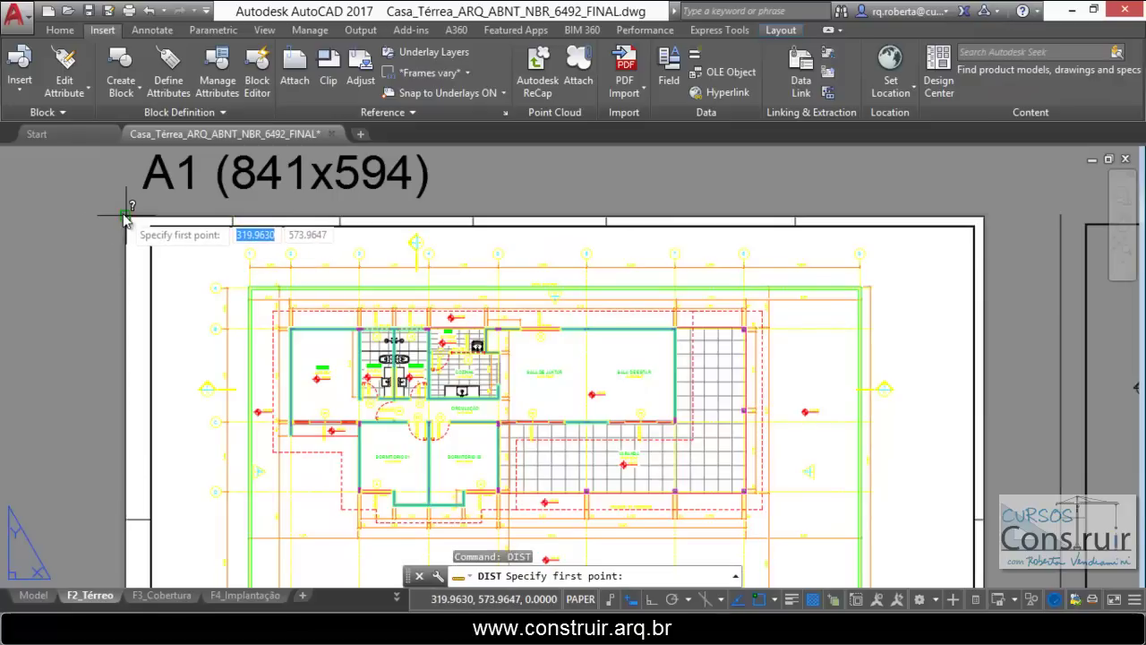
click(125, 217)
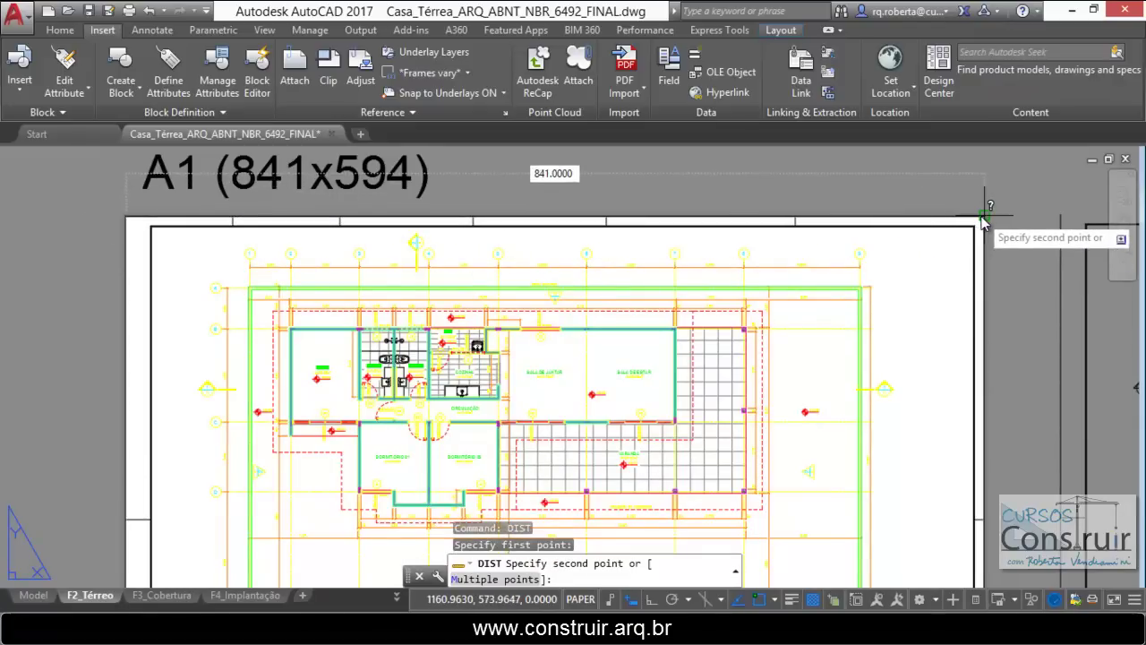
key(Escape)
scroll(160, 258, down, 4)
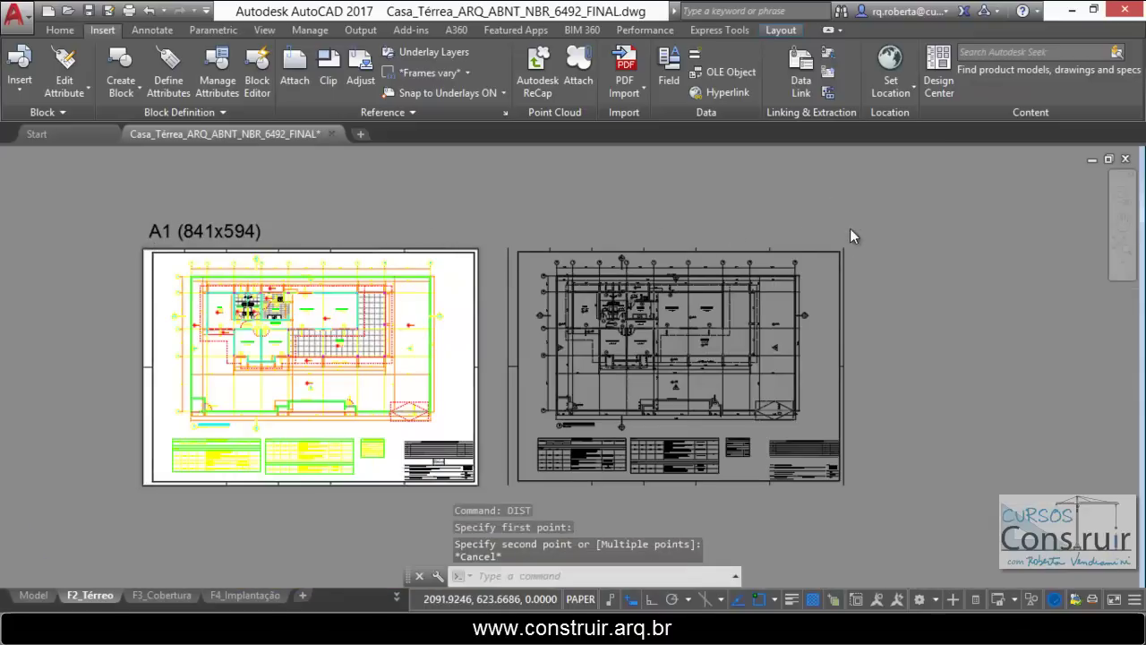
scroll(850, 228, up, 2)
text(dist)
key(Return)
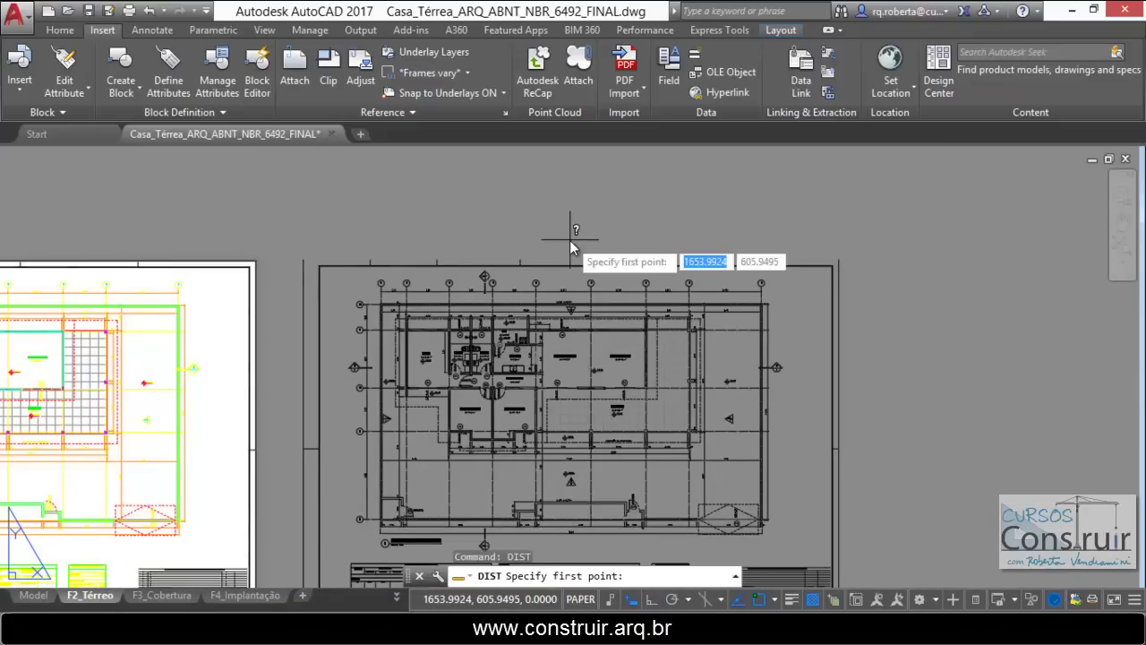
click(300, 263)
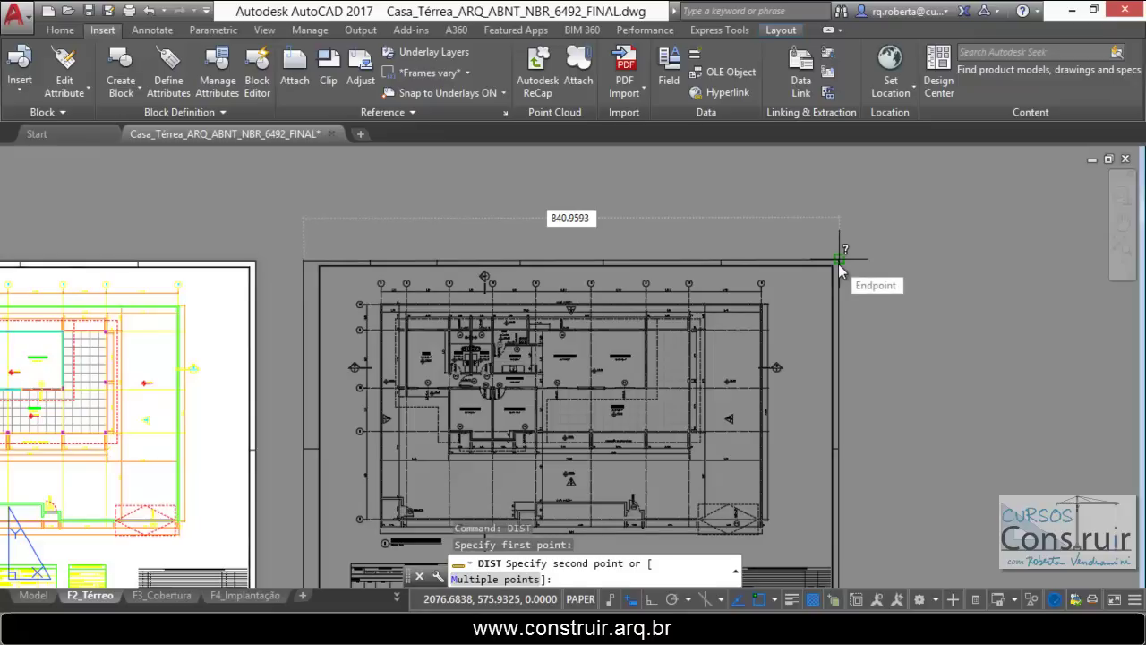
key(Escape)
scroll(378, 259, up, 4)
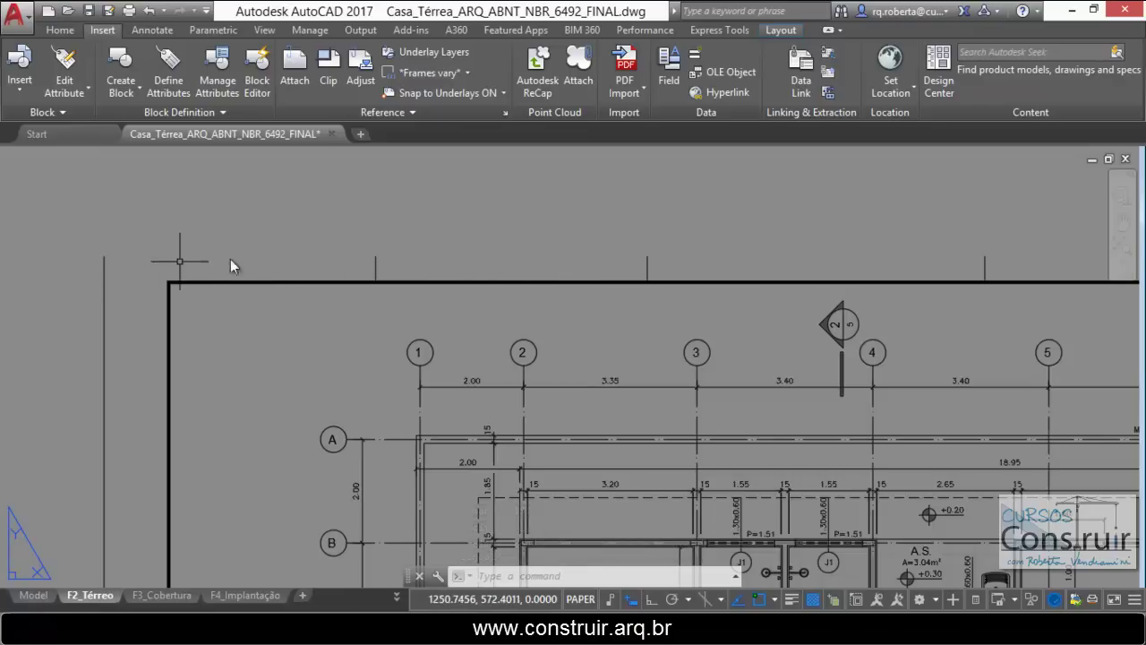
scroll(224, 225, down, 2)
scroll(412, 222, down, 2)
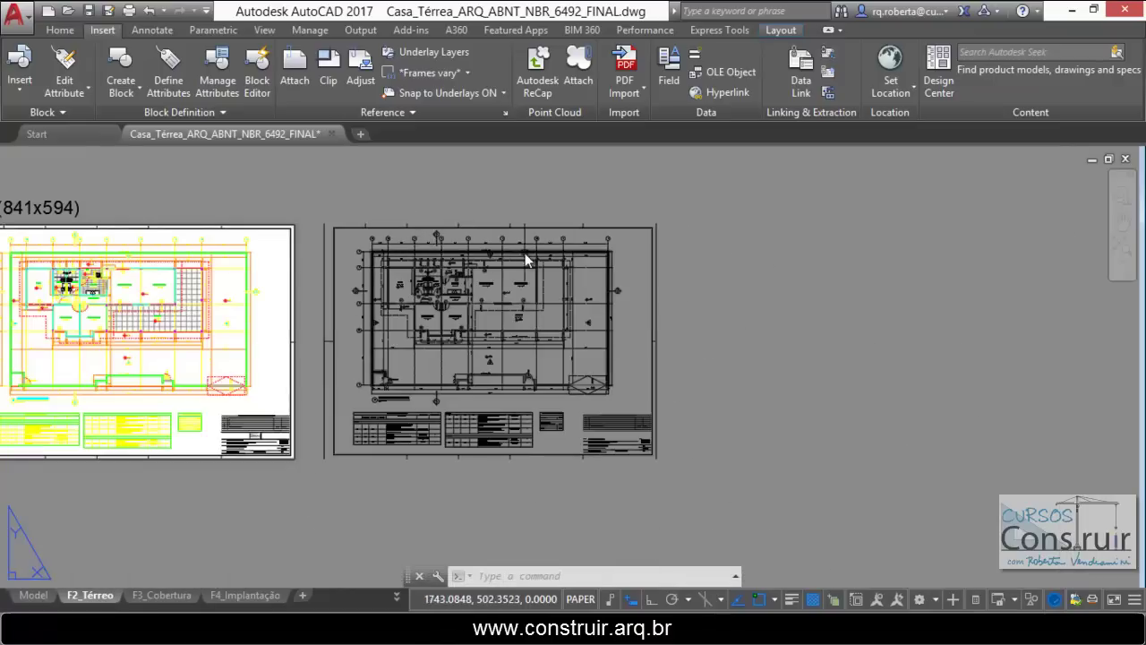
scroll(557, 300, down, 1)
scroll(423, 329, up, 3)
scroll(436, 400, down, 2)
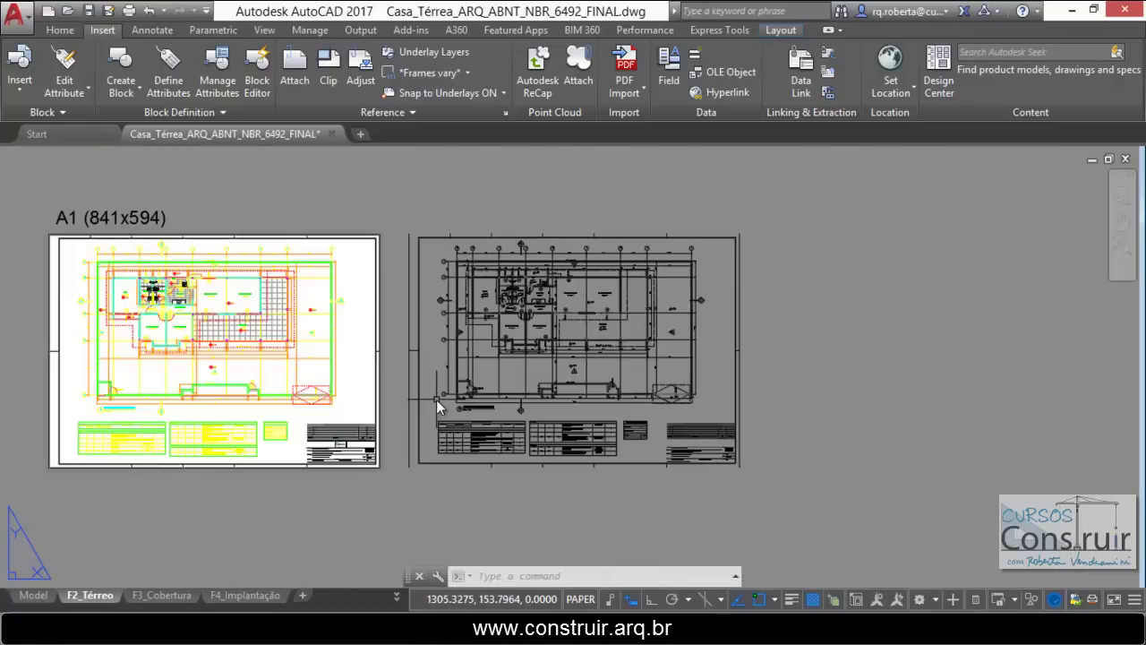
scroll(402, 327, up, 2)
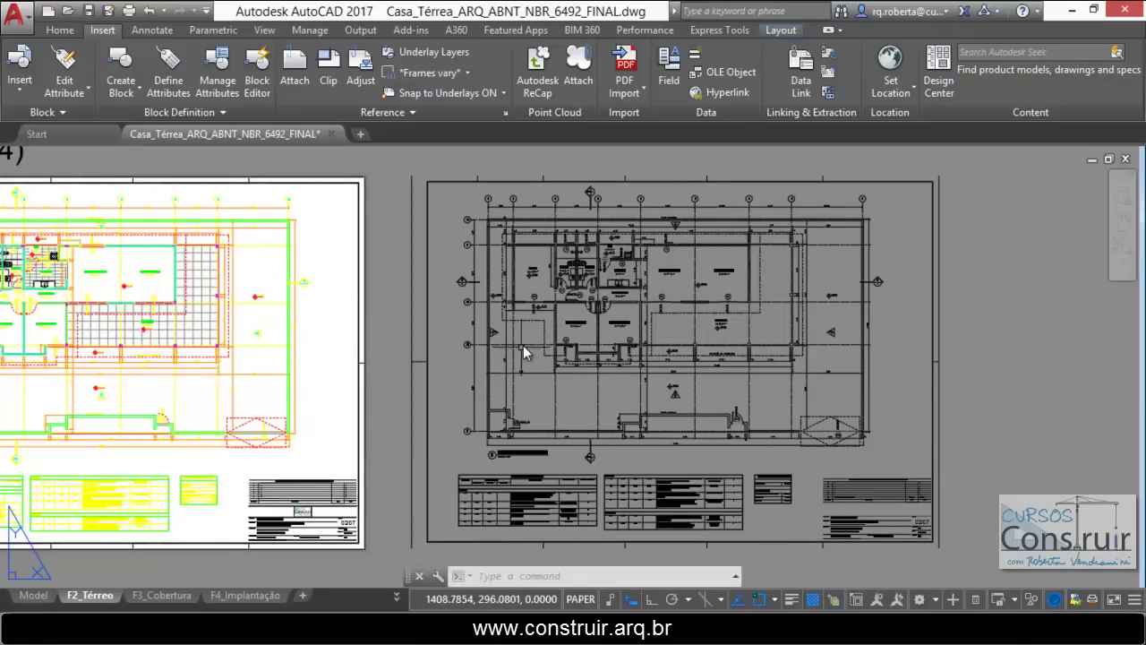
scroll(523, 345, down, 3)
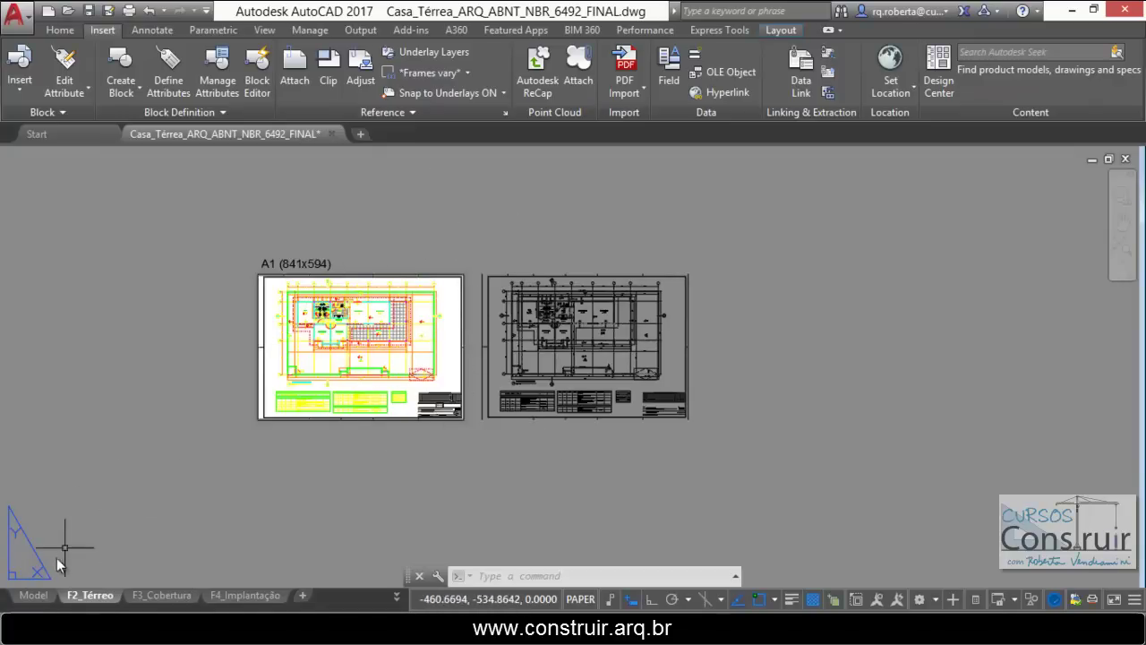
Step: In model space, PDFIMPORT M_..._F2_Térreo.pdf and place it right of the existing drawings
click(35, 600)
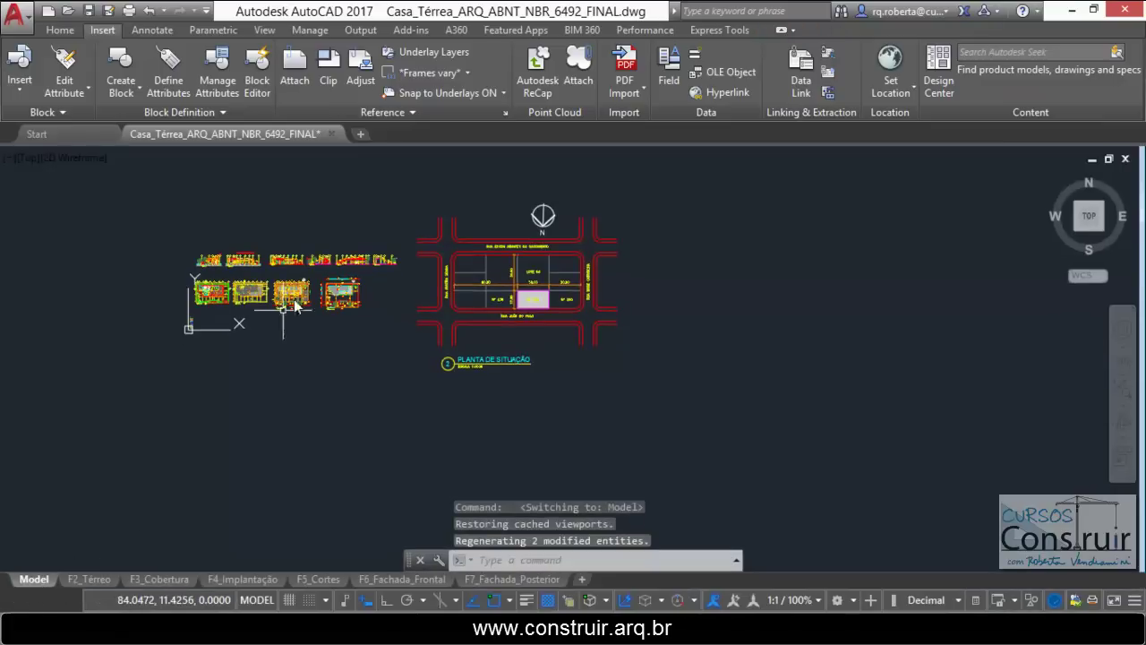
scroll(304, 397, down, 3)
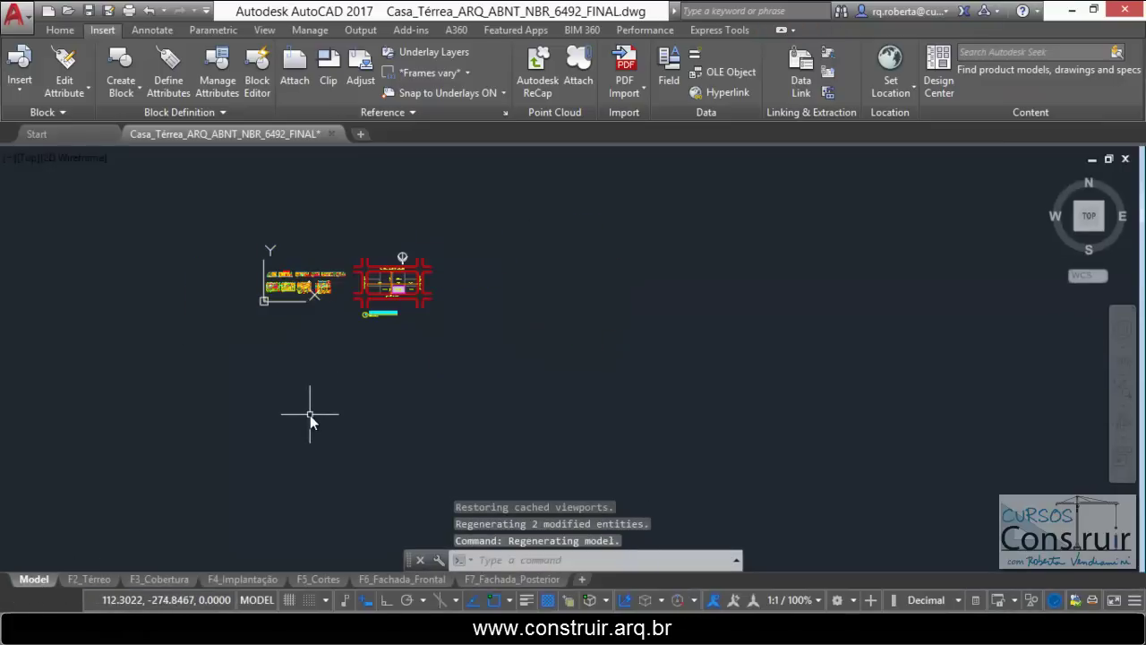
text(pdf)
key(Return)
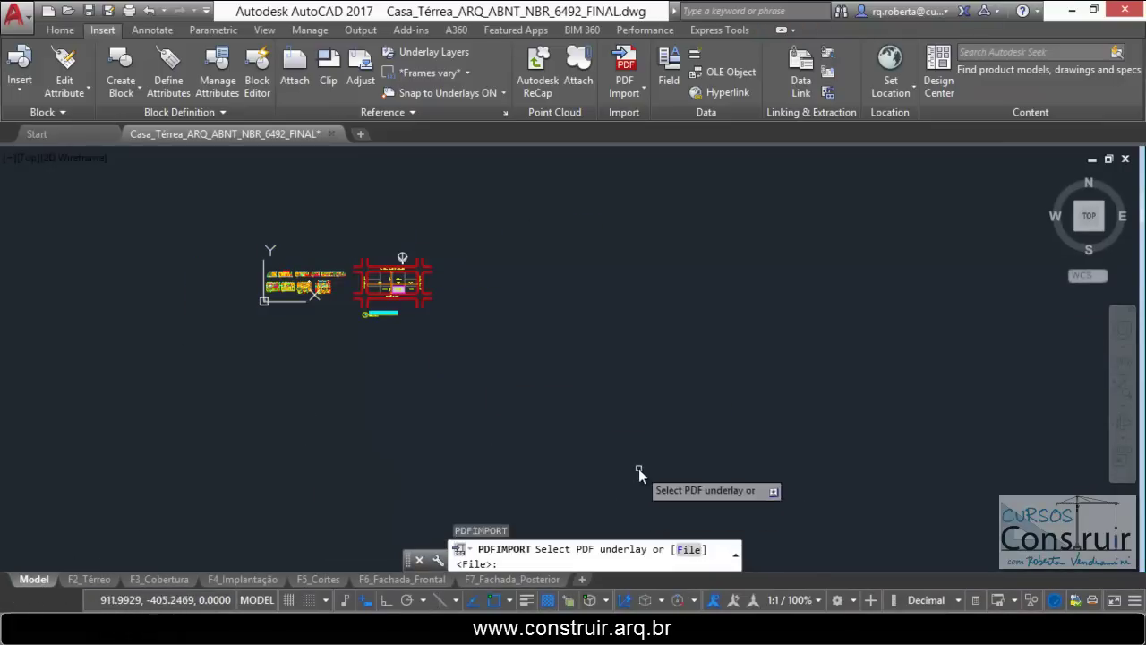
click(680, 550)
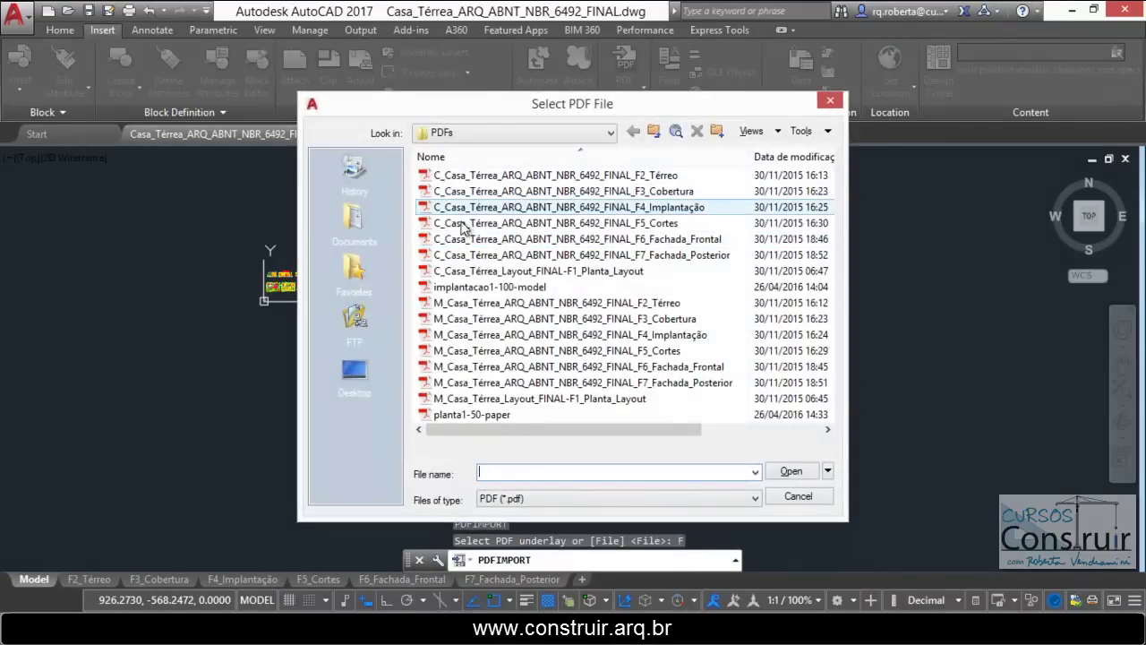
click(451, 310)
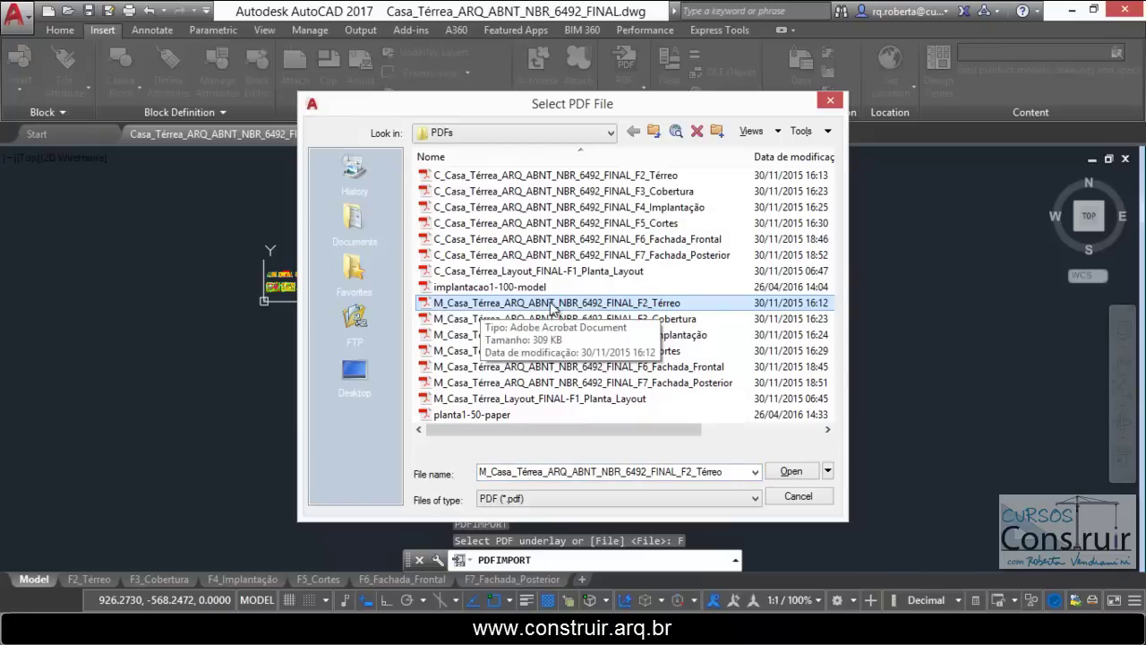
click(796, 471)
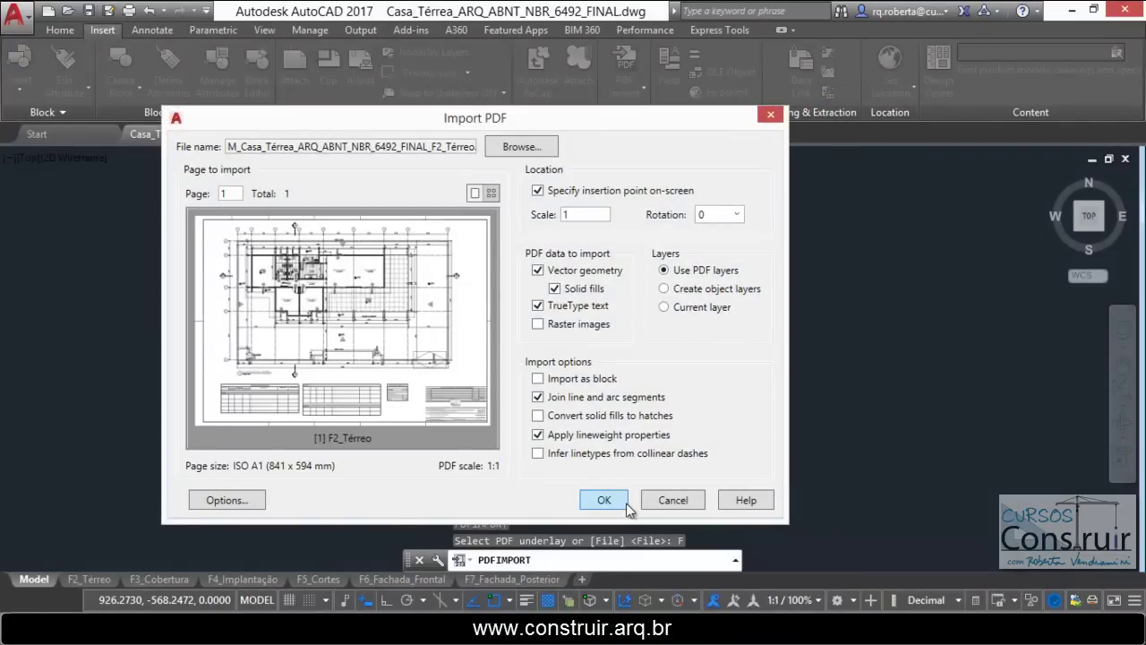
click(611, 501)
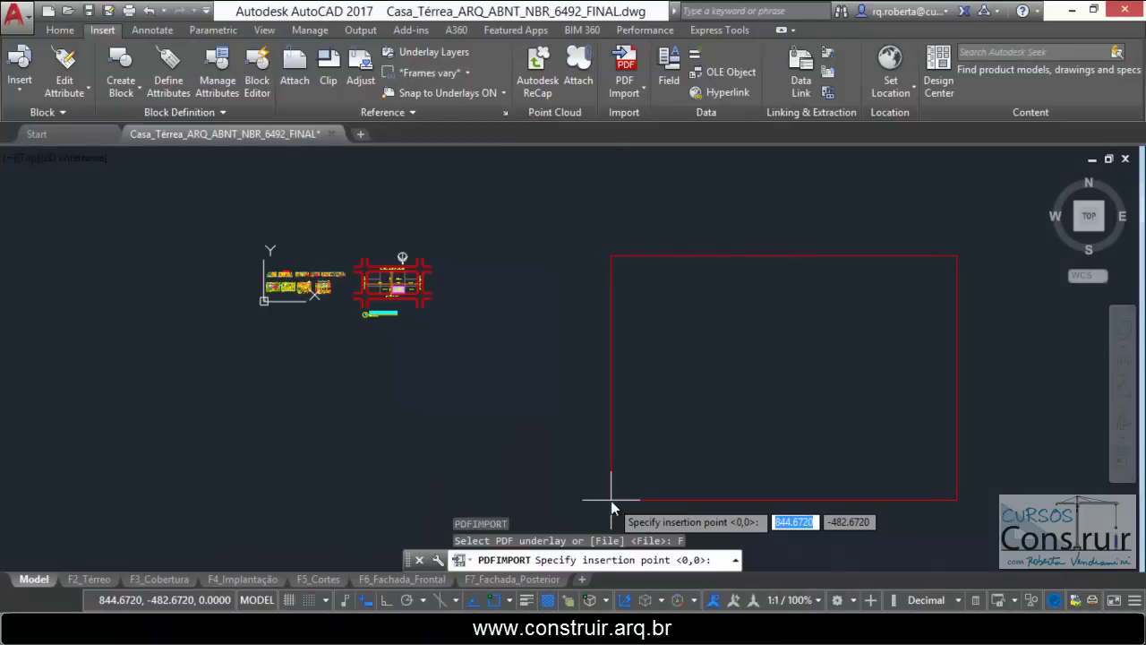
click(458, 448)
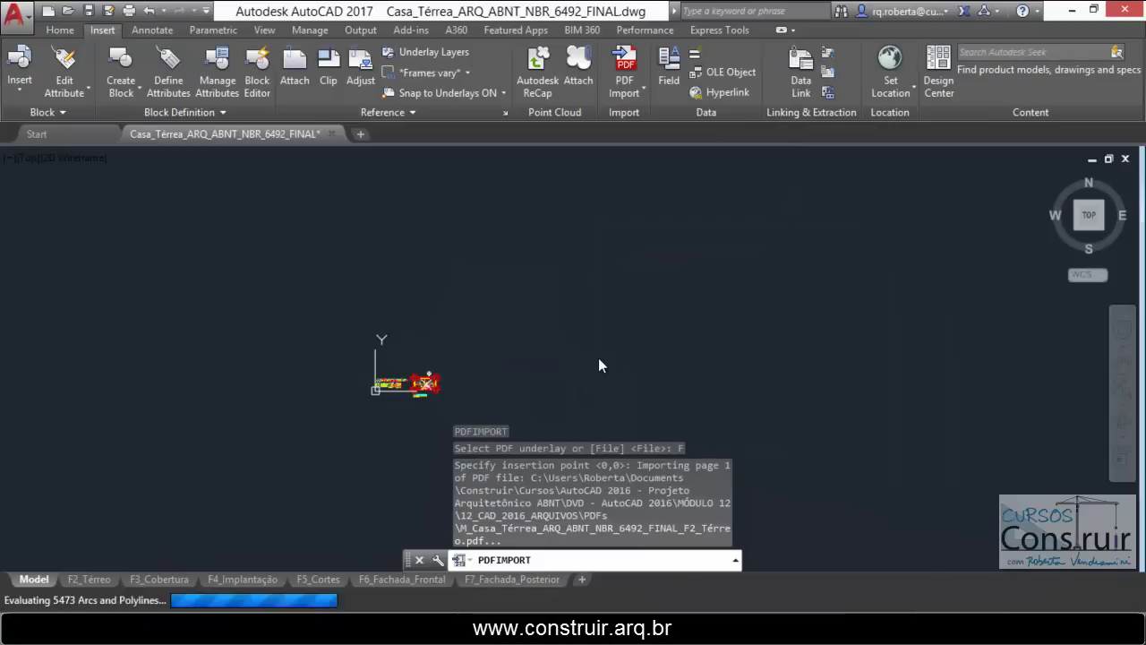
scroll(502, 408, up, 7)
scroll(472, 276, down, 5)
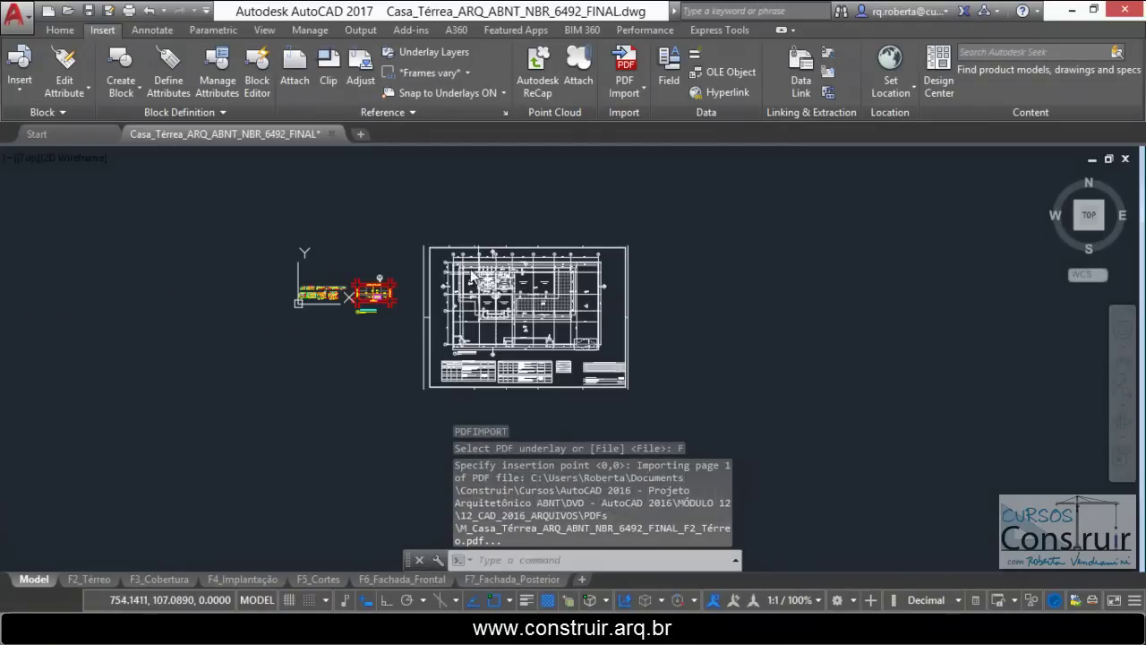
Step: Switch to the F2_Térreo layout and zoom in on its contents
click(96, 579)
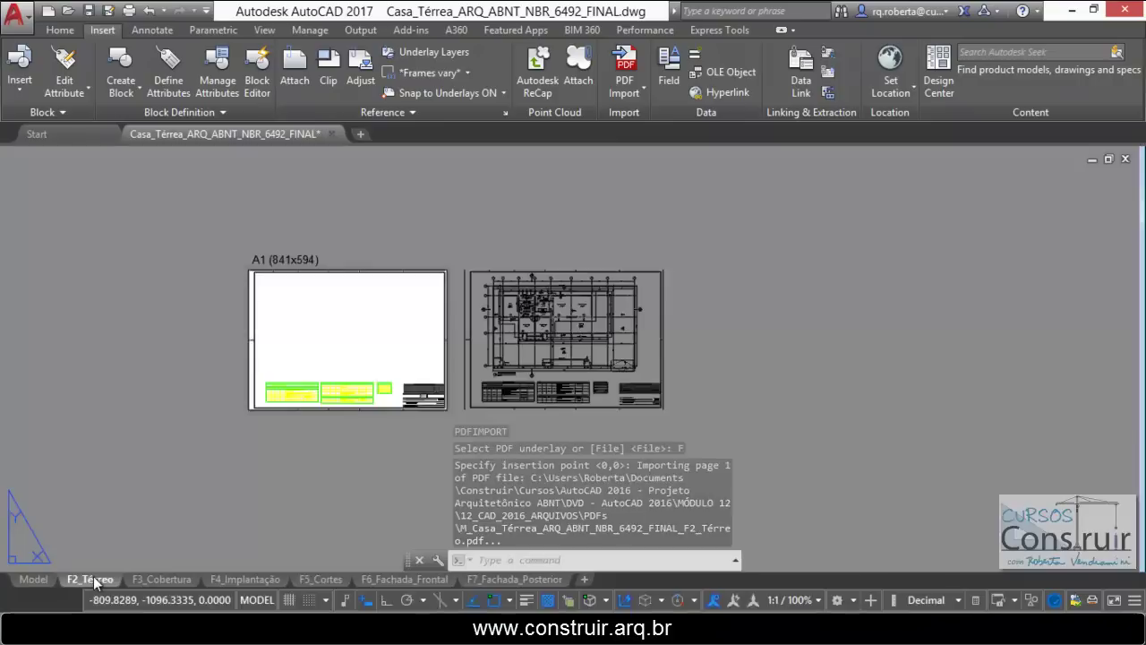
scroll(259, 295, up, 2)
scroll(253, 300, up, 4)
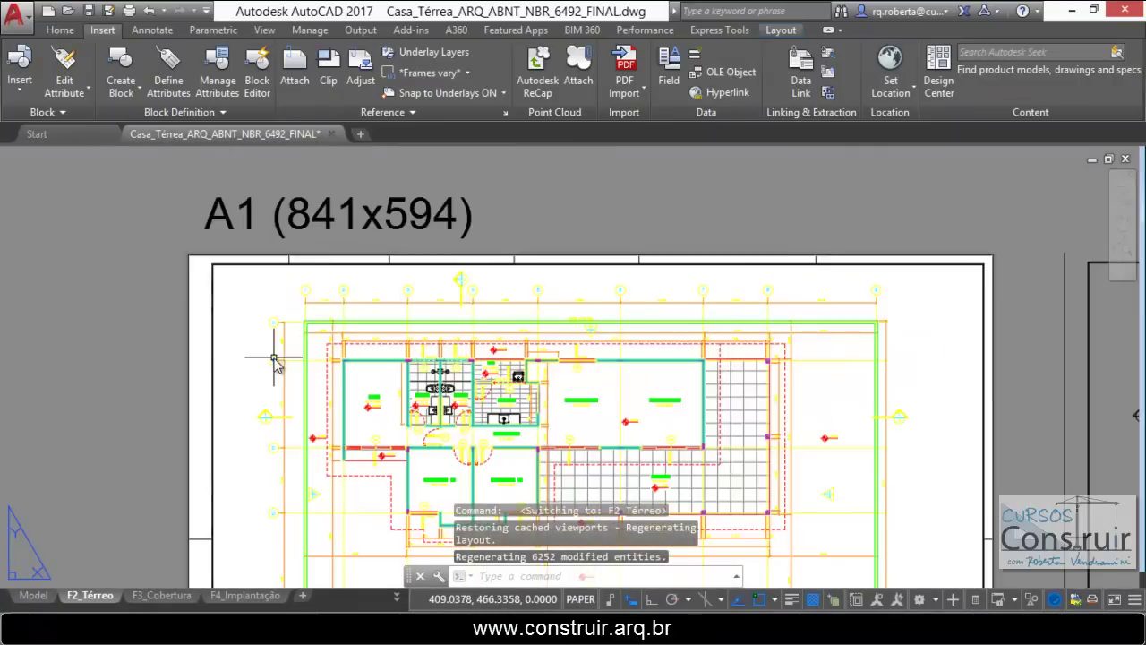
scroll(331, 229, up, 2)
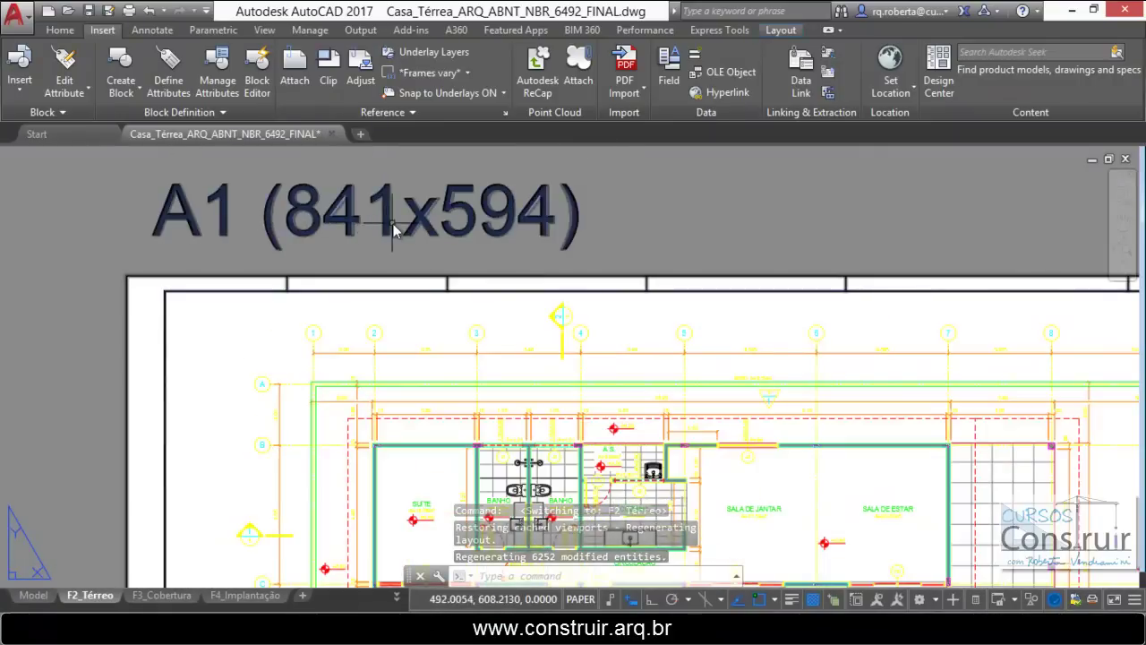
Step: Back in model space, zoom into the SUÍTE and the two BANHO rooms of the plan
click(34, 595)
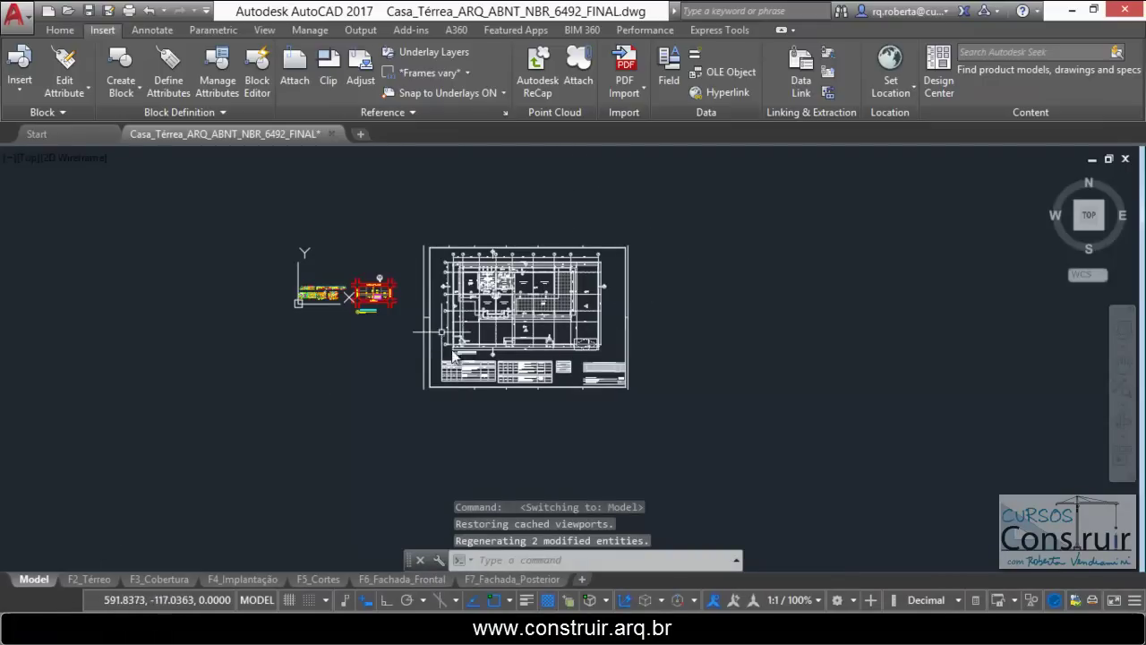
scroll(555, 295, up, 3)
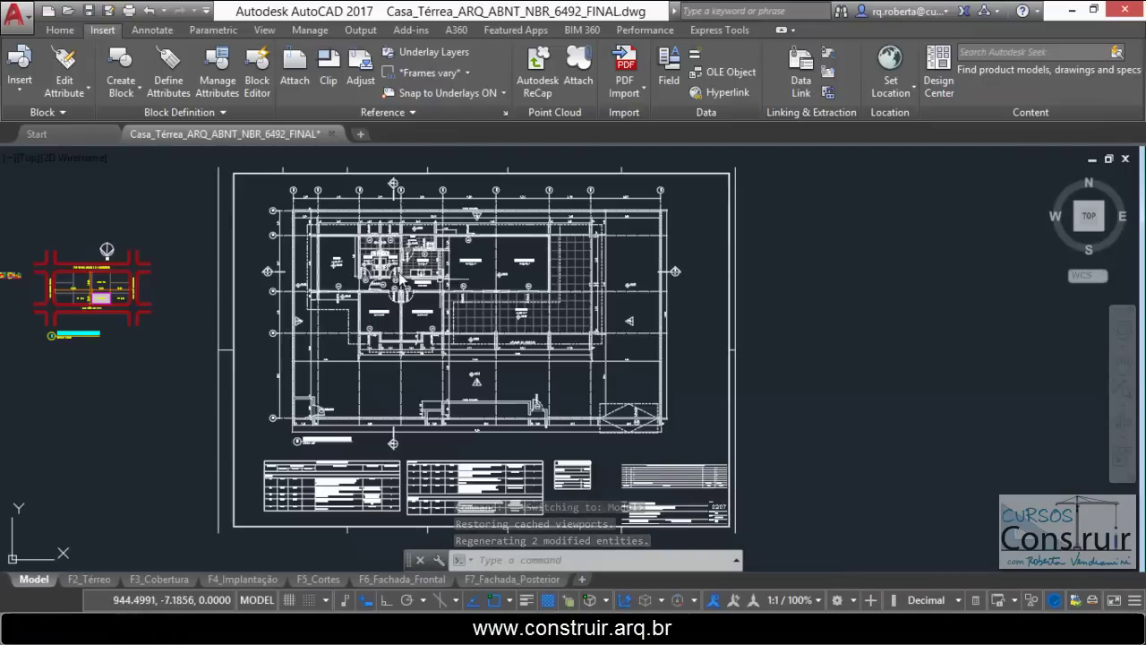
scroll(492, 260, up, 2)
scroll(492, 260, up, 3)
scroll(481, 327, down, 2)
scroll(481, 313, down, 1)
scroll(224, 296, up, 2)
scroll(156, 274, up, 2)
scroll(214, 282, up, 2)
scroll(213, 286, down, 1)
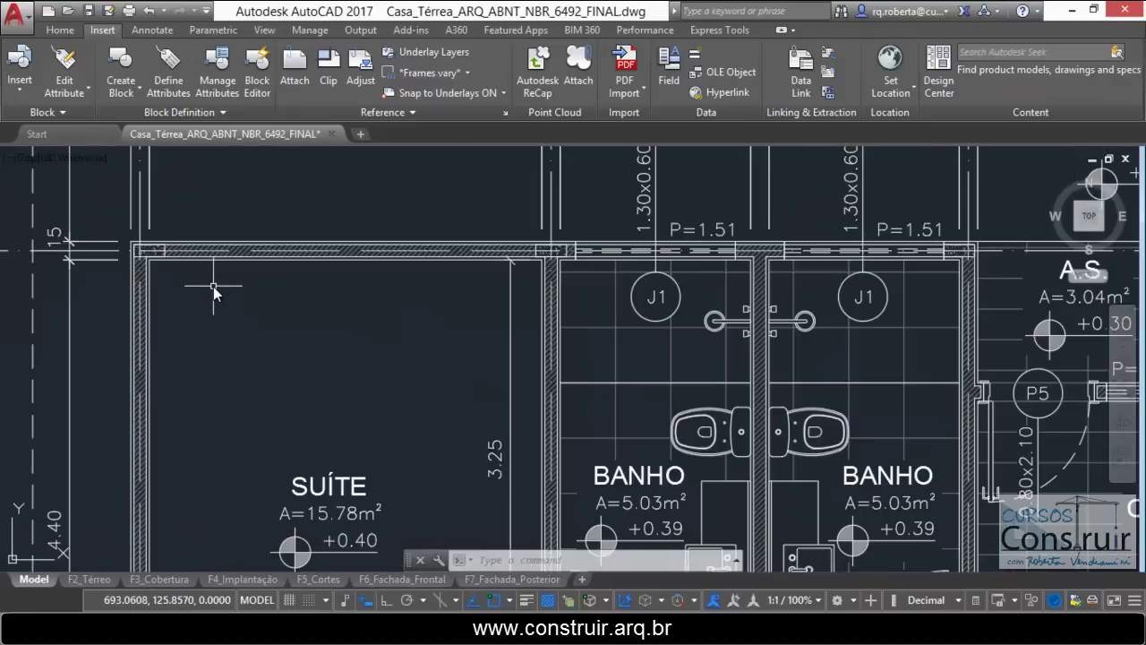
scroll(213, 287, down, 2)
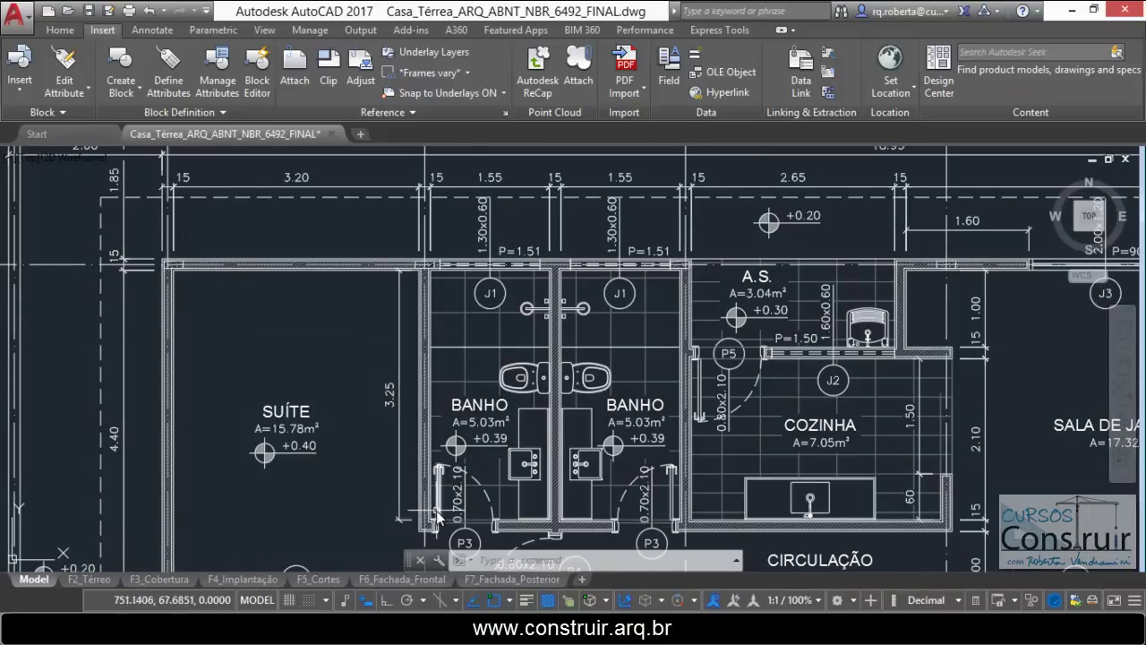
scroll(437, 514, up, 2)
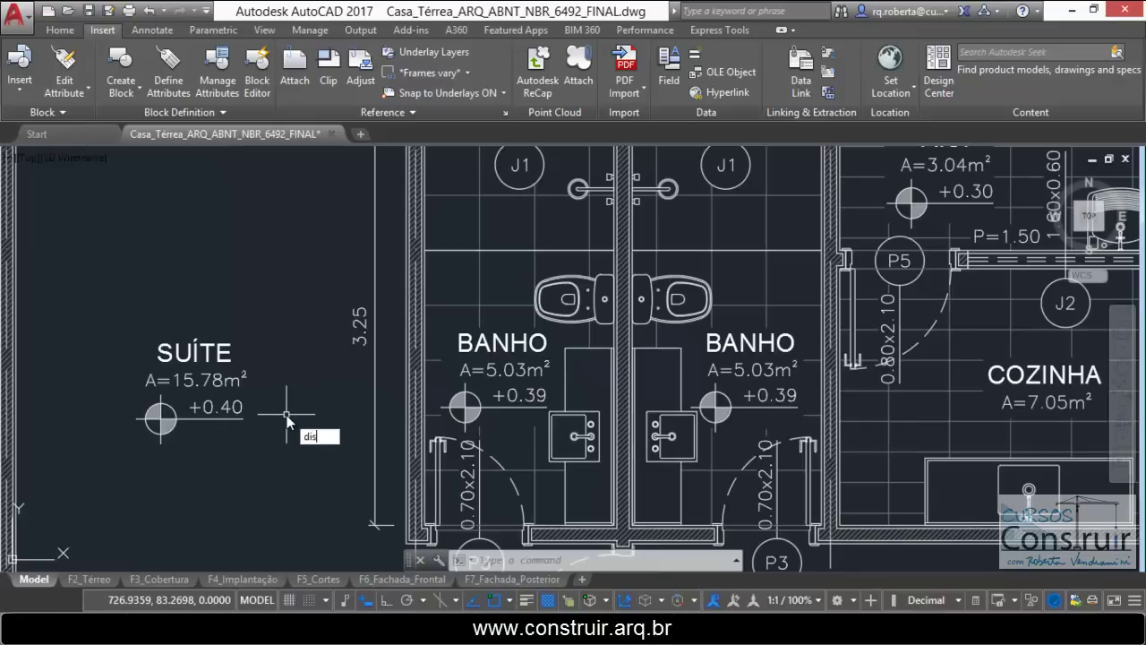
Step: Measure the suite wall against its 3.25 dimension with DIST, reading about 65.02
key(Return)
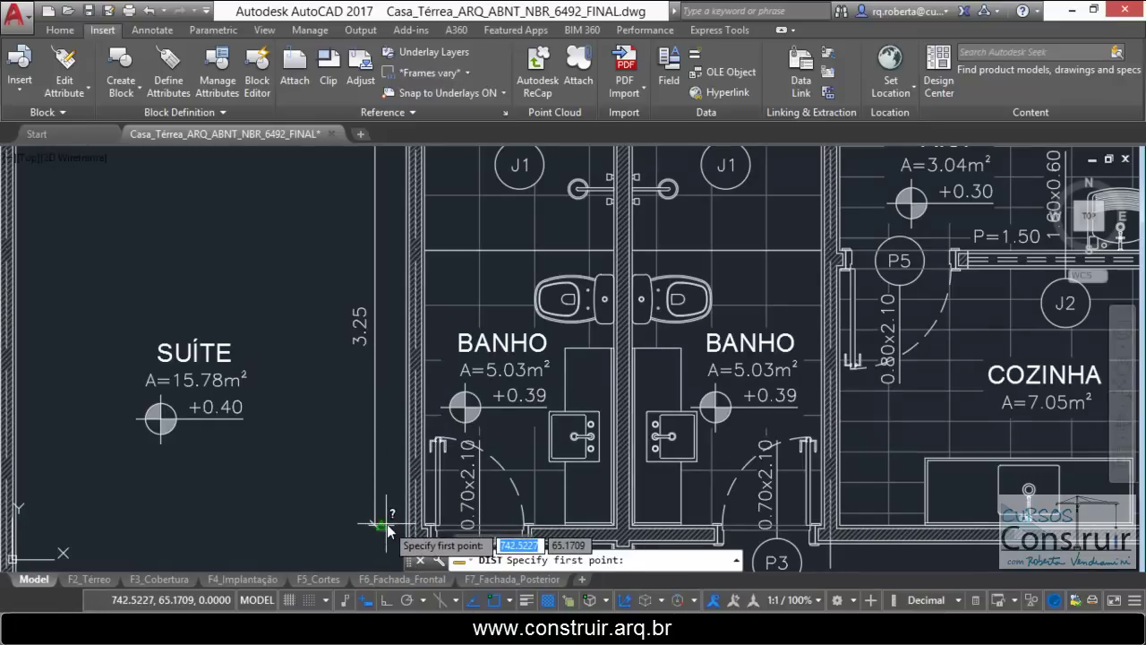
click(386, 524)
scroll(384, 501, down, 5)
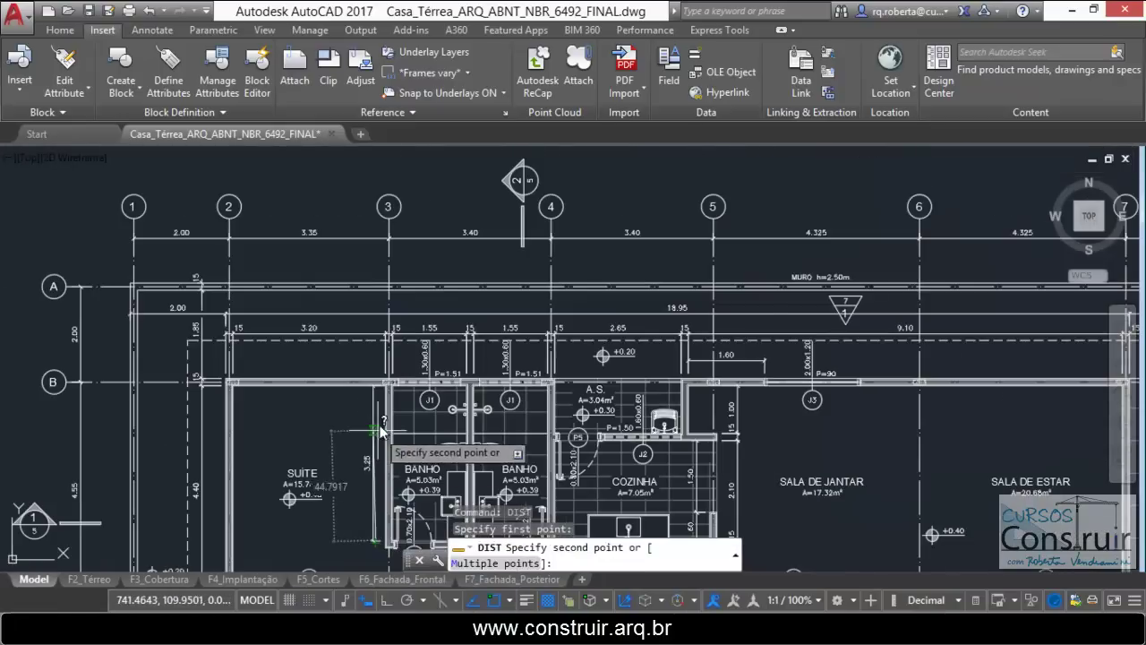
scroll(380, 432, up, 5)
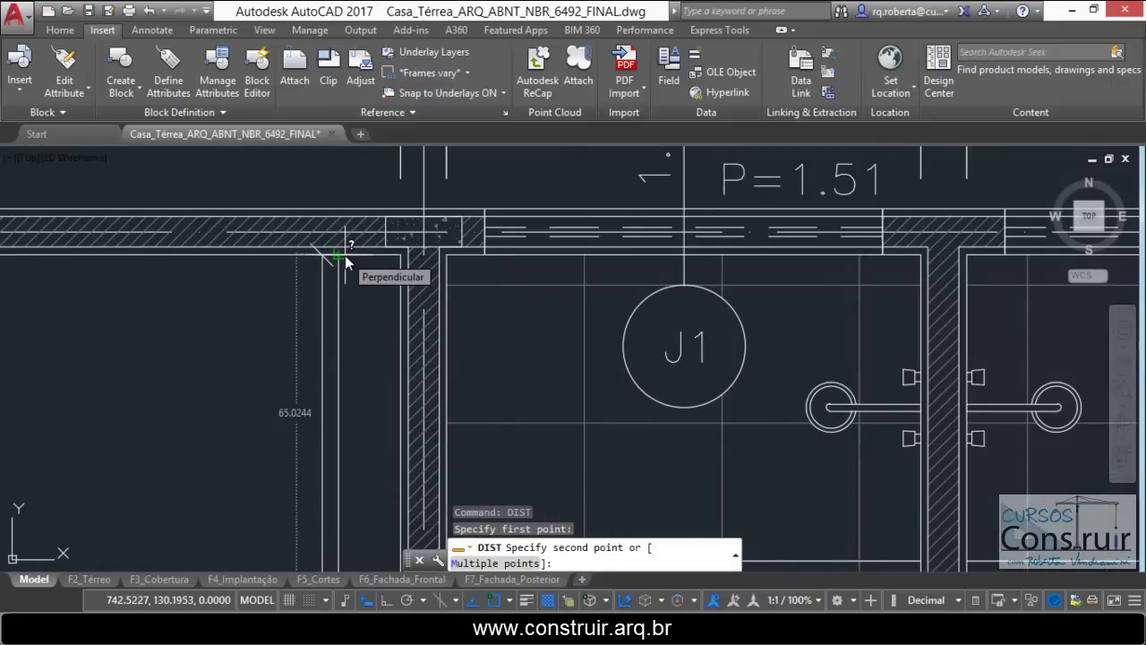
scroll(345, 255, down, 3)
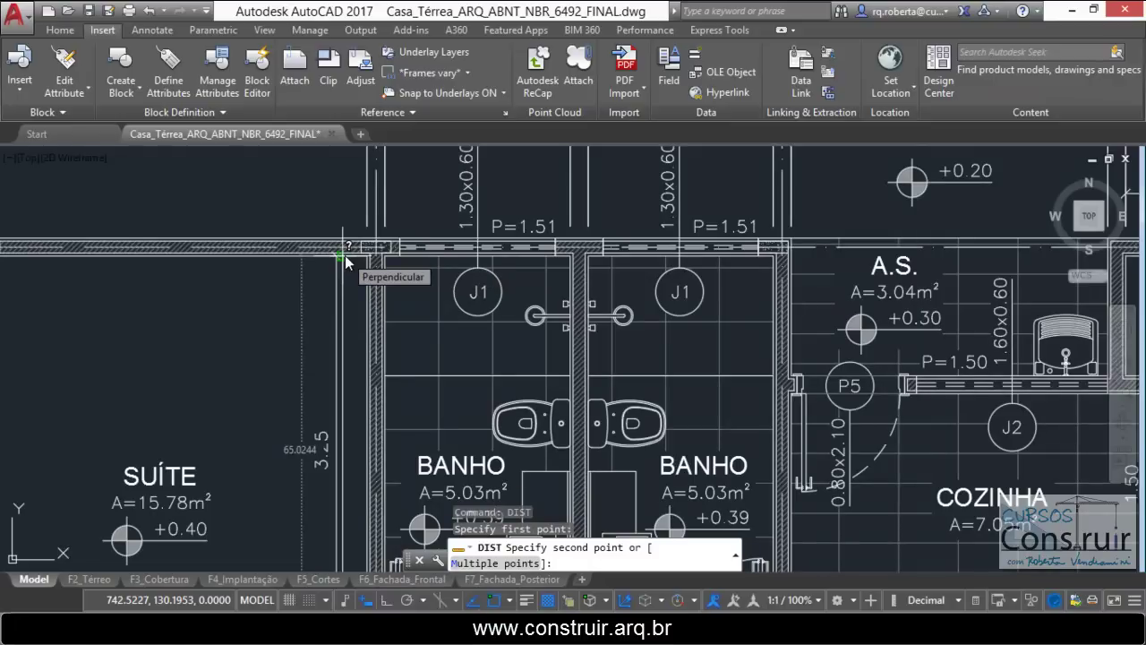
key(Escape)
Step: Zoom out to see the whole imported sheet beside the original drawings
scroll(430, 268, down, 5)
scroll(454, 257, down, 3)
scroll(454, 257, down, 1)
scroll(279, 322, up, 3)
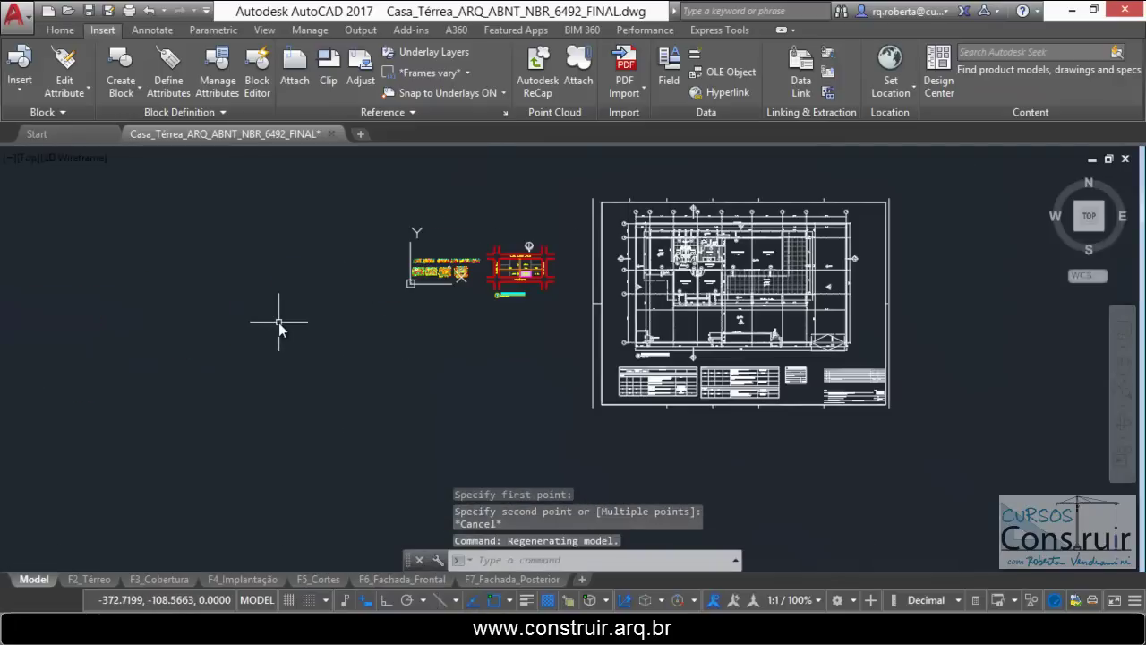
scroll(743, 268, up, 2)
scroll(743, 267, up, 2)
scroll(439, 268, down, 4)
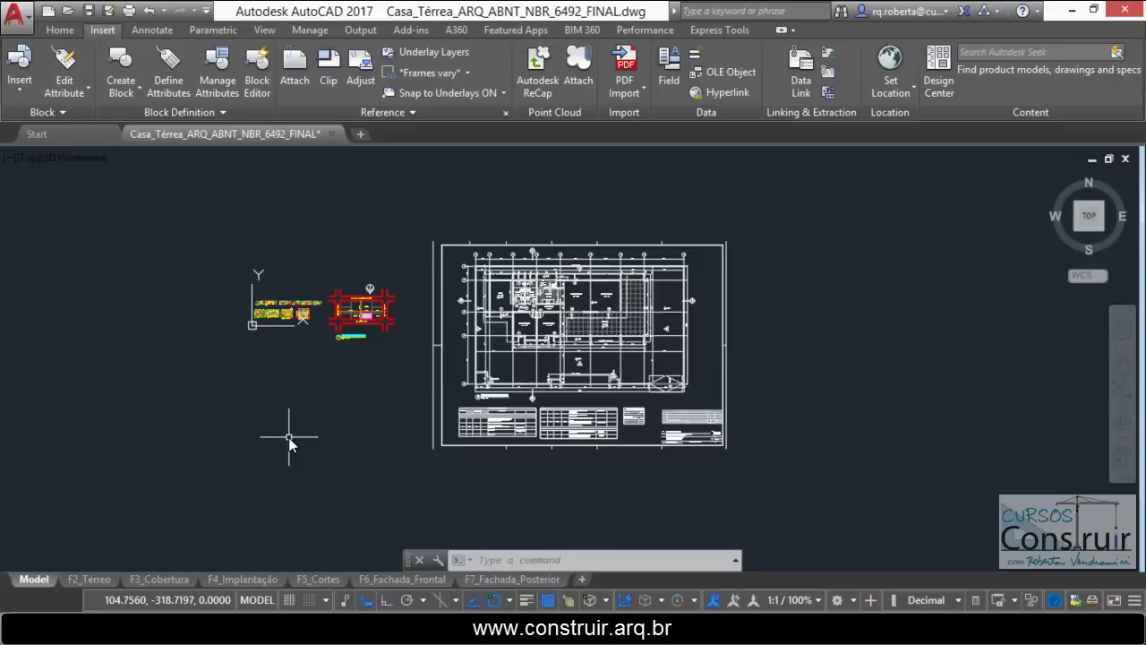
Step: Open the block Insert dialog and close it without inserting anything
text(i)
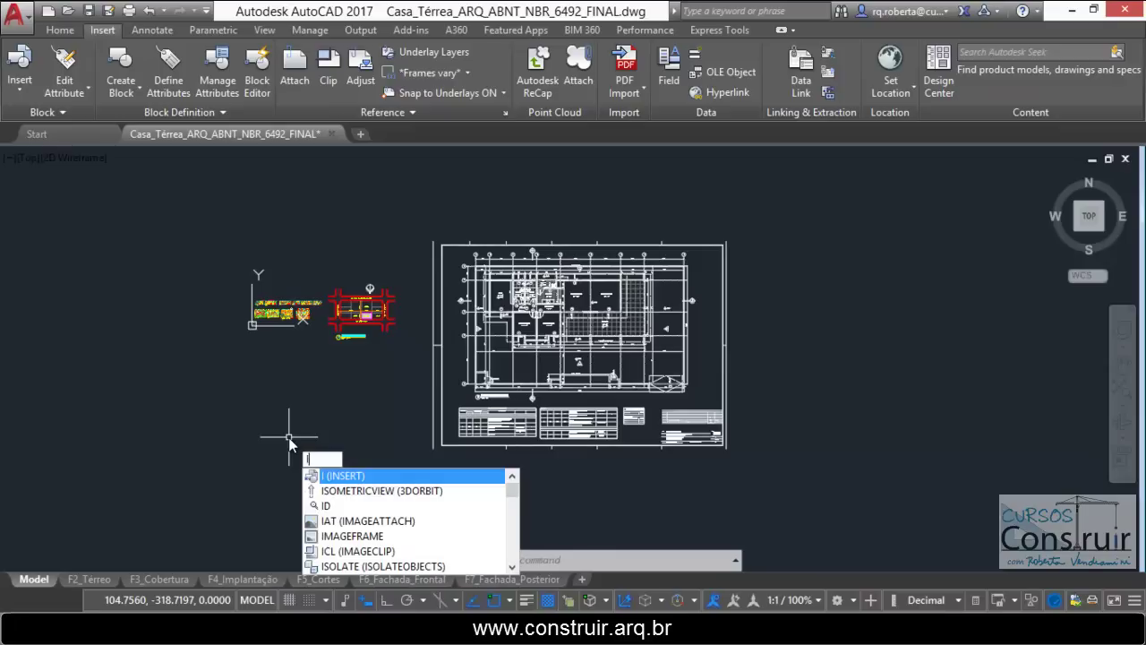
key(Return)
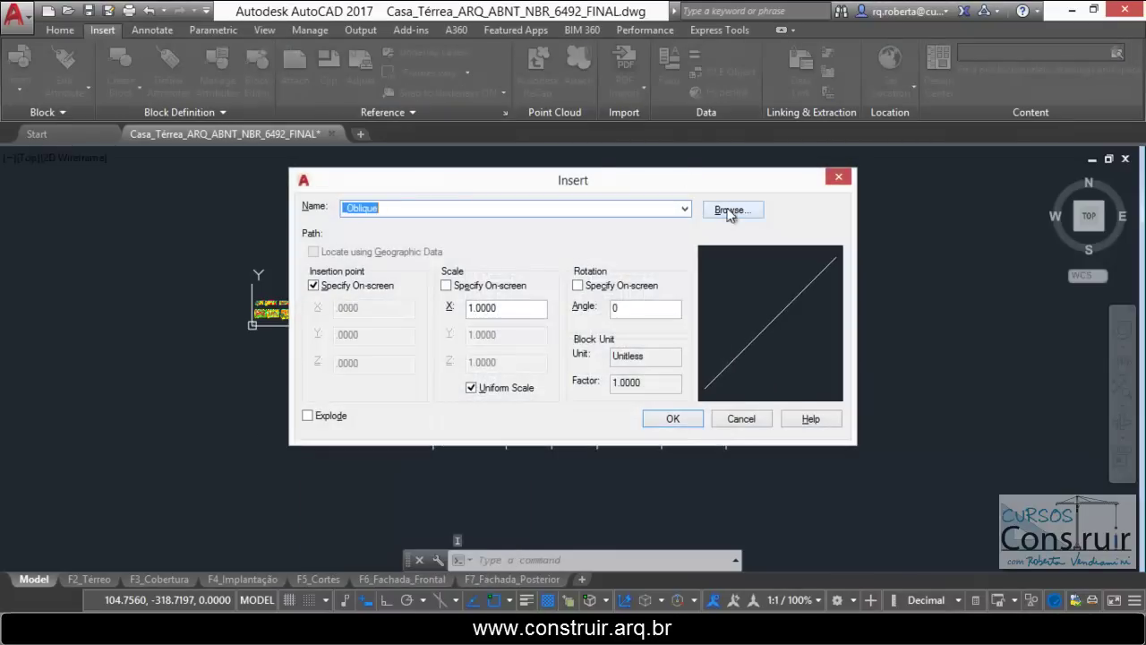
click(741, 419)
Step: Import planta1-50-paper.pdf via PDFIMPORT with Convert solid fills to hatches enabled
text(pdf)
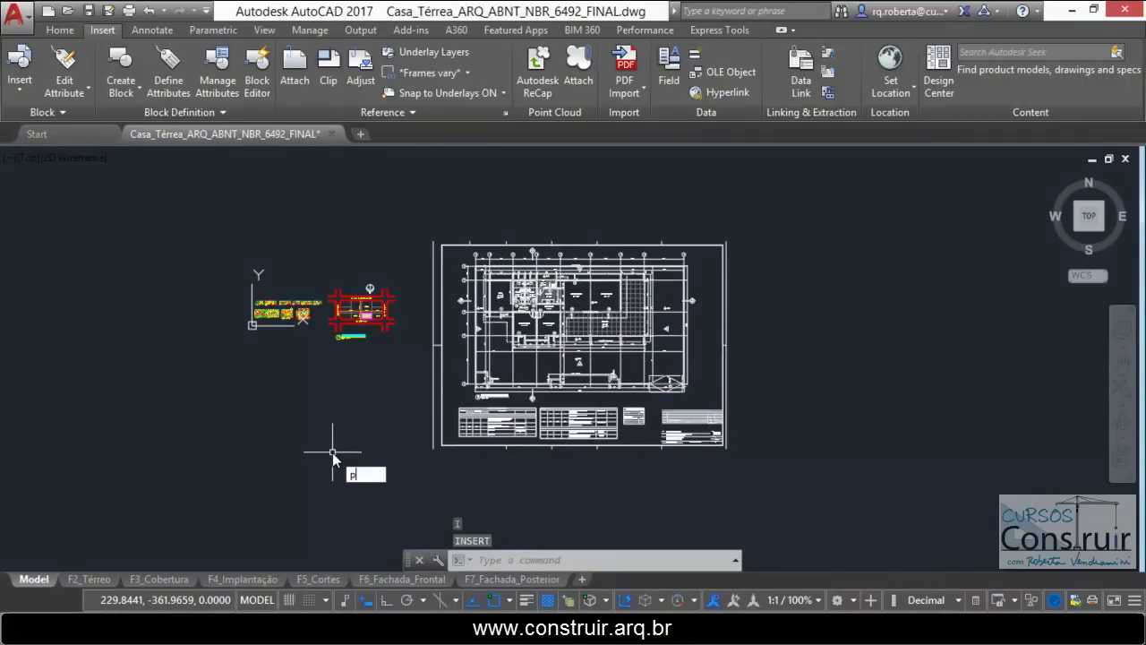
key(Return)
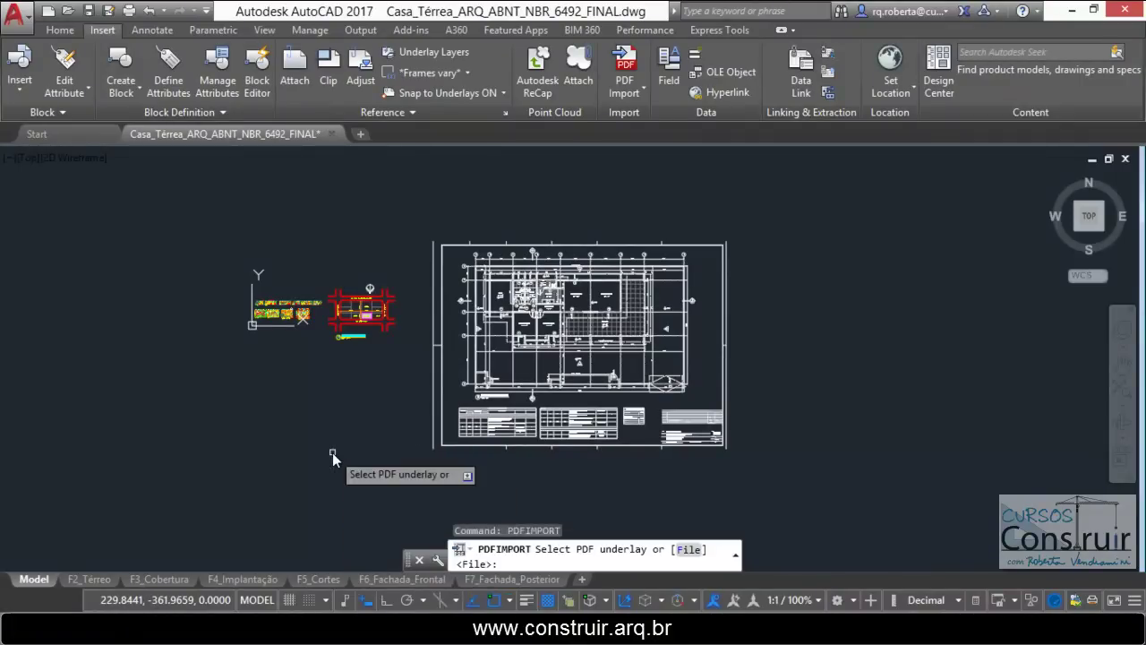
click(684, 550)
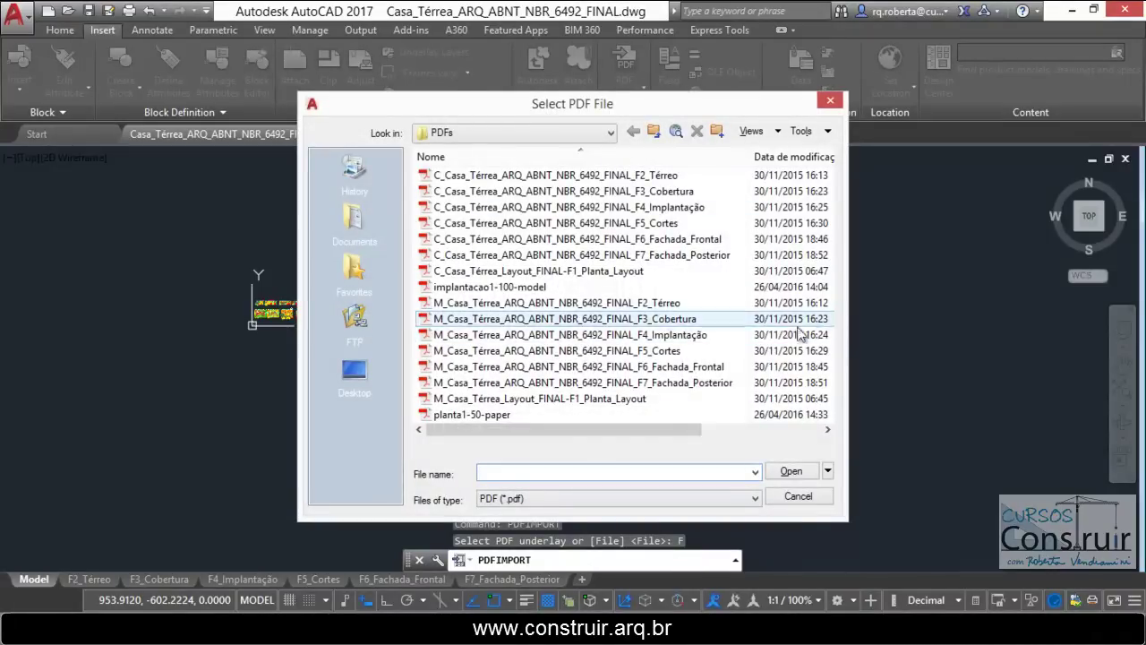
click(498, 418)
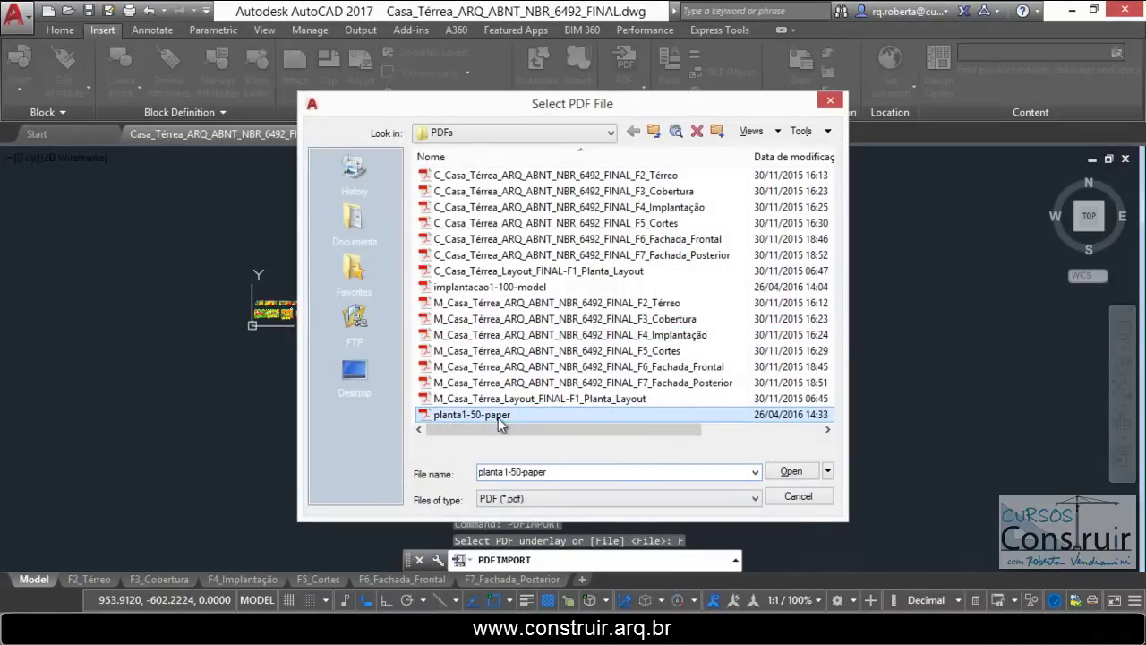
click(791, 475)
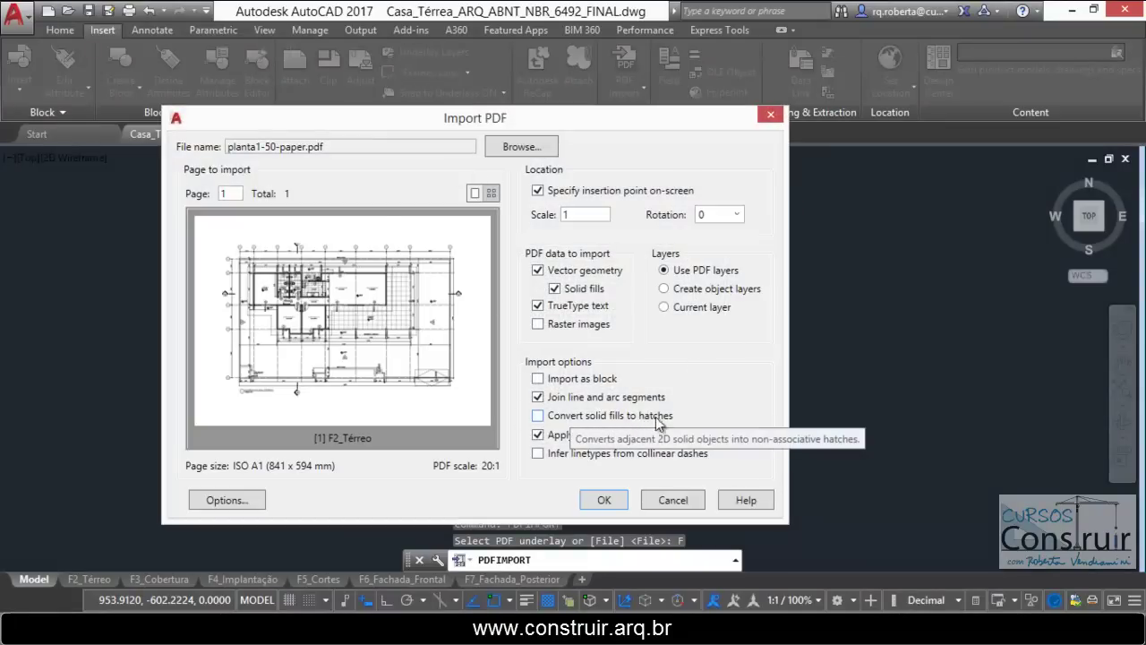
click(540, 417)
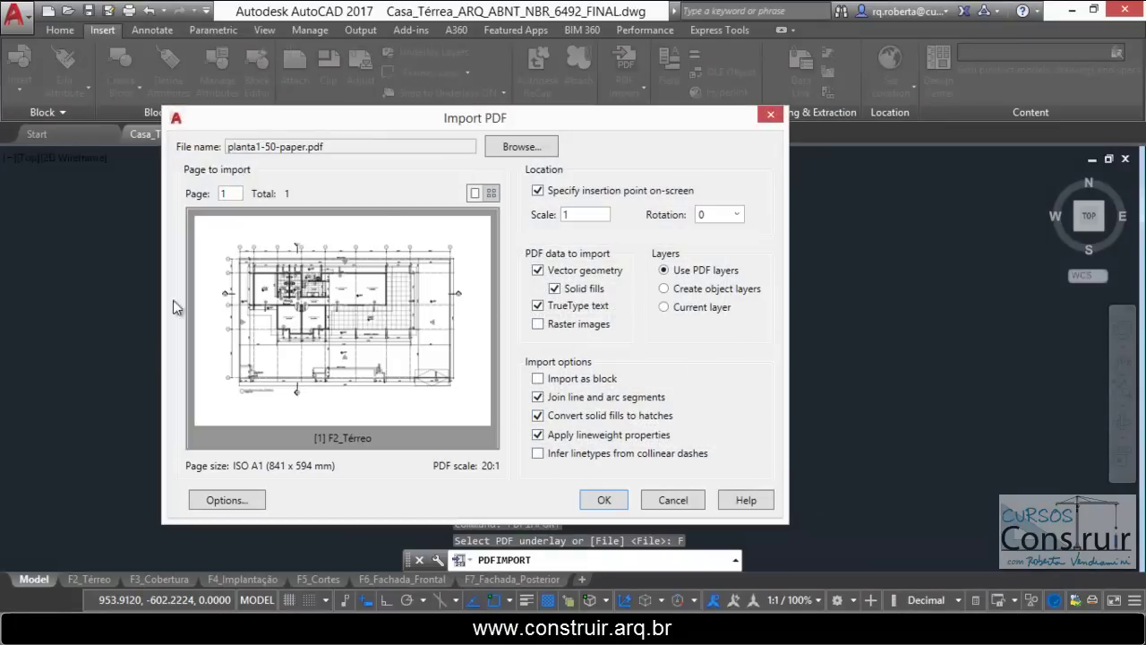
click(614, 501)
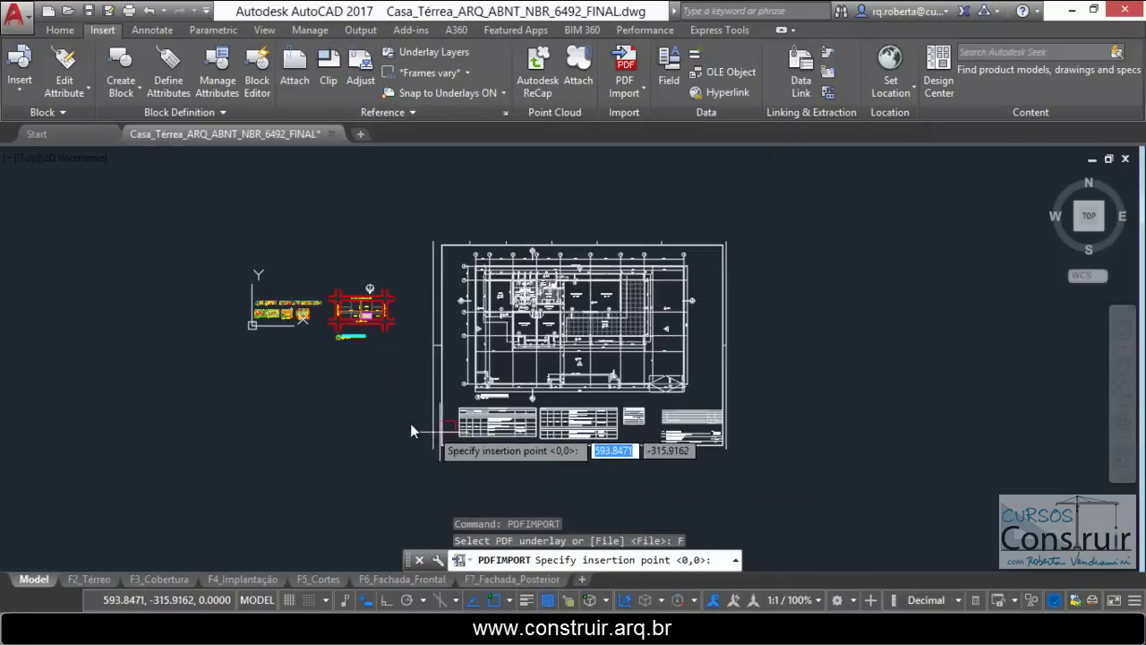
Step: Place the planta1-50-paper plan near the origin in model space and zoom into it
scroll(250, 339, up, 3)
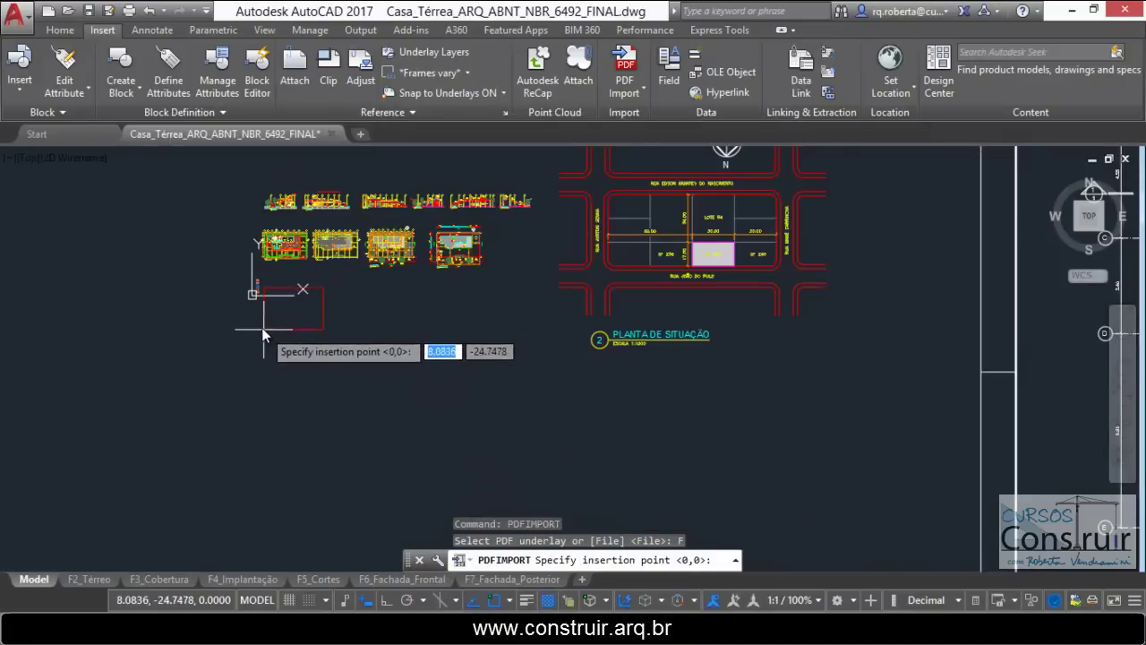
click(264, 342)
scroll(264, 342, up, 2)
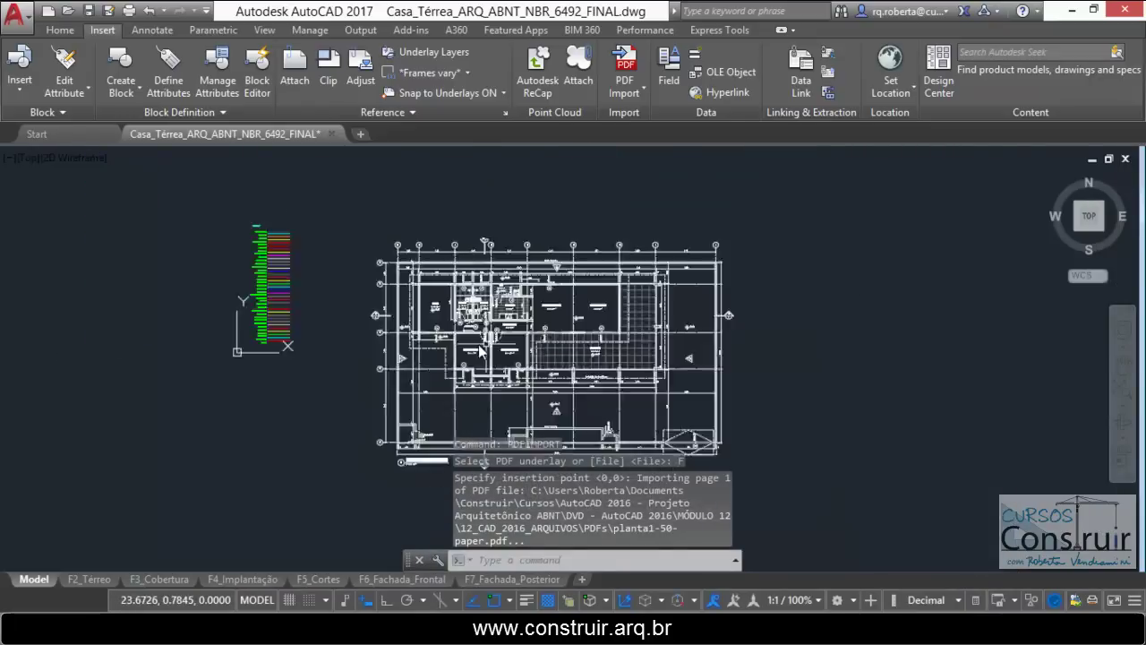
scroll(358, 342, down, 5)
scroll(462, 260, up, 2)
scroll(394, 286, up, 3)
scroll(295, 331, up, 2)
scroll(208, 367, up, 2)
scroll(206, 367, up, 3)
scroll(200, 281, up, 3)
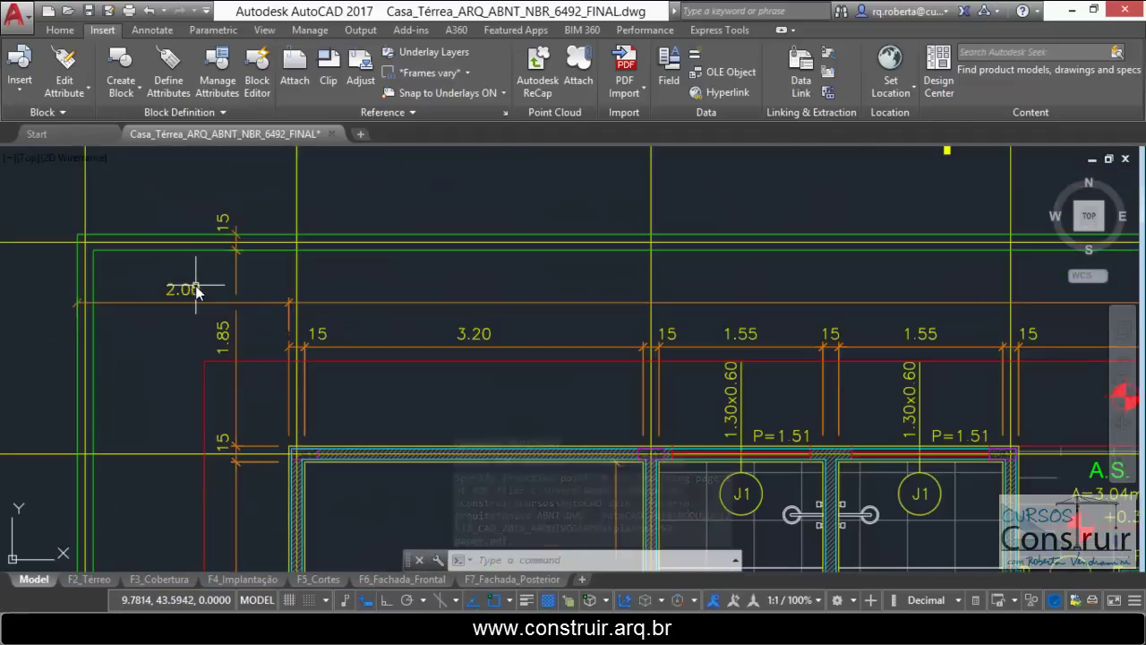
Step: Zoom to the new plan's 2.00 dimension and measure it with DIST, reading about 1.9983
scroll(110, 282, up, 2)
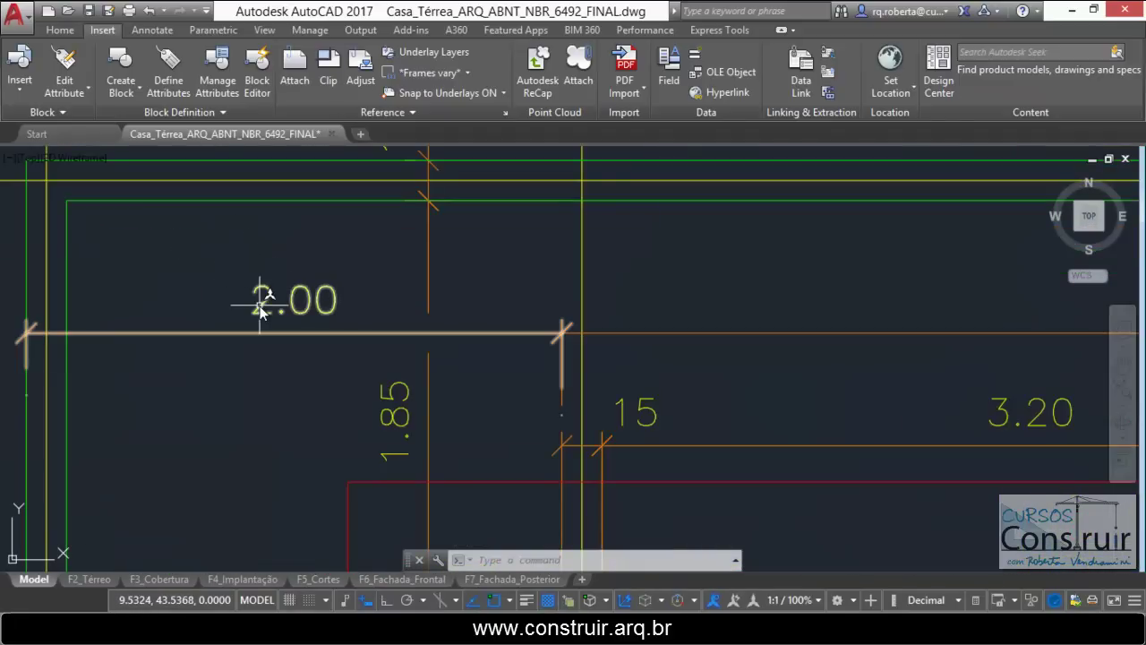
scroll(242, 282, down, 3)
scroll(268, 228, down, 3)
scroll(273, 233, down, 2)
scroll(289, 411, up, 3)
scroll(288, 412, up, 5)
scroll(269, 269, down, 1)
scroll(250, 208, up, 3)
scroll(251, 233, up, 2)
scroll(252, 257, up, 1)
scroll(252, 255, up, 2)
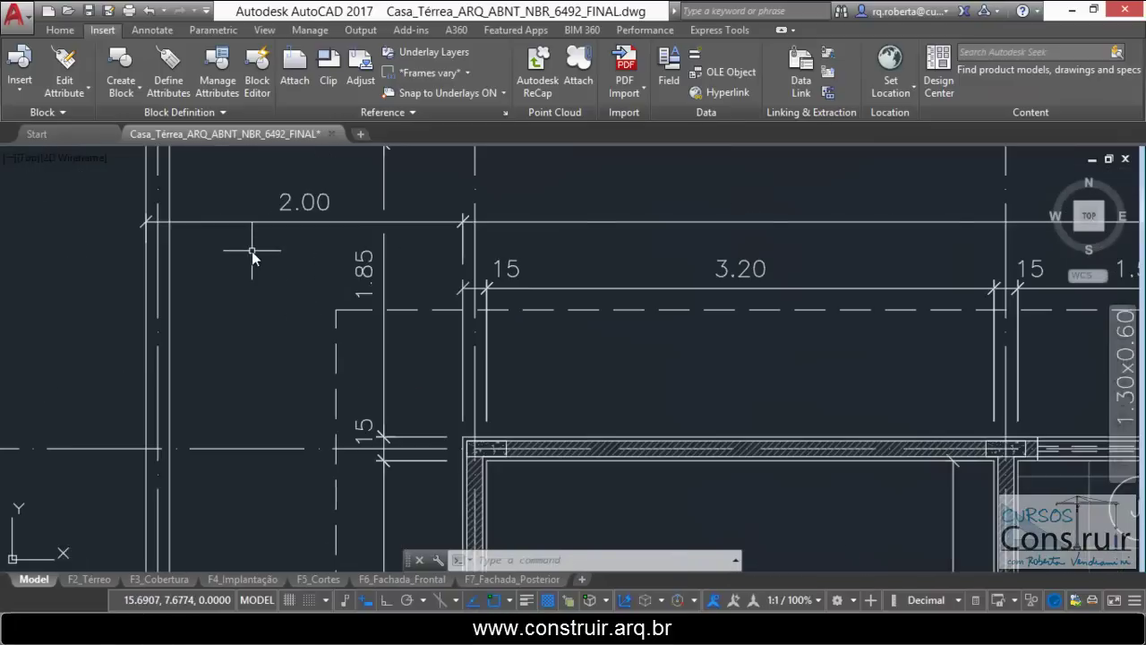
text(dist)
key(Return)
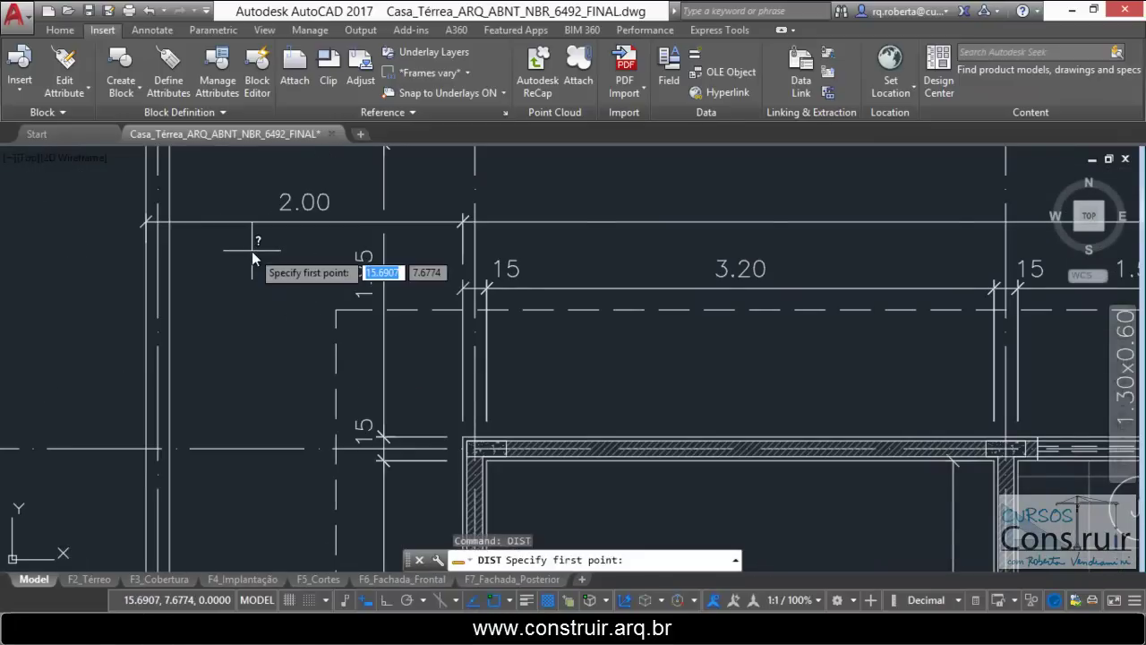
click(463, 254)
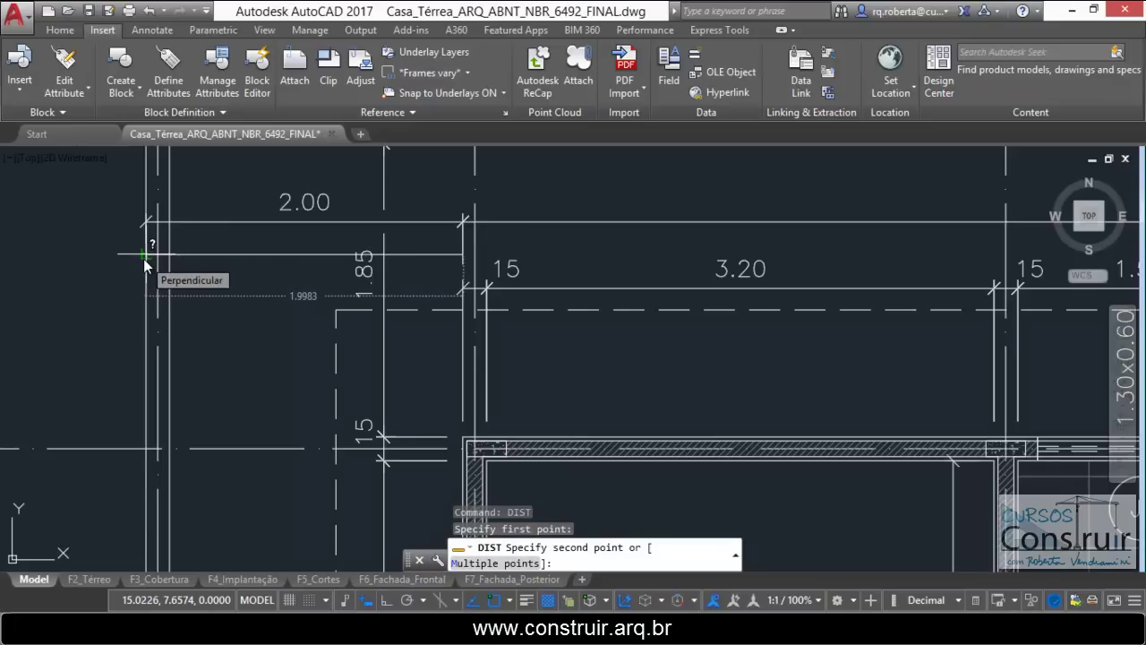
key(Escape)
Step: Zoom back out to the model-space overview of all drawings
scroll(143, 259, down, 2)
scroll(135, 261, down, 5)
scroll(115, 266, down, 3)
scroll(114, 267, up, 5)
Step: Inspect the suite and bedrooms' dimensions (1.55, 15, 65), then bring up the Home ribbon tools
scroll(183, 301, down, 3)
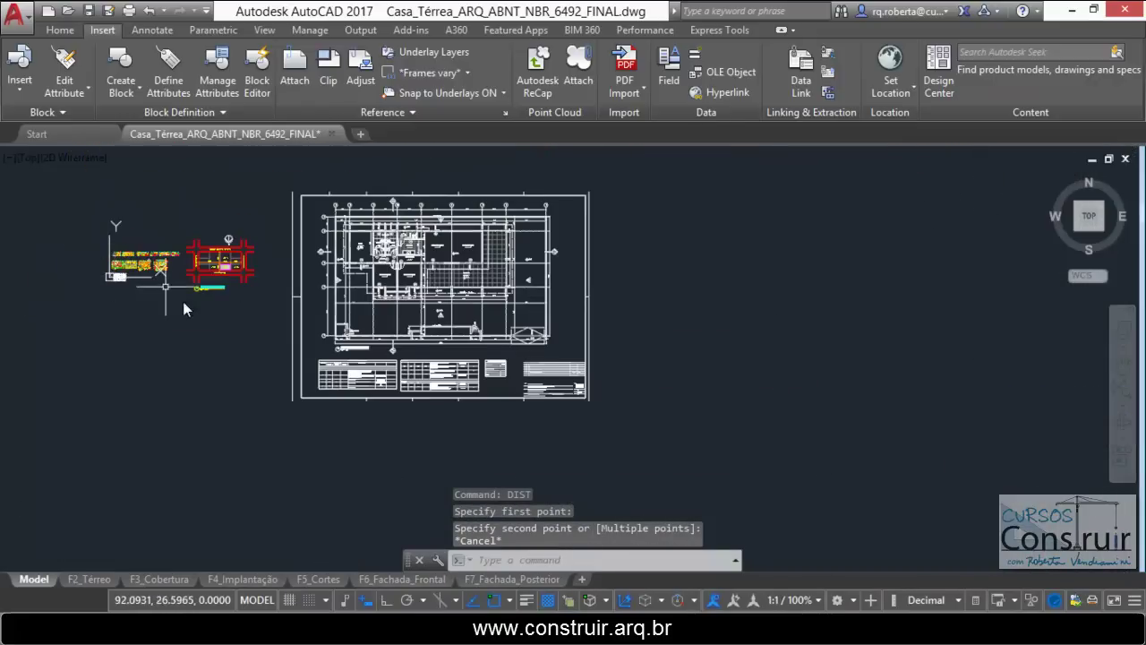
middle_drag(183, 301, 632, 197)
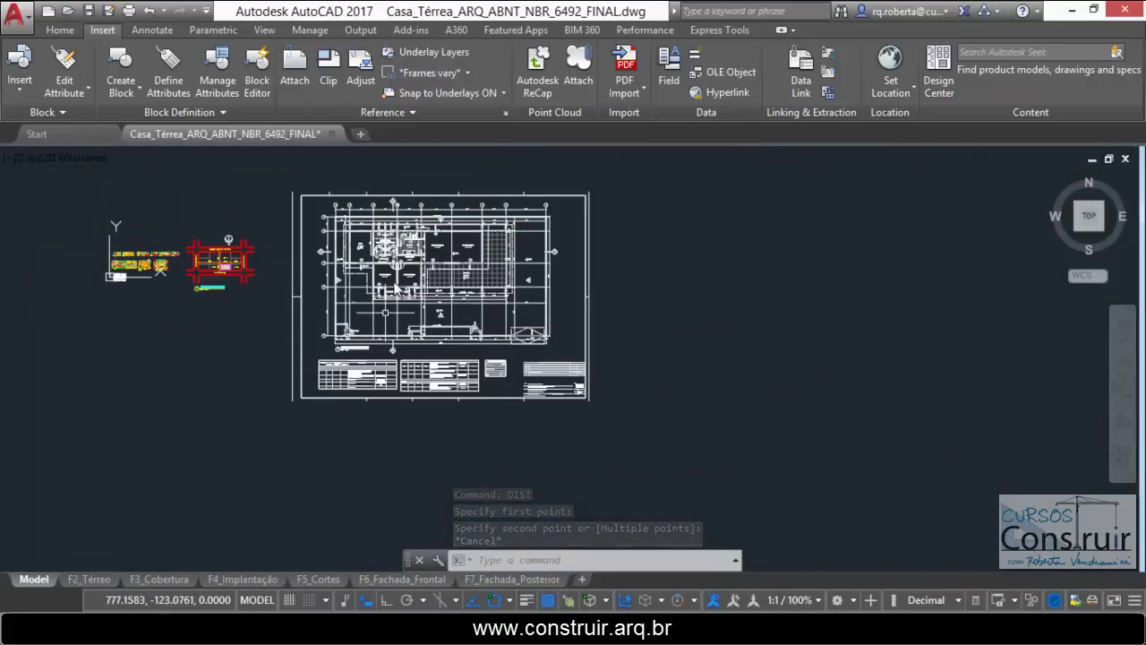
scroll(490, 260, up, 3)
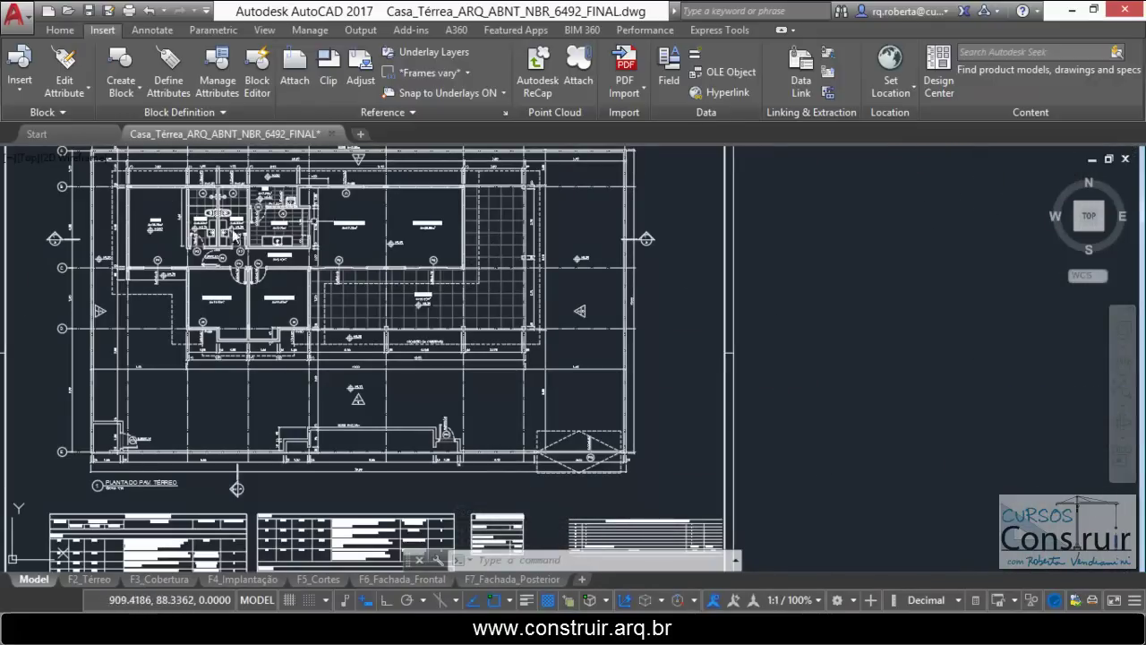
middle_drag(402, 309, 532, 279)
scroll(255, 246, up, 2)
scroll(380, 344, up, 2)
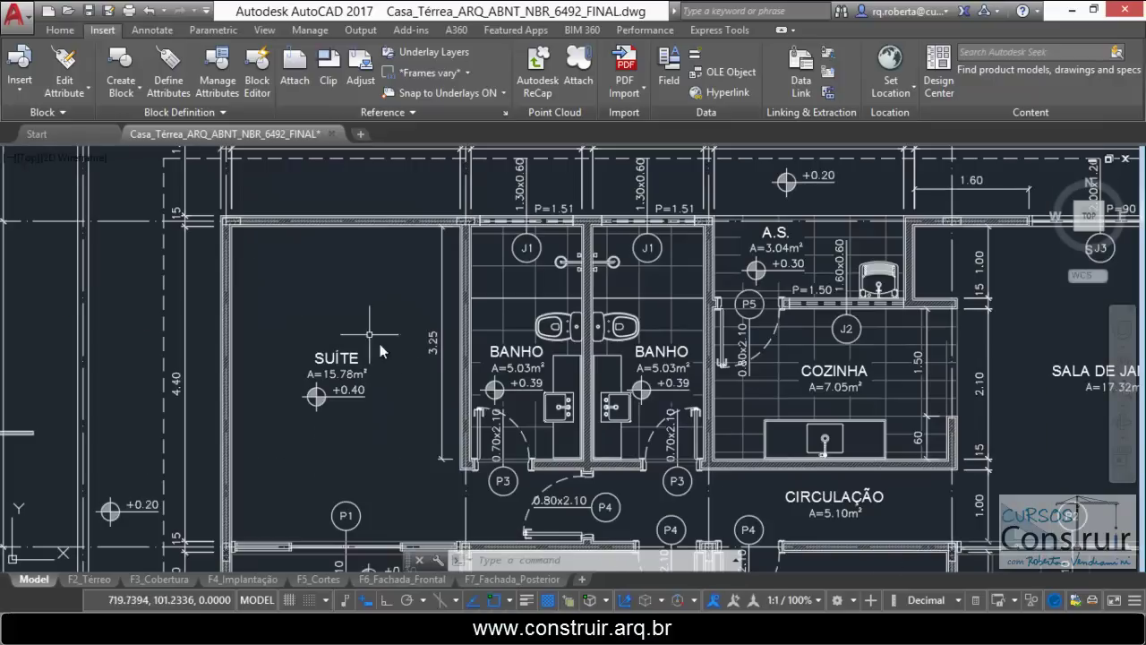
scroll(255, 279, down, 5)
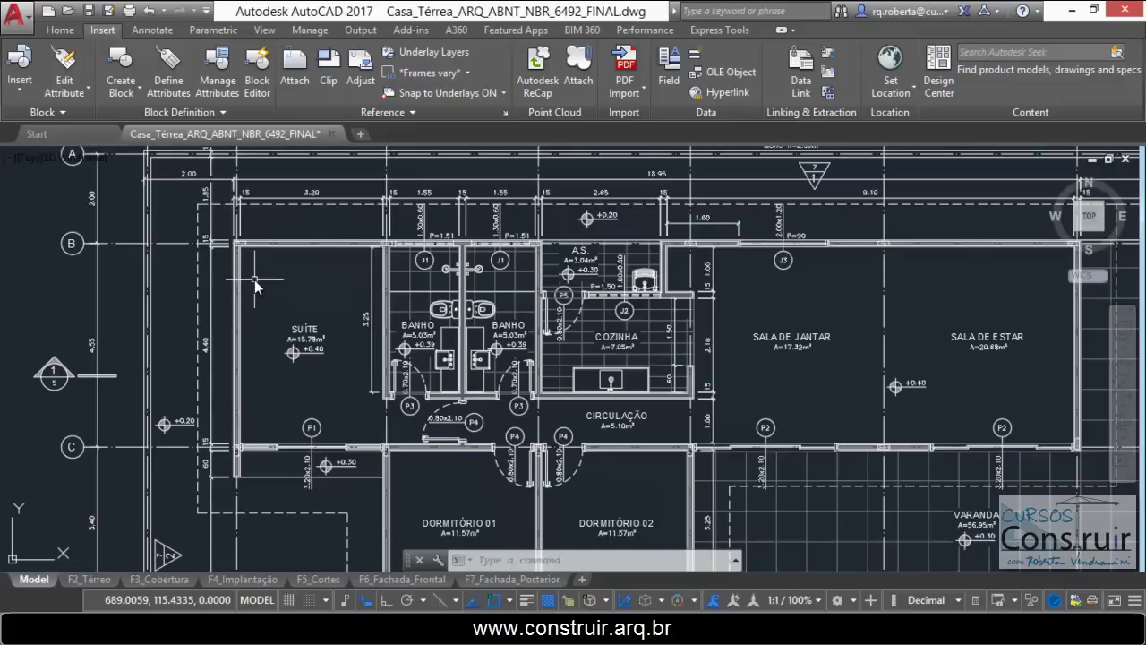
scroll(351, 315, up, 5)
scroll(309, 319, up, 3)
scroll(308, 315, down, 6)
scroll(295, 286, down, 3)
scroll(280, 262, up, 4)
scroll(280, 262, down, 4)
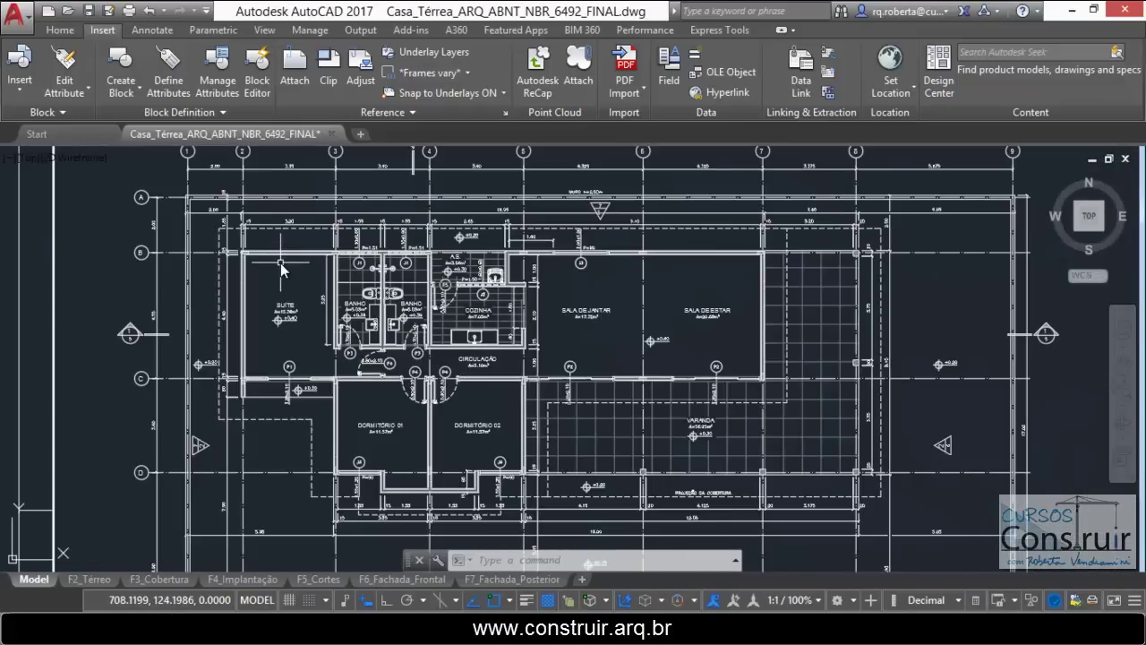
scroll(313, 465, up, 4)
scroll(313, 461, up, 2)
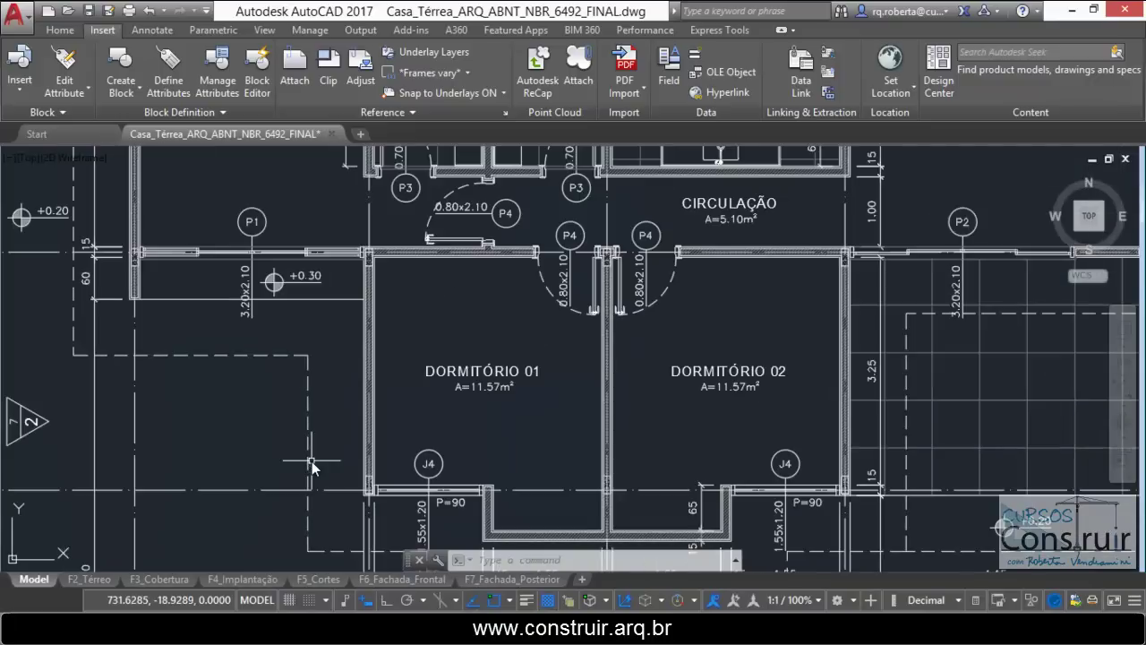
scroll(304, 327, down, 2)
scroll(509, 417, up, 2)
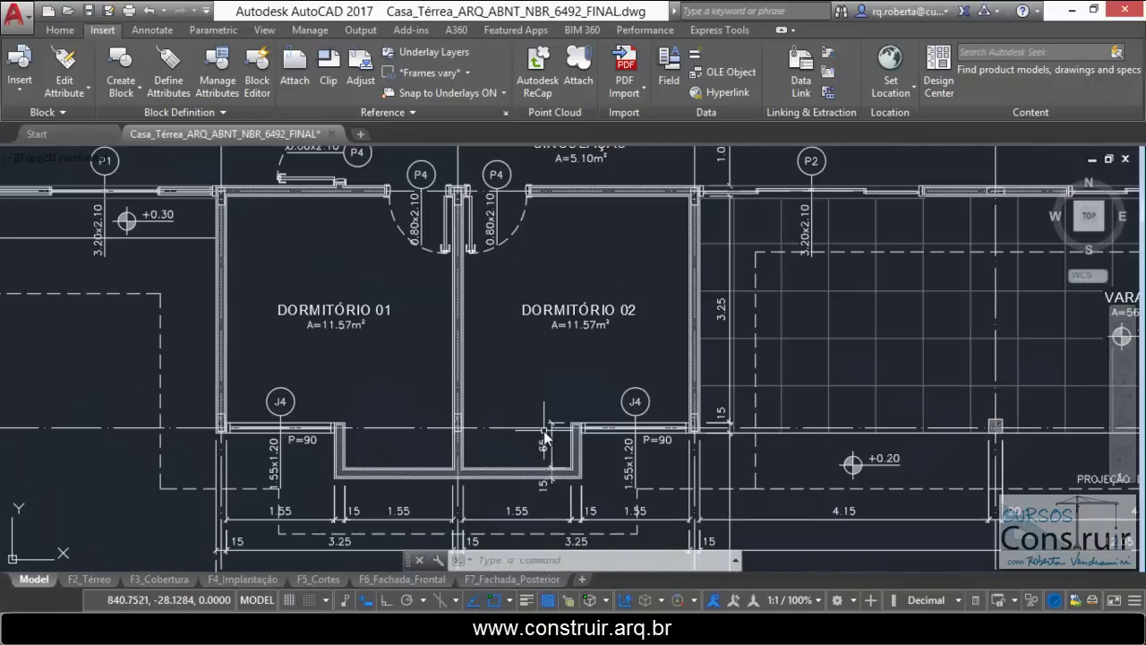
scroll(422, 316, down, 4)
scroll(454, 390, up, 4)
scroll(452, 401, up, 3)
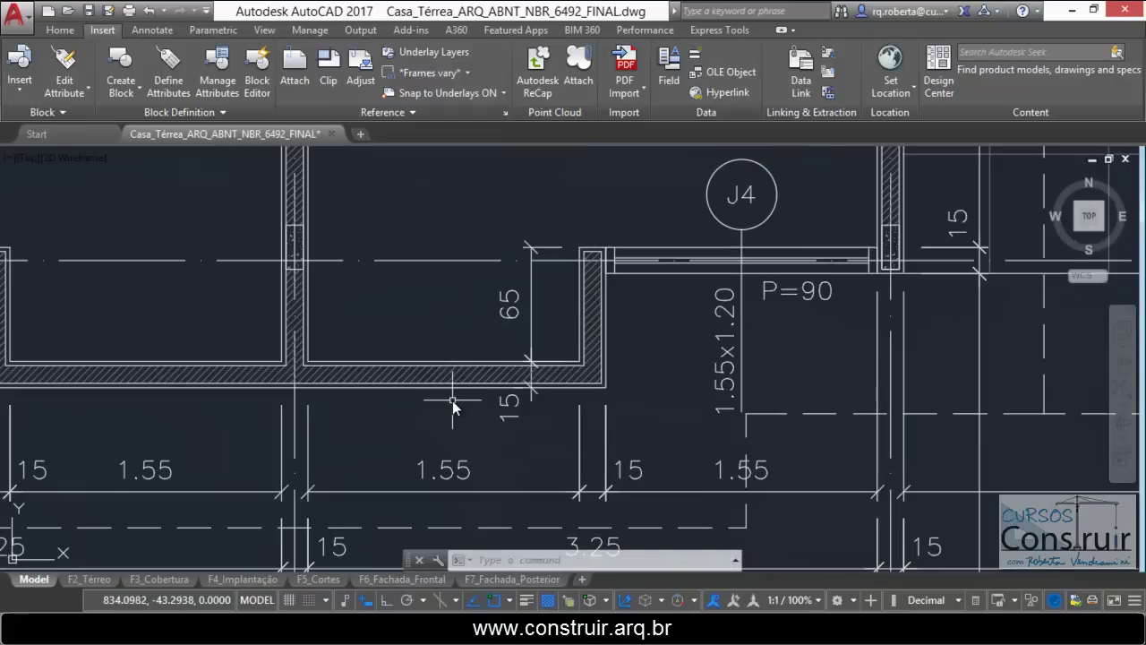
scroll(385, 425, up, 2)
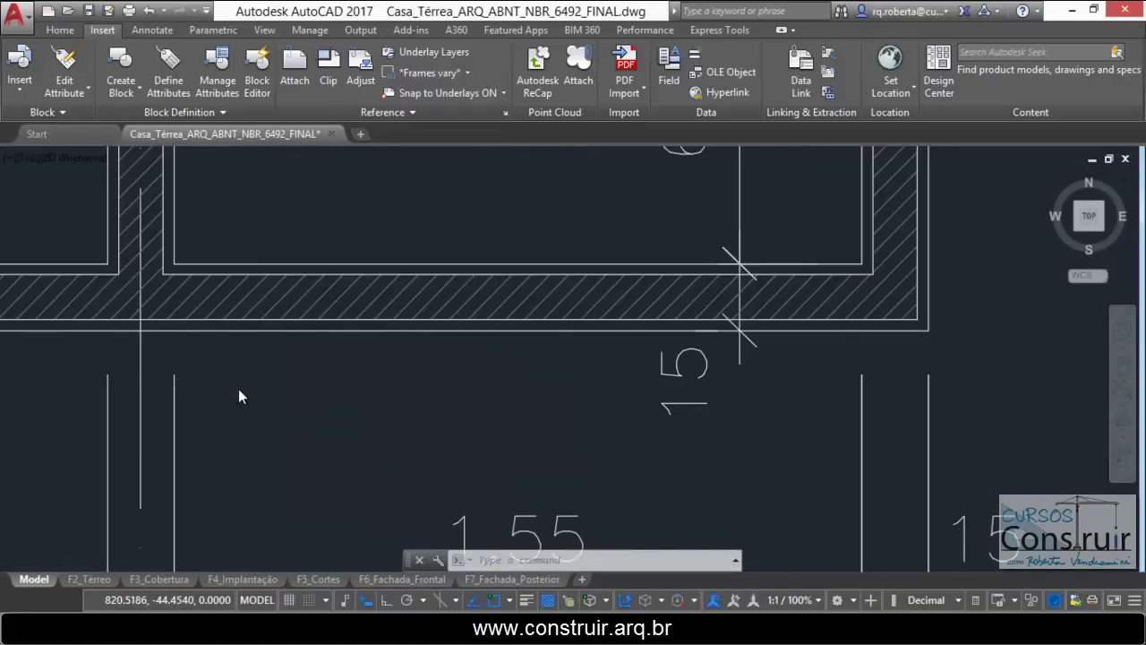
scroll(235, 387, down, 2)
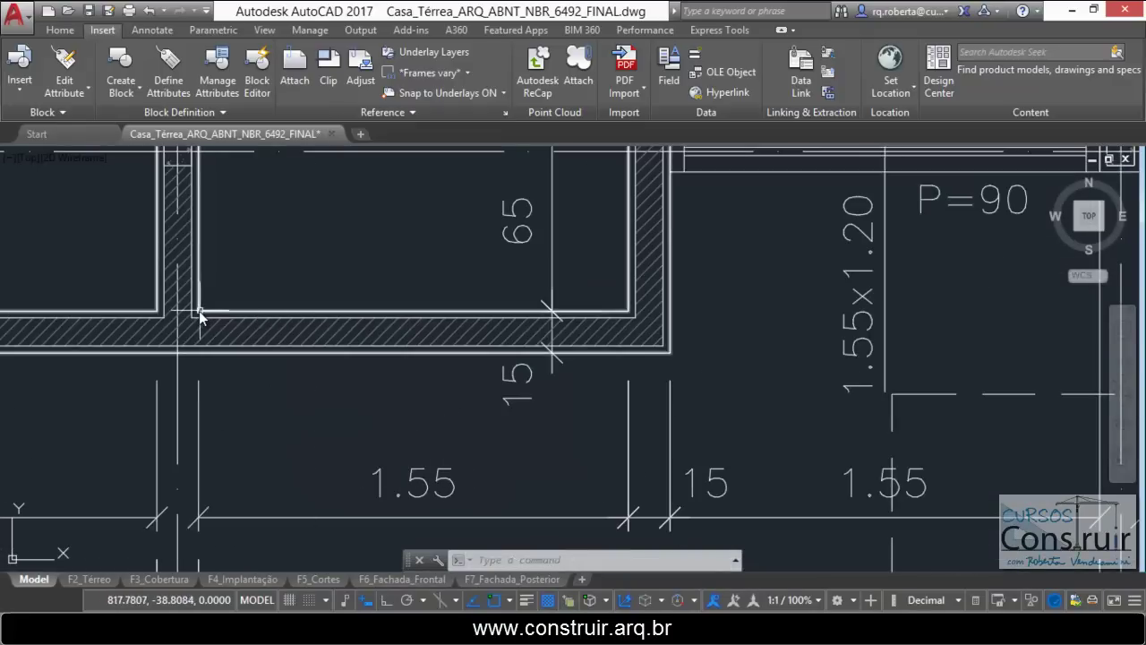
click(60, 30)
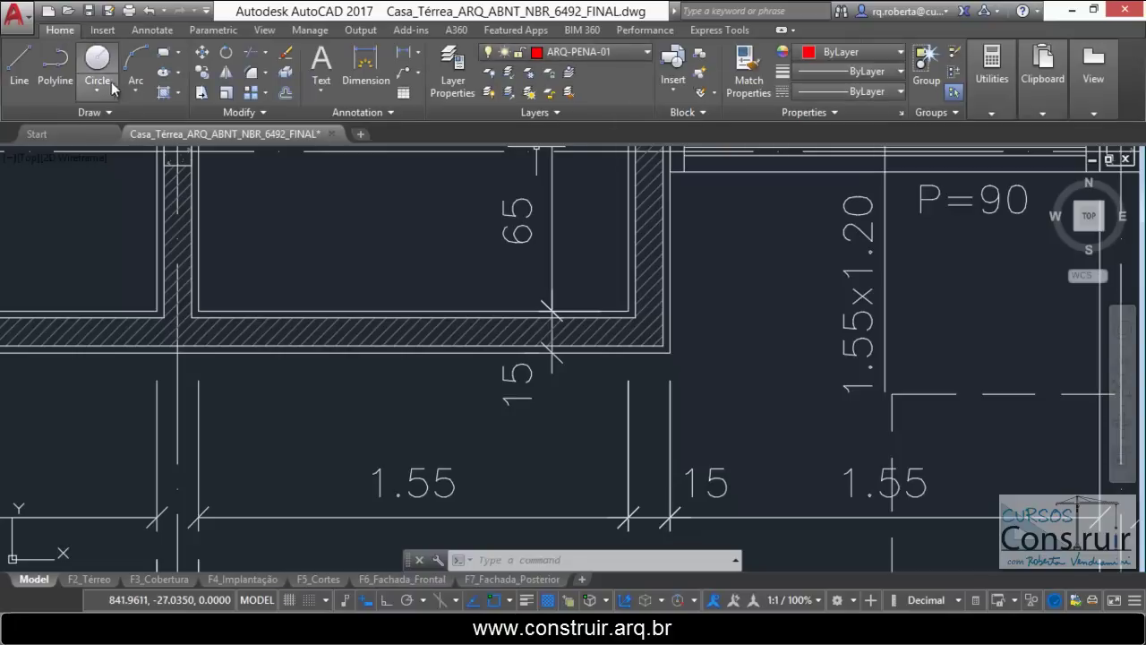
Step: Draw a line along the inner wall face of the bedroom niche, corner to corner
click(18, 67)
scroll(256, 295, up, 2)
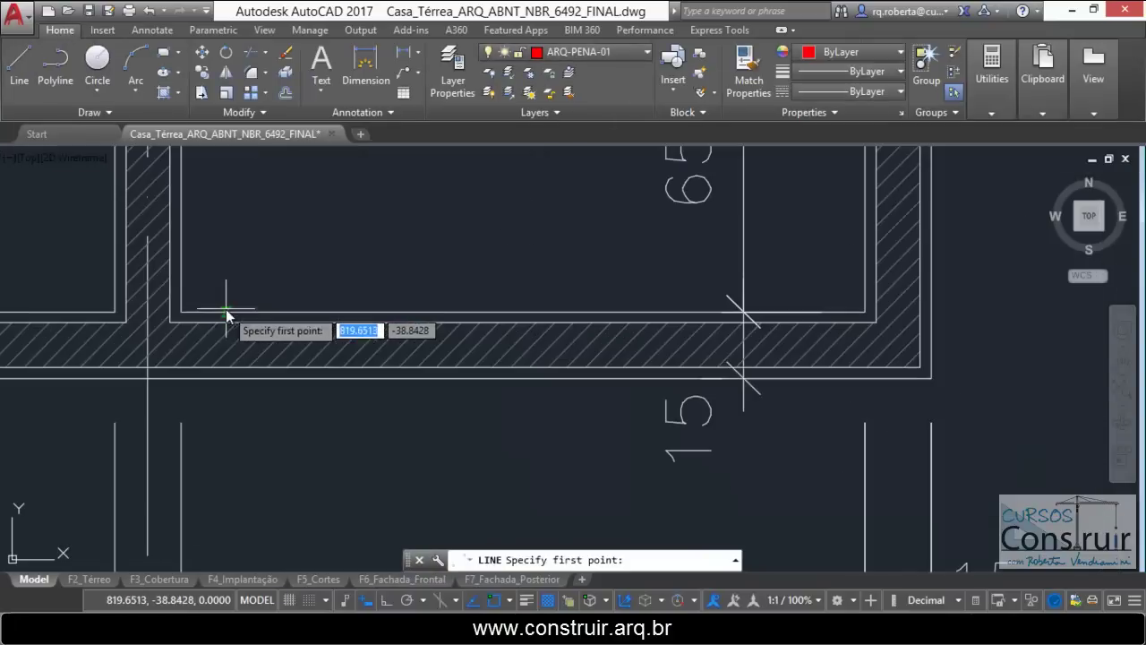
click(178, 312)
scroll(229, 267, down, 2)
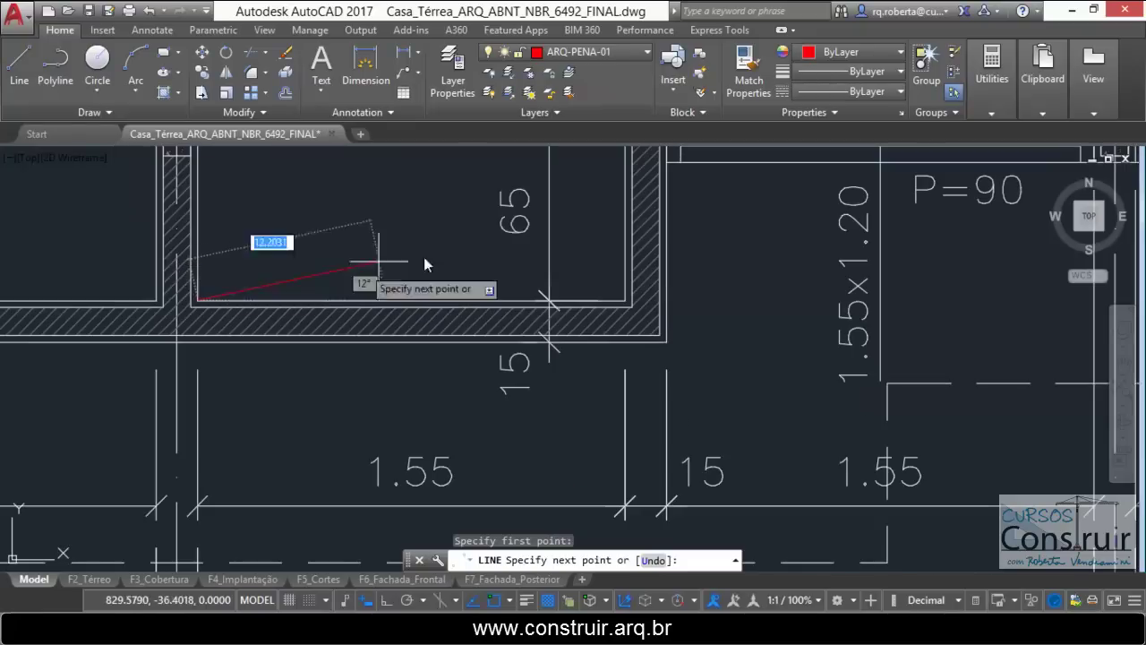
click(624, 301)
key(Escape)
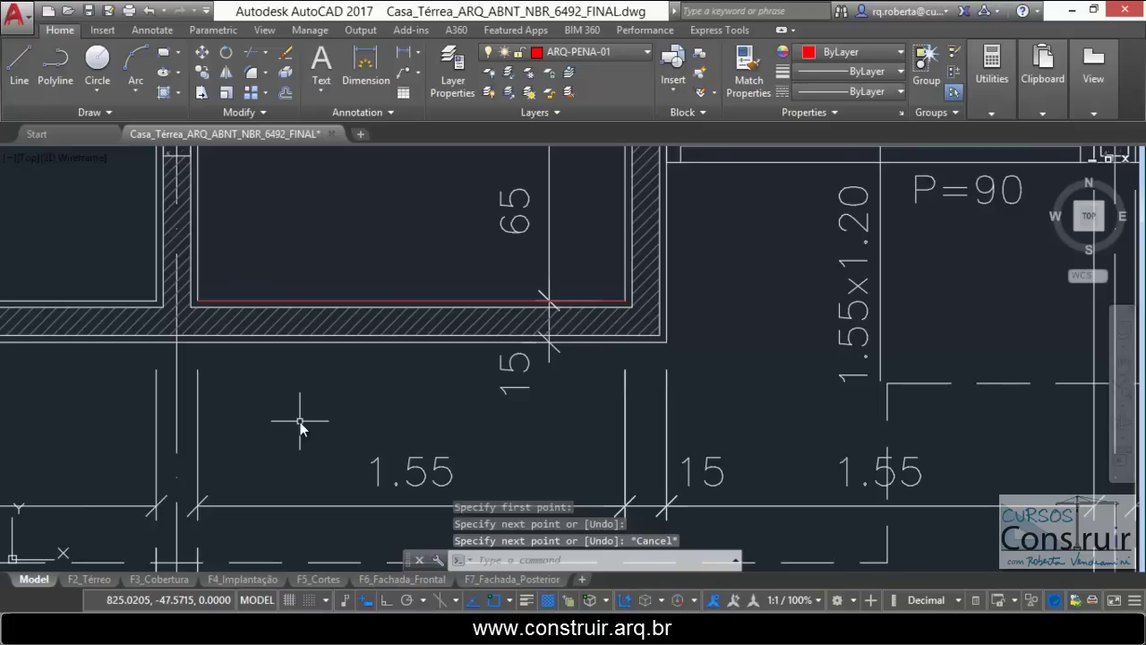
Step: Copy the new red line into open space above the floor plan
text(co)
key(Return)
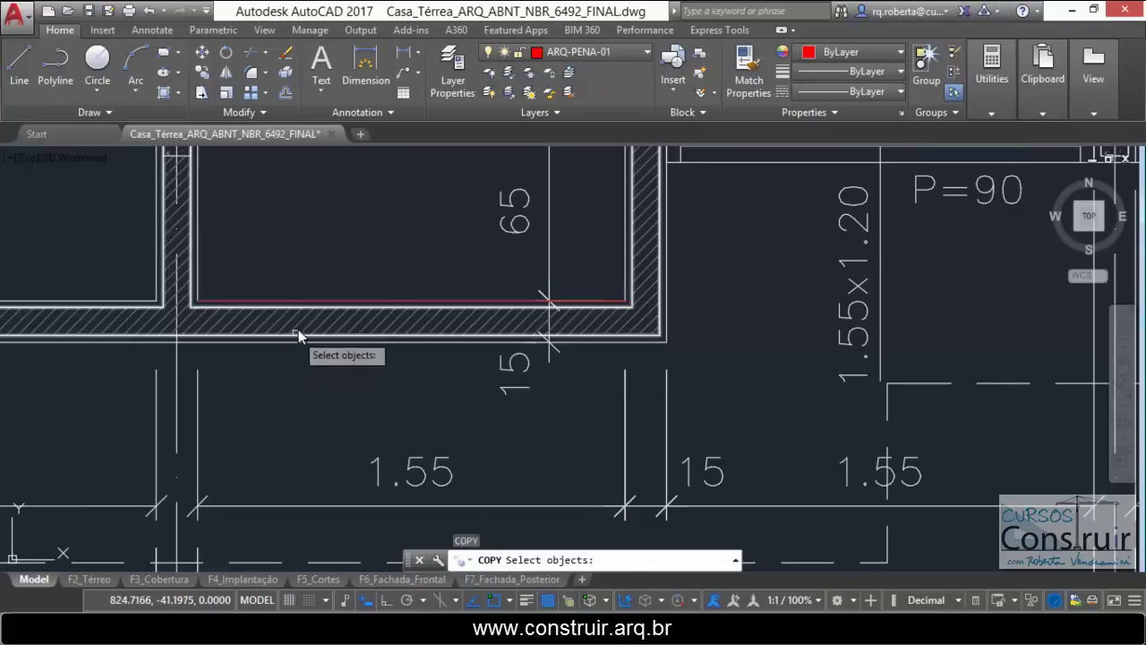
click(312, 302)
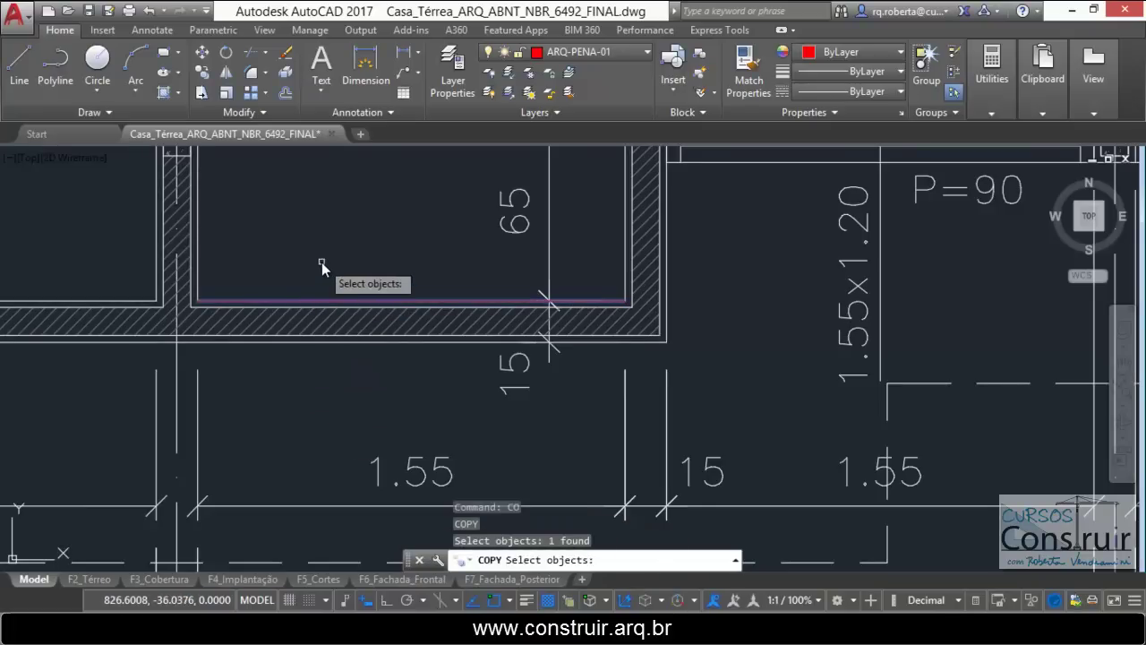
key(Return)
click(322, 261)
scroll(197, 269, down, 4)
scroll(257, 279, down, 2)
scroll(257, 279, down, 4)
scroll(445, 353, down, 1)
scroll(306, 243, up, 4)
scroll(307, 244, up, 2)
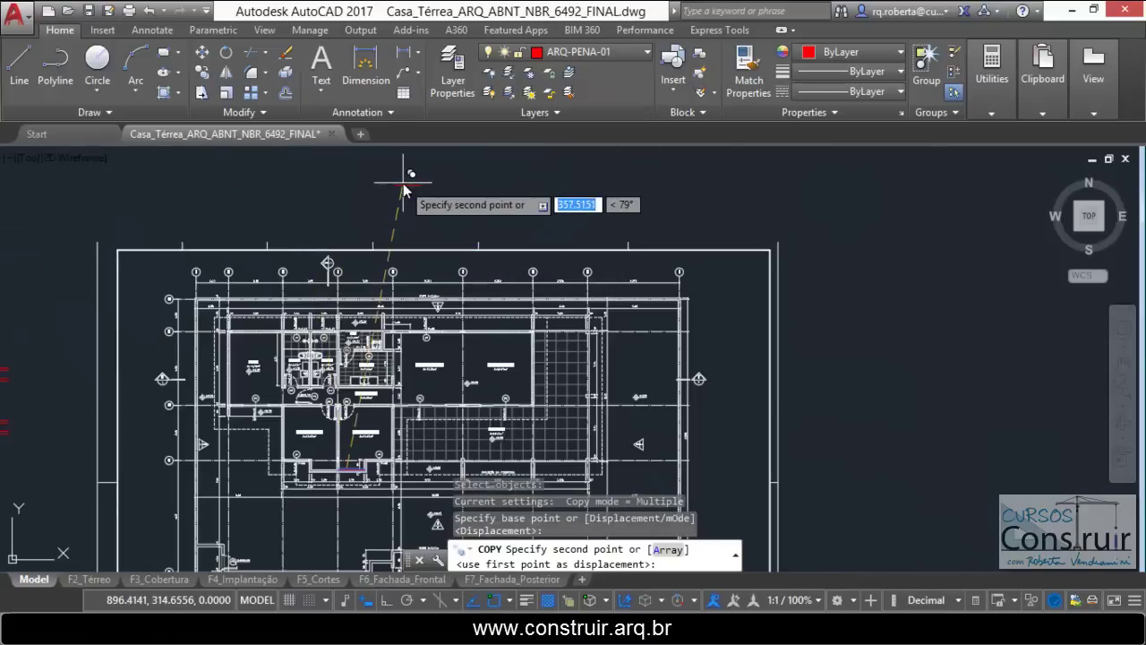
click(349, 211)
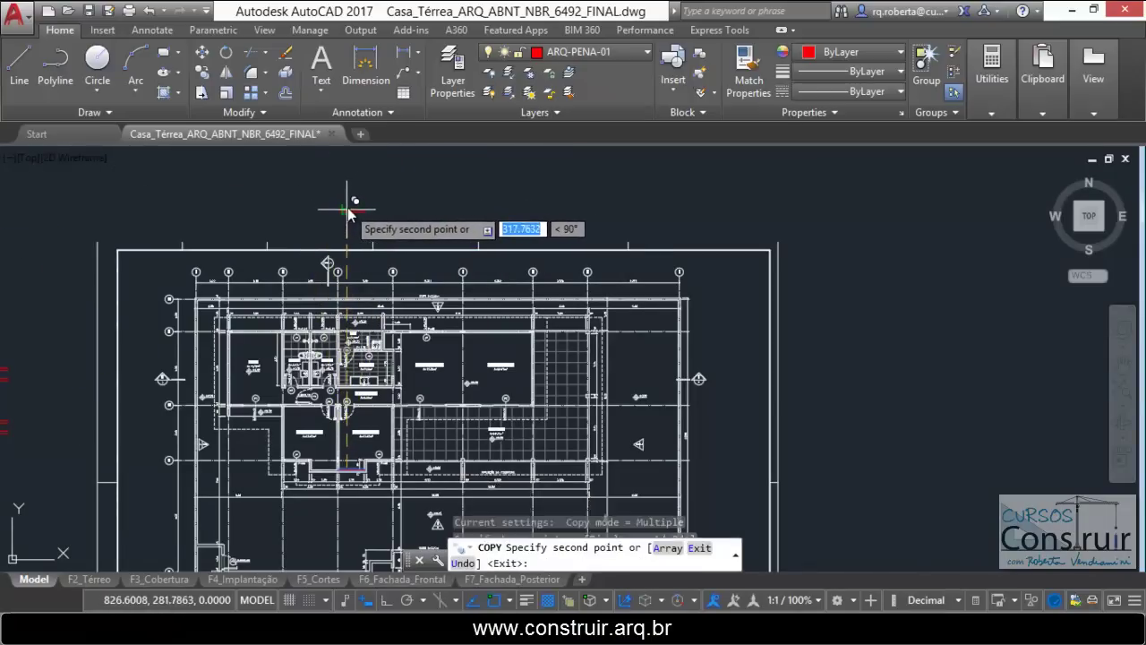
key(Escape)
scroll(412, 242, up, 3)
scroll(354, 229, up, 3)
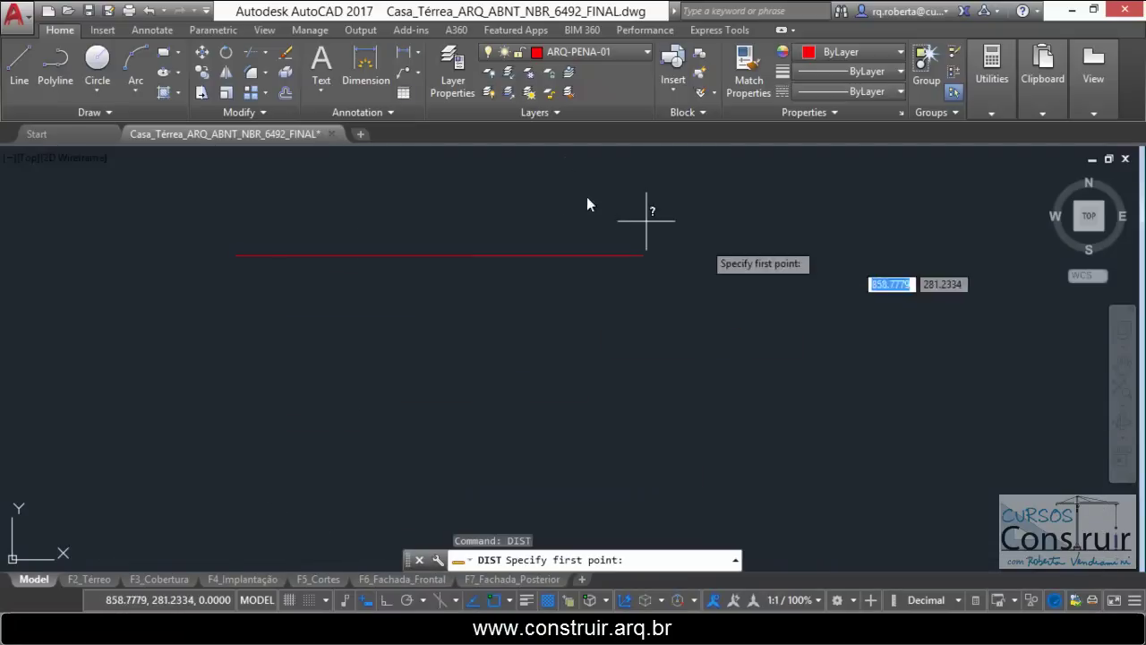
Step: Measure the copied wall line (about 30.99), then draw a horizontal 1.55-long reference line below it
click(232, 256)
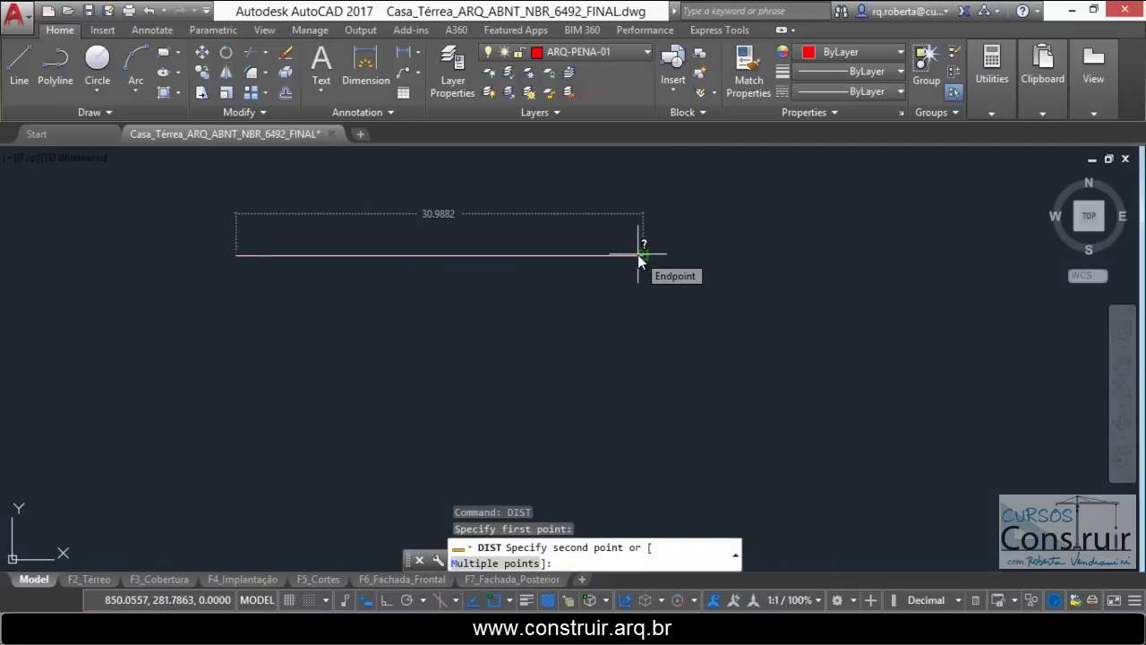
key(Escape)
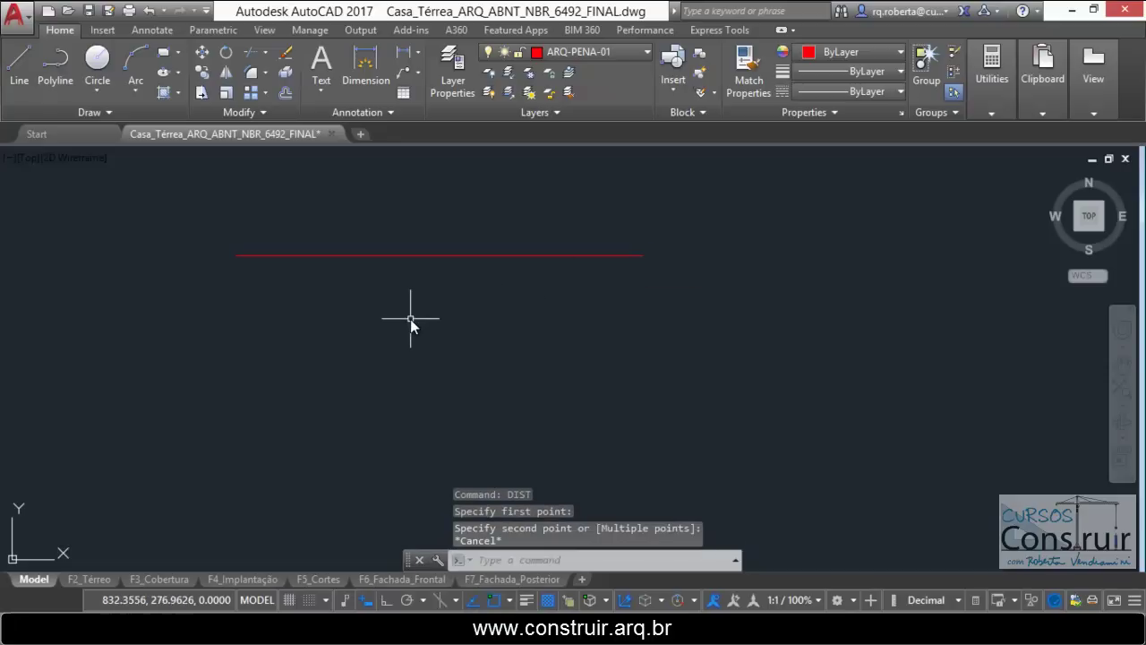
click(19, 62)
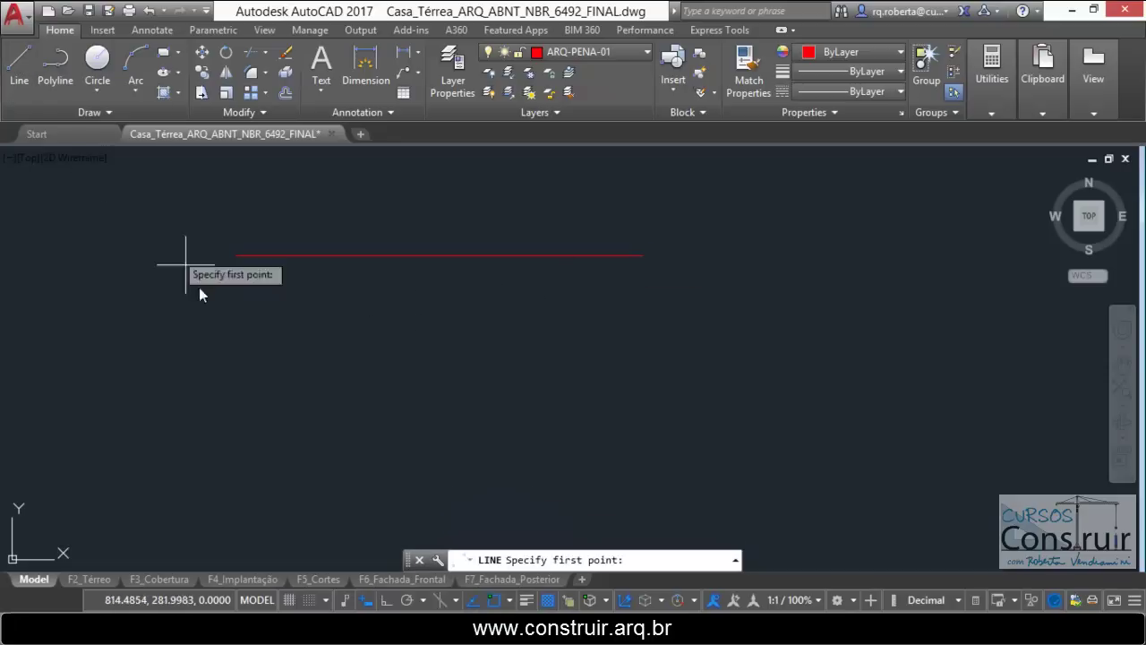
click(236, 359)
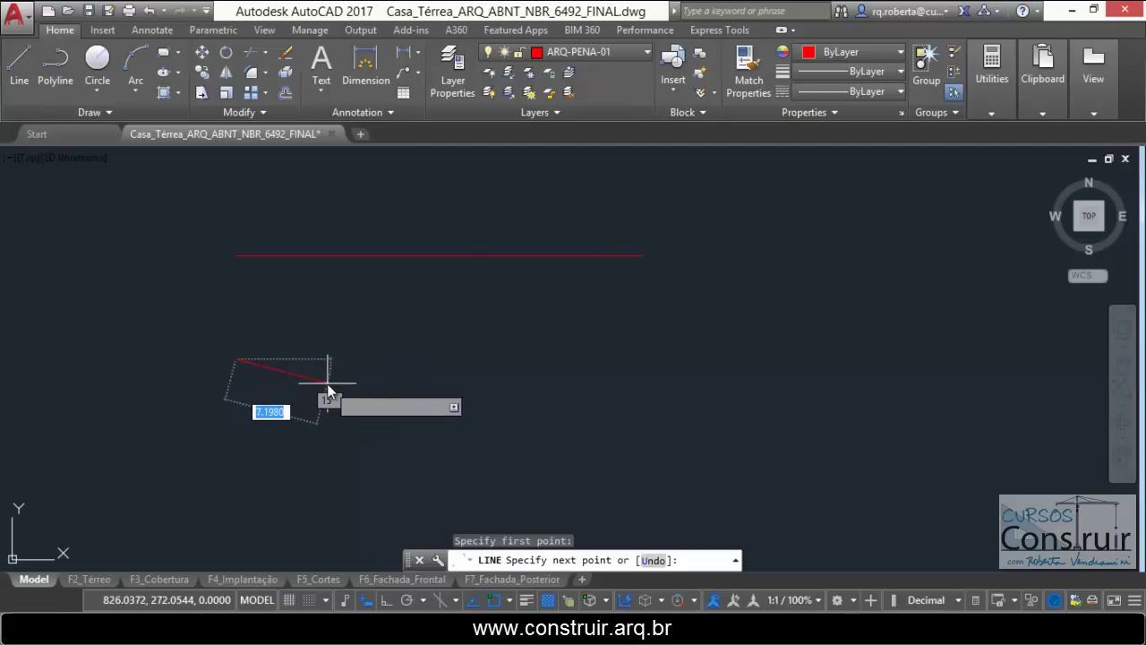
key(F8)
text(1.)
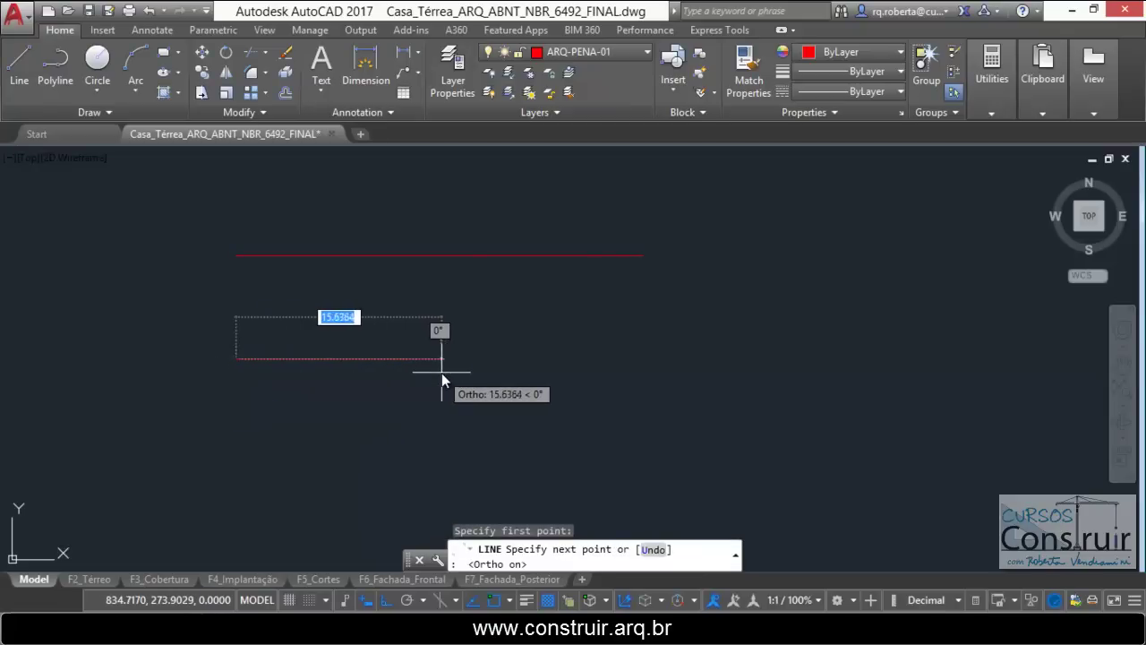
text(55)
key(Return)
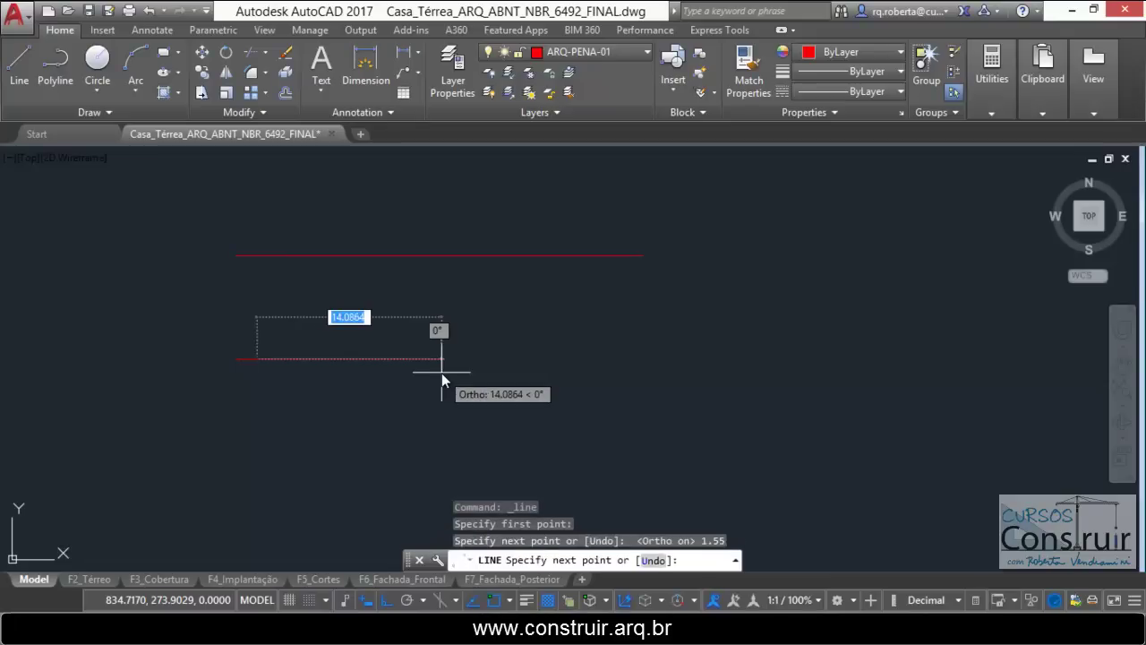
key(Return)
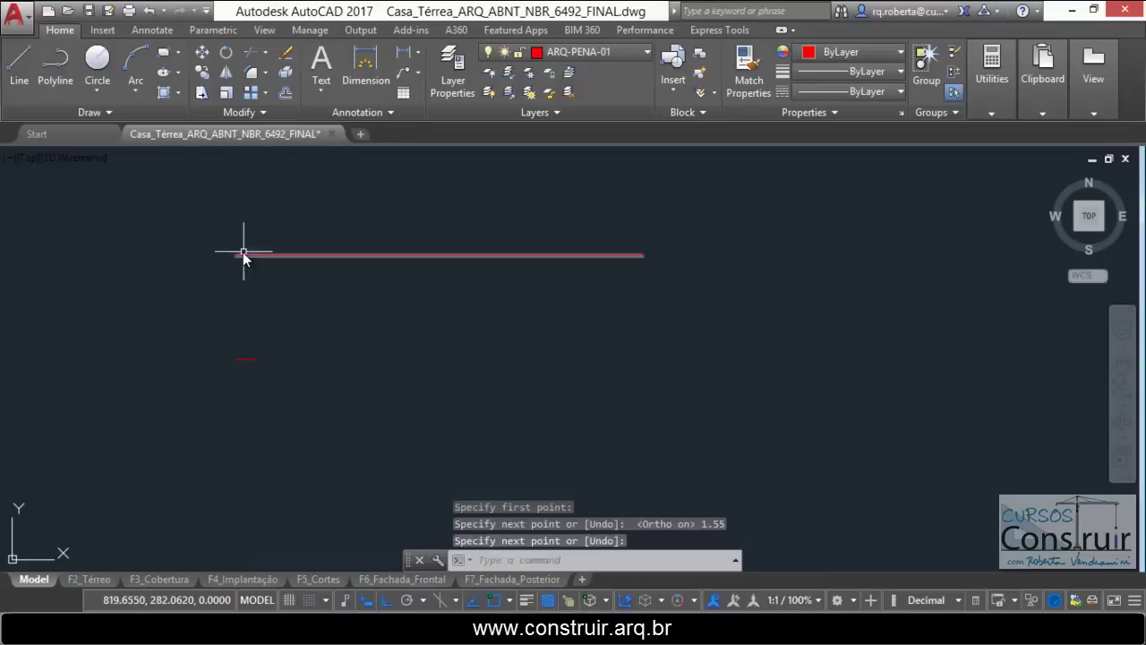
Step: Erase the red line traced along the niche wall in the plan
scroll(309, 352, down, 7)
scroll(300, 354, up, 4)
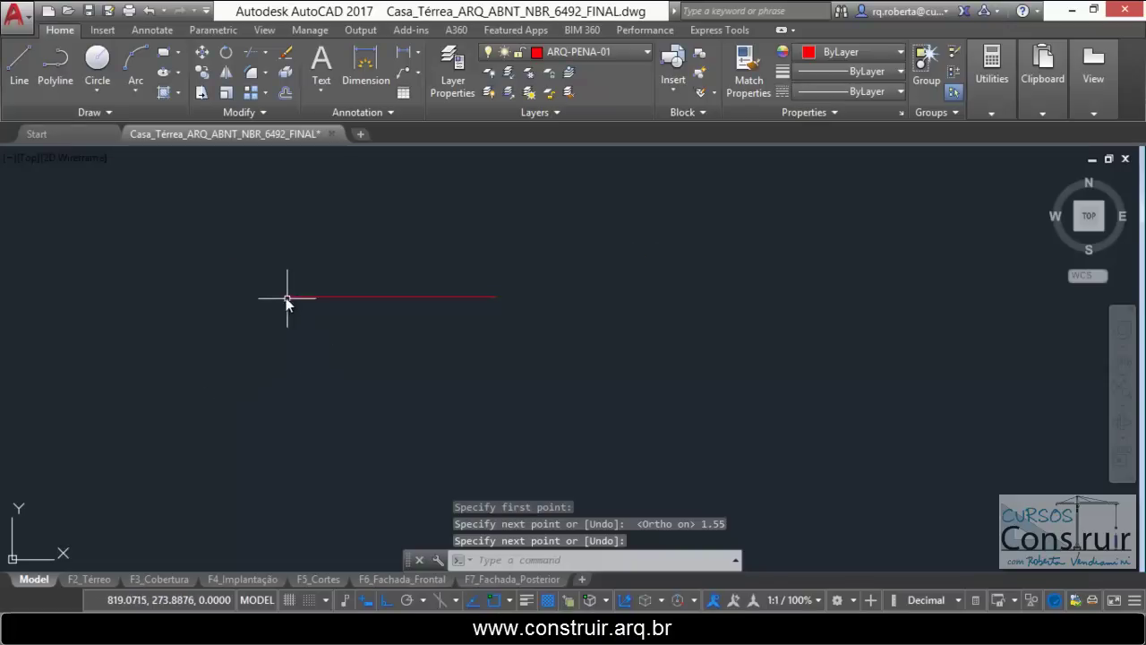
scroll(296, 211, down, 4)
scroll(340, 230, down, 5)
scroll(348, 242, down, 5)
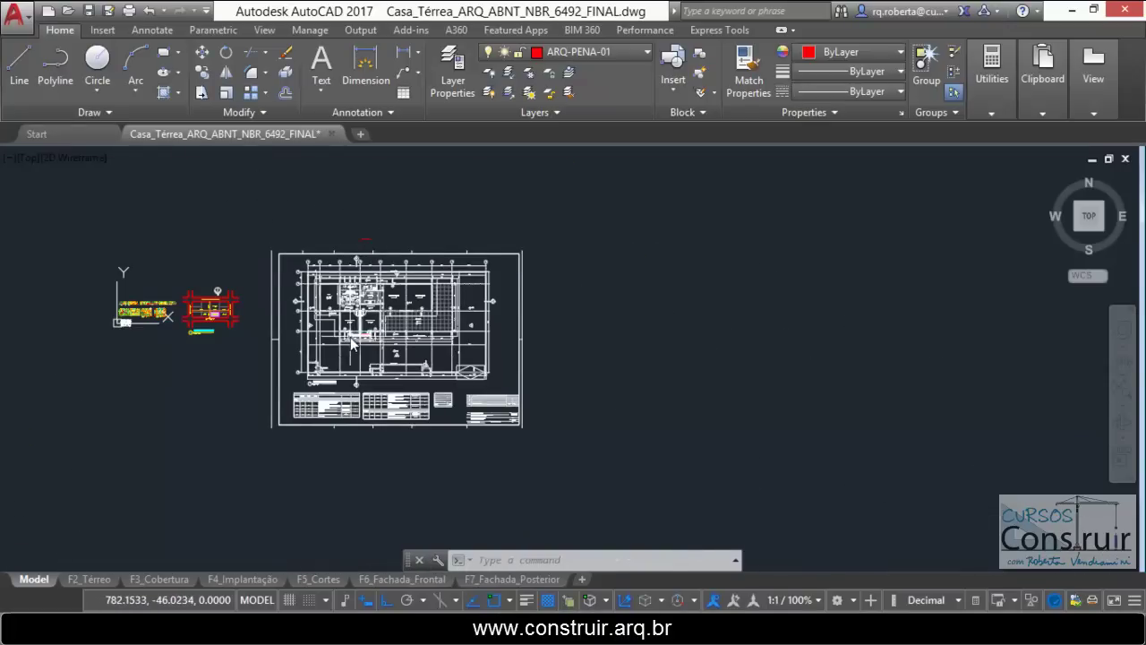
scroll(354, 341, up, 3)
scroll(376, 348, up, 5)
scroll(379, 332, up, 4)
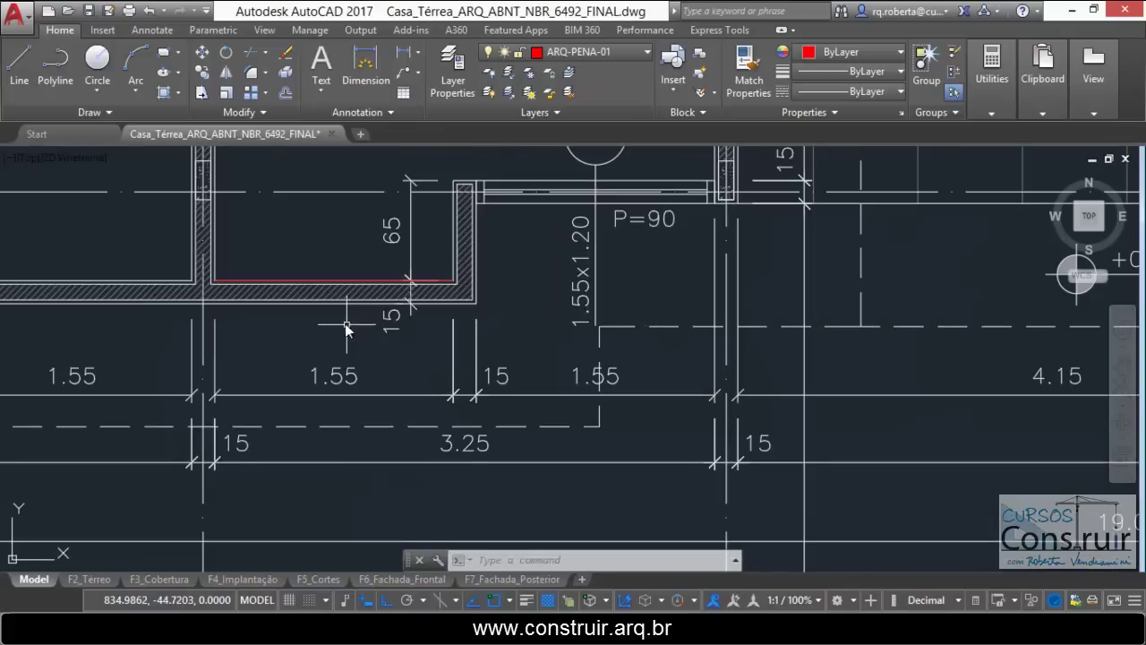
click(331, 282)
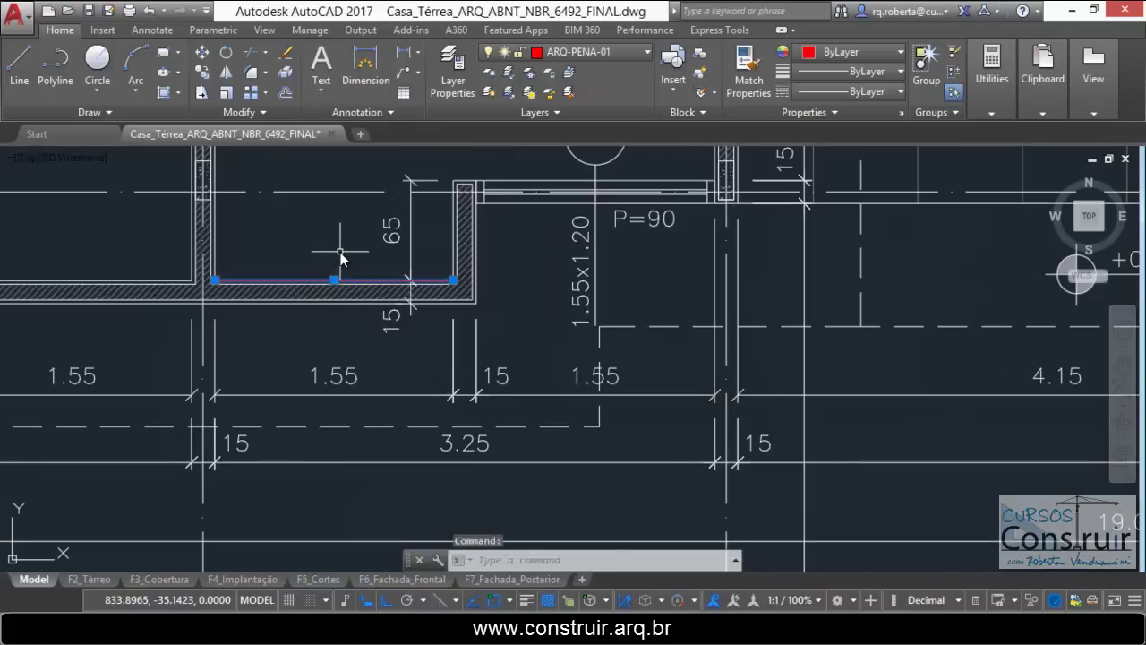
key(Delete)
scroll(340, 251, down, 2)
scroll(379, 319, down, 4)
scroll(506, 250, down, 2)
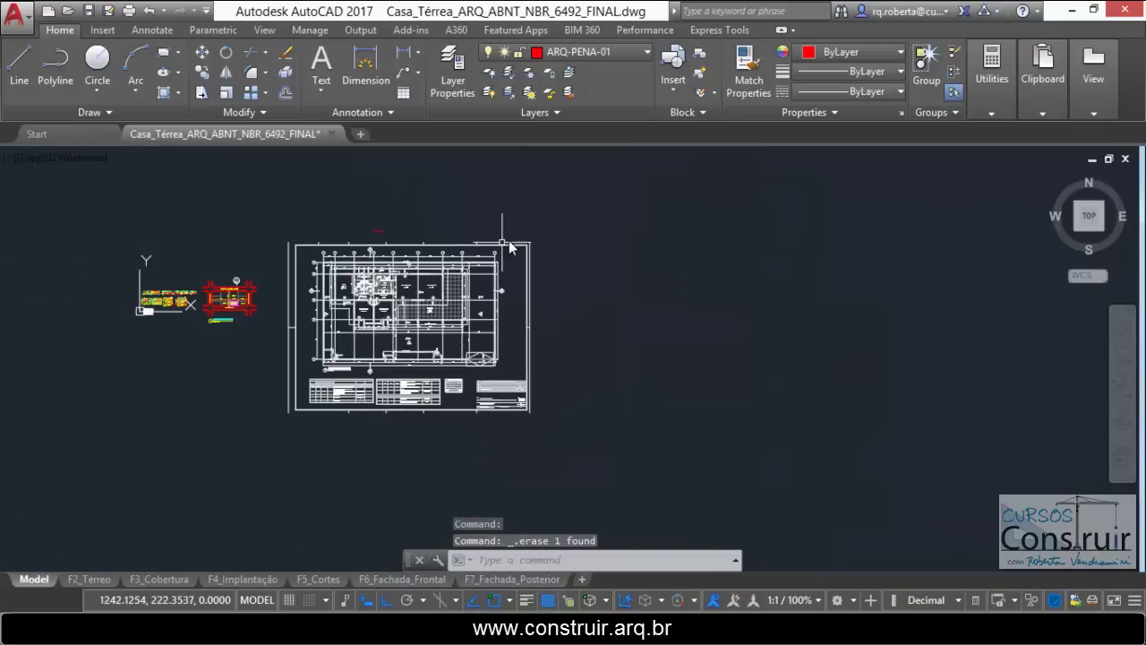
Step: ALIGN the imported PDF sheet from the red line's ends onto the 1.55 reference line, with scaling
text(AL)
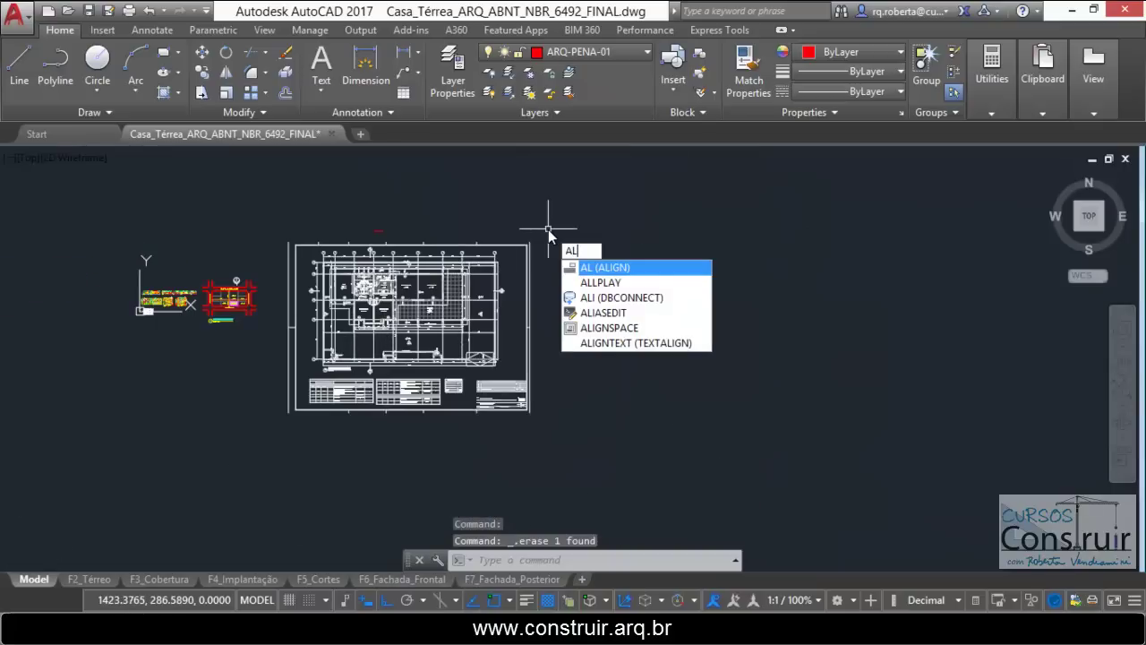
key(Return)
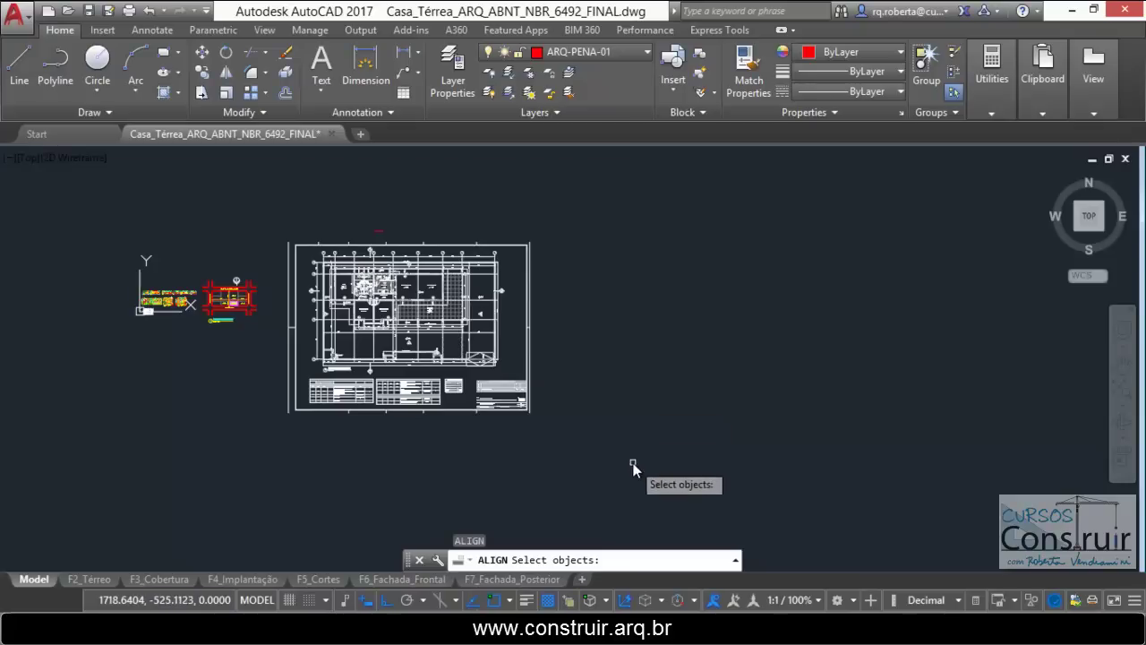
click(633, 462)
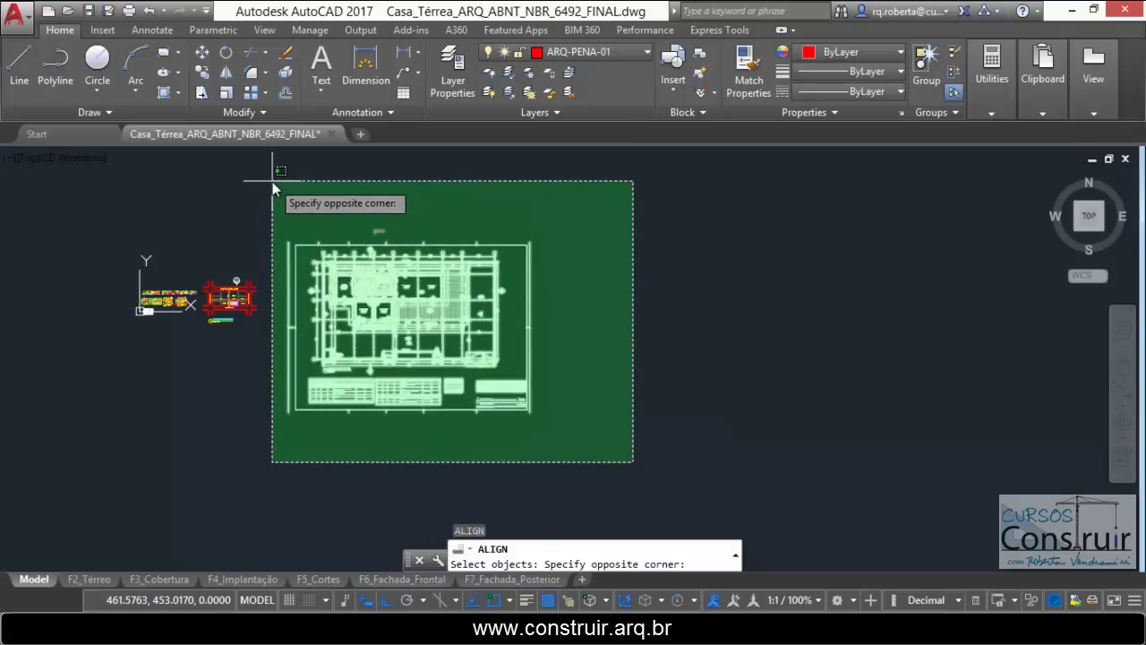
click(272, 181)
key(Return)
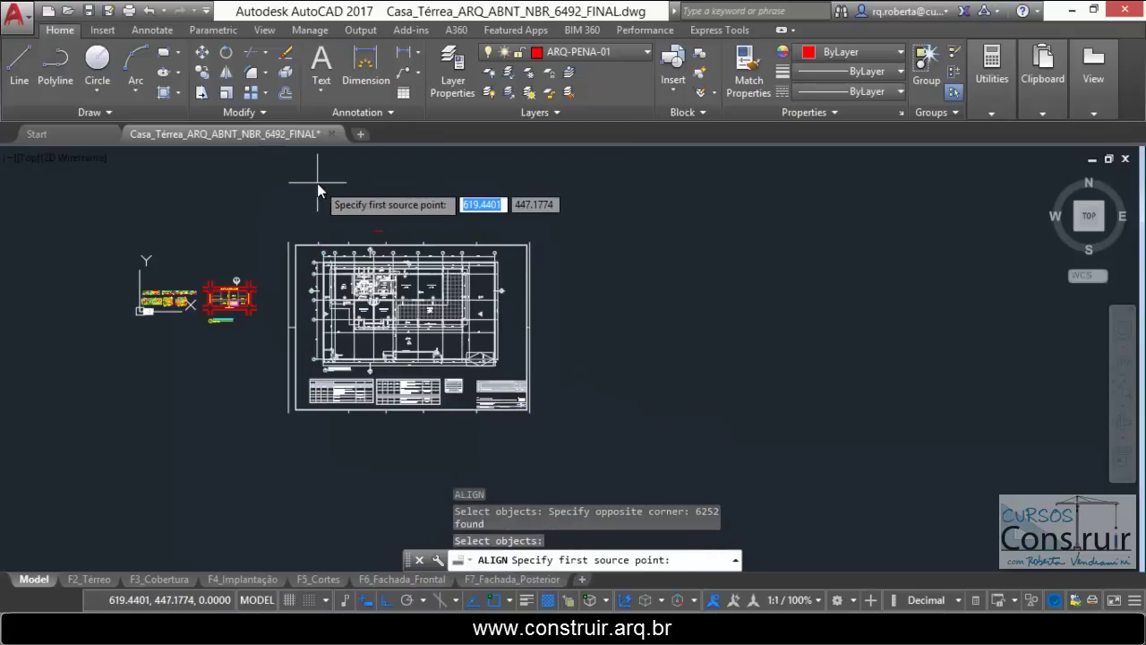
scroll(369, 221, up, 4)
scroll(346, 226, up, 4)
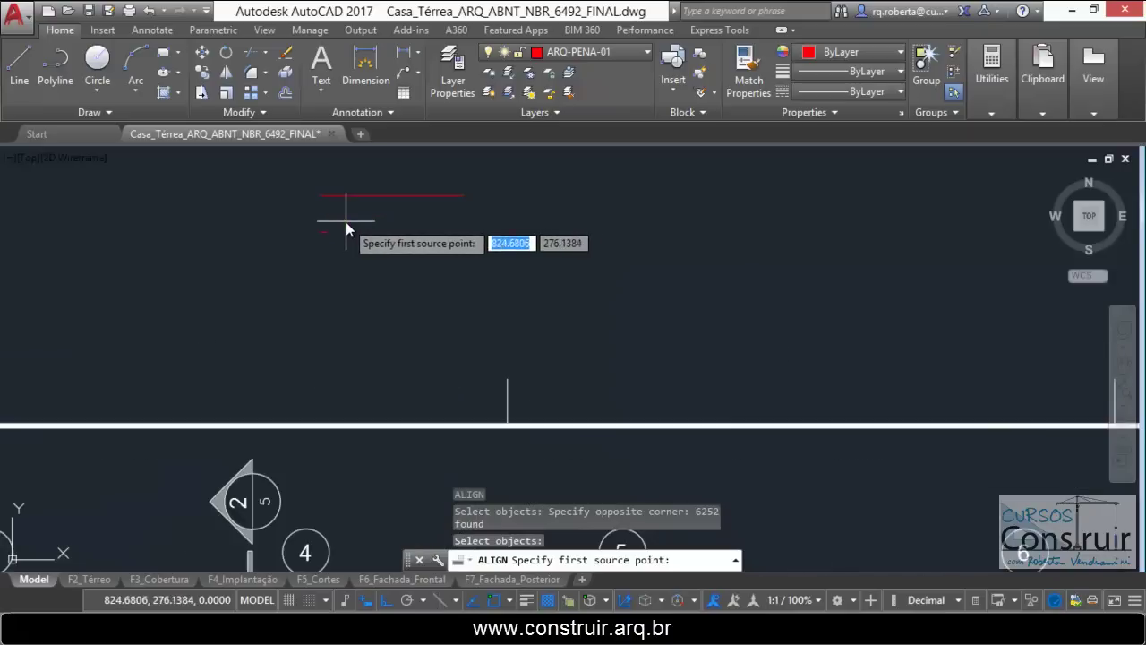
scroll(335, 209, up, 5)
scroll(297, 269, down, 1)
click(277, 204)
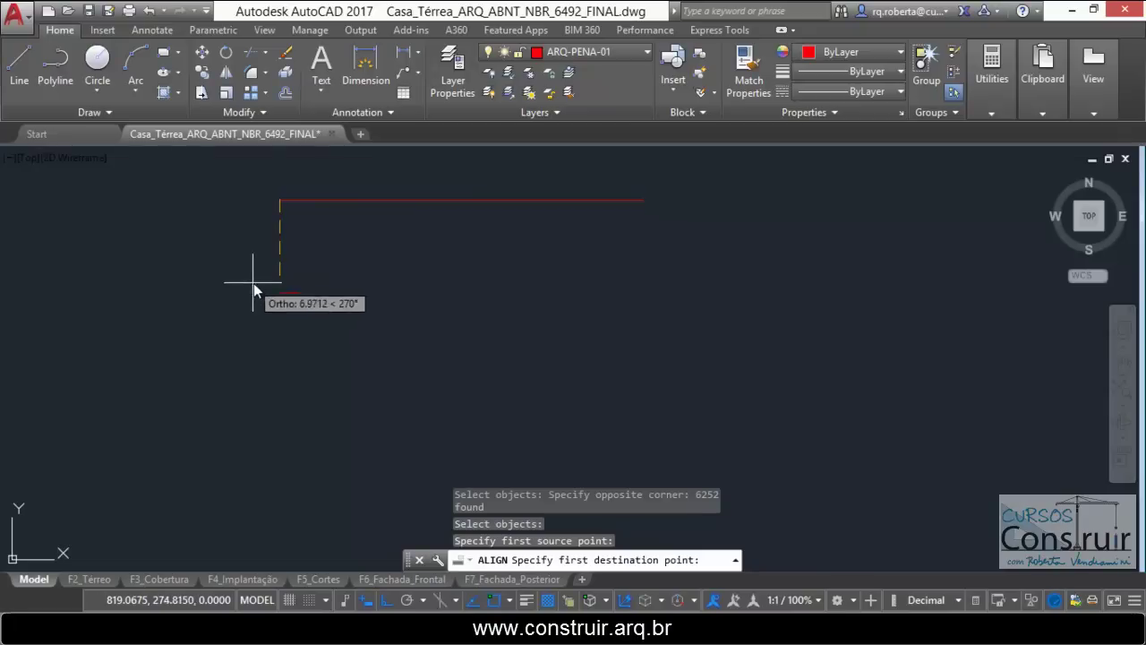
scroll(276, 296, up, 3)
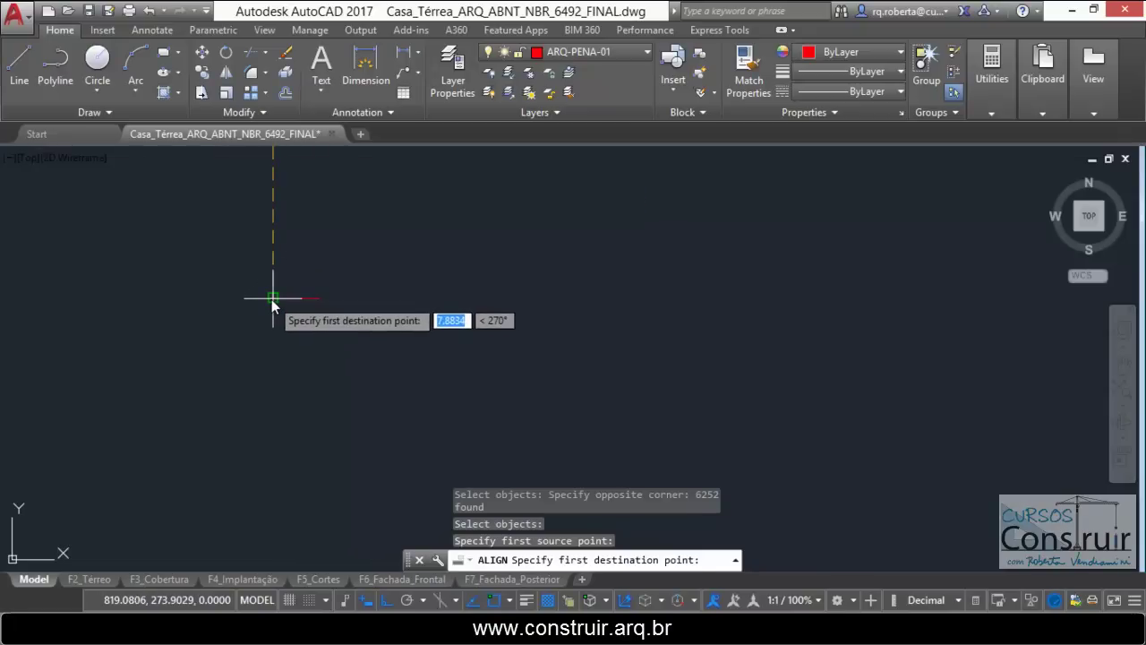
click(273, 299)
scroll(295, 332, down, 3)
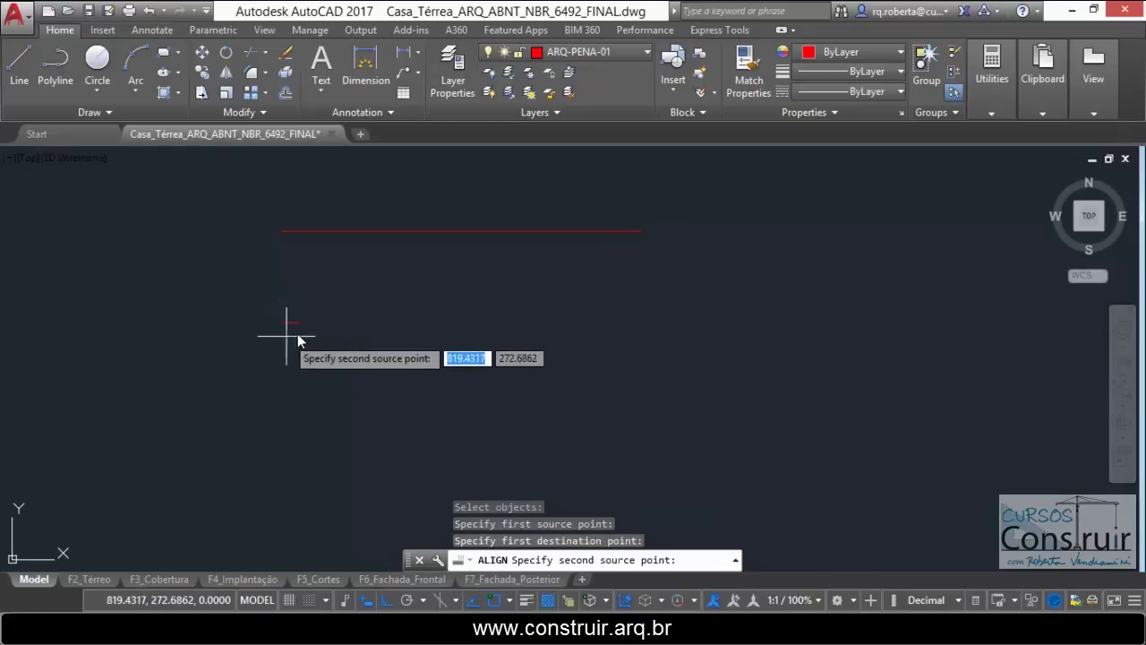
click(635, 230)
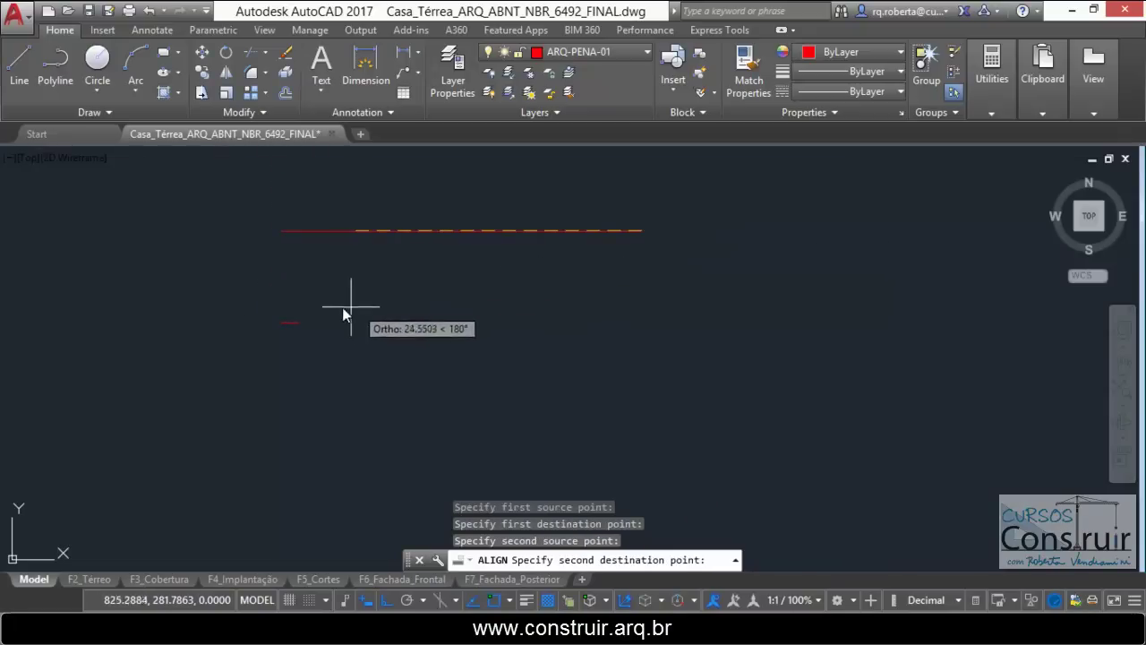
click(300, 328)
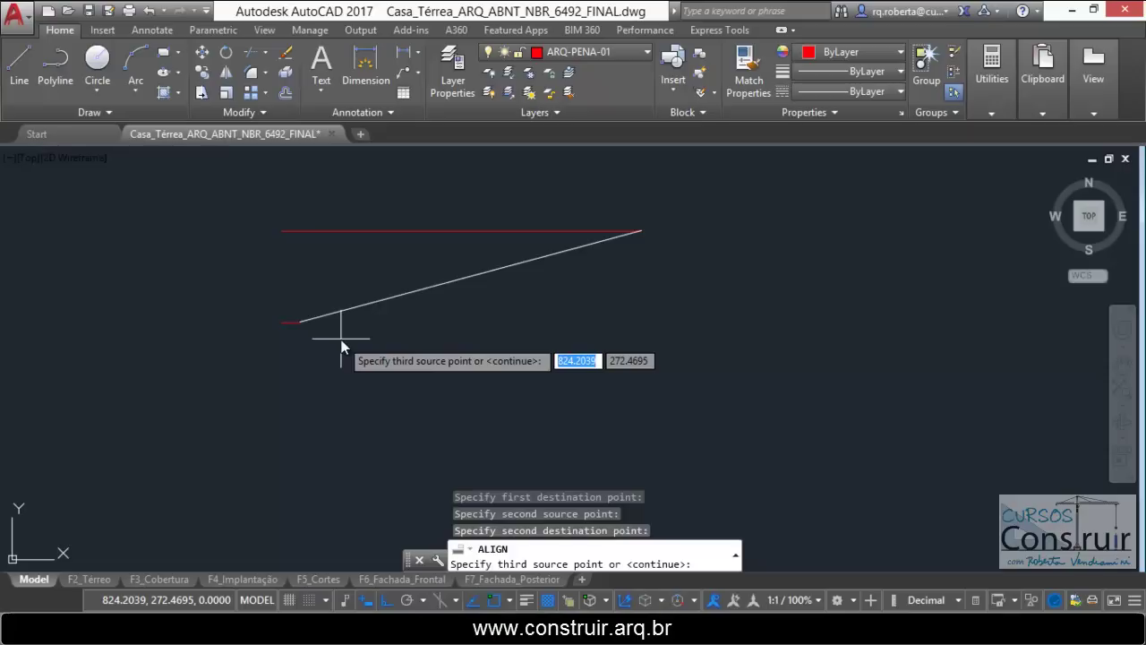
key(Return)
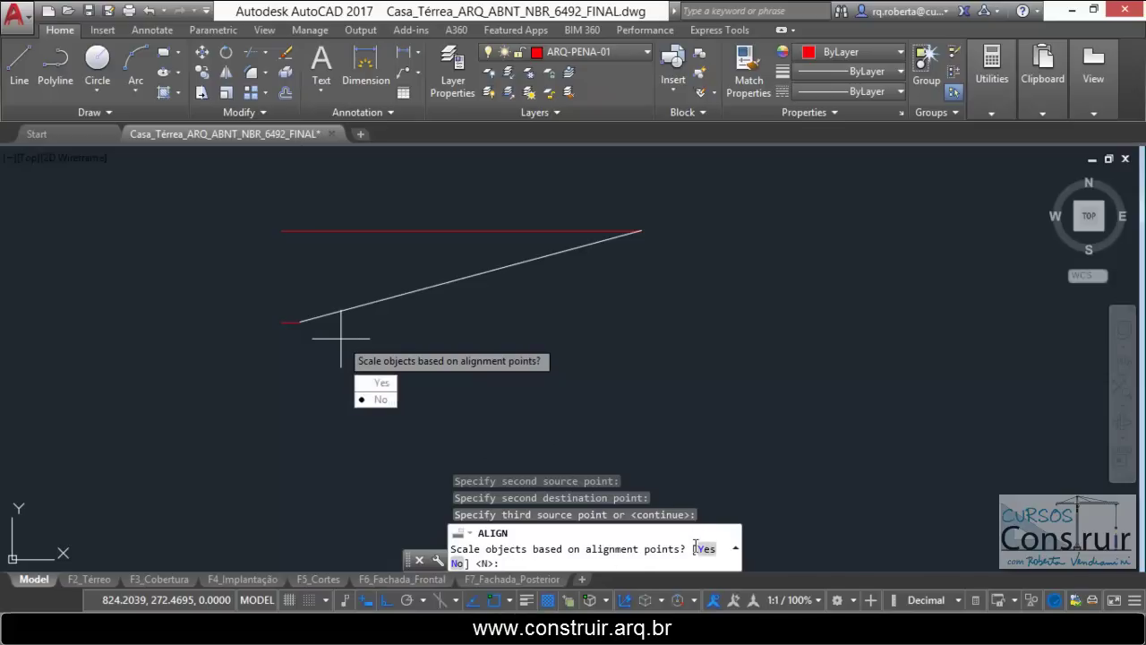
click(383, 385)
Step: Move the rescaled plan sheet below the other floor plan
scroll(391, 341, down, 8)
scroll(400, 355, down, 5)
scroll(350, 389, down, 2)
scroll(352, 389, up, 2)
text(m)
key(Return)
click(391, 313)
click(458, 363)
key(Return)
click(459, 357)
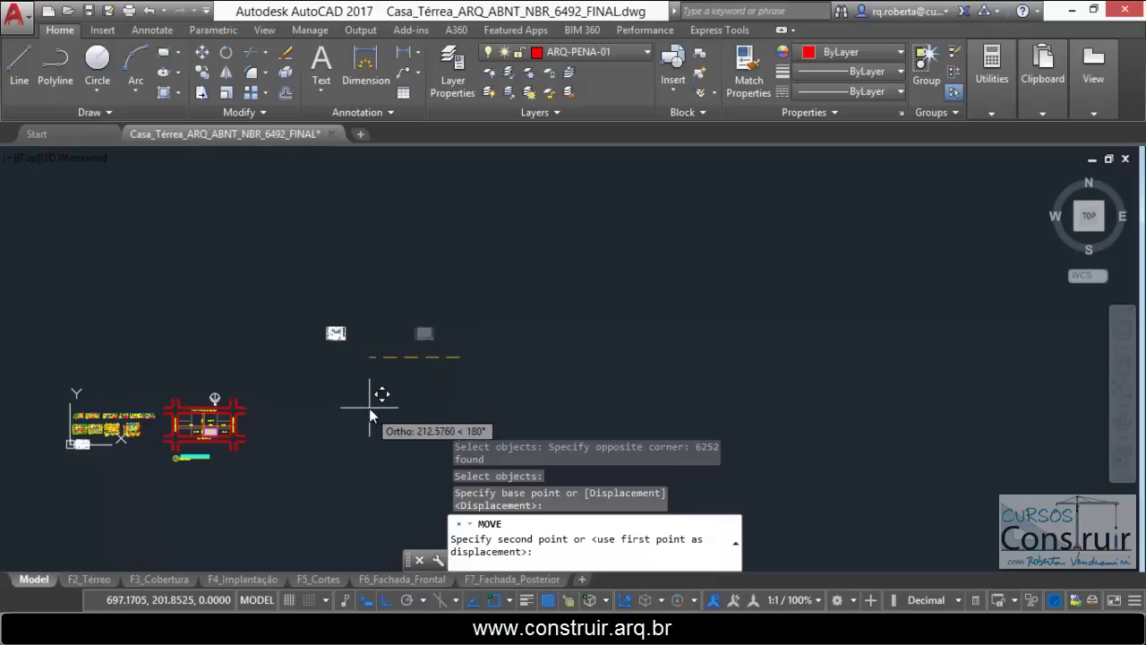
key(F8)
scroll(204, 456, up, 2)
scroll(266, 488, up, 3)
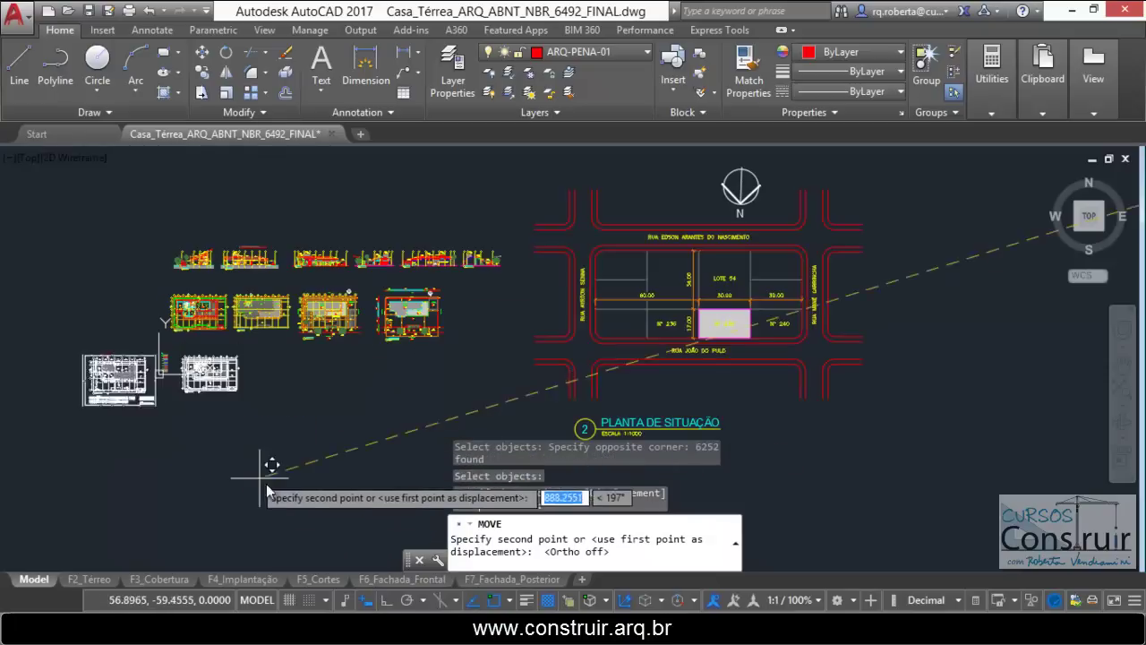
click(347, 526)
key(Escape)
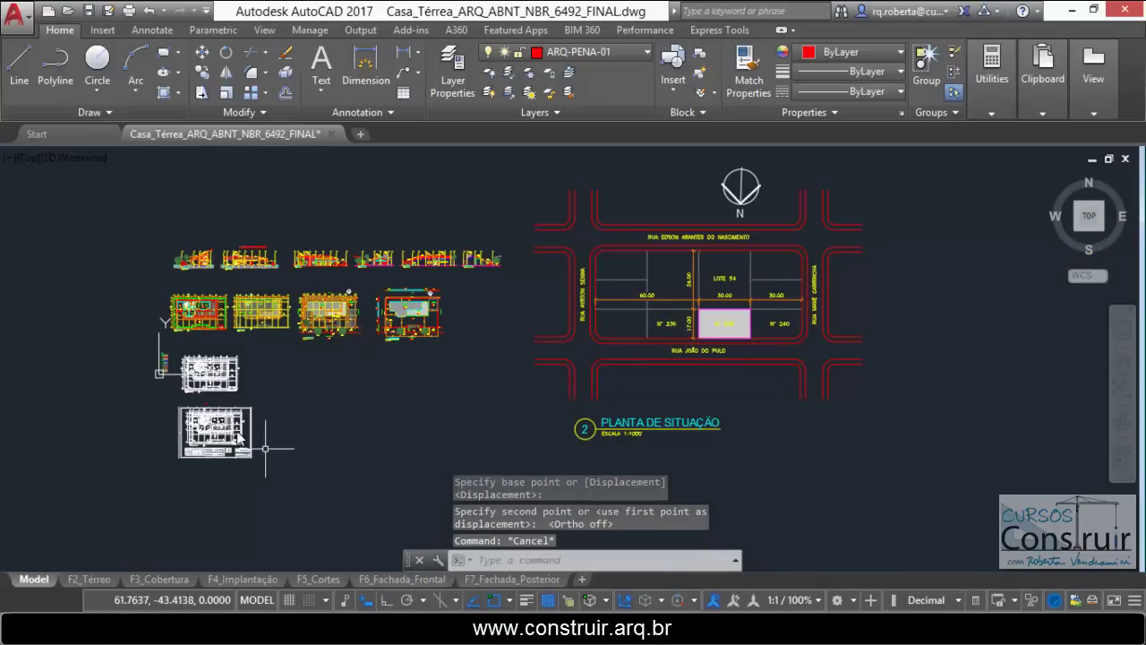
scroll(242, 430, up, 3)
scroll(254, 367, up, 1)
scroll(253, 367, down, 1)
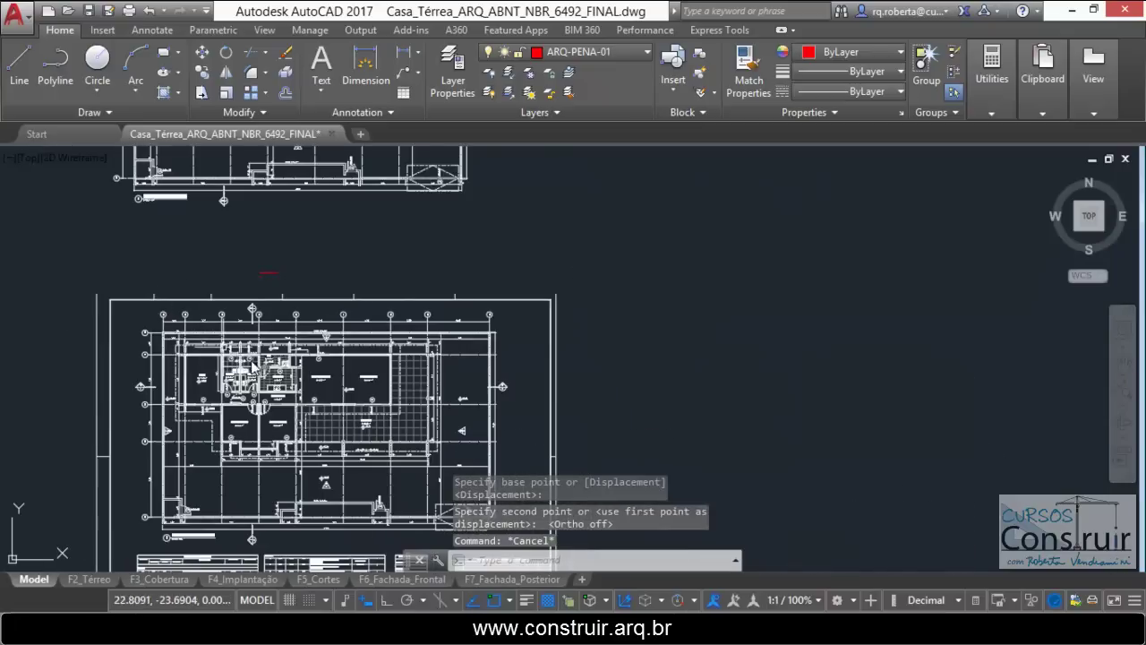
scroll(257, 277, up, 1)
scroll(256, 263, down, 2)
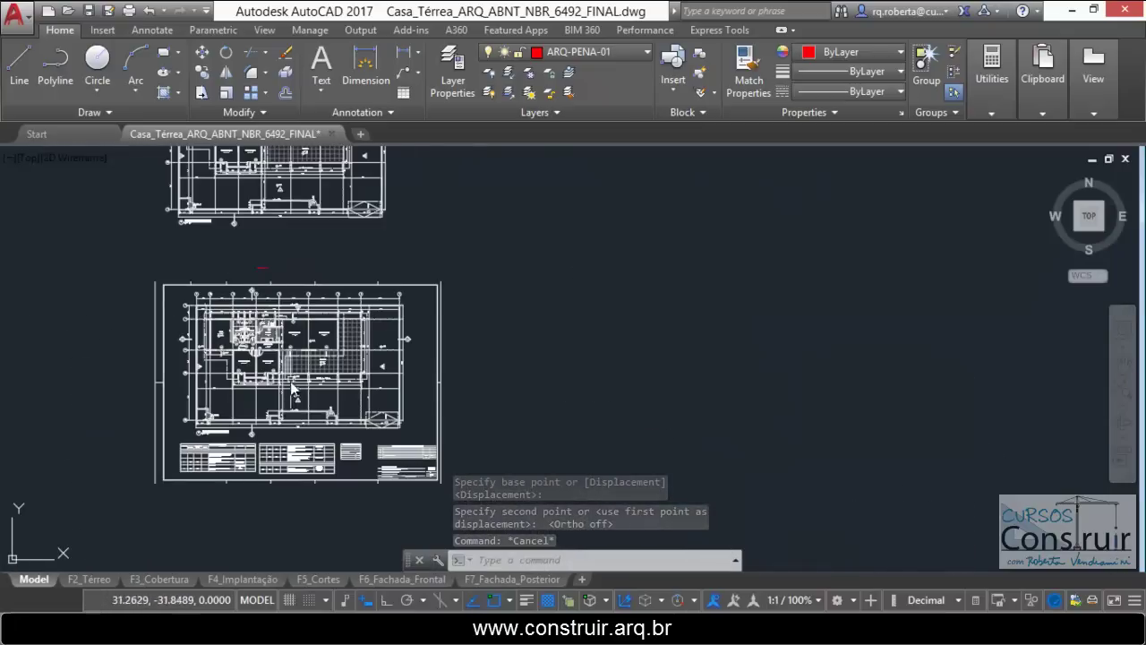
scroll(292, 391, up, 2)
scroll(289, 302, up, 1)
scroll(288, 350, down, 1)
scroll(288, 351, up, 3)
scroll(268, 338, up, 3)
scroll(231, 342, up, 2)
scroll(234, 353, up, 2)
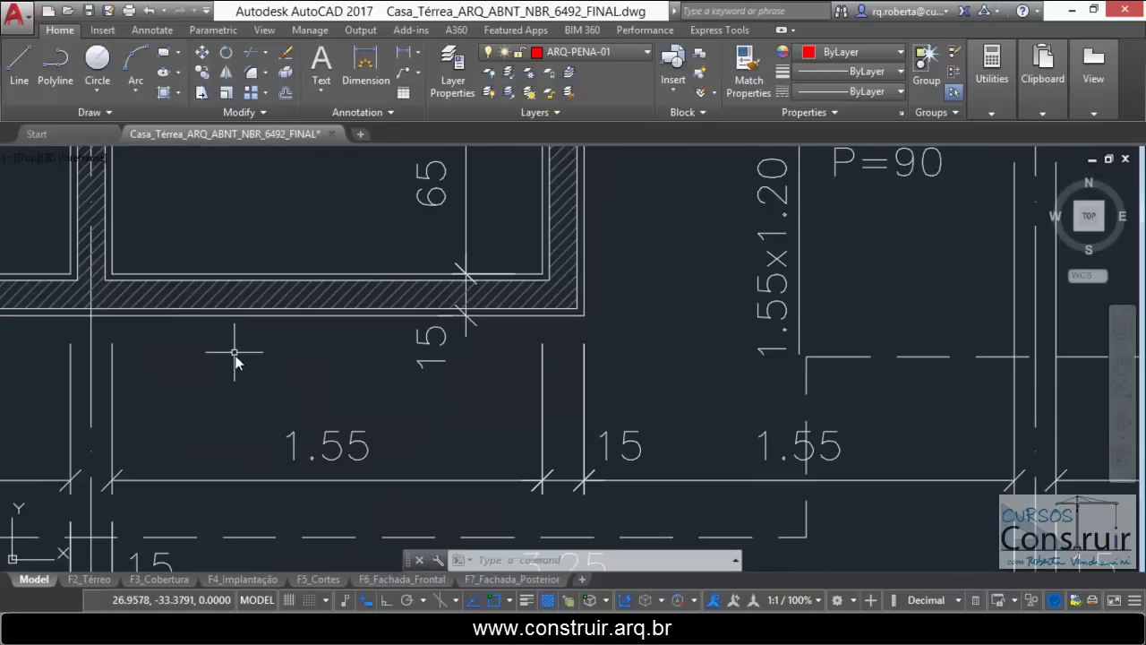
text(dist)
key(Return)
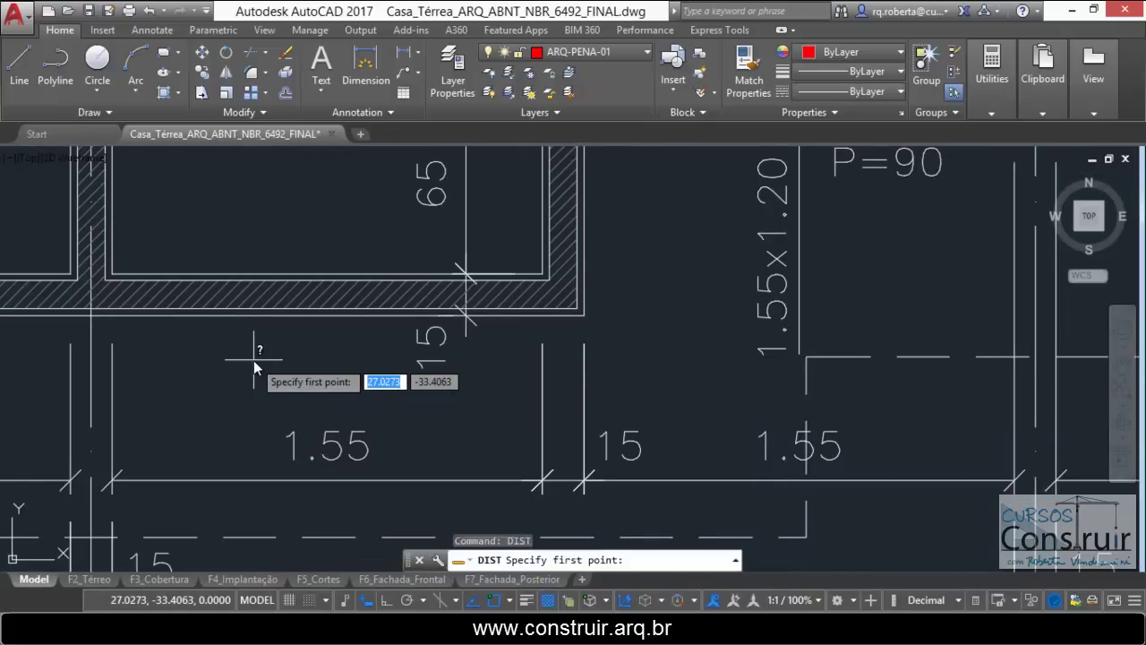
click(112, 273)
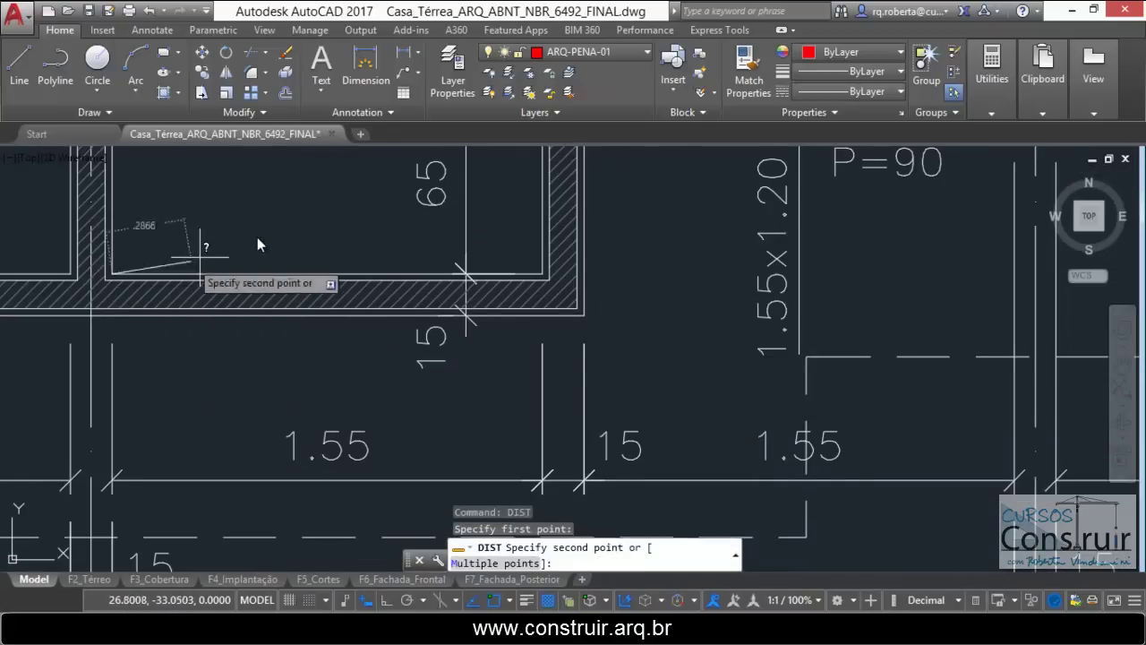
click(541, 276)
scroll(358, 289, down, 5)
scroll(358, 289, down, 5)
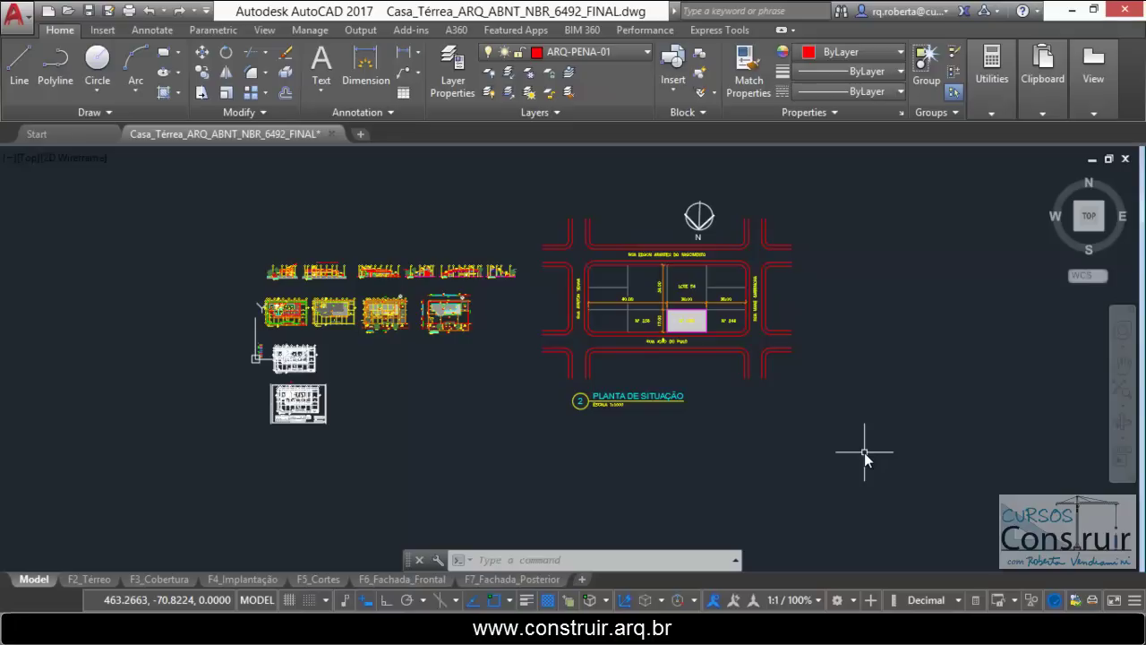
Step: Zoom in on the plan and select the wall outline to check its layer
scroll(280, 408, up, 4)
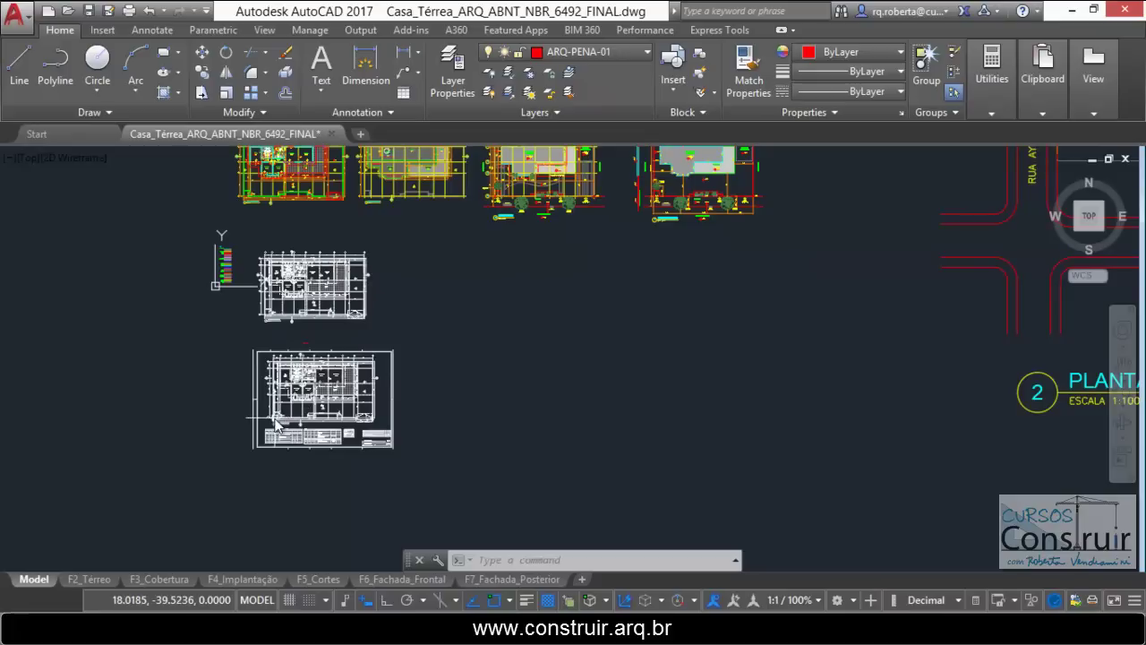
scroll(276, 425, up, 2)
scroll(276, 426, up, 2)
scroll(275, 425, up, 3)
scroll(278, 427, up, 2)
scroll(276, 425, up, 2)
scroll(434, 363, up, 2)
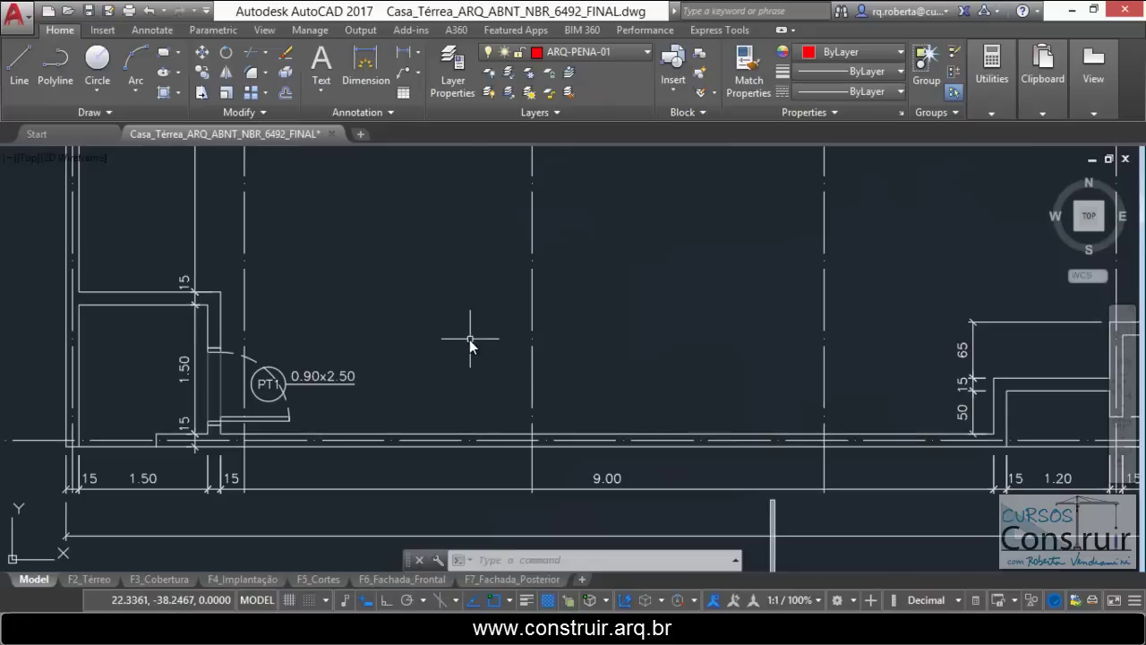
scroll(538, 344, up, 2)
scroll(452, 376, up, 3)
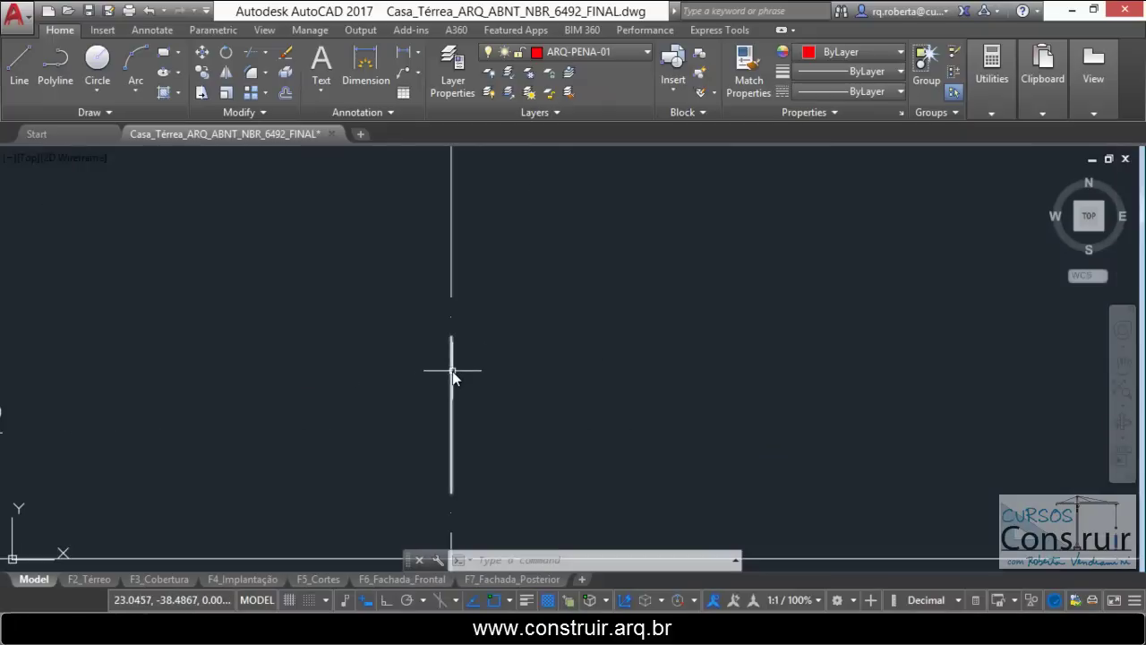
scroll(439, 329, down, 3)
scroll(426, 408, down, 3)
scroll(439, 354, up, 4)
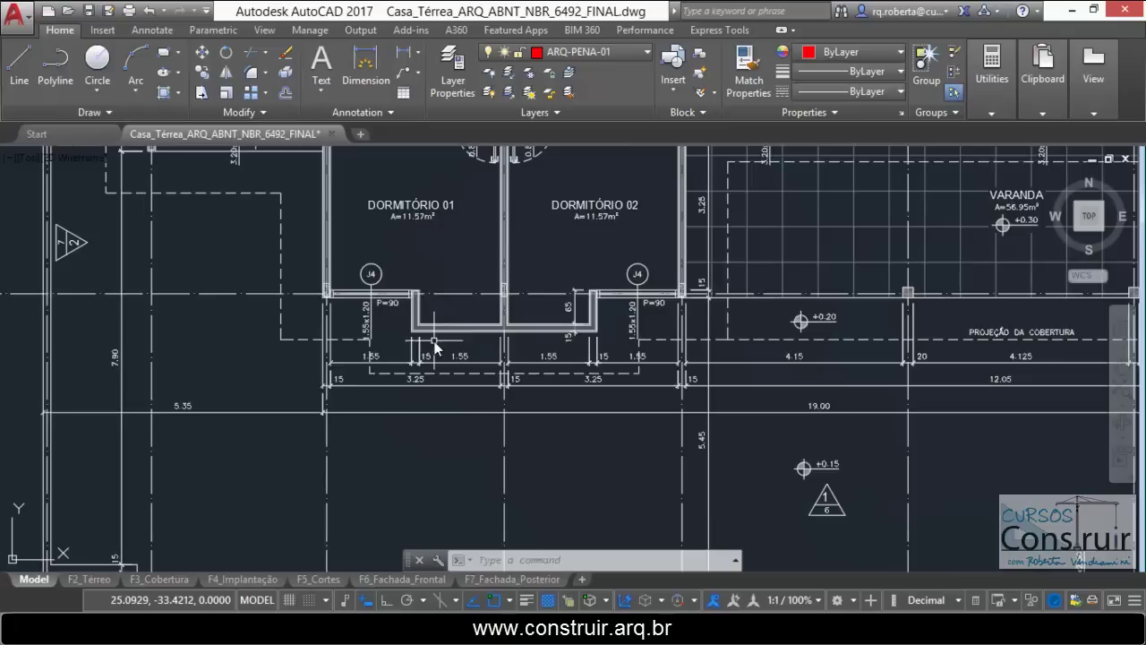
scroll(439, 367, up, 2)
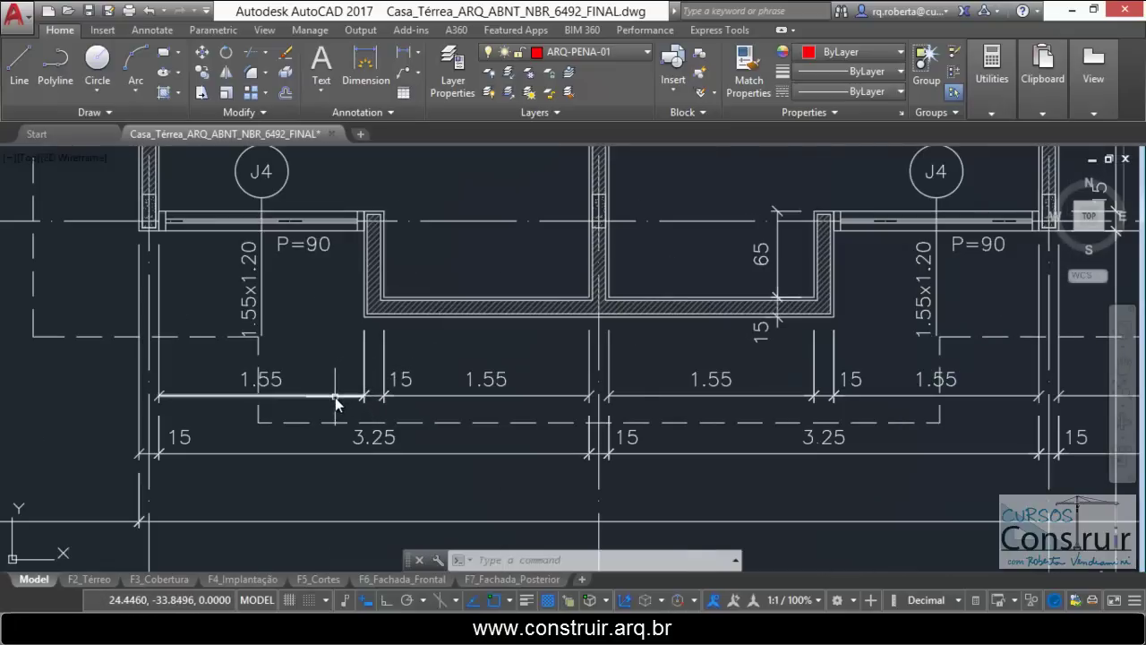
scroll(424, 332, up, 3)
scroll(304, 354, down, 6)
scroll(323, 402, up, 4)
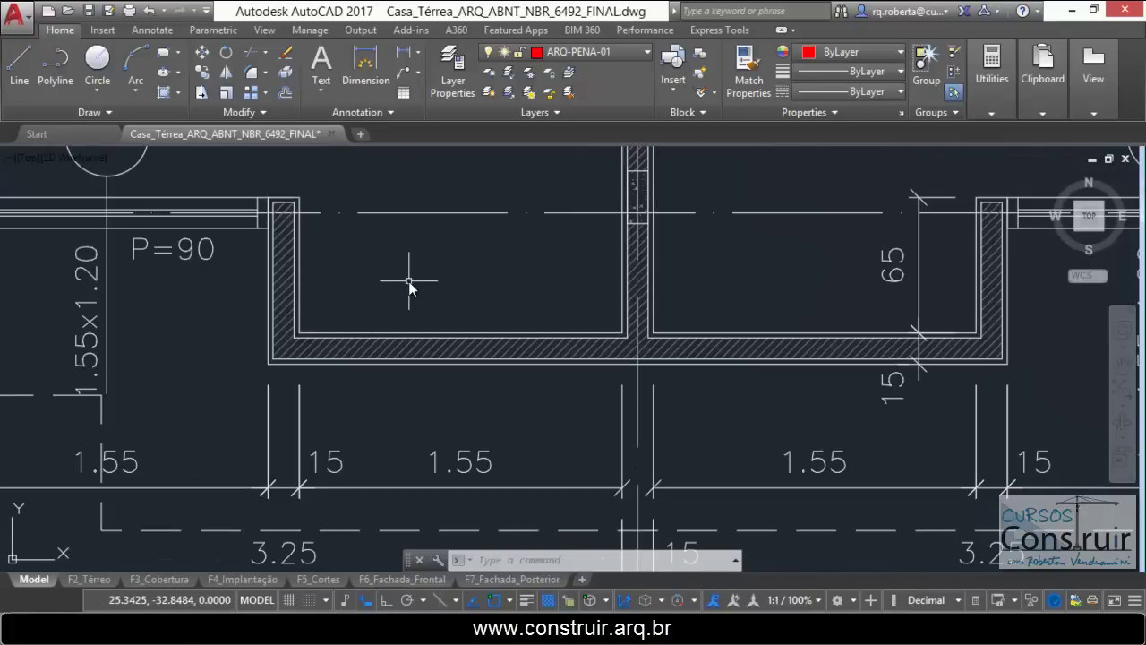
click(479, 333)
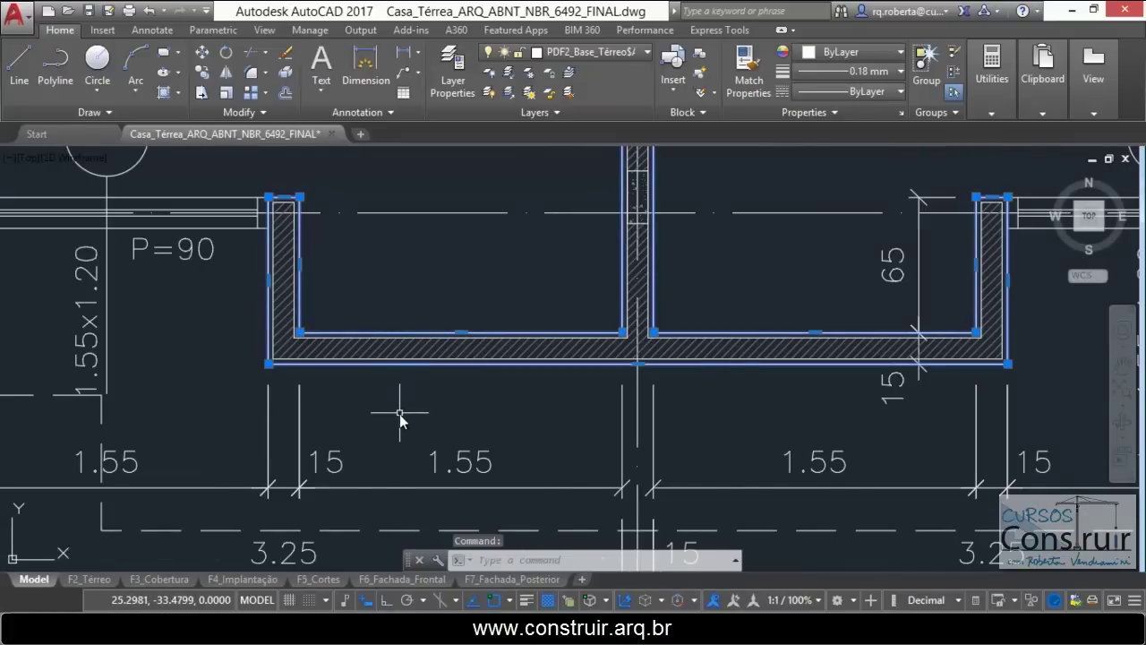
scroll(400, 416, down, 3)
scroll(415, 402, down, 3)
scroll(442, 274, up, 2)
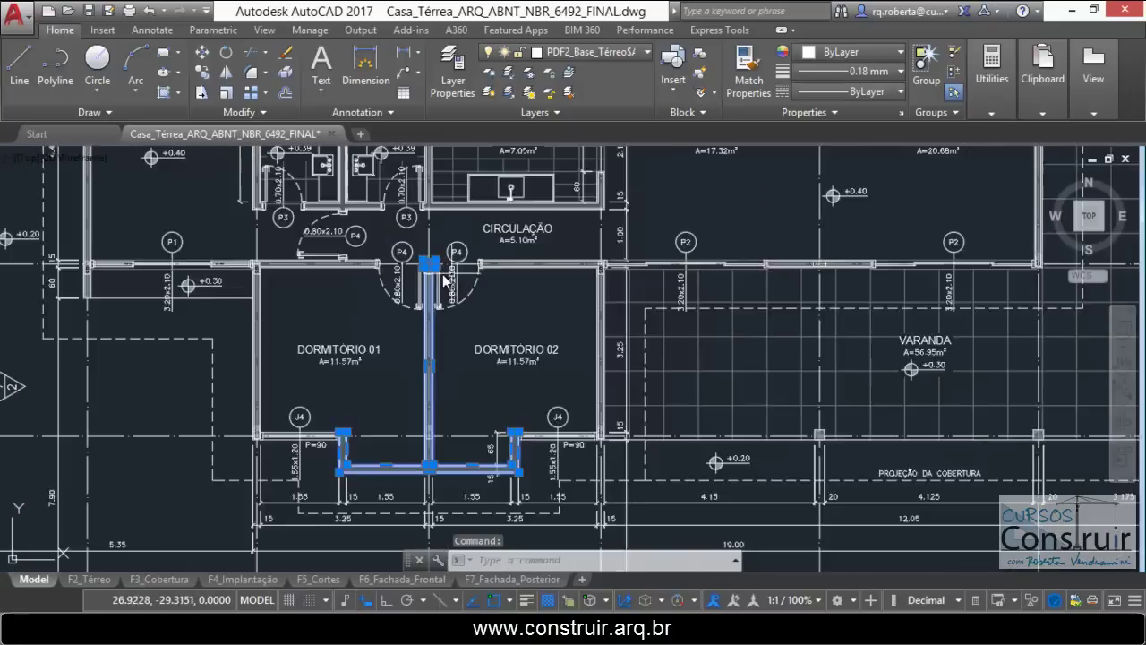
scroll(432, 276, up, 4)
scroll(432, 276, up, 2)
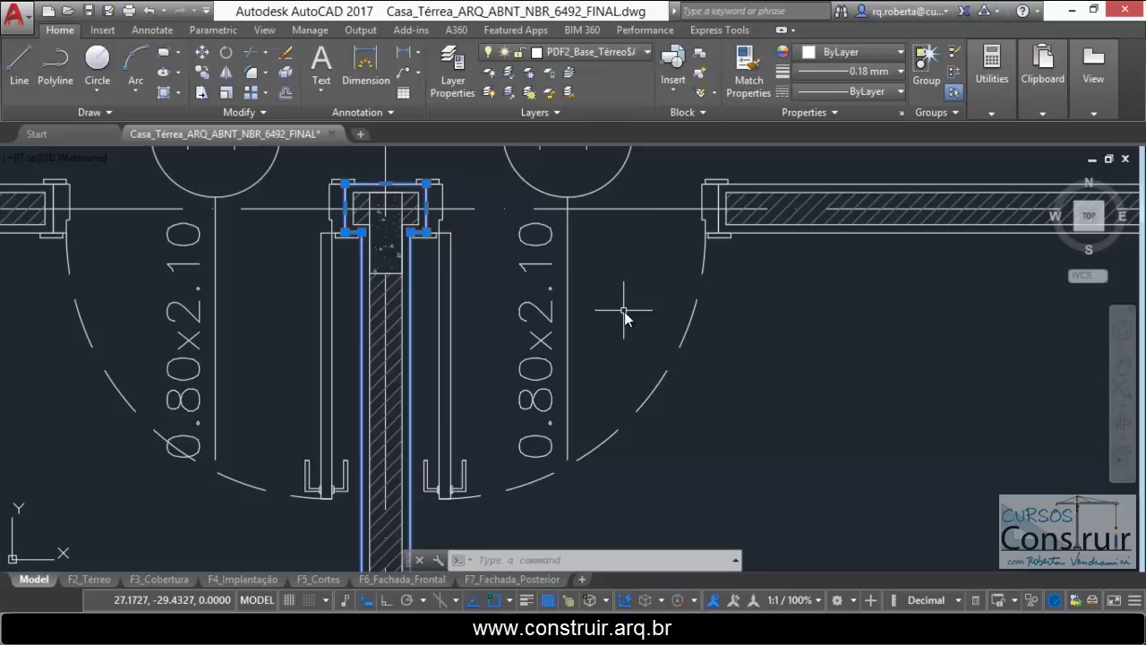
Step: Deselect and browse the PDF_ layers, keeping ARQ-PENA-01 current, then zoom out to all drawings
key(Escape)
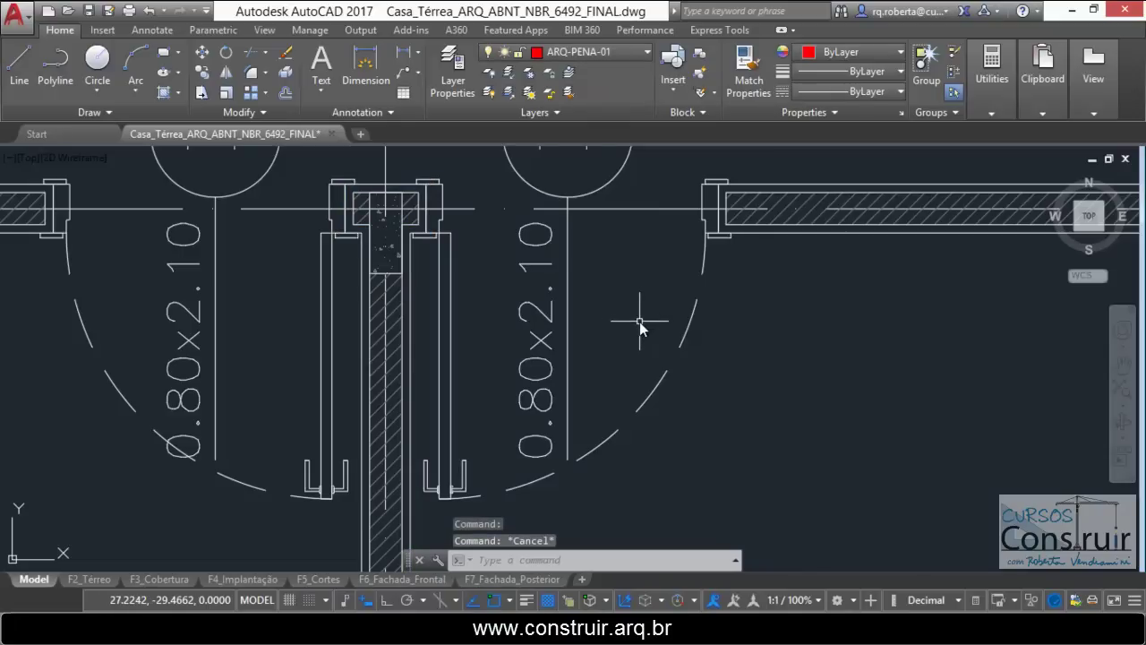
click(645, 59)
mouse_move(759, 200)
mouse_down()
mouse_move(758, 375)
mouse_move(681, 356)
mouse_up()
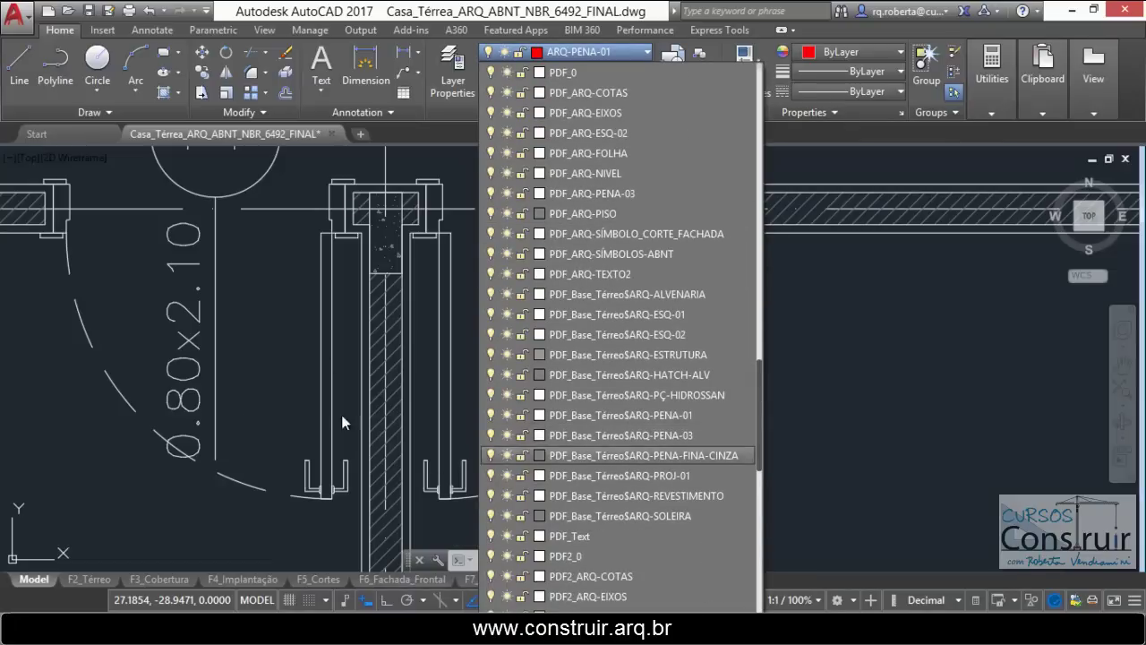
click(289, 263)
scroll(410, 326, down, 5)
scroll(409, 326, down, 4)
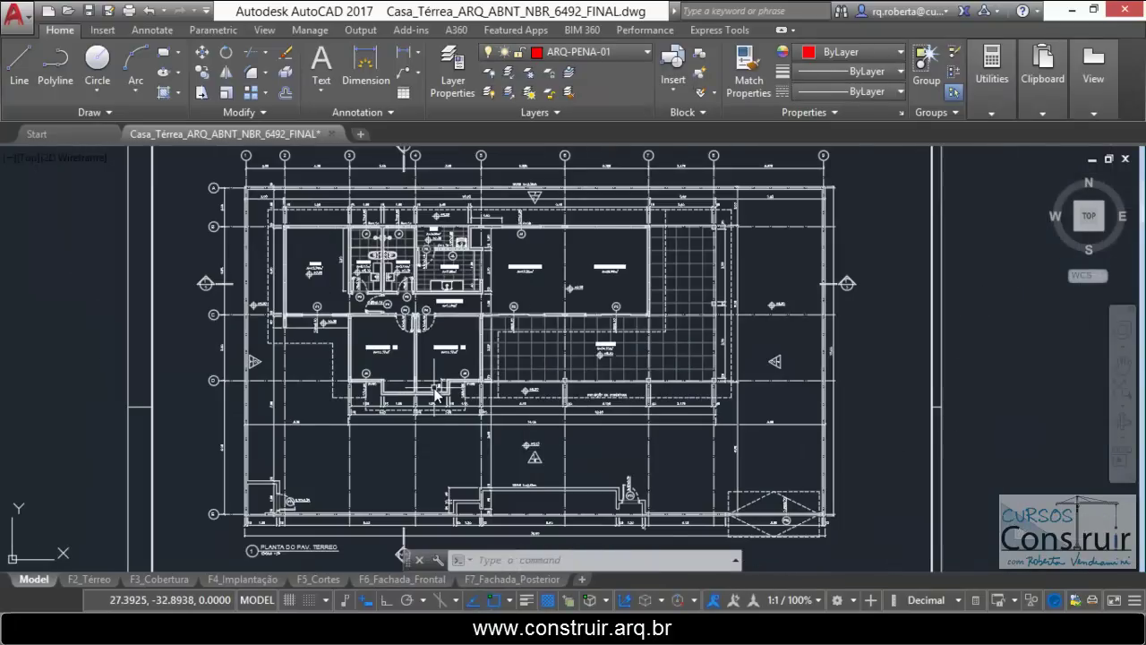
scroll(436, 392, down, 6)
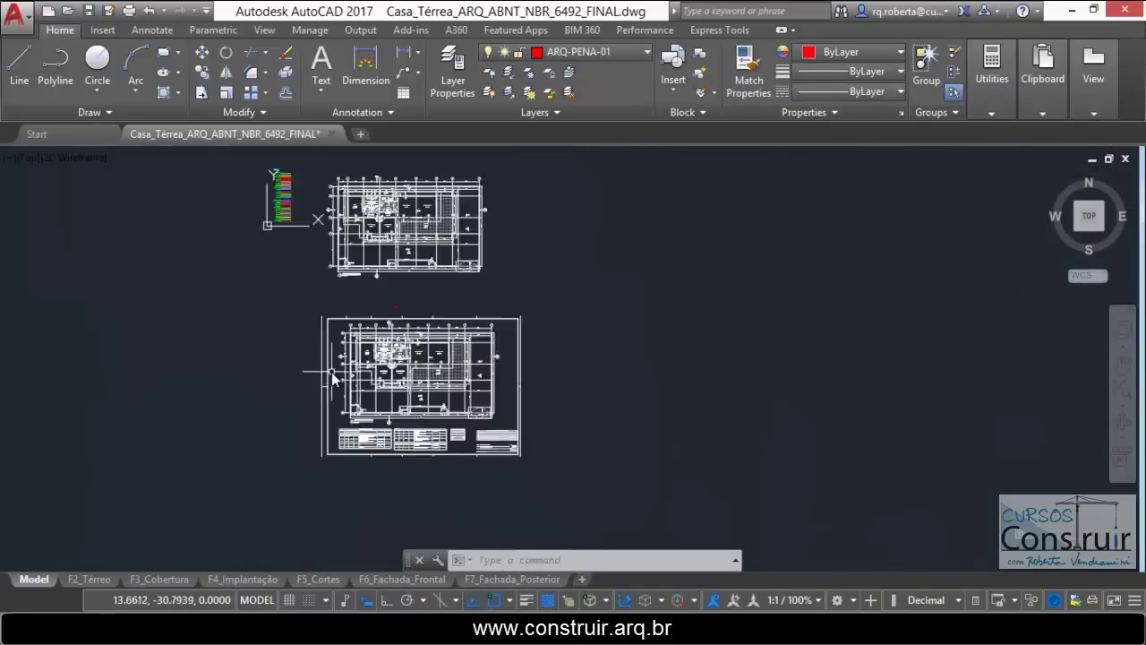
scroll(627, 264, up, 2)
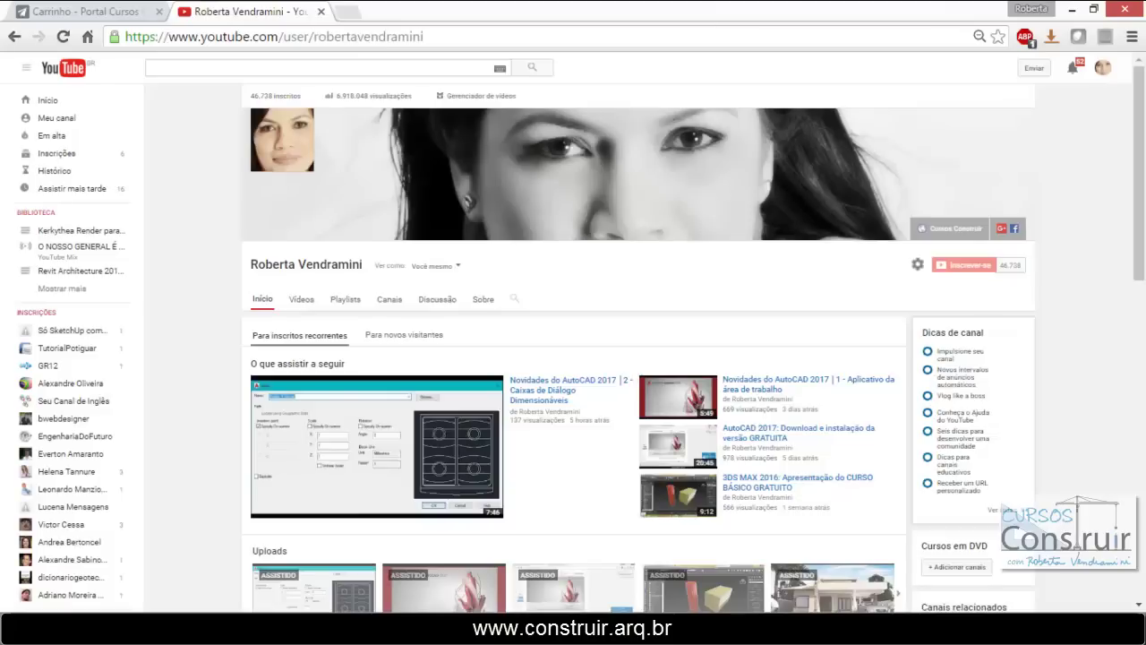
scroll(474, 328, down, 1)
scroll(474, 328, down, 1)
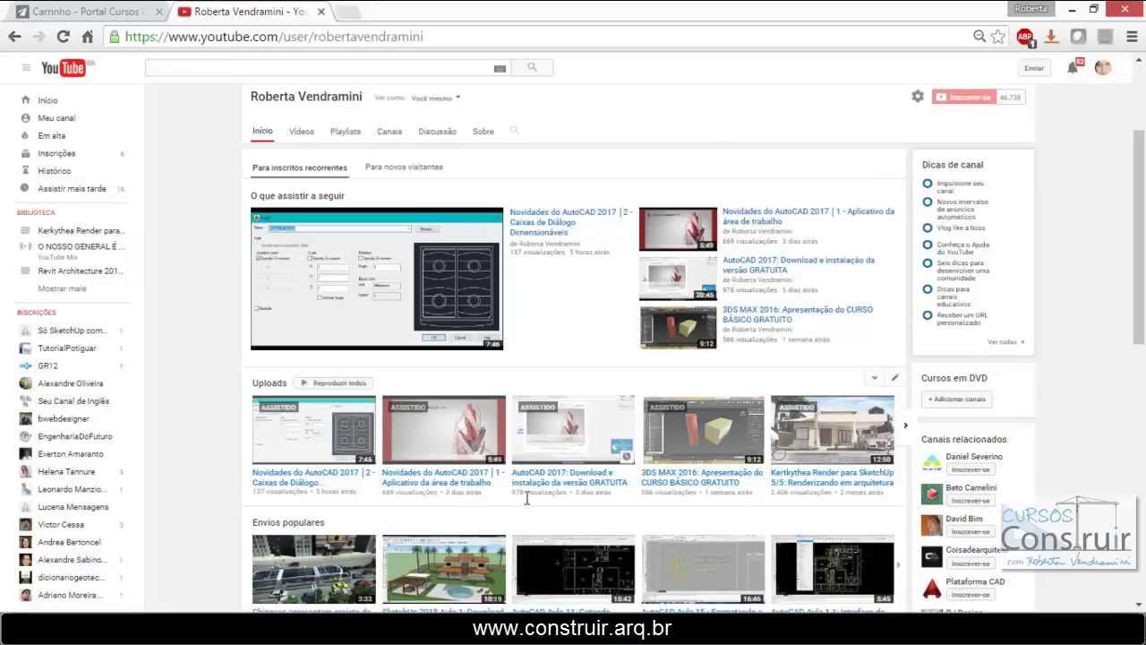
scroll(408, 349, down, 4)
scroll(550, 317, down, 2)
scroll(511, 309, up, 5)
scroll(441, 299, up, 2)
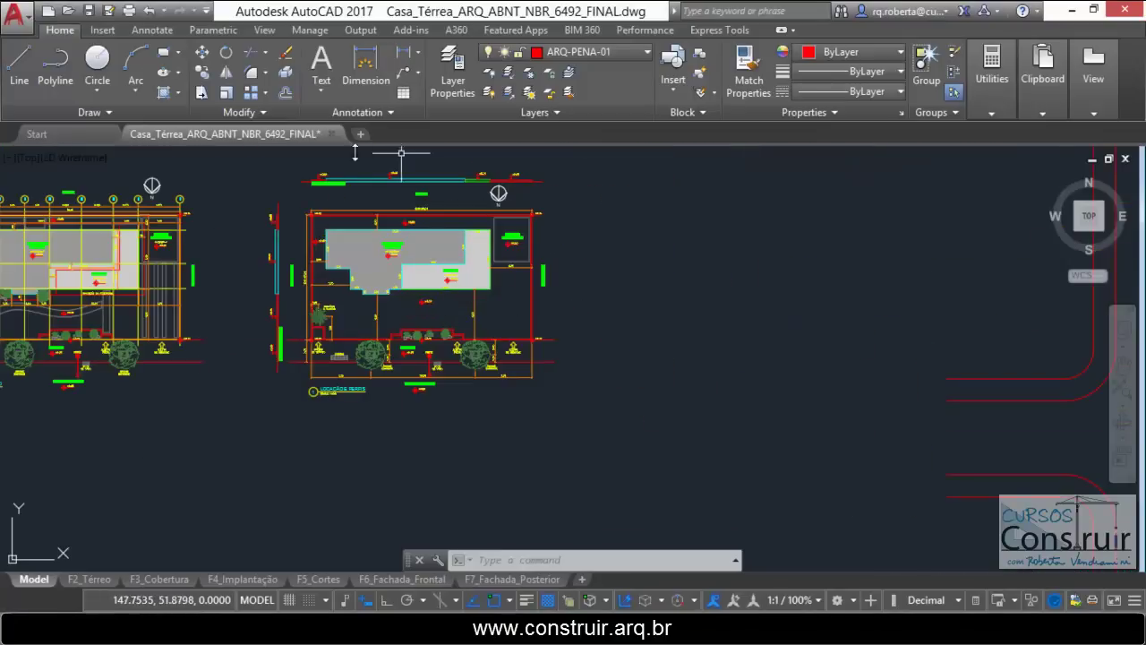
scroll(657, 338, down, 2)
scroll(236, 306, up, 3)
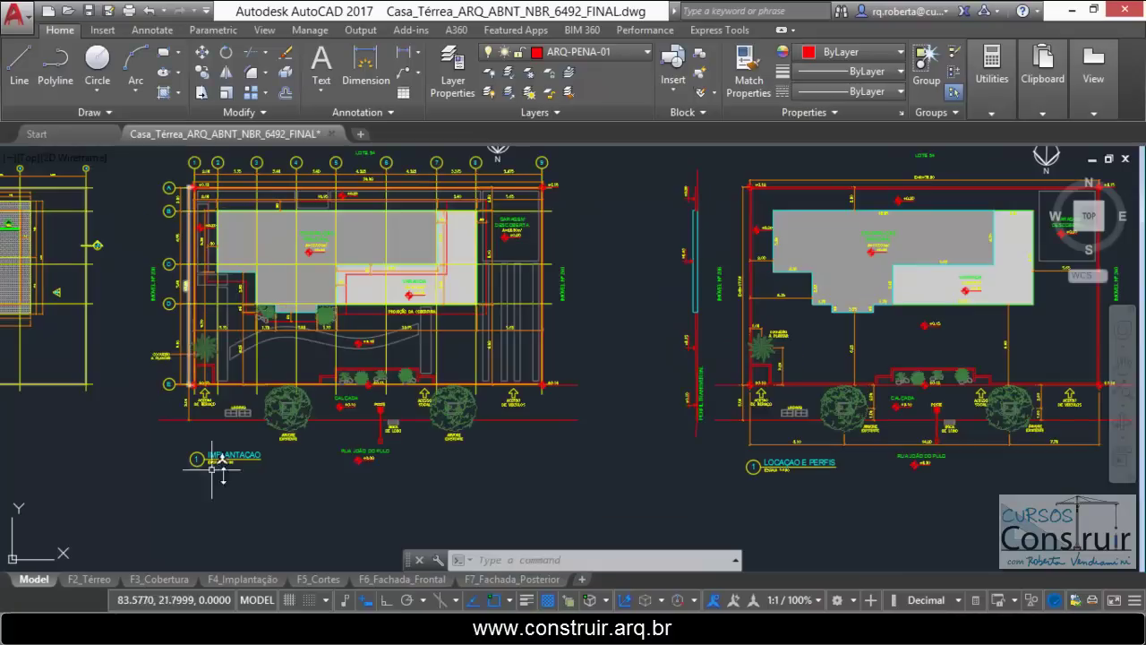
scroll(204, 483, up, 3)
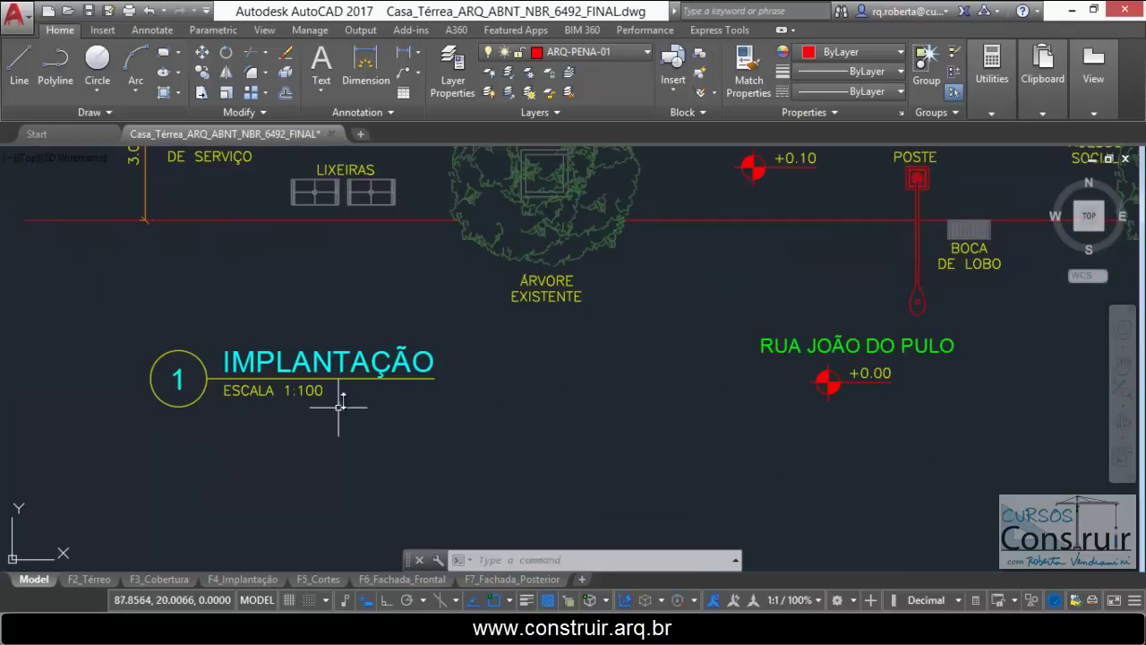
scroll(340, 406, down, 3)
scroll(347, 413, down, 5)
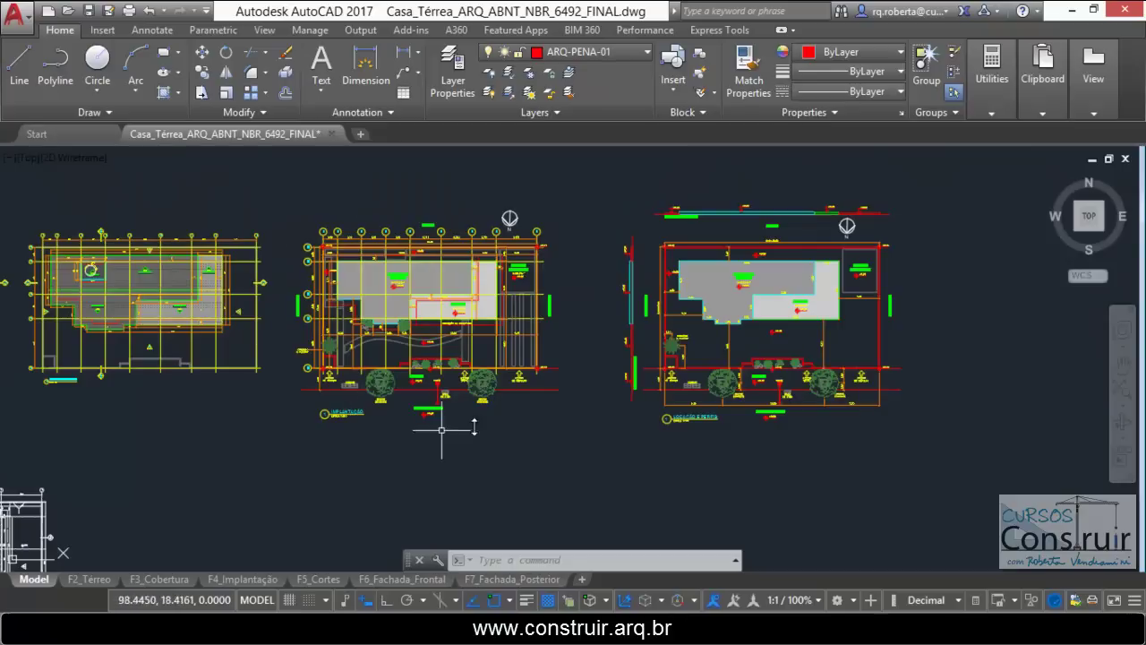
scroll(502, 233, down, 3)
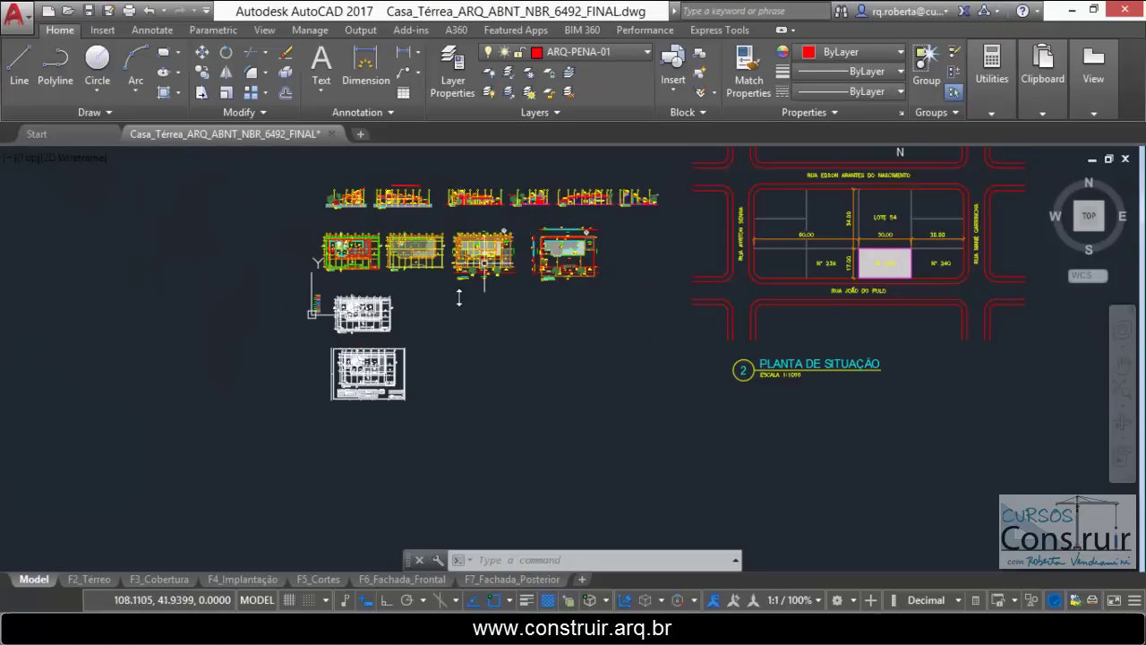
scroll(415, 376, up, 3)
scroll(358, 322, up, 5)
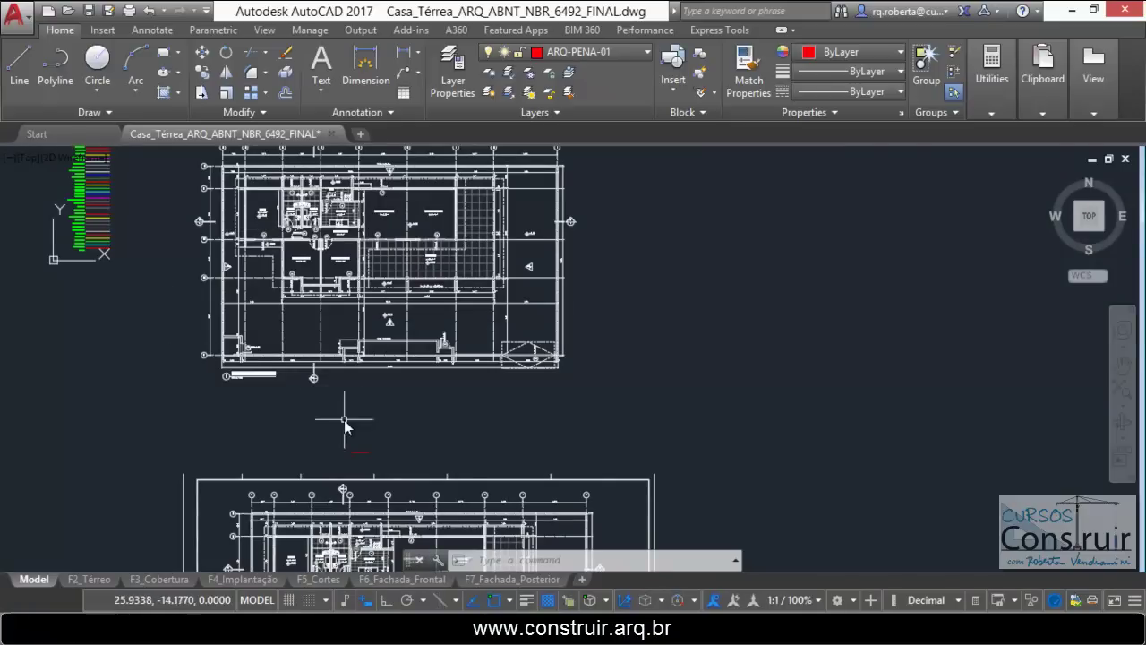
scroll(344, 420, down, 2)
scroll(227, 201, up, 2)
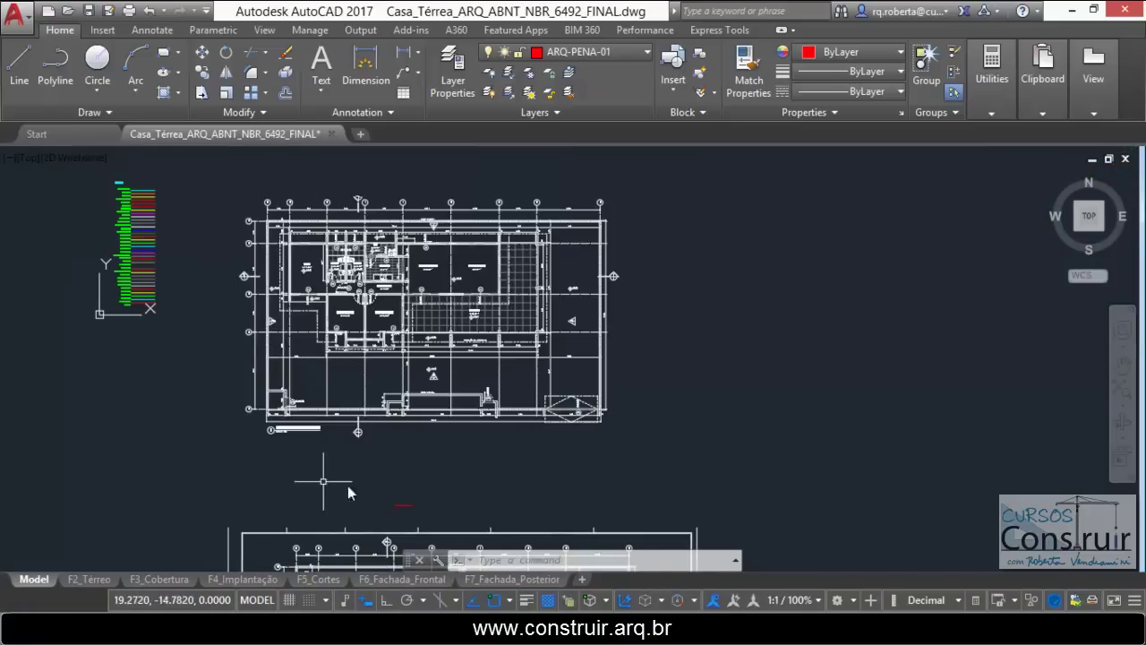
click(90, 579)
scroll(353, 247, down, 5)
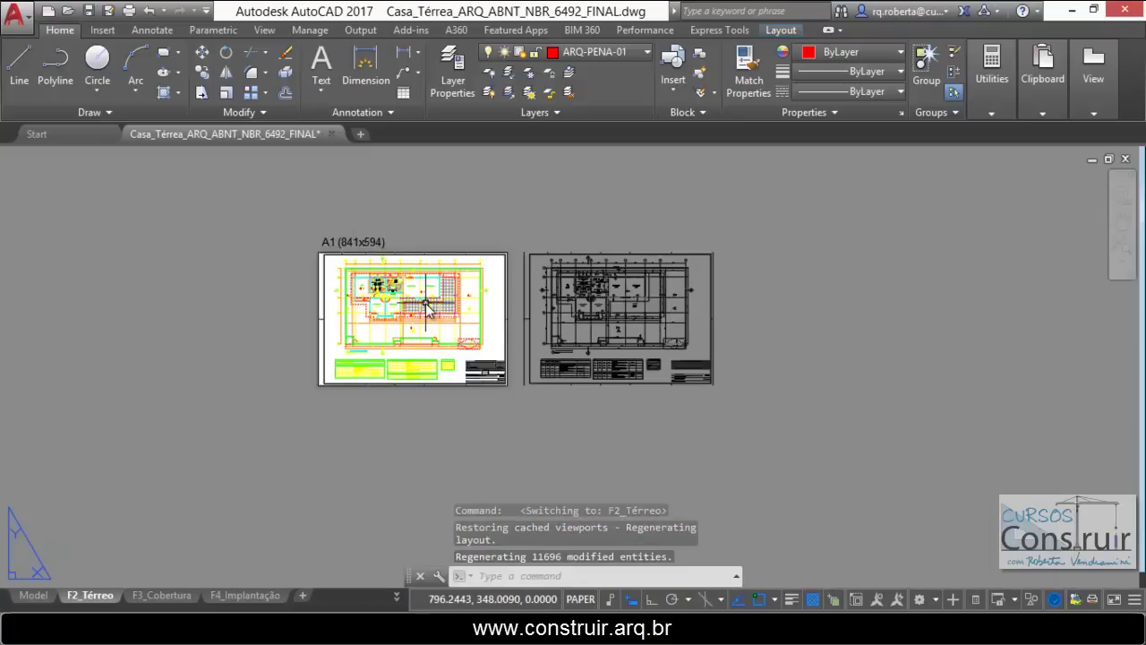
click(34, 595)
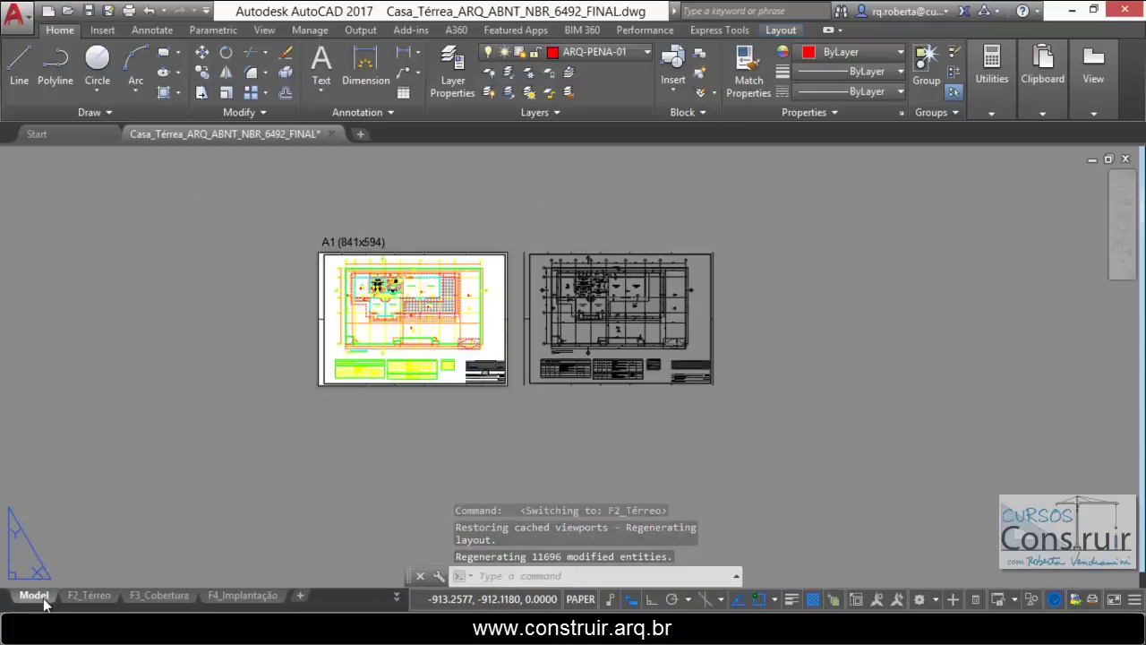
scroll(303, 501, down, 5)
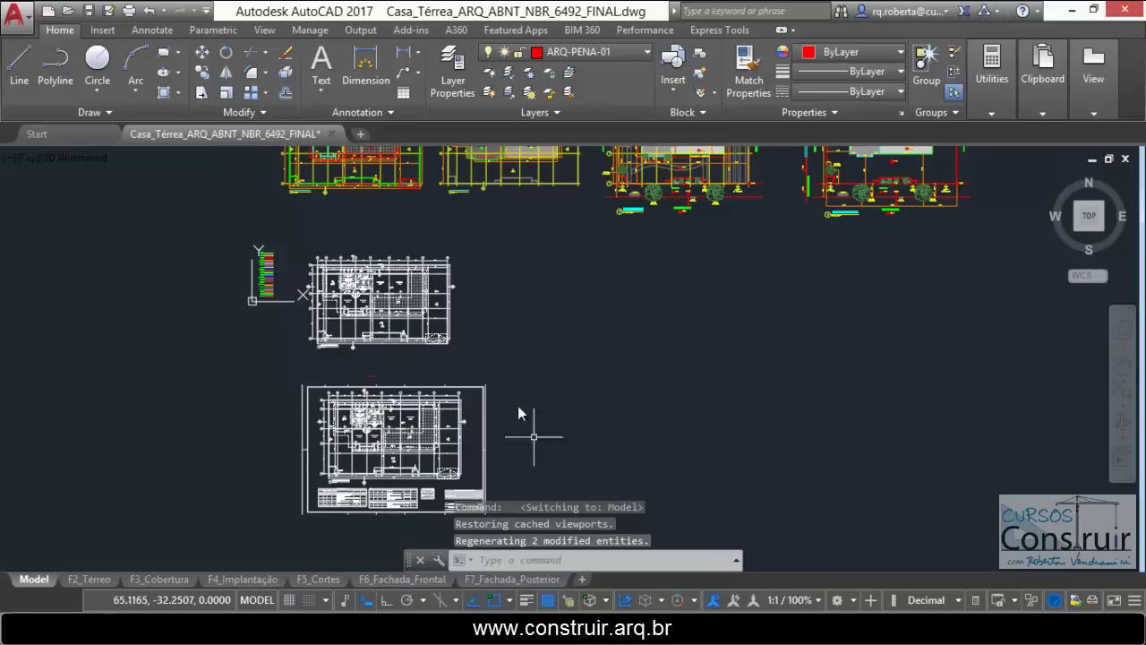
scroll(402, 298, up, 4)
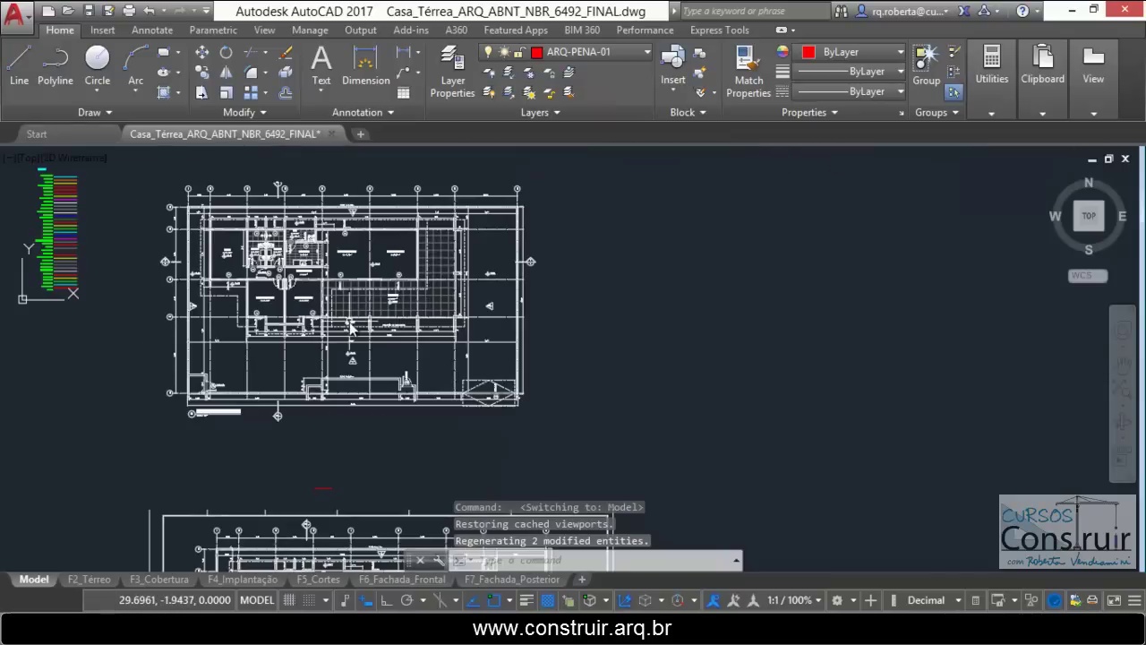
scroll(144, 175, down, 3)
scroll(143, 461, up, 3)
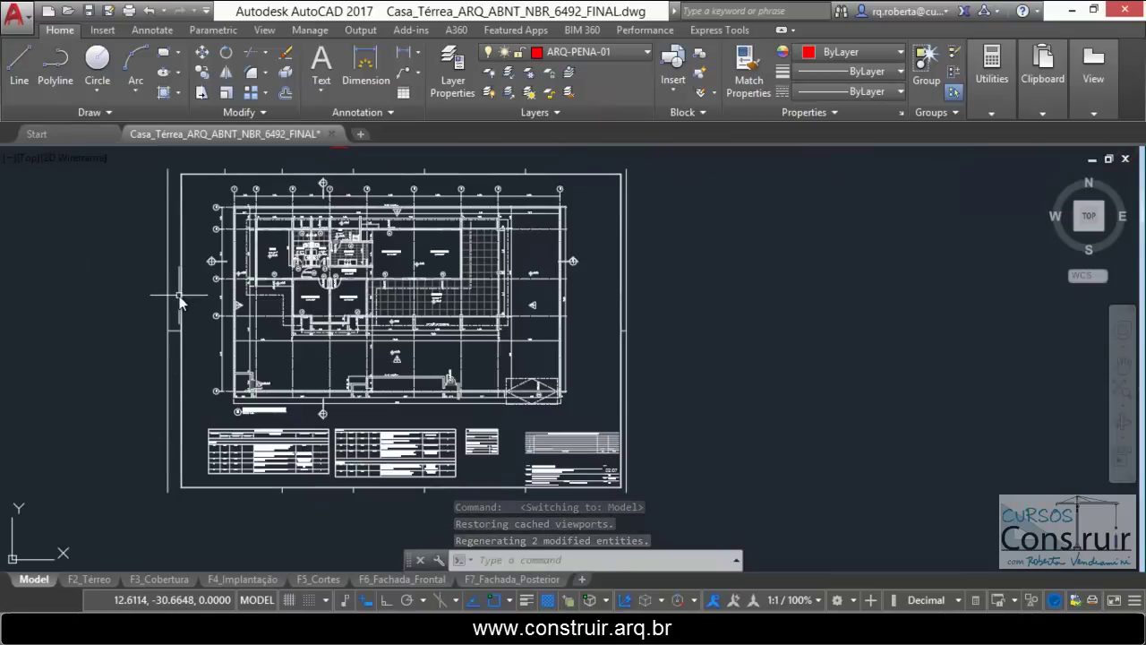
click(107, 582)
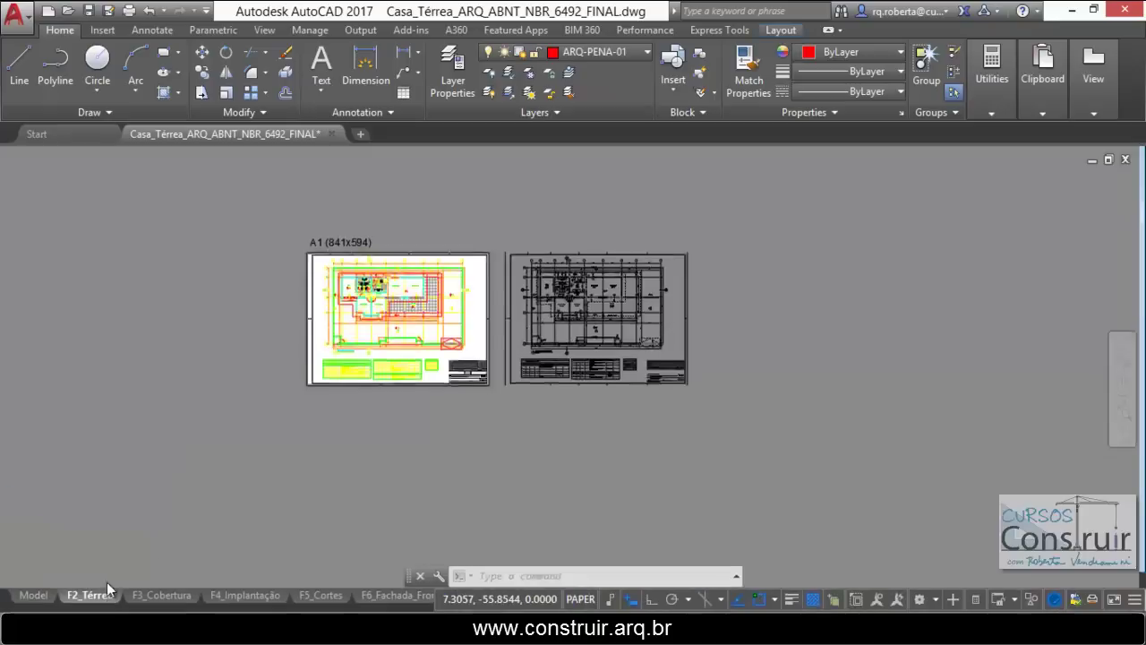
click(36, 594)
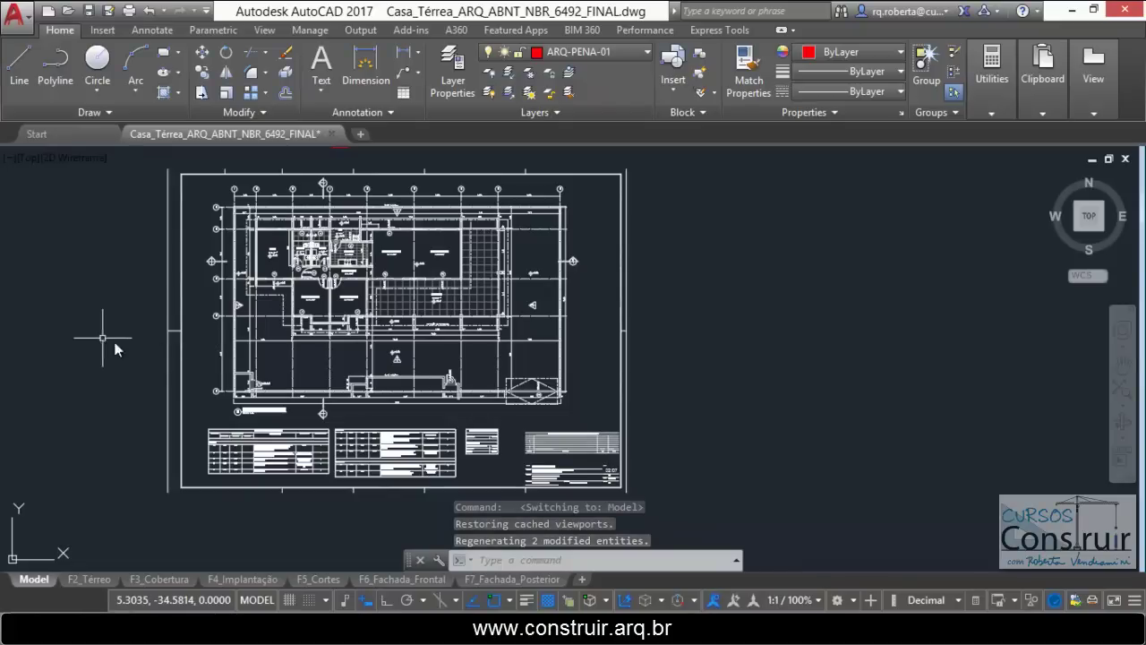
scroll(112, 331, down, 5)
scroll(250, 350, down, 7)
scroll(274, 327, up, 2)
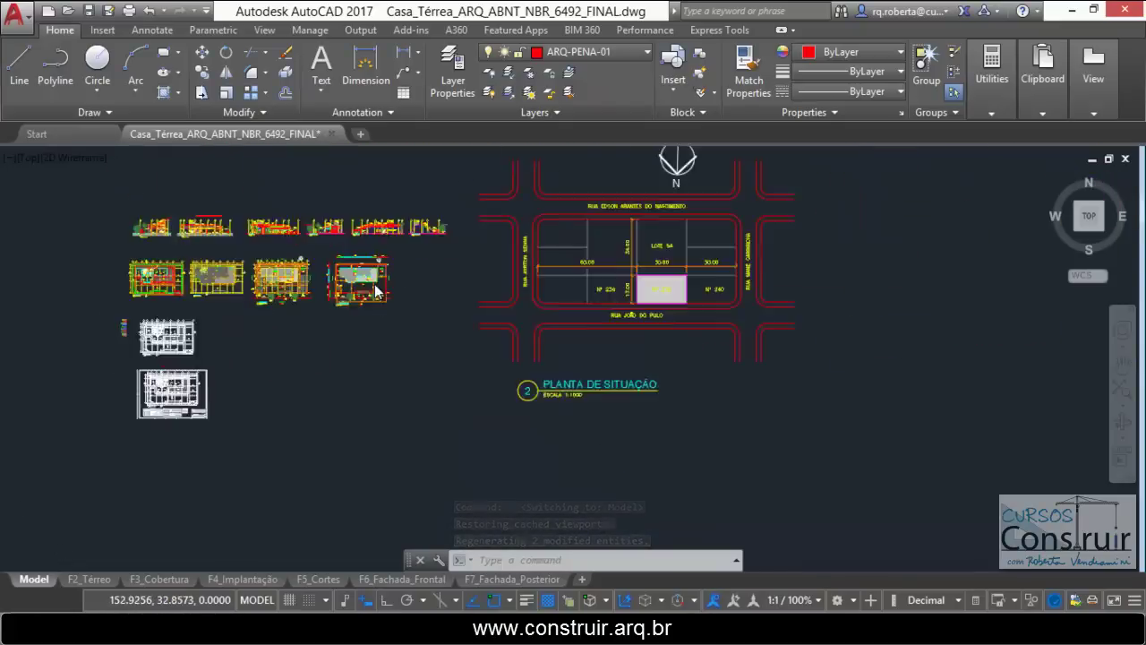
scroll(280, 295, up, 6)
scroll(178, 356, down, 2)
scroll(178, 351, up, 2)
scroll(167, 364, down, 2)
scroll(165, 362, up, 2)
Step: Run PDFIMPORT from a file and choose implantacao1-100-model.pdf to reach its import settings
text(P)
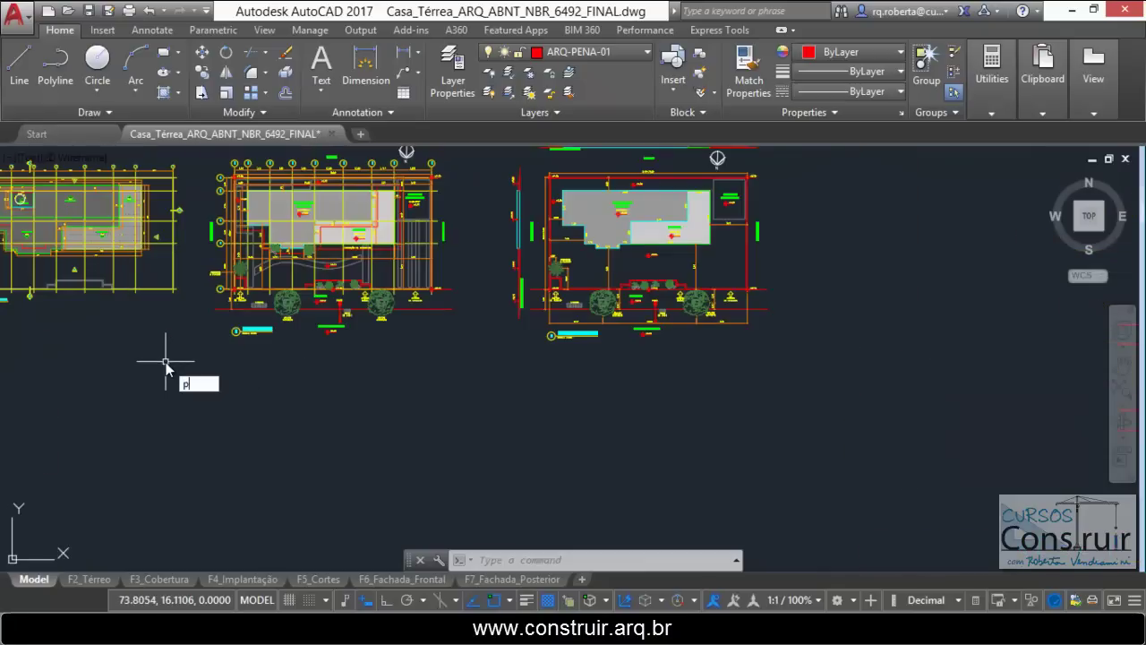
text(DF)
click(232, 399)
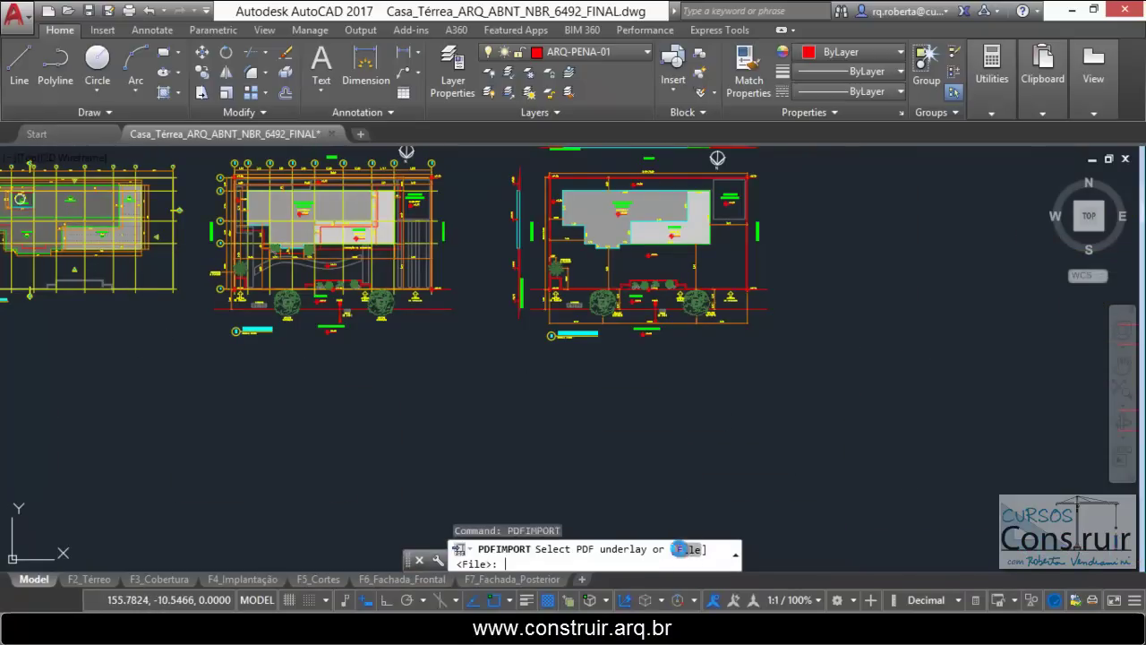
click(682, 549)
click(461, 287)
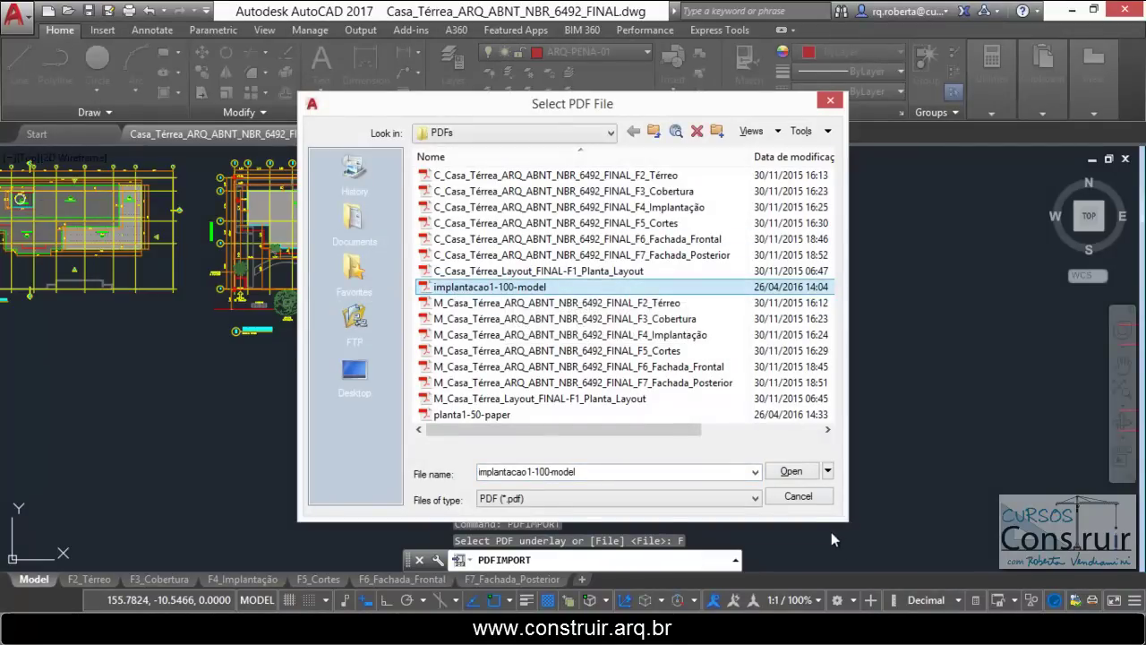
click(793, 472)
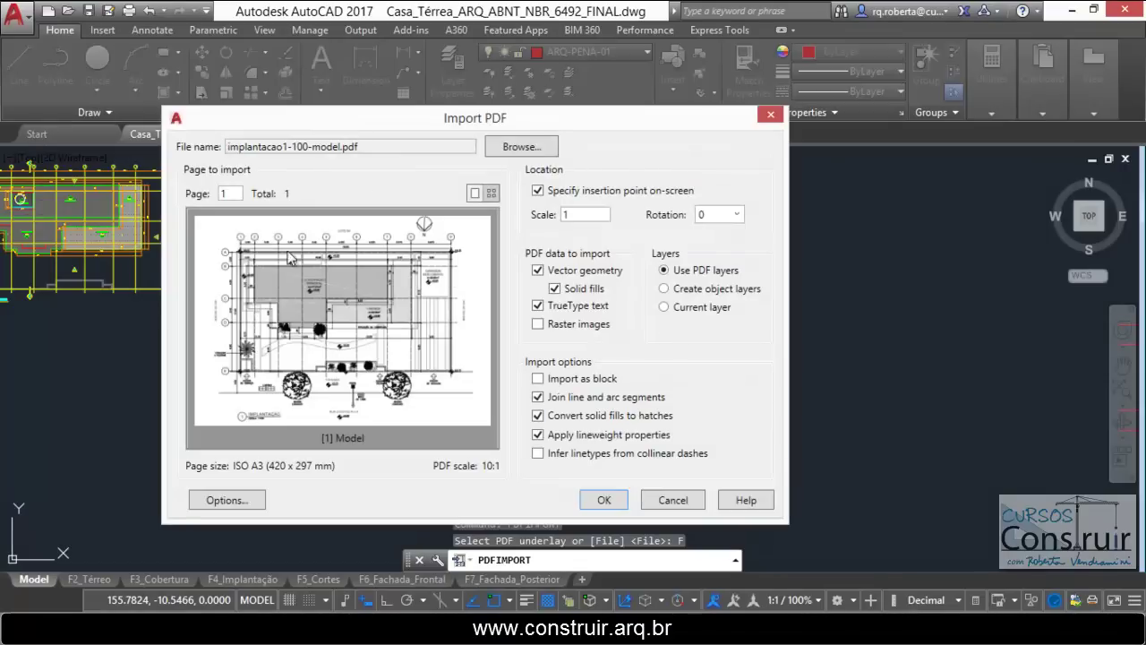
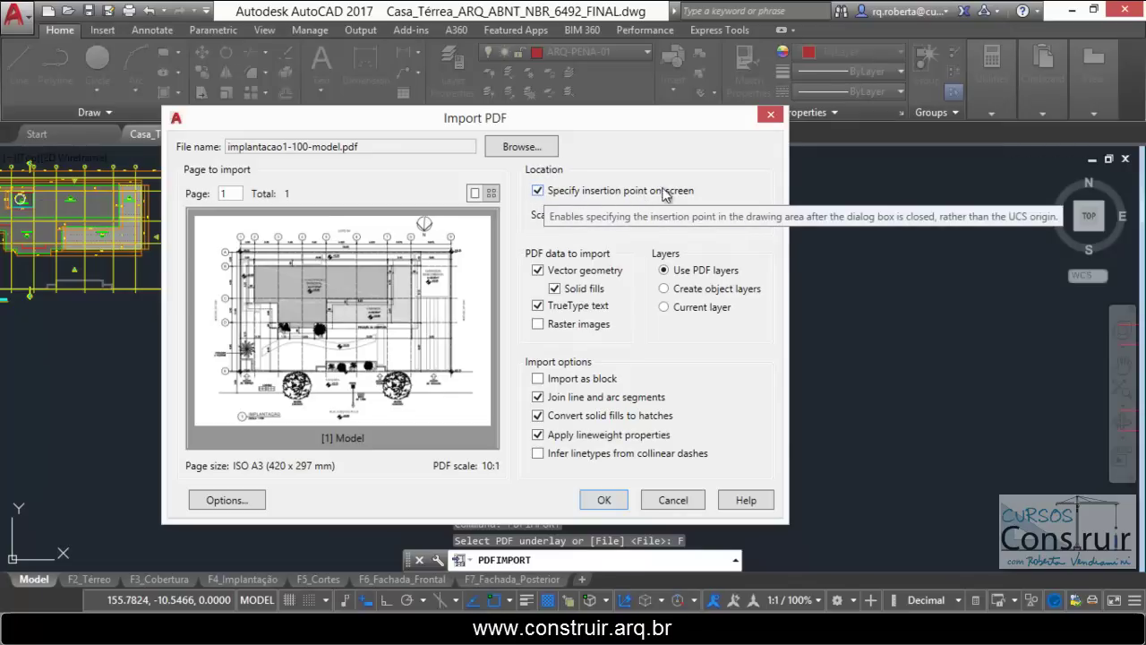
Step: Import implantacao1-100-model.pdf with the default settings and place it at a picked point
click(596, 499)
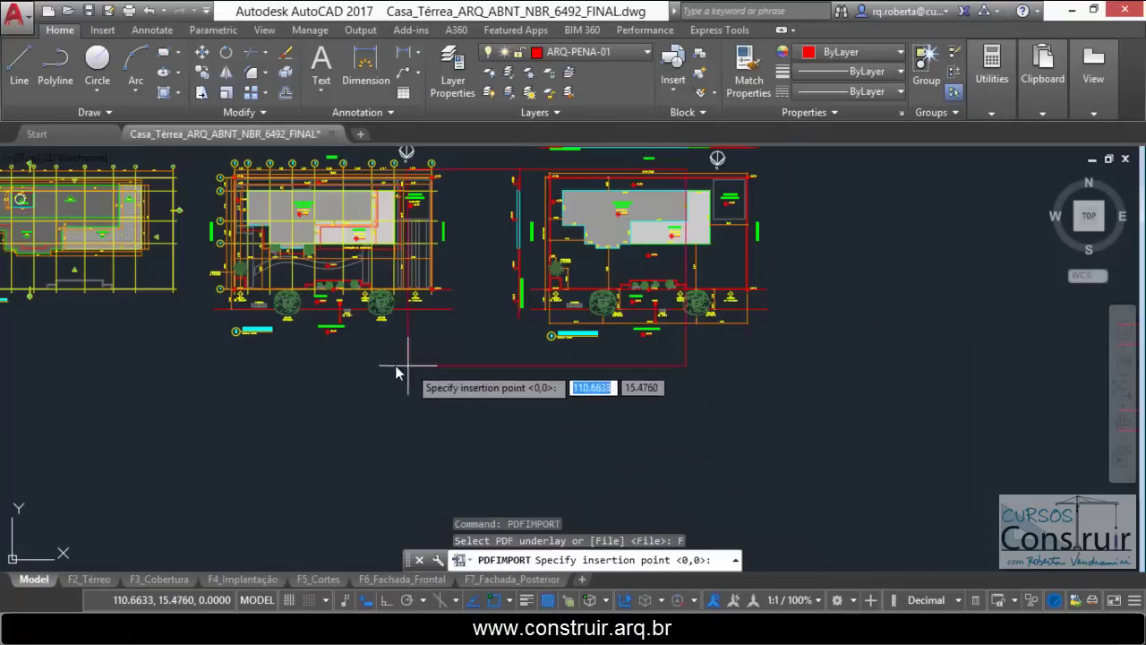
scroll(385, 367, down, 3)
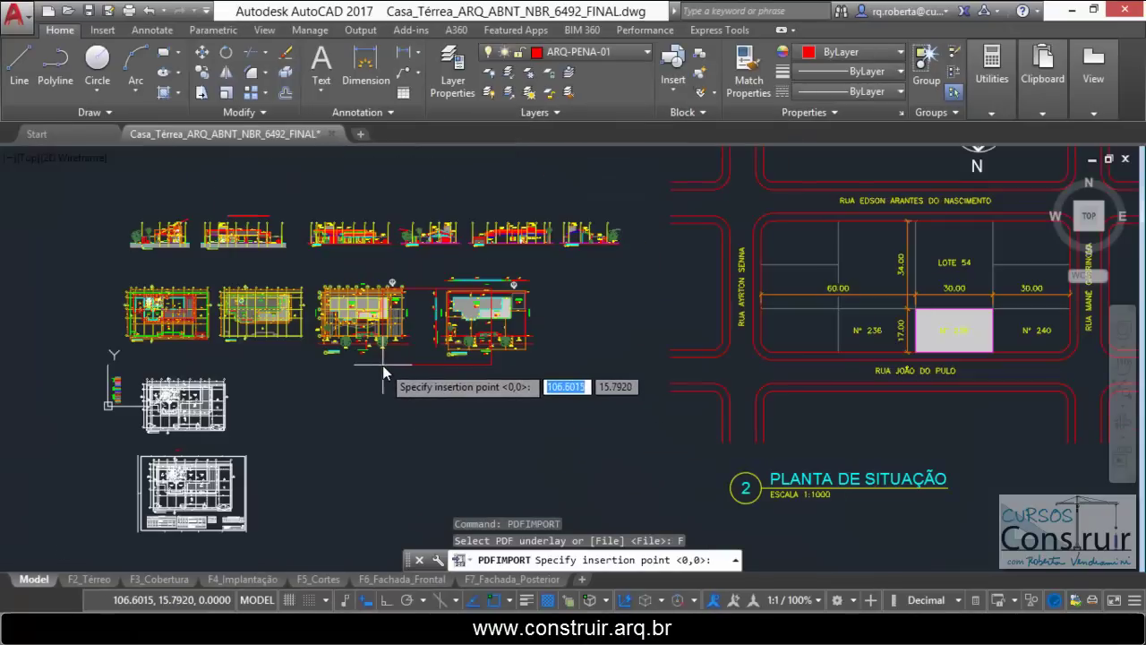
click(307, 440)
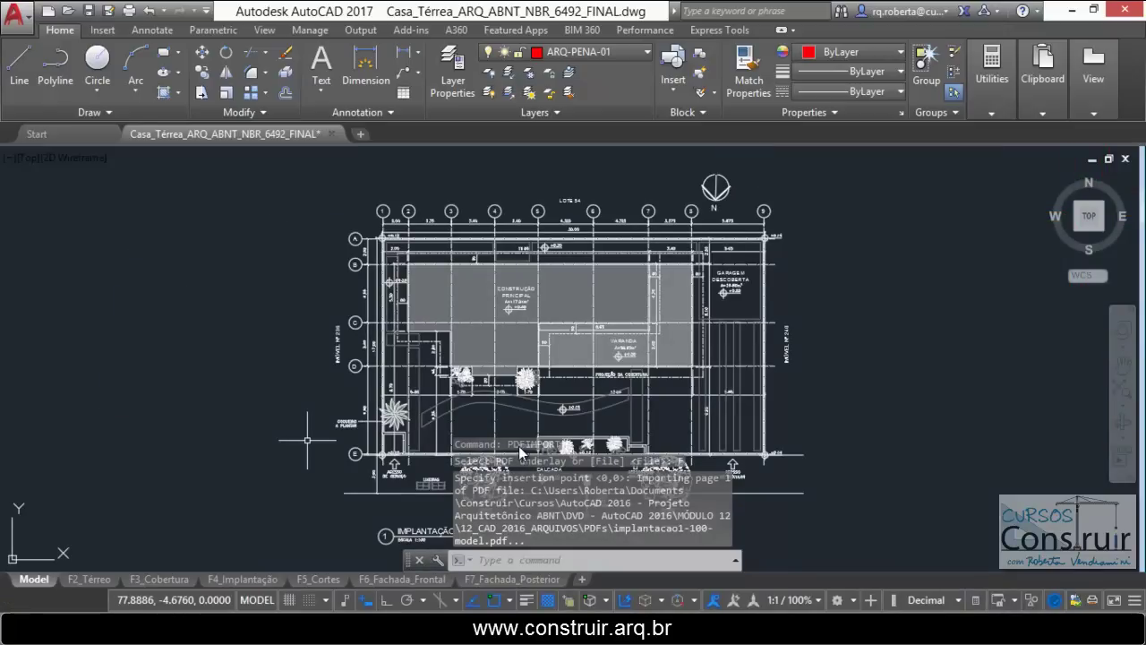
Step: Reapply the SOLID pattern to the main building's grey hatch
scroll(519, 453, down, 5)
scroll(412, 347, up, 5)
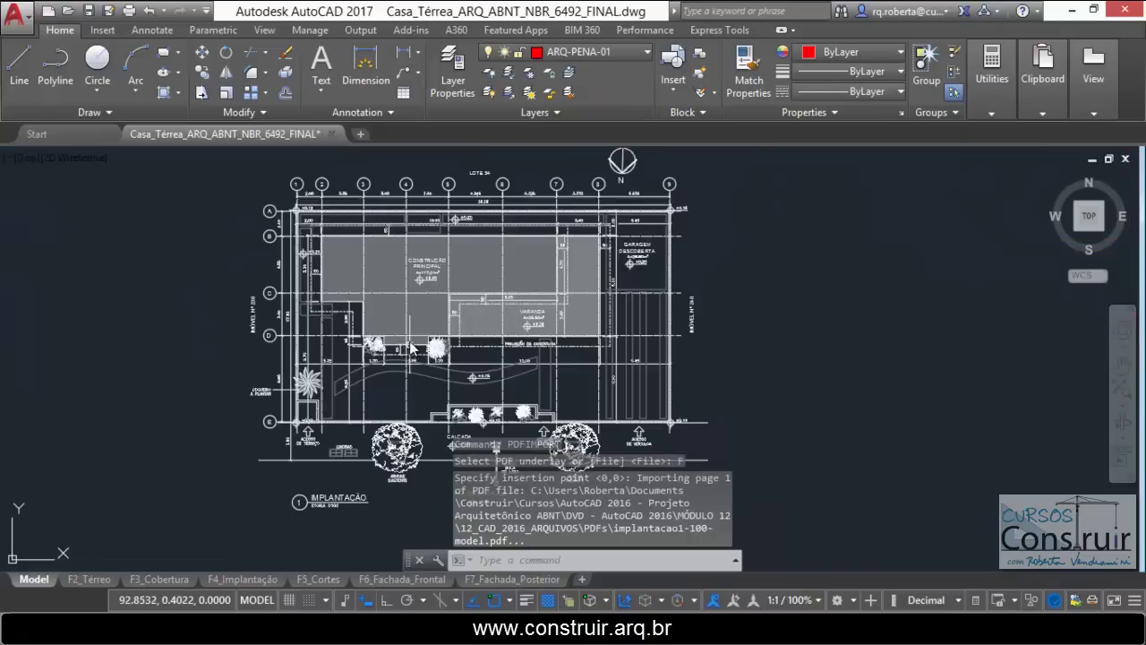
scroll(385, 263, up, 3)
click(386, 264)
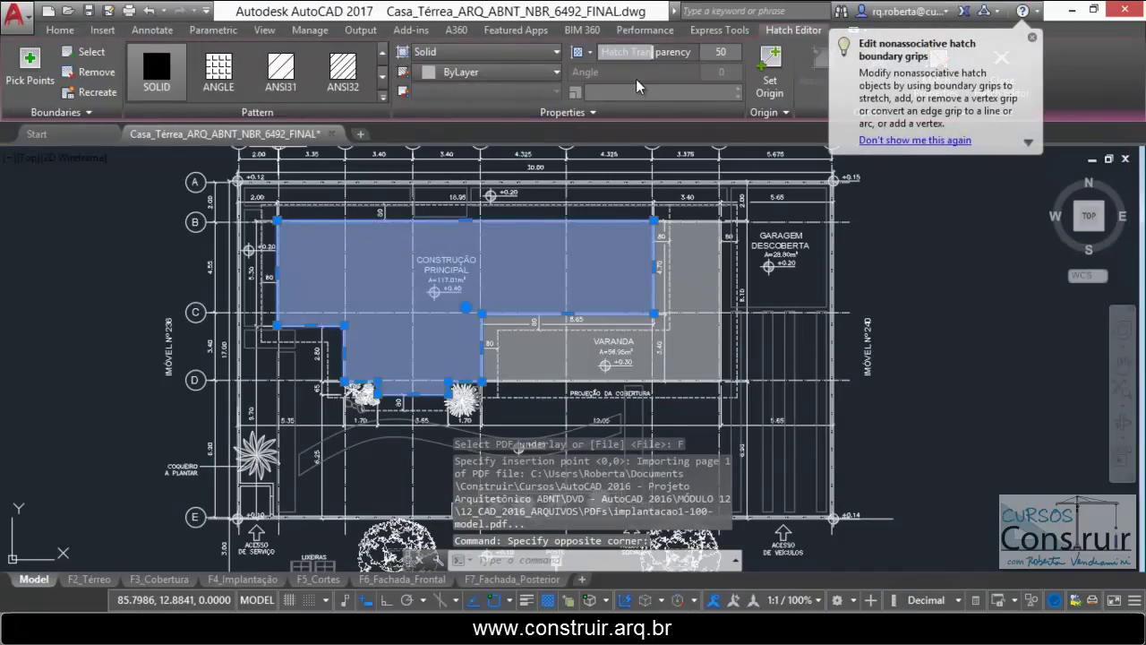
click(157, 72)
key(Escape)
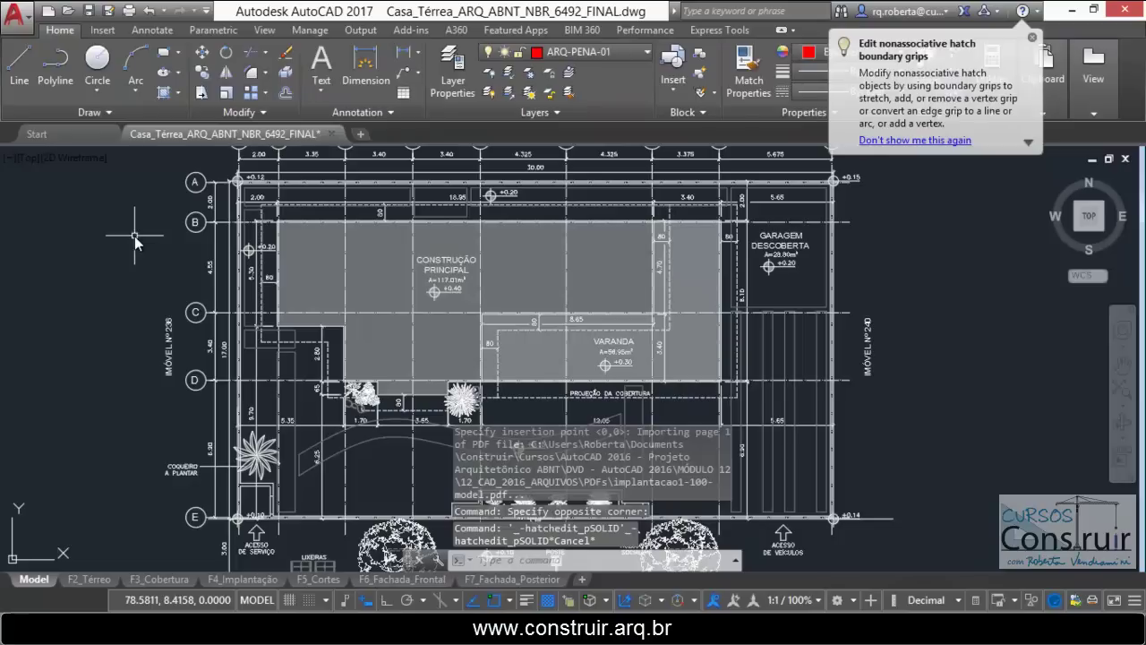
scroll(274, 248, down, 2)
scroll(274, 247, down, 2)
scroll(307, 281, up, 2)
scroll(566, 283, up, 3)
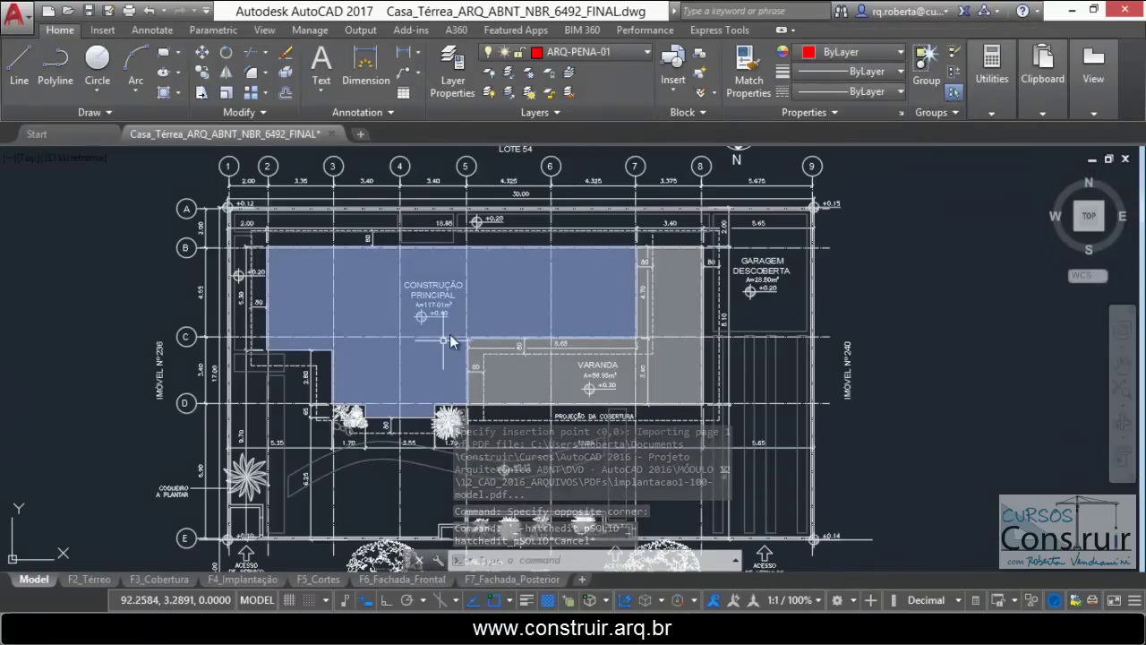
scroll(280, 326, down, 2)
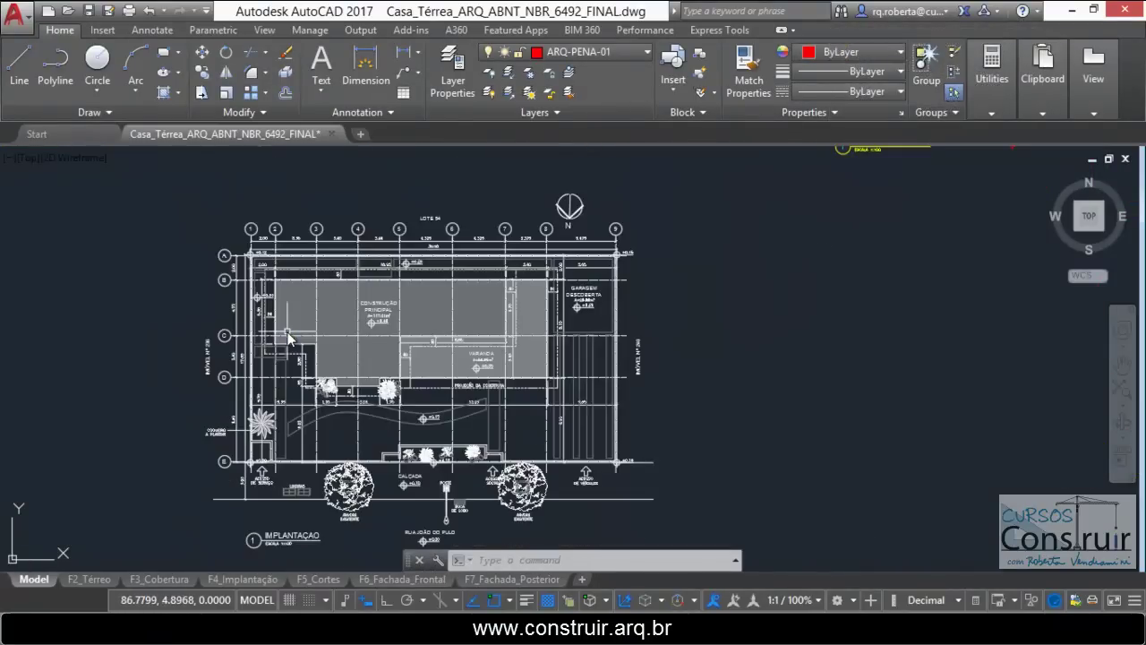
scroll(247, 242, up, 2)
scroll(257, 304, up, 3)
scroll(257, 304, up, 2)
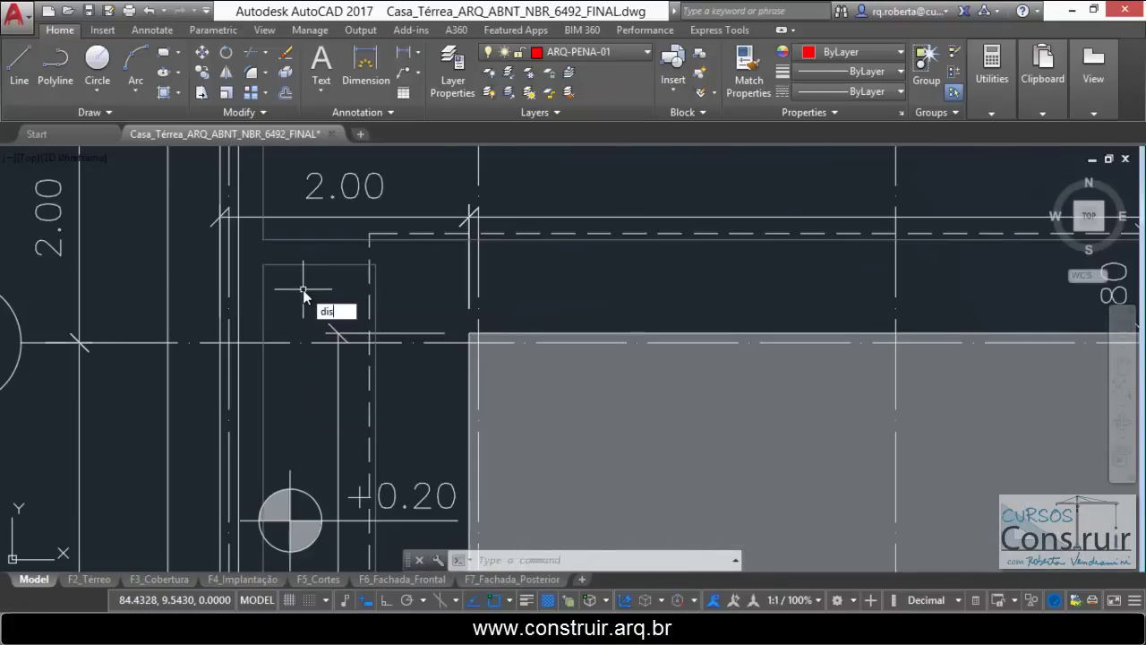
key(Return)
scroll(327, 222, up, 1)
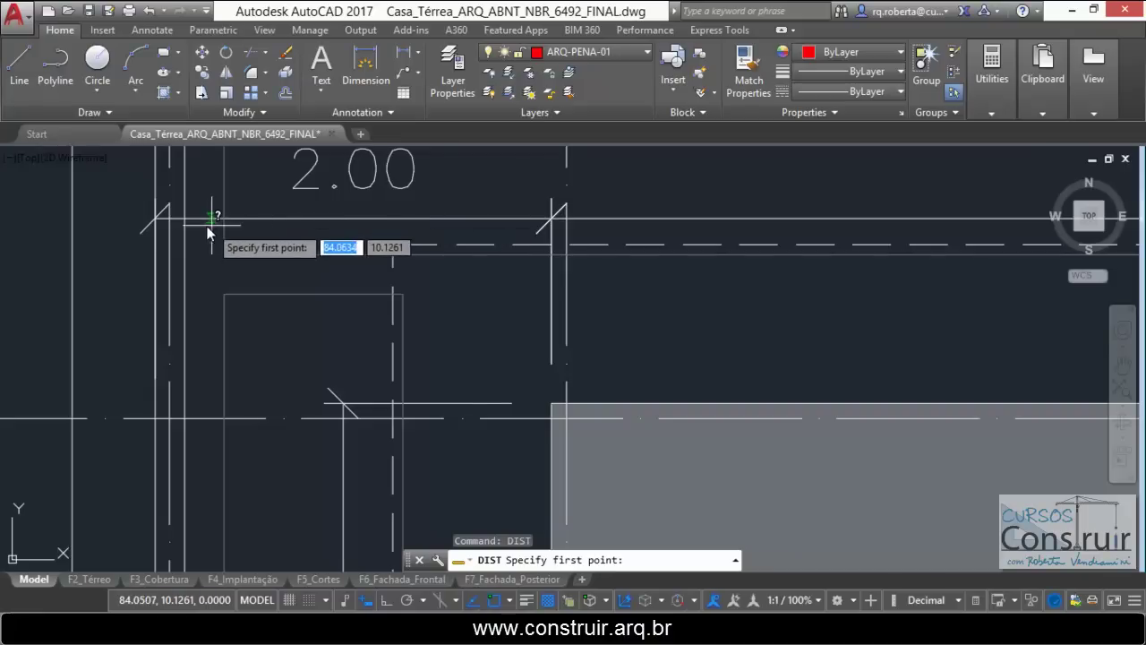
click(156, 219)
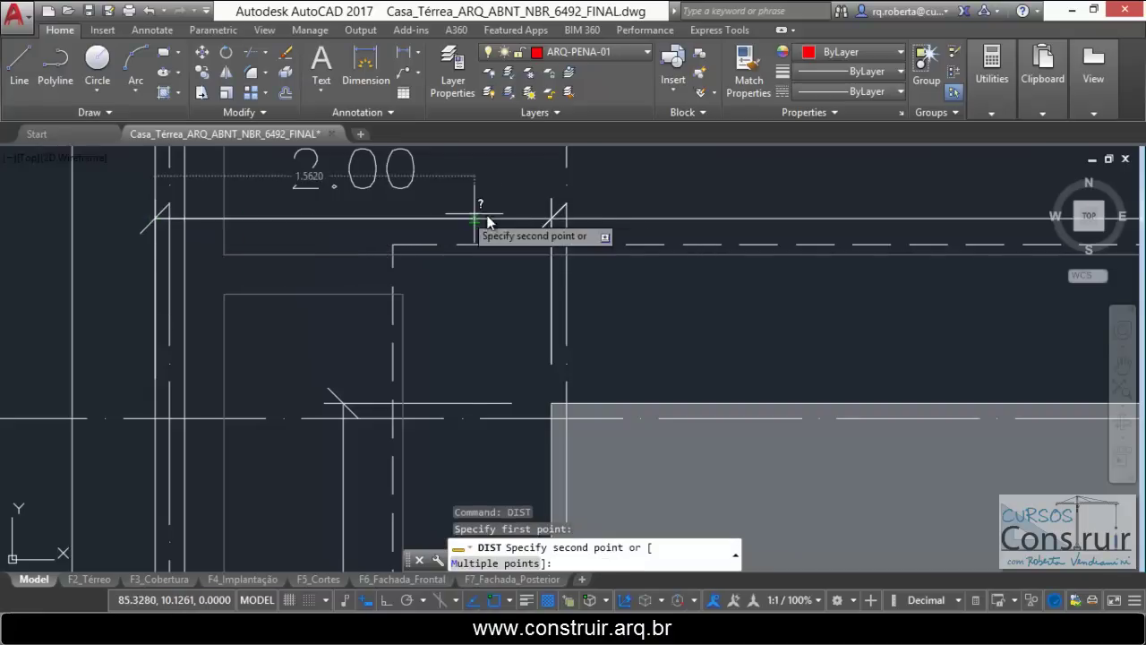
scroll(553, 221, up, 2)
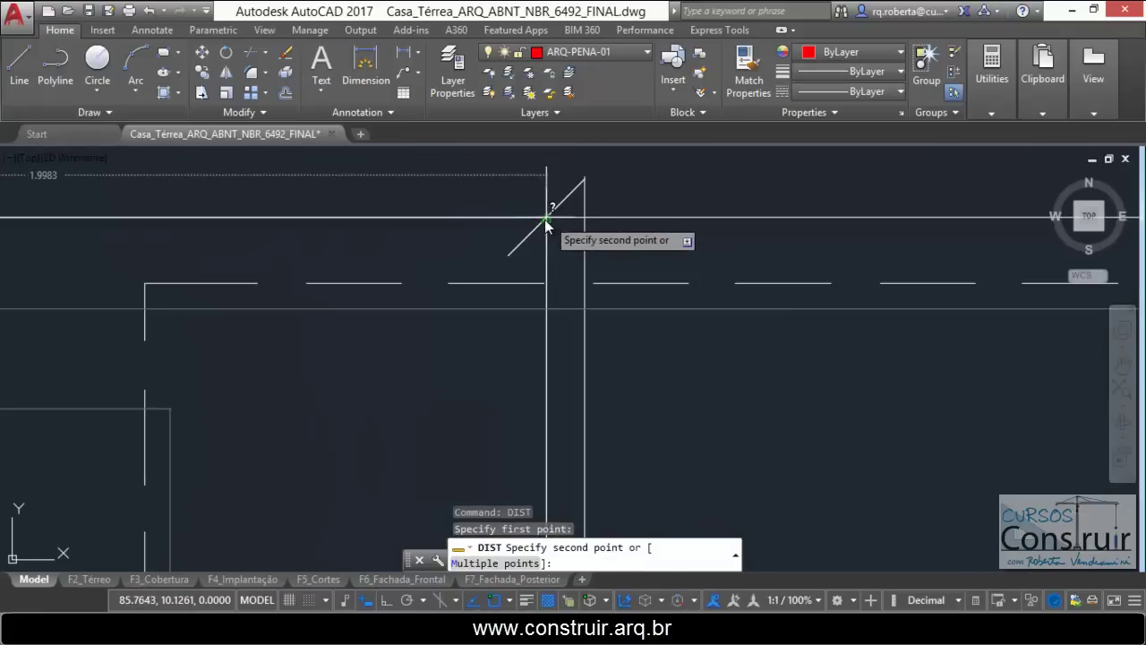
scroll(551, 228, up, 1)
scroll(548, 237, up, 1)
scroll(548, 237, down, 1)
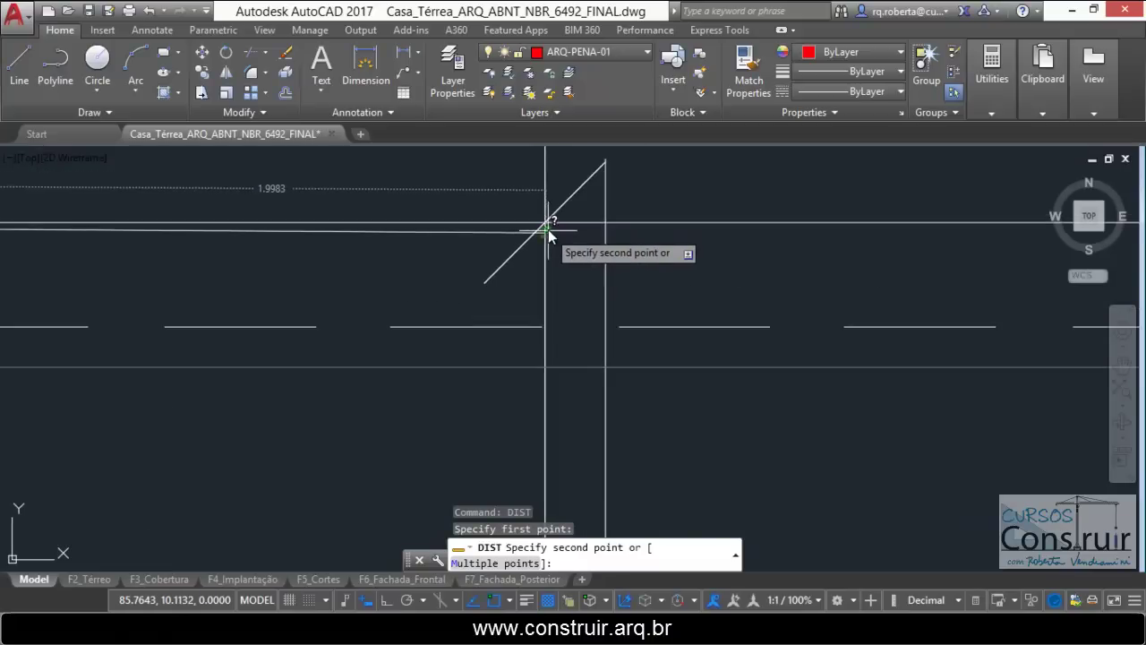
scroll(549, 235, down, 1)
scroll(549, 235, down, 1)
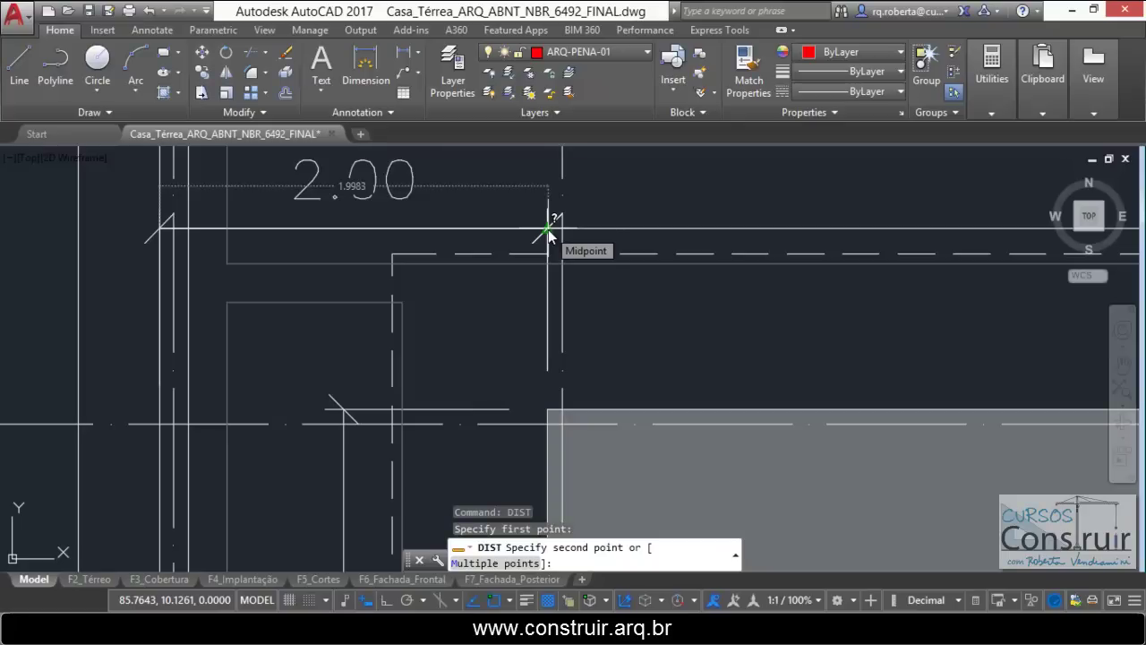
key(Escape)
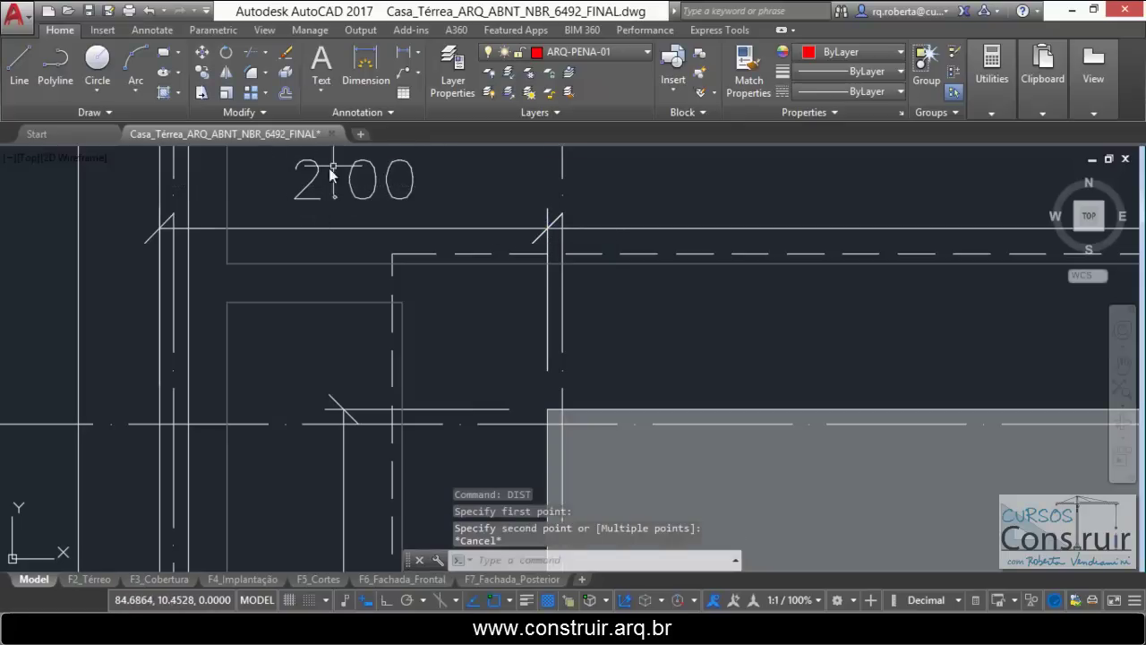
scroll(302, 198, down, 5)
scroll(295, 241, down, 5)
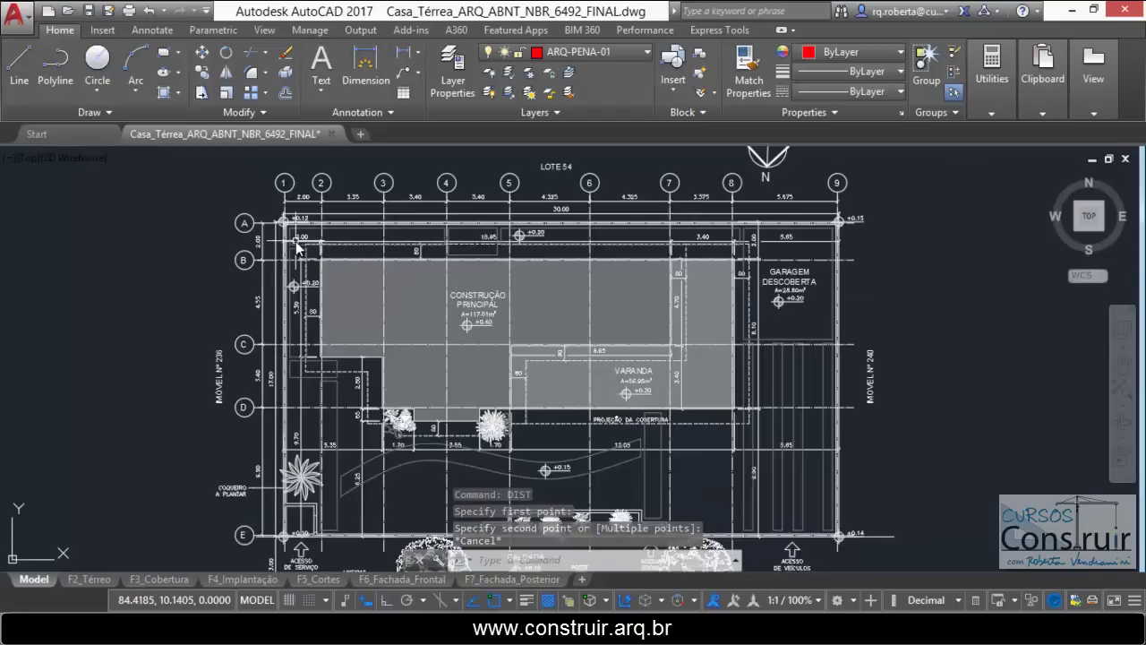
scroll(269, 376, down, 5)
scroll(259, 410, down, 1)
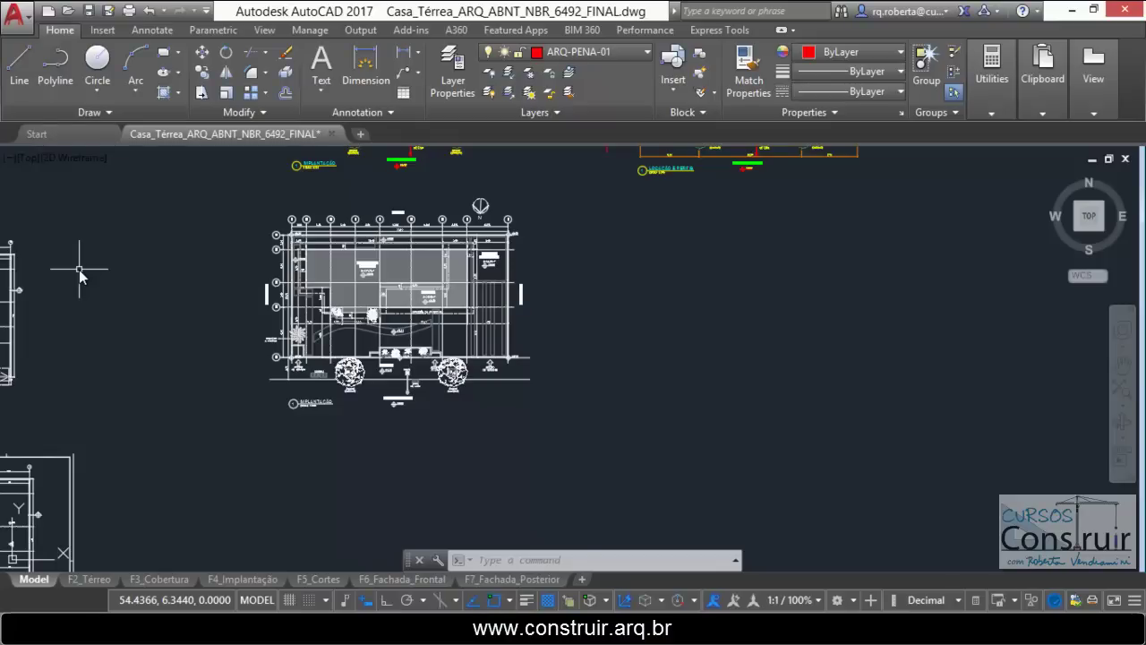
scroll(79, 268, down, 4)
scroll(84, 282, down, 4)
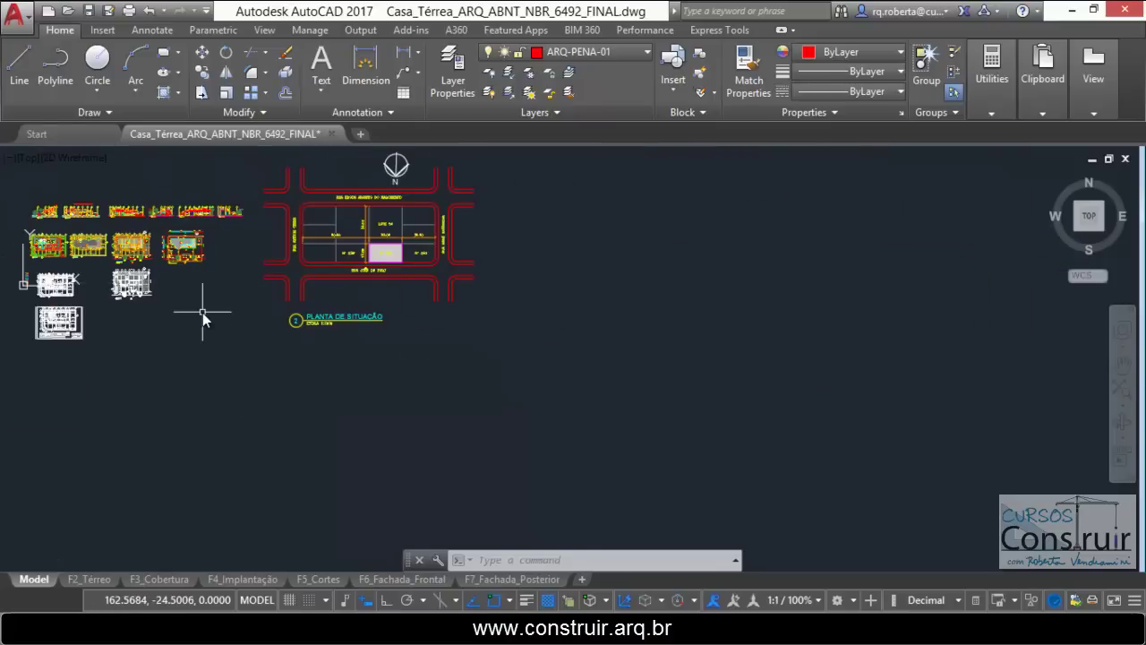
Step: Start MOVE and select the whole imported site plan with window and crossing selections
text(m)
key(Return)
scroll(121, 281, up, 3)
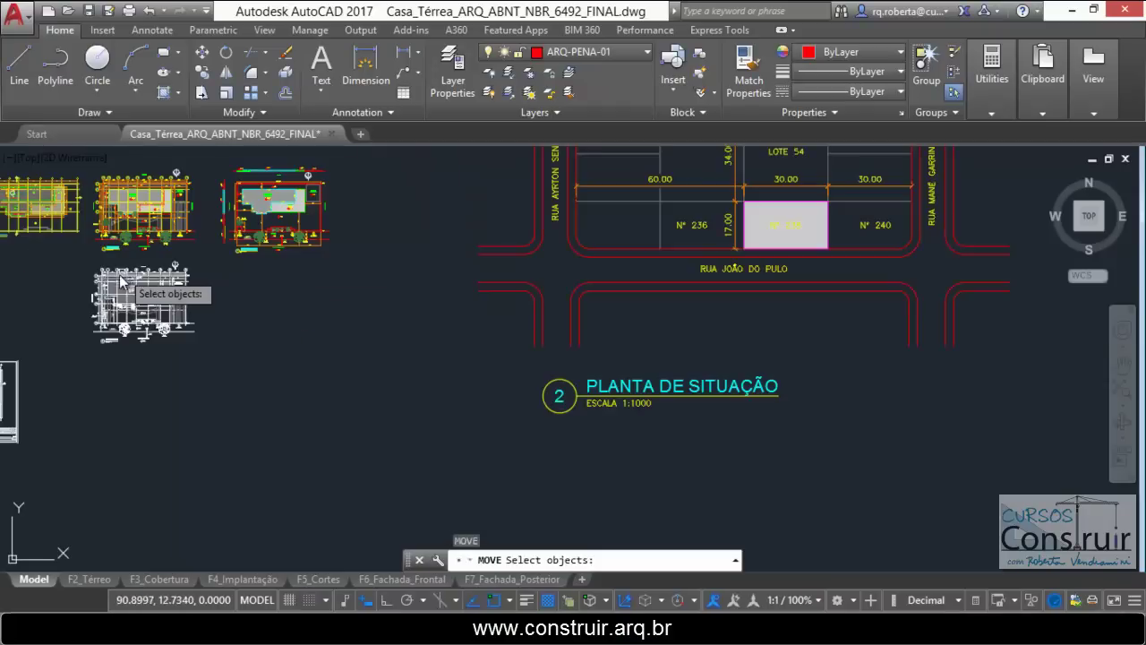
scroll(122, 281, up, 5)
click(87, 249)
scroll(183, 246, down, 4)
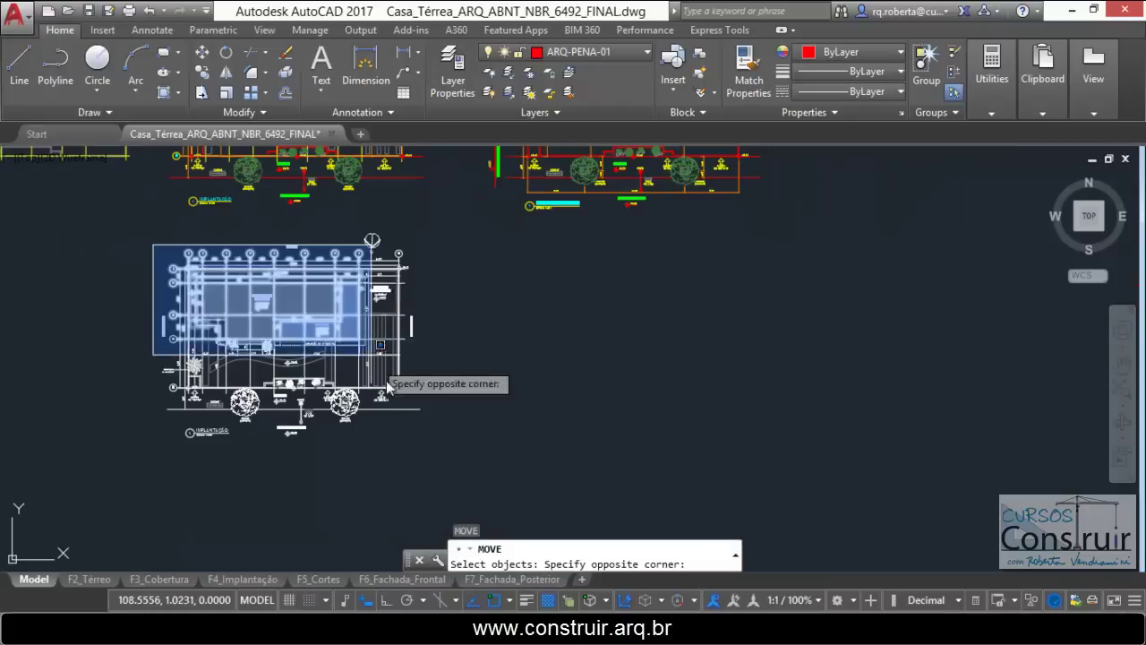
click(386, 381)
click(482, 467)
click(108, 228)
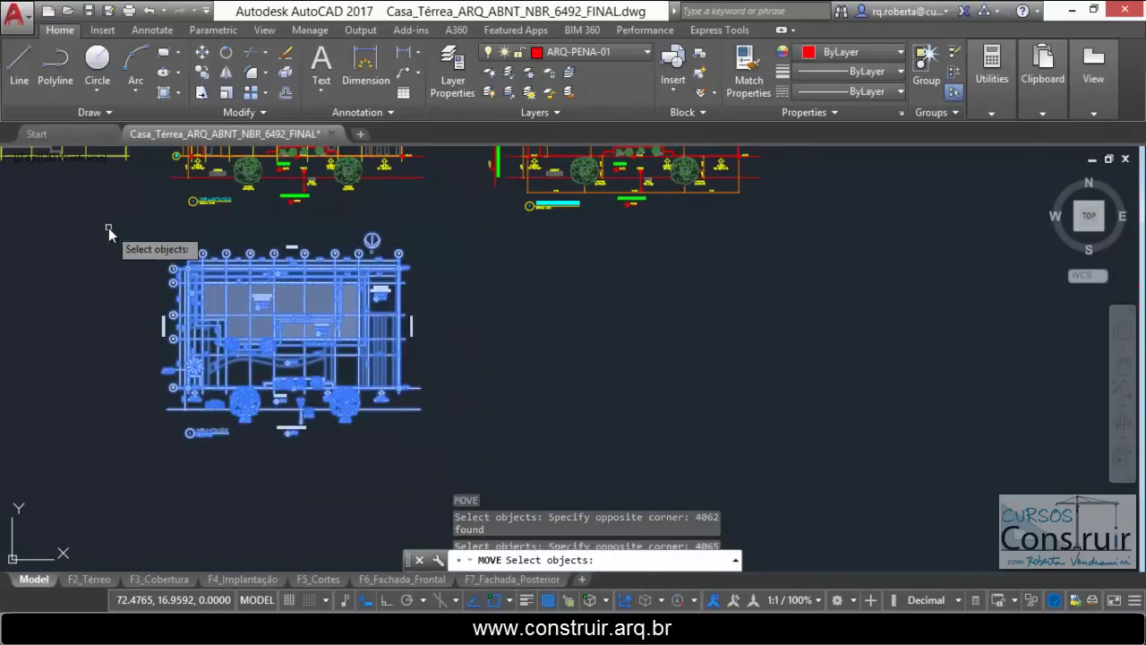
key(Return)
Step: Pick a base point and drop the site plan in empty space to the right
click(268, 304)
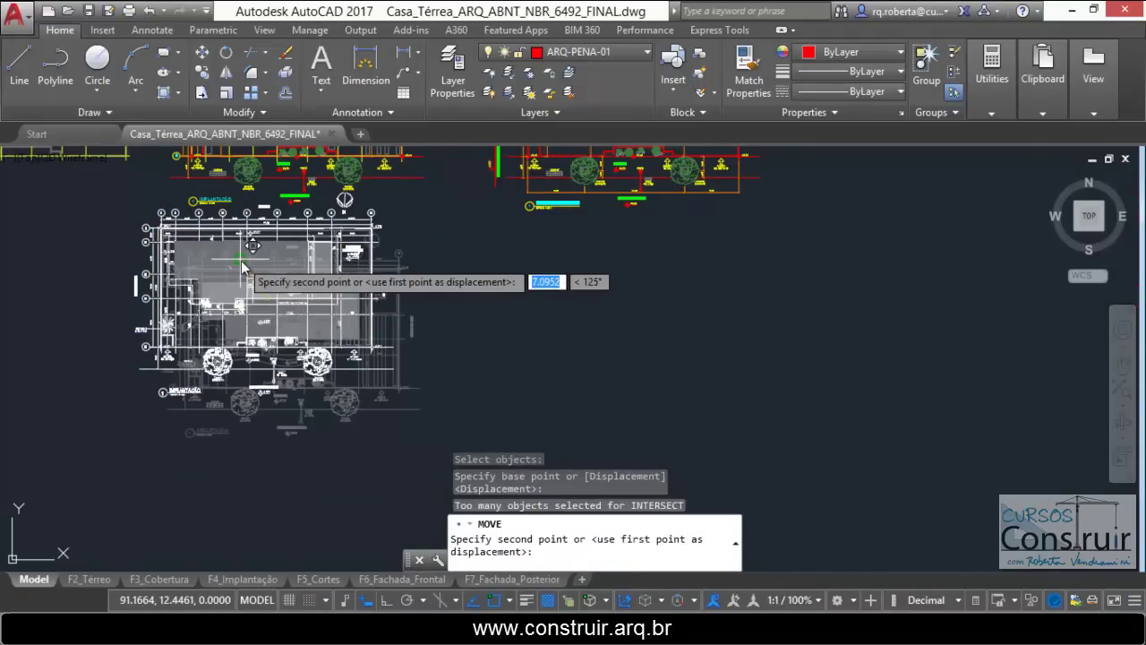
scroll(179, 309, down, 3)
scroll(153, 318, down, 3)
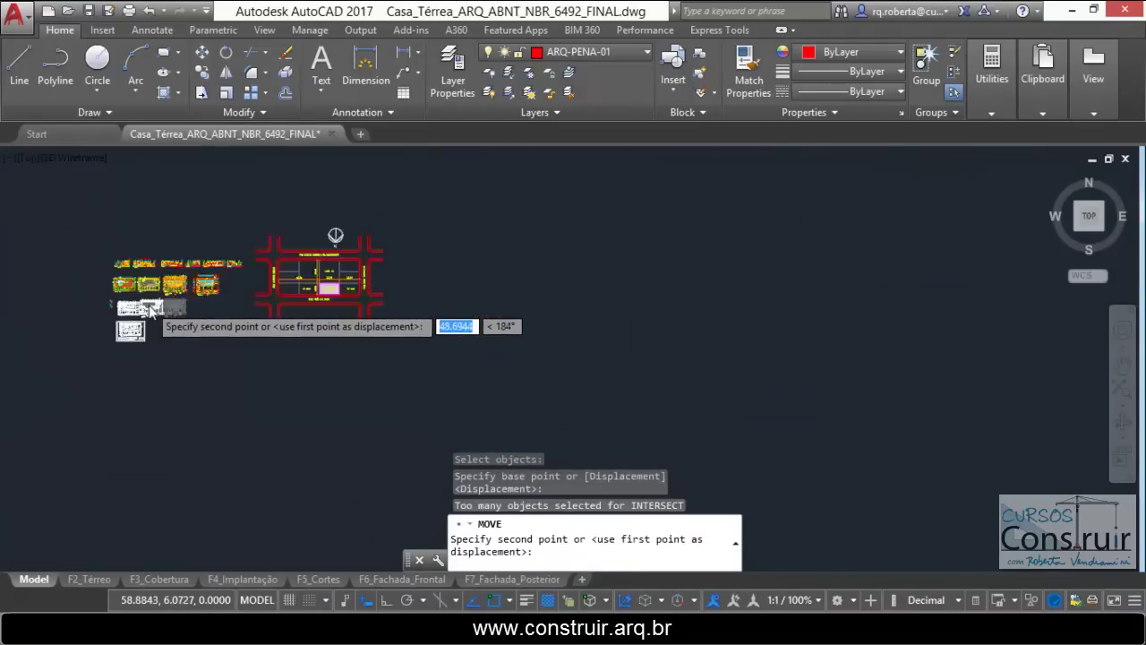
scroll(152, 318, down, 1)
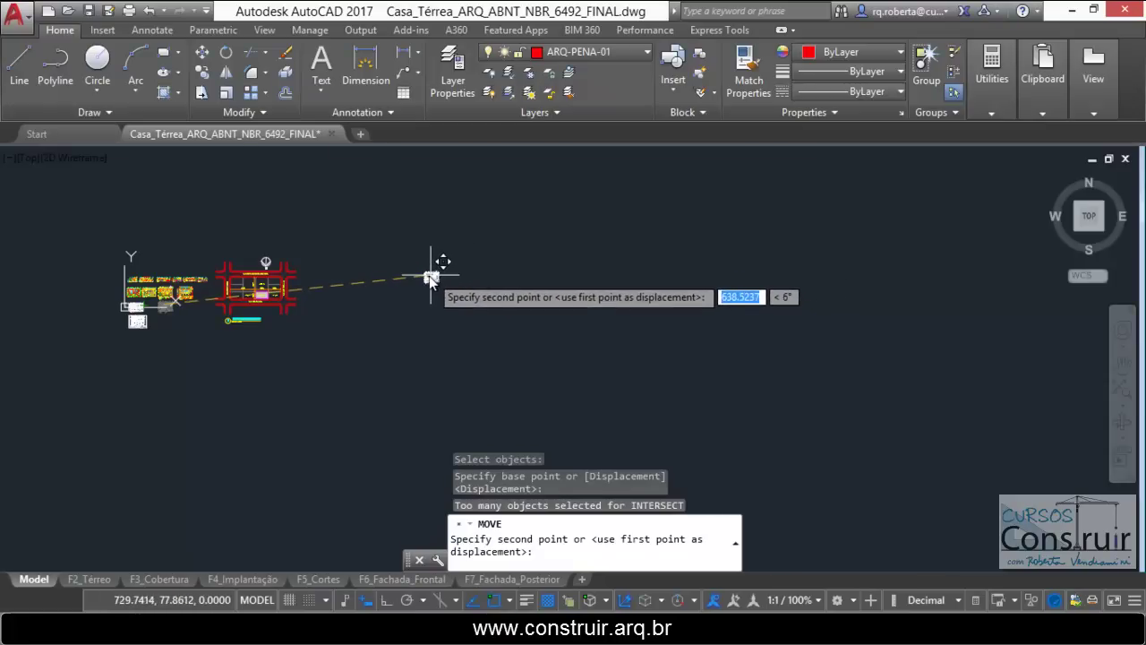
key(Escape)
scroll(385, 260, up, 5)
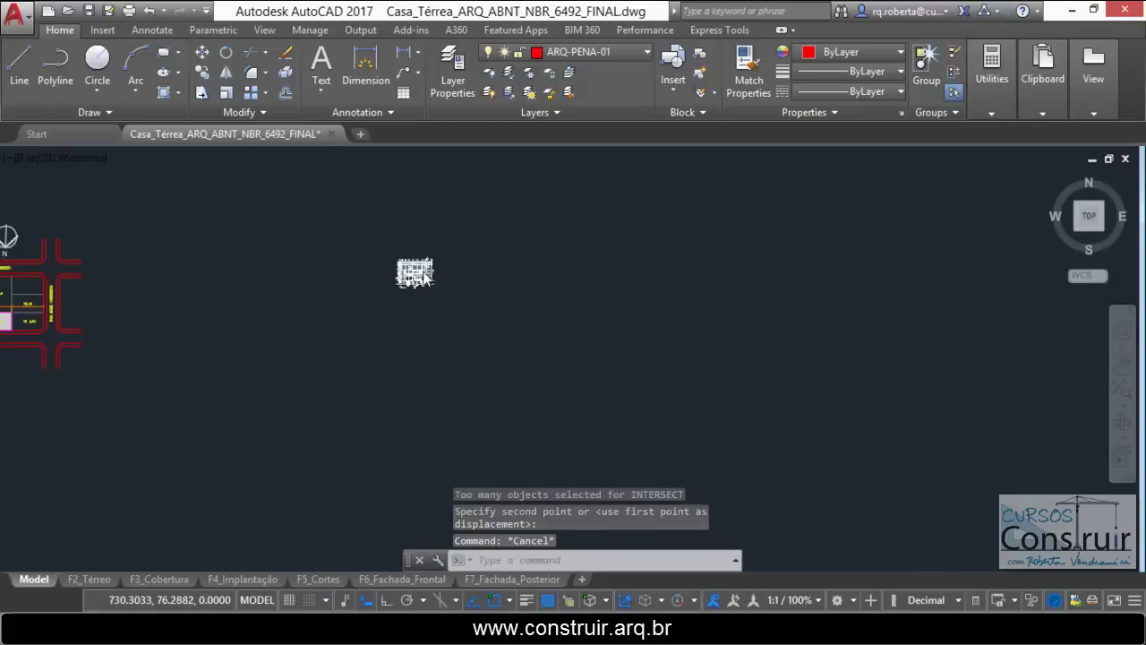
Step: Zoom in and check whether the 3.55 label is one object or separate digits
scroll(256, 231, up, 3)
scroll(251, 231, up, 3)
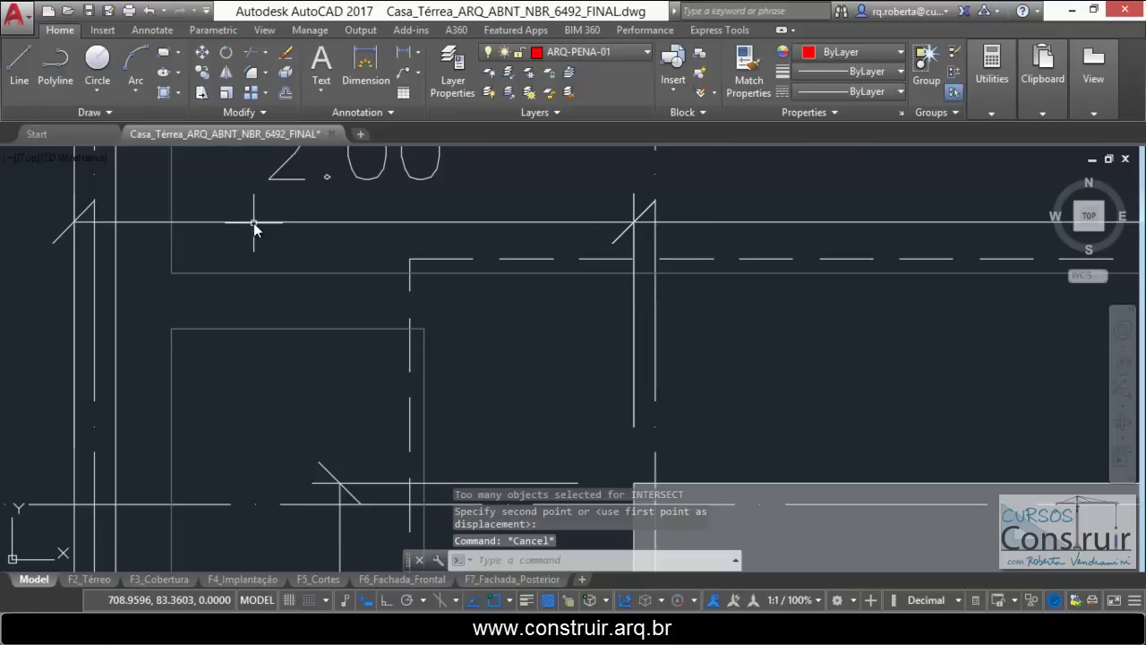
scroll(238, 229, down, 3)
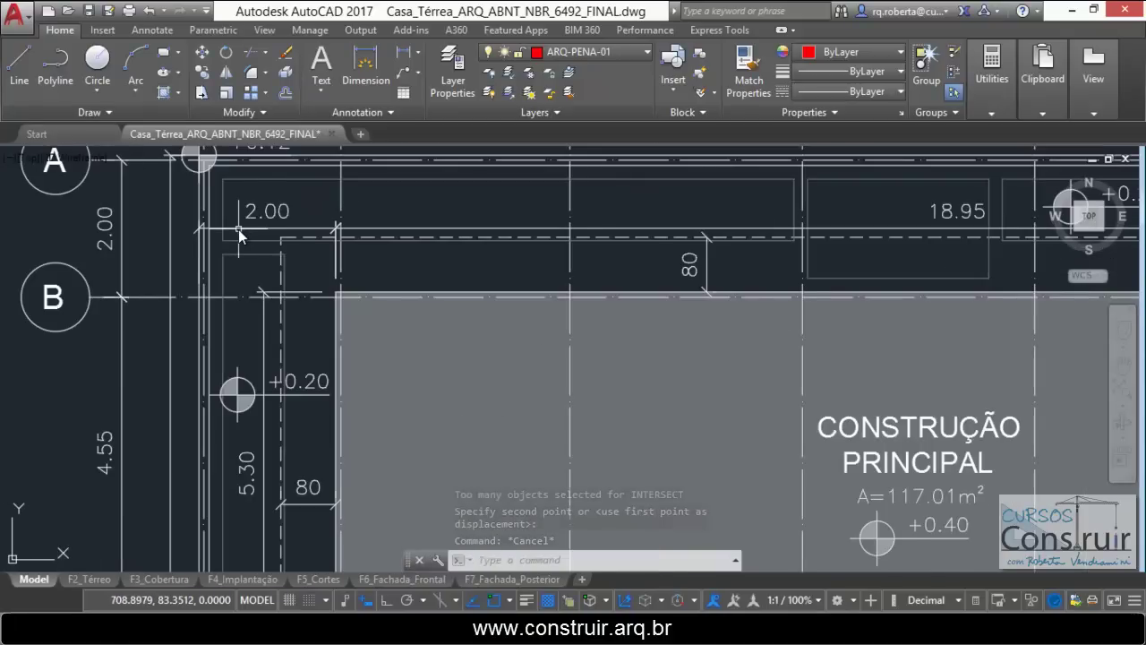
scroll(239, 229, down, 2)
scroll(266, 234, down, 3)
scroll(330, 359, up, 4)
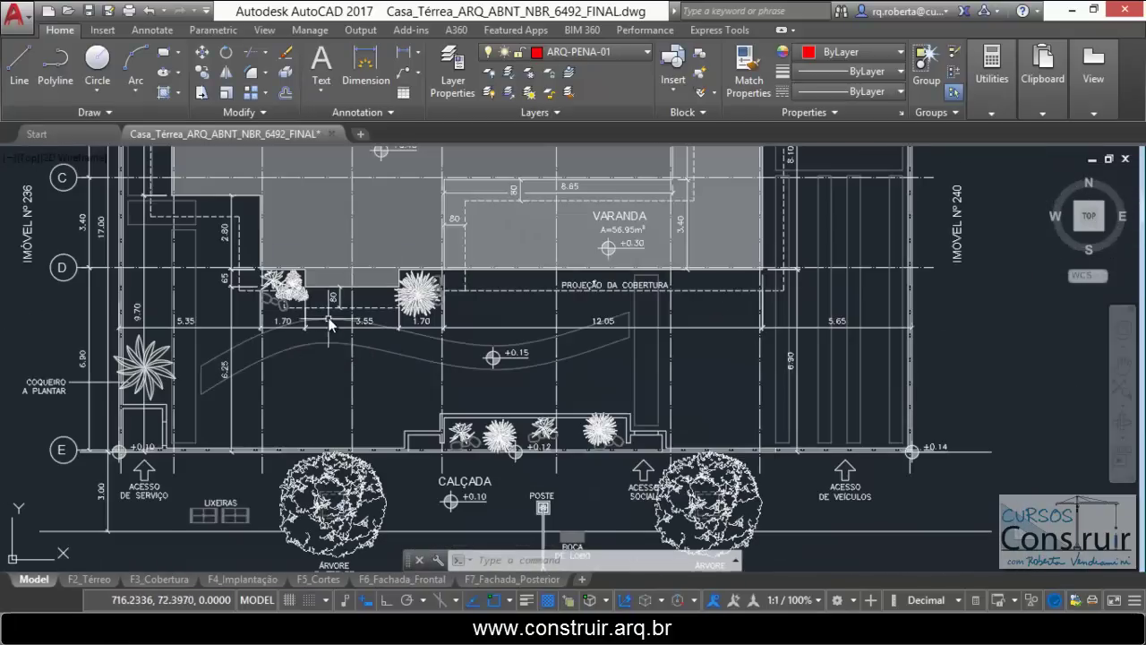
scroll(318, 284, up, 3)
scroll(316, 277, up, 2)
scroll(301, 261, up, 2)
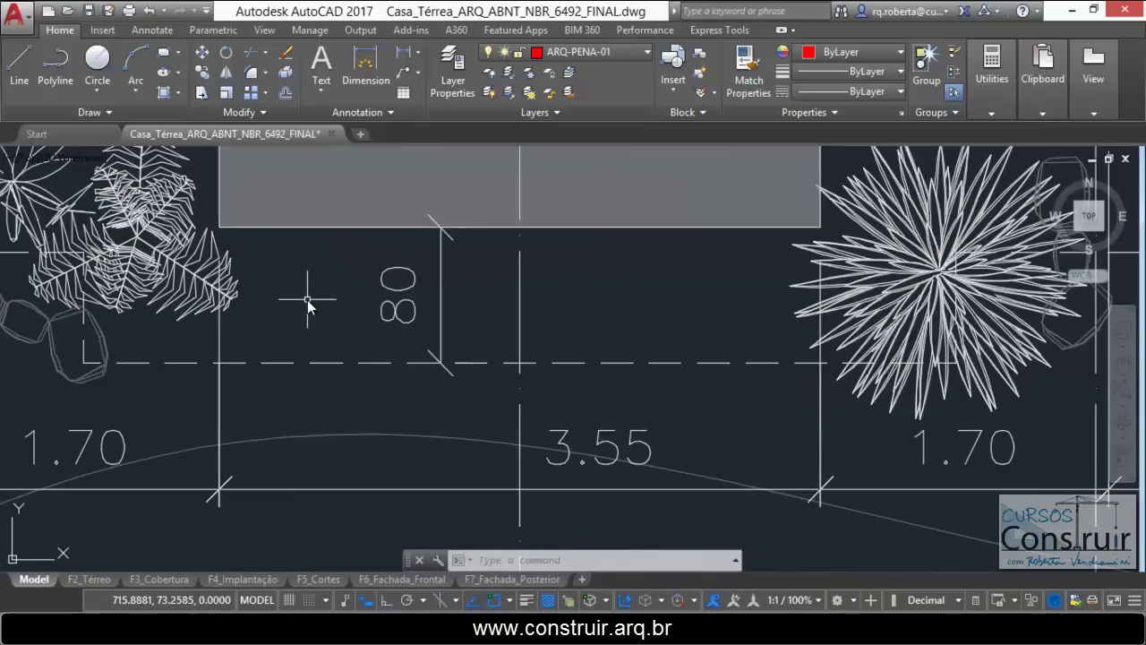
scroll(307, 300, down, 2)
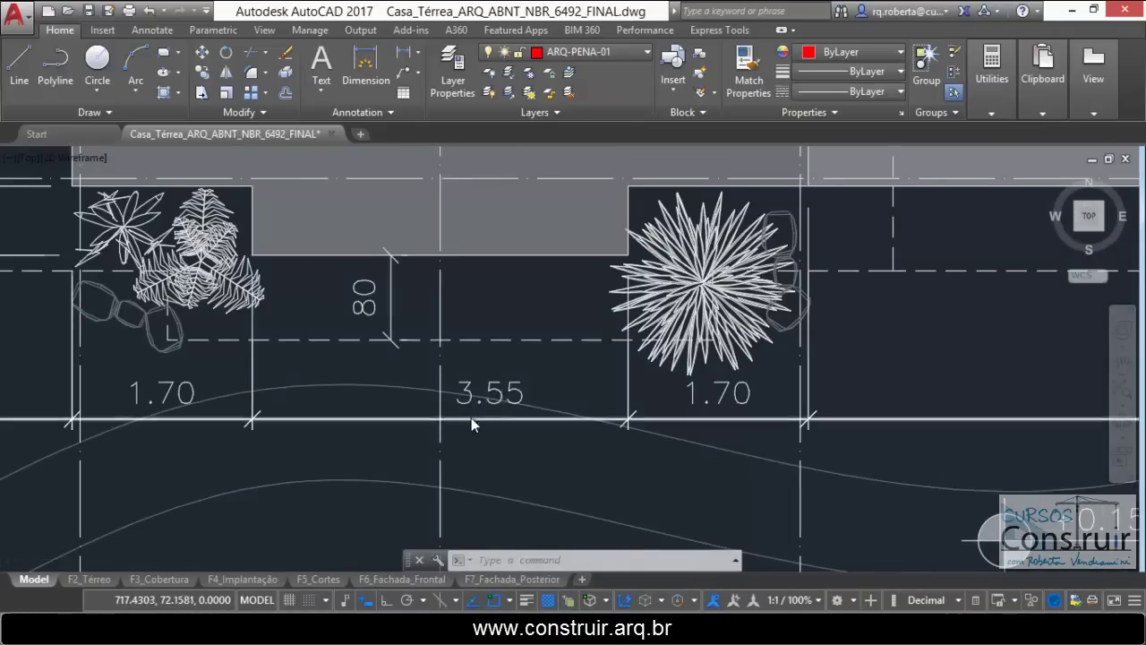
scroll(473, 415, up, 2)
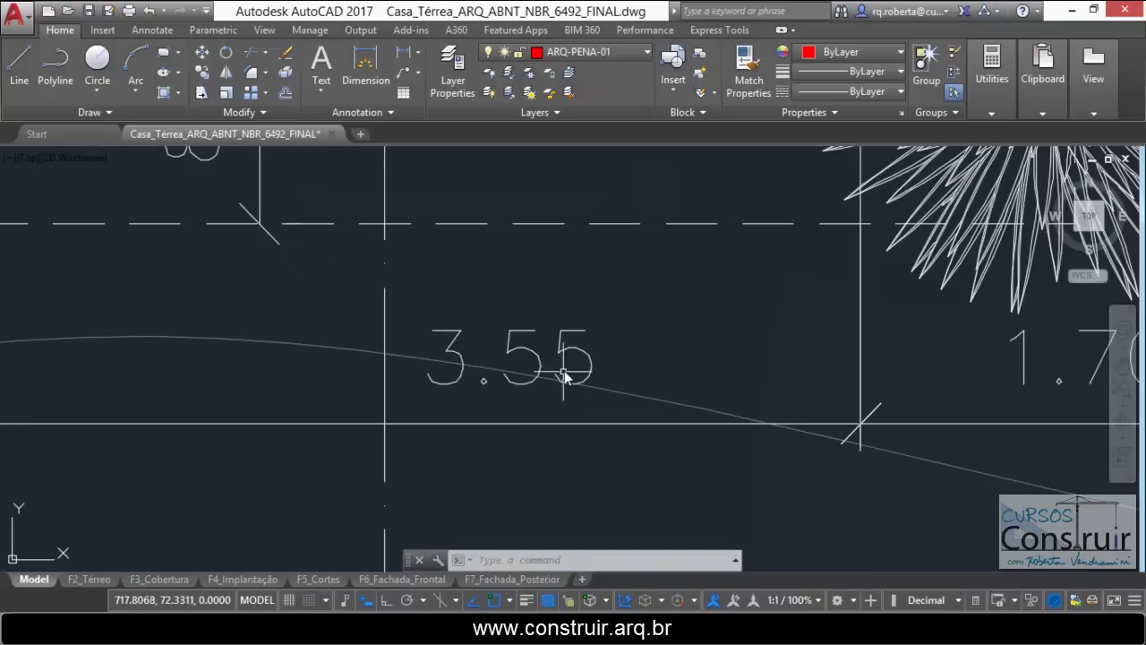
click(519, 354)
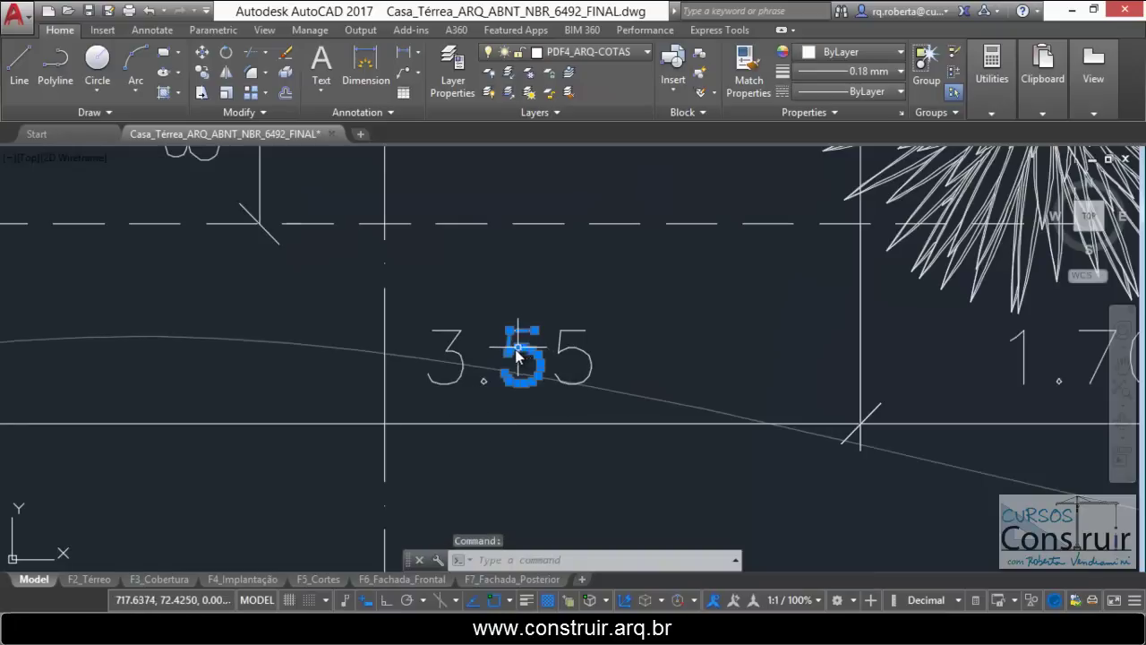
click(459, 338)
key(Escape)
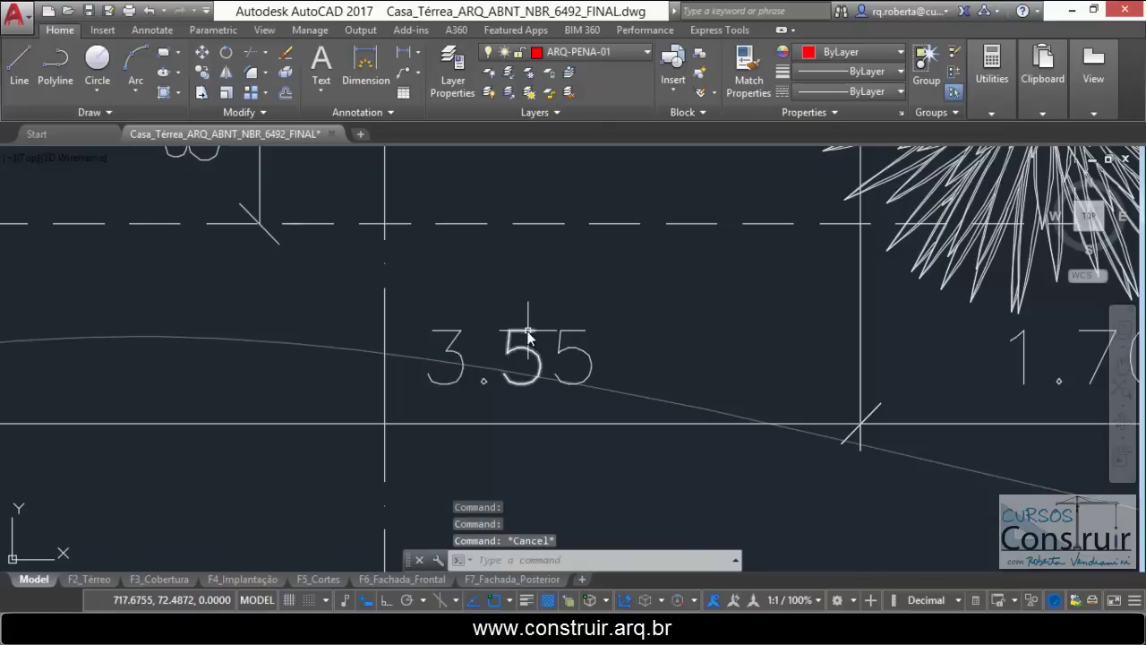
click(526, 333)
key(Escape)
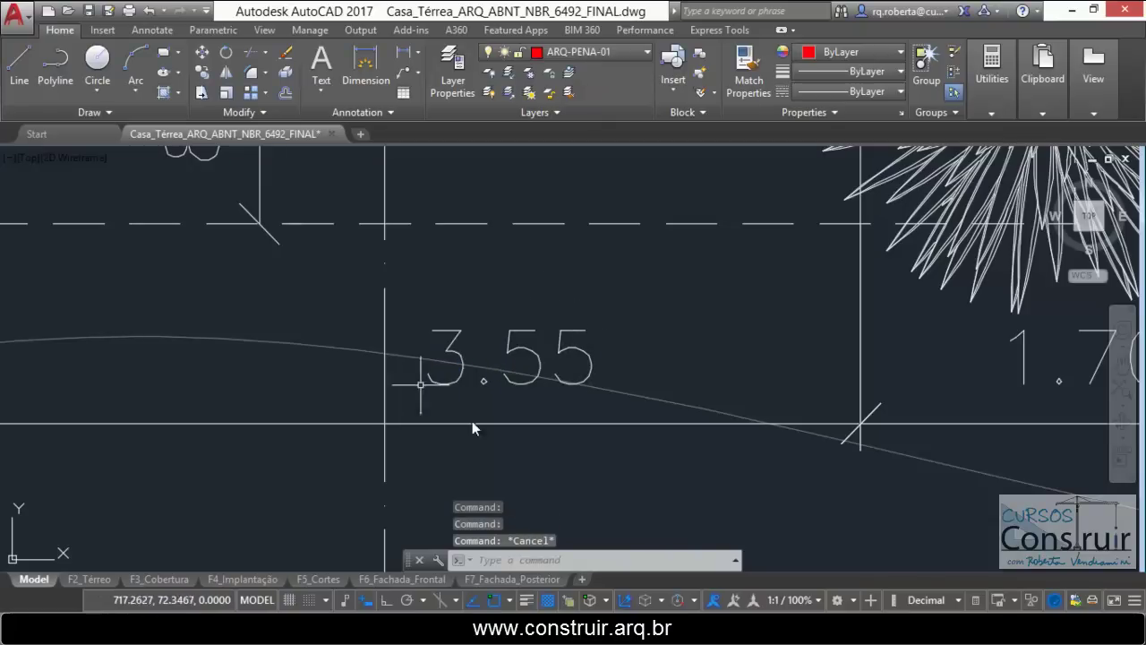
Step: Draw a line along the grey area's lower edge from its left to right corner
scroll(421, 380, down, 5)
scroll(441, 377, down, 3)
scroll(441, 377, up, 4)
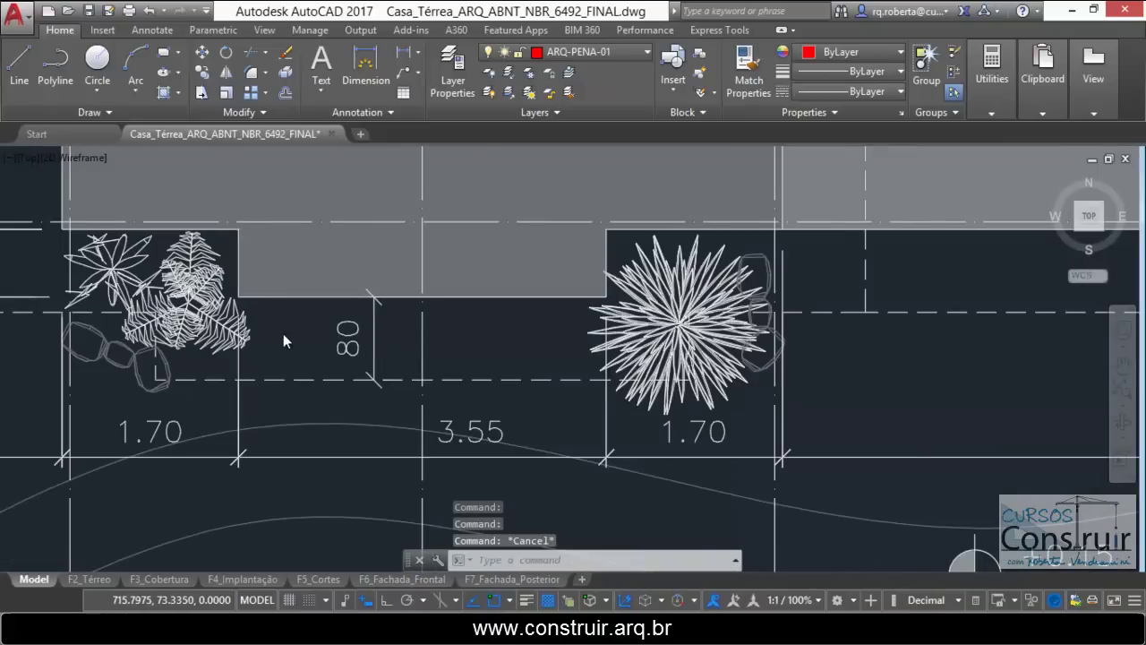
scroll(283, 333, up, 3)
scroll(349, 363, down, 2)
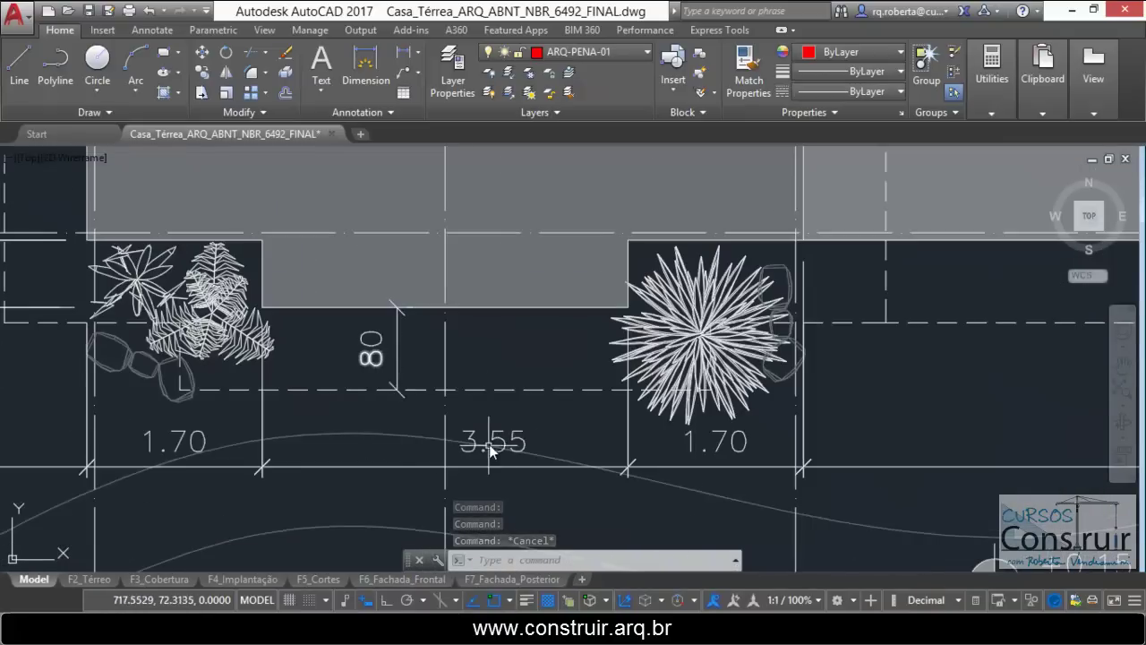
click(19, 64)
scroll(260, 309, up, 5)
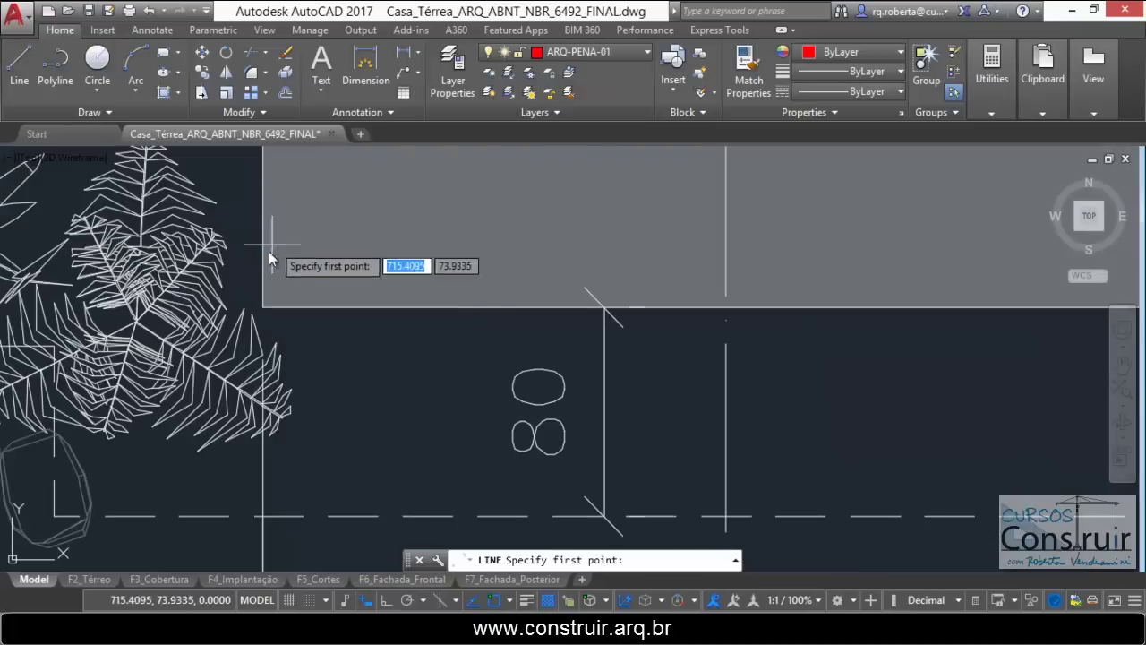
click(264, 313)
scroll(243, 252, down, 5)
scroll(604, 269, up, 4)
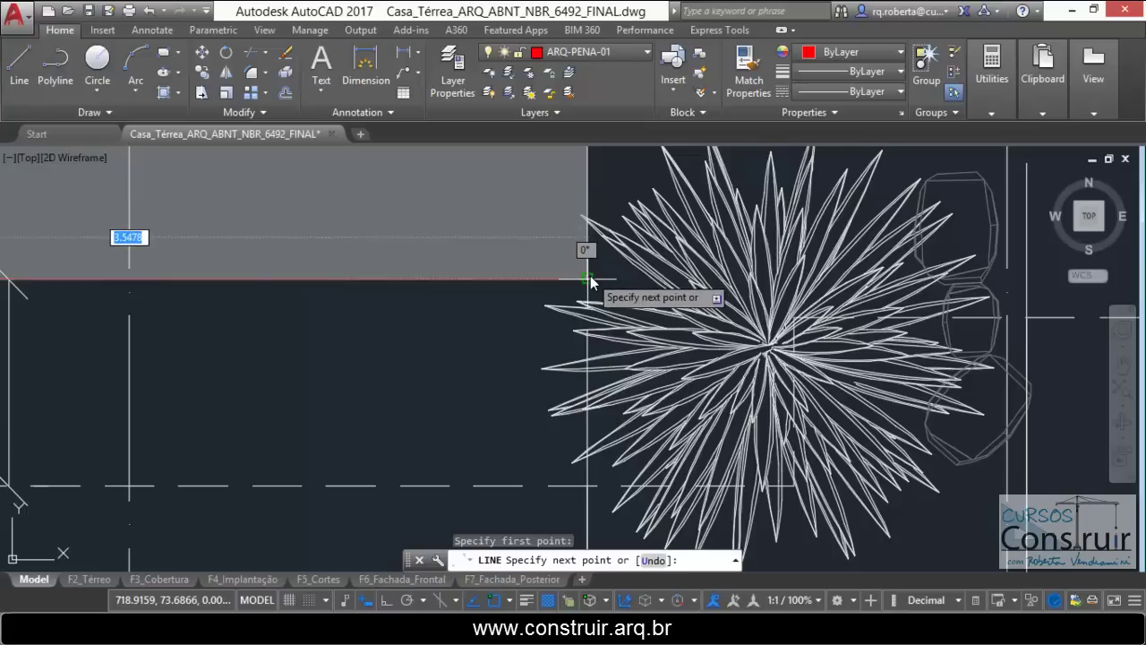
click(590, 280)
key(Escape)
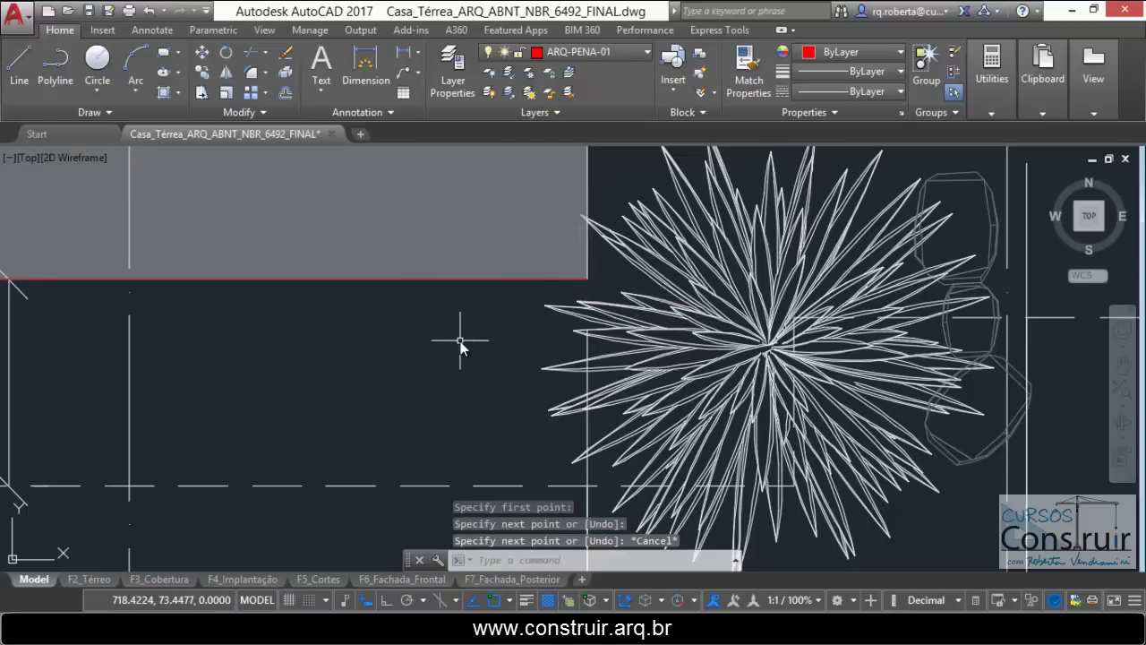
Step: Start moving the traced line and pick its base point
text(m)
key(Return)
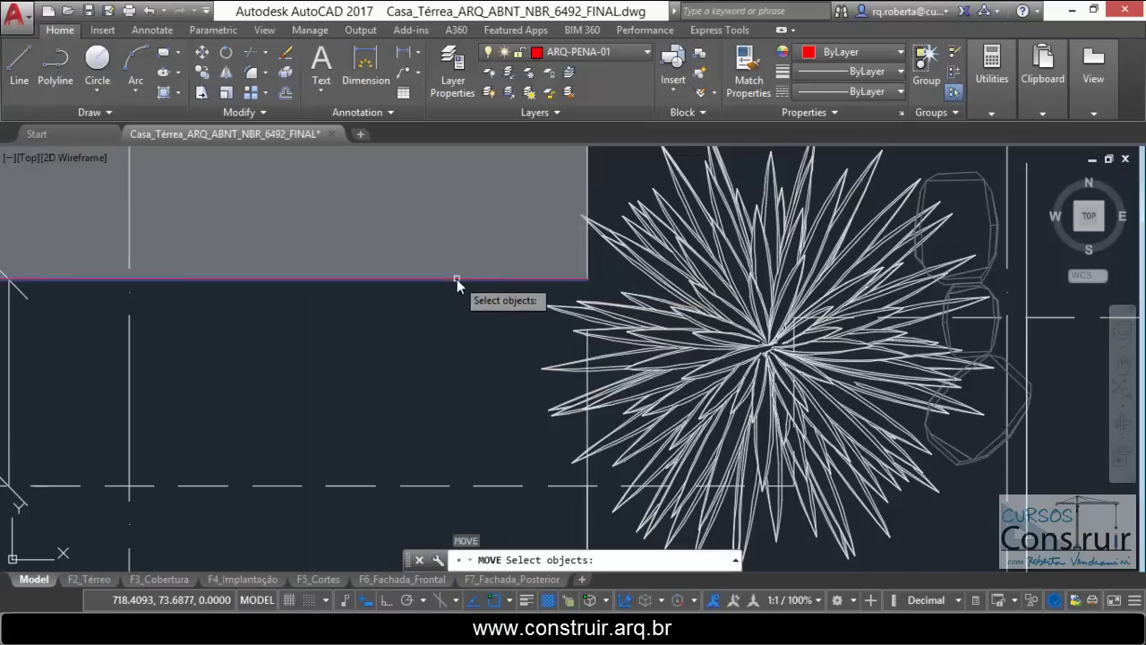
click(457, 278)
key(Return)
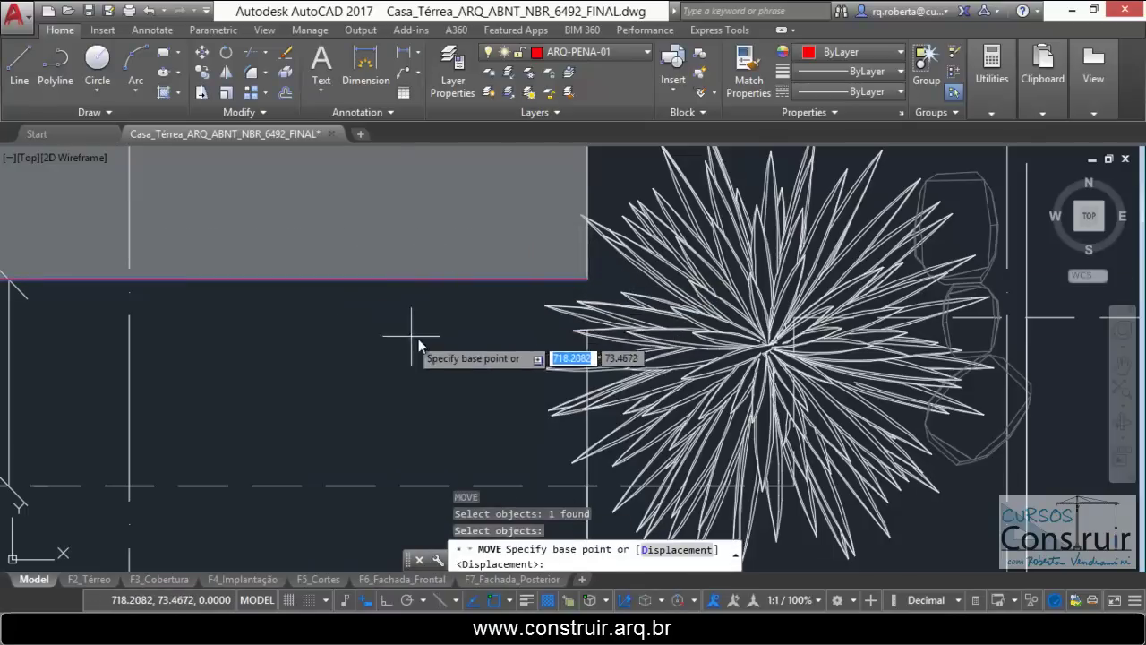
scroll(439, 349, down, 2)
click(444, 305)
Step: With Ortho on (F8), place the traced line straight above the plan
scroll(444, 305, down, 3)
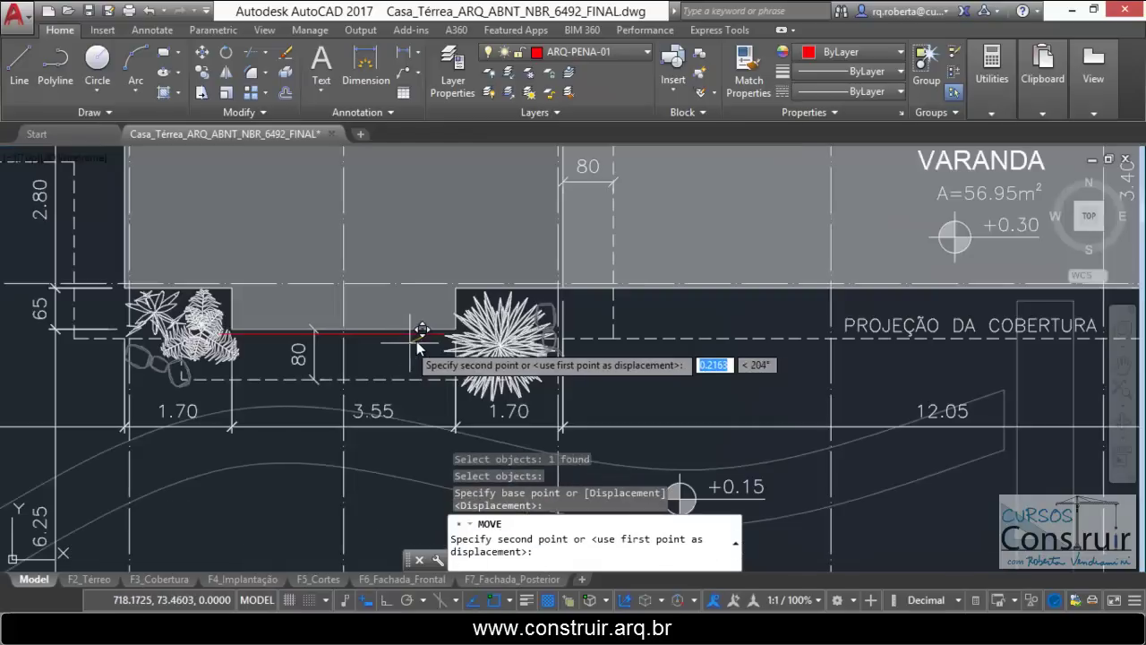
scroll(426, 355, down, 3)
scroll(424, 353, down, 4)
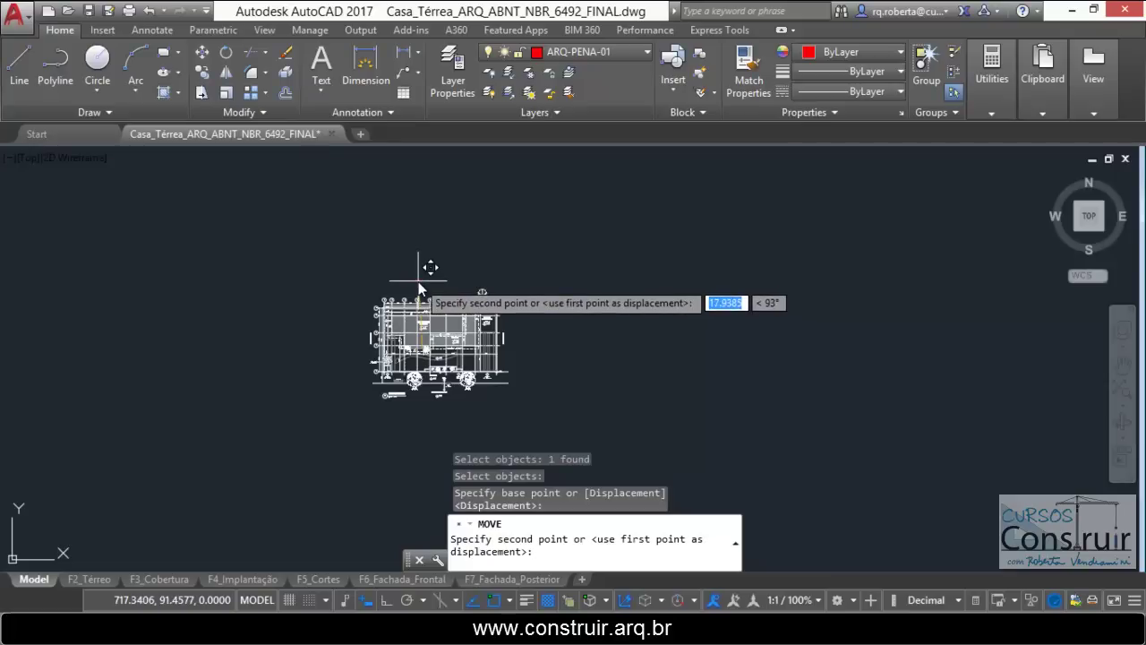
key(F8)
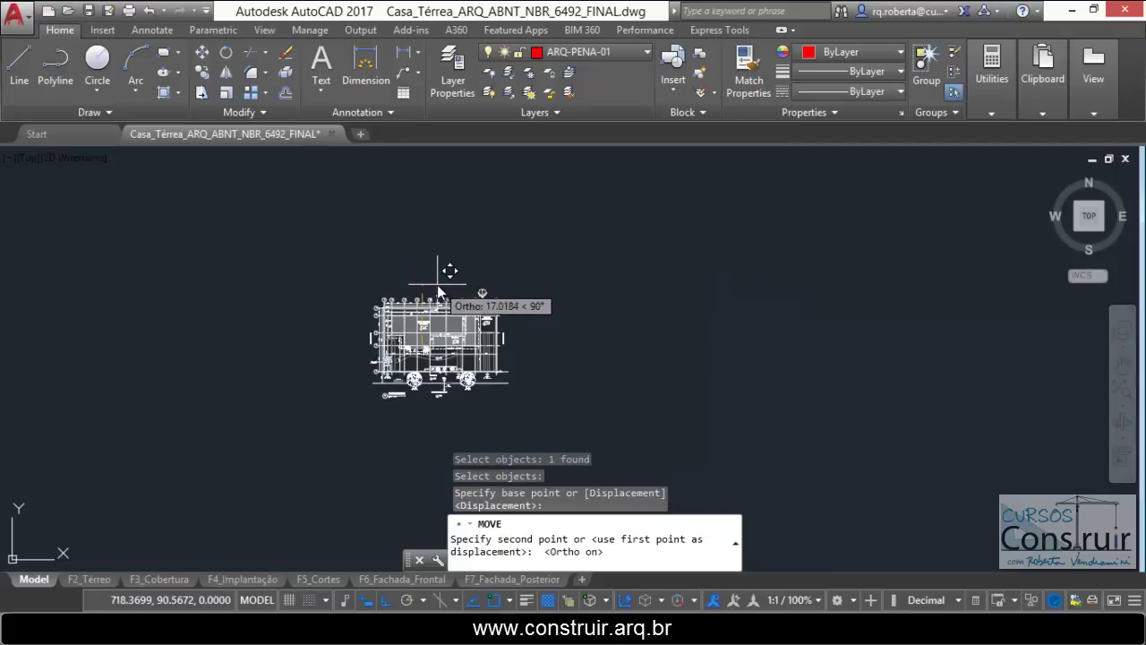
key(Escape)
scroll(438, 282, up, 3)
scroll(383, 283, up, 3)
scroll(394, 280, up, 3)
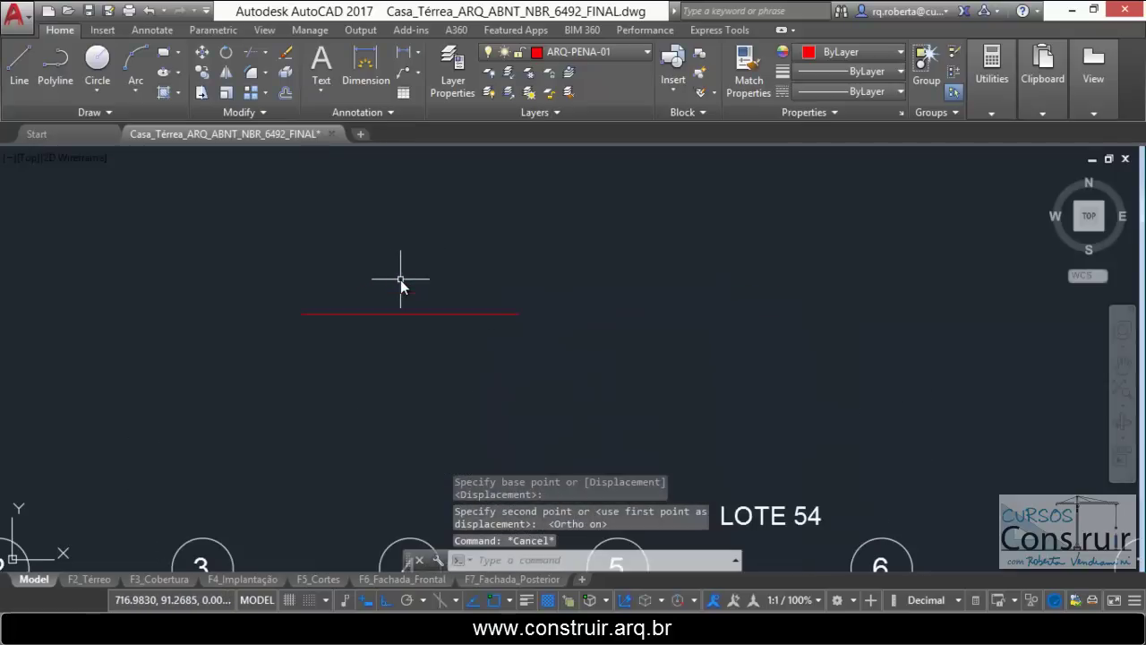
scroll(414, 352, down, 4)
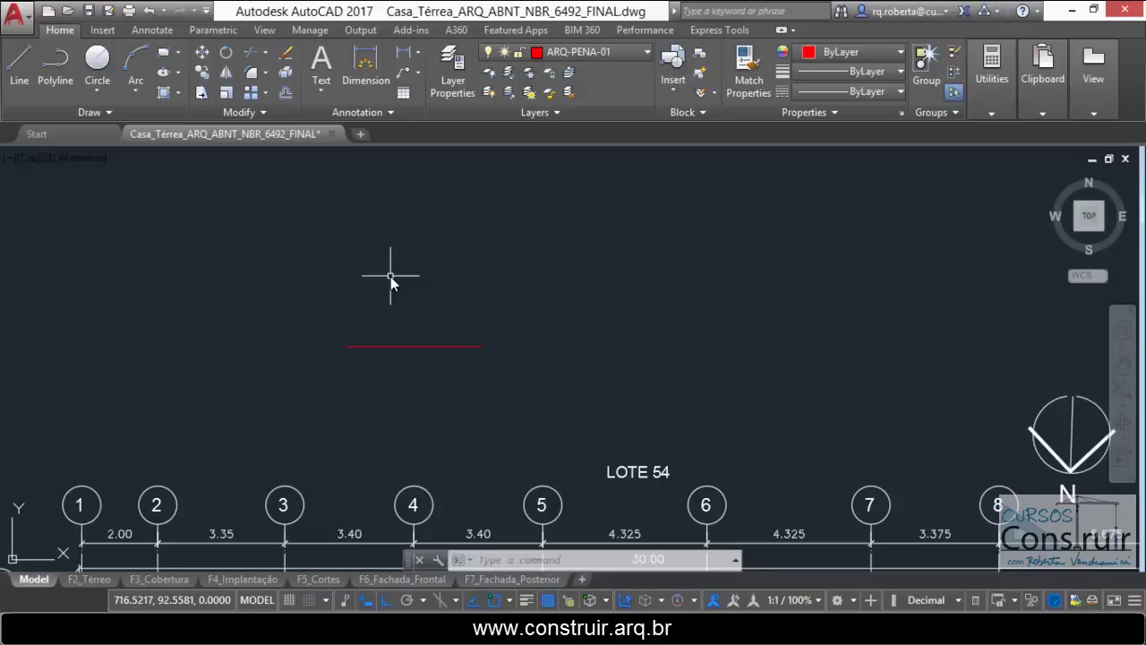
scroll(390, 276, down, 5)
scroll(418, 287, down, 1)
scroll(427, 283, up, 1)
scroll(376, 322, up, 6)
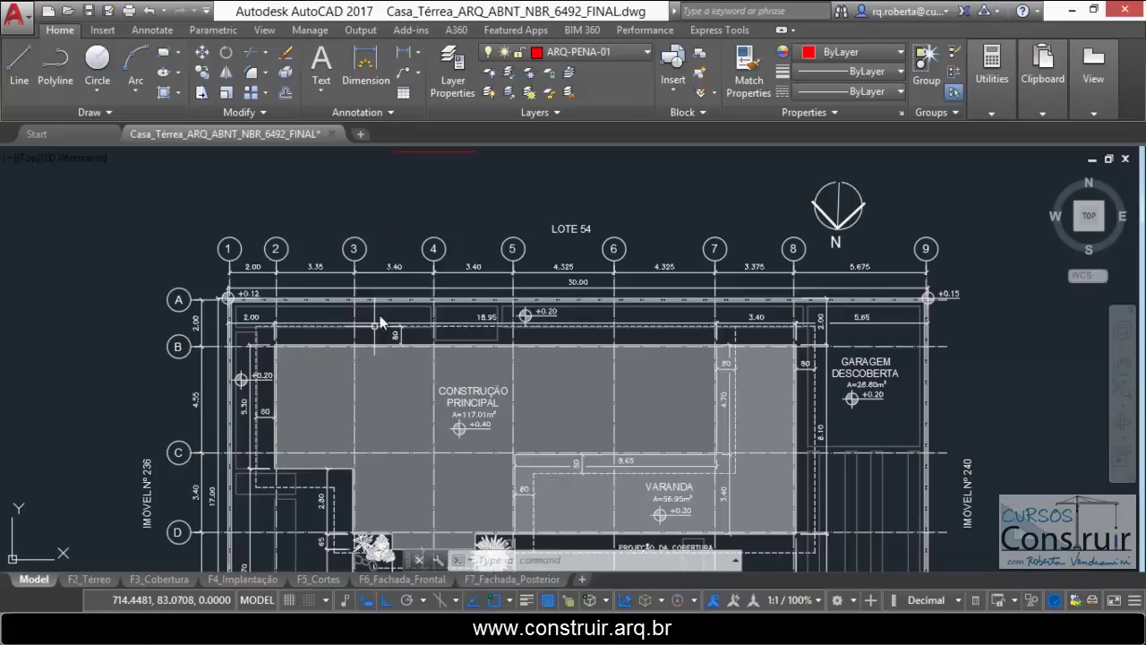
scroll(391, 159, up, 2)
scroll(358, 394, down, 6)
click(19, 64)
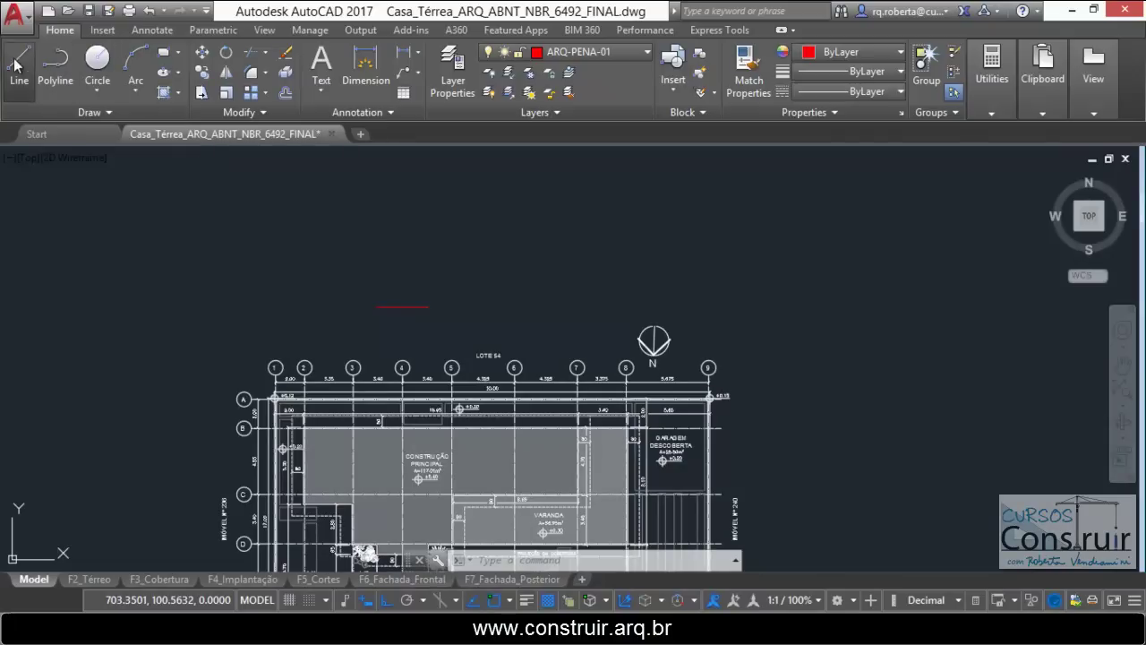
click(372, 266)
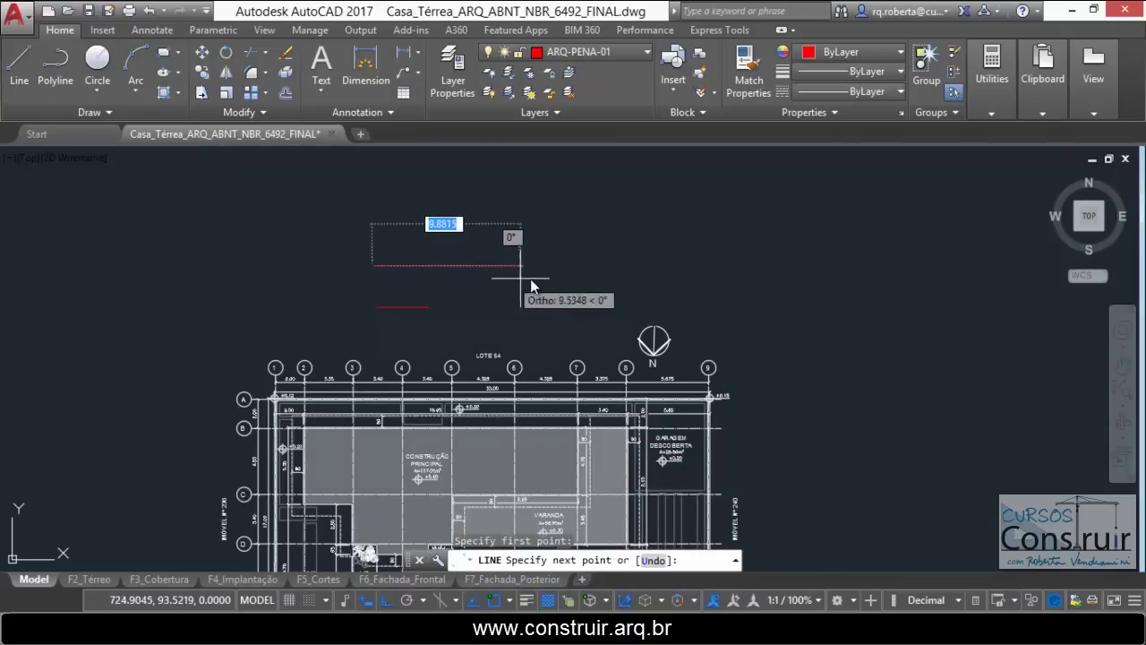
text(355)
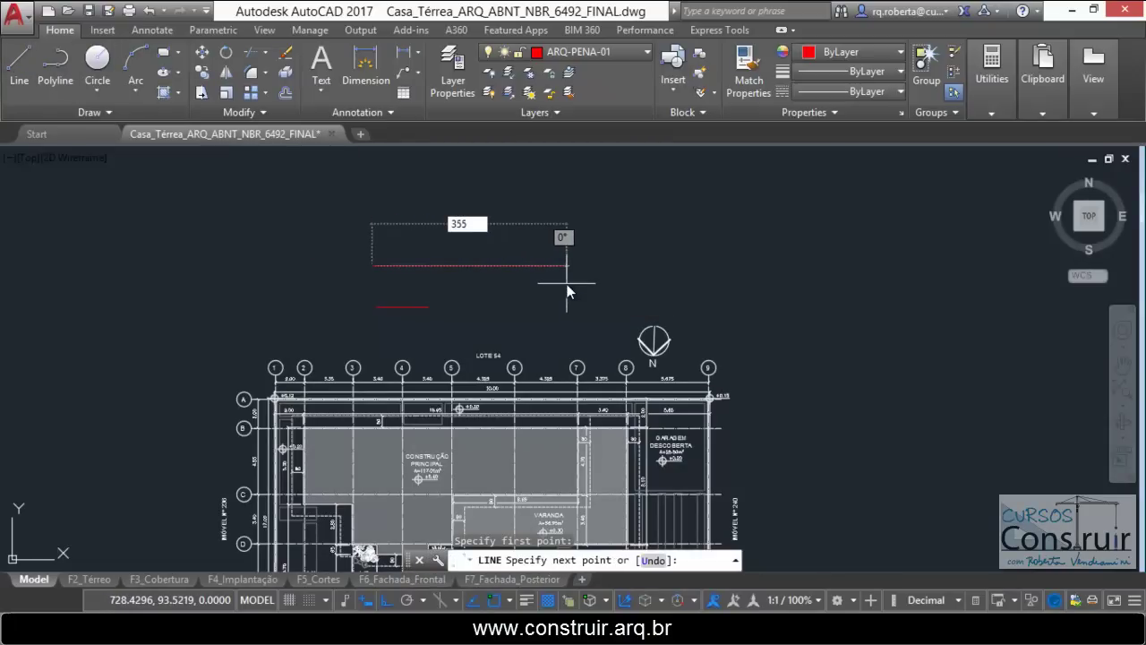
key(Return)
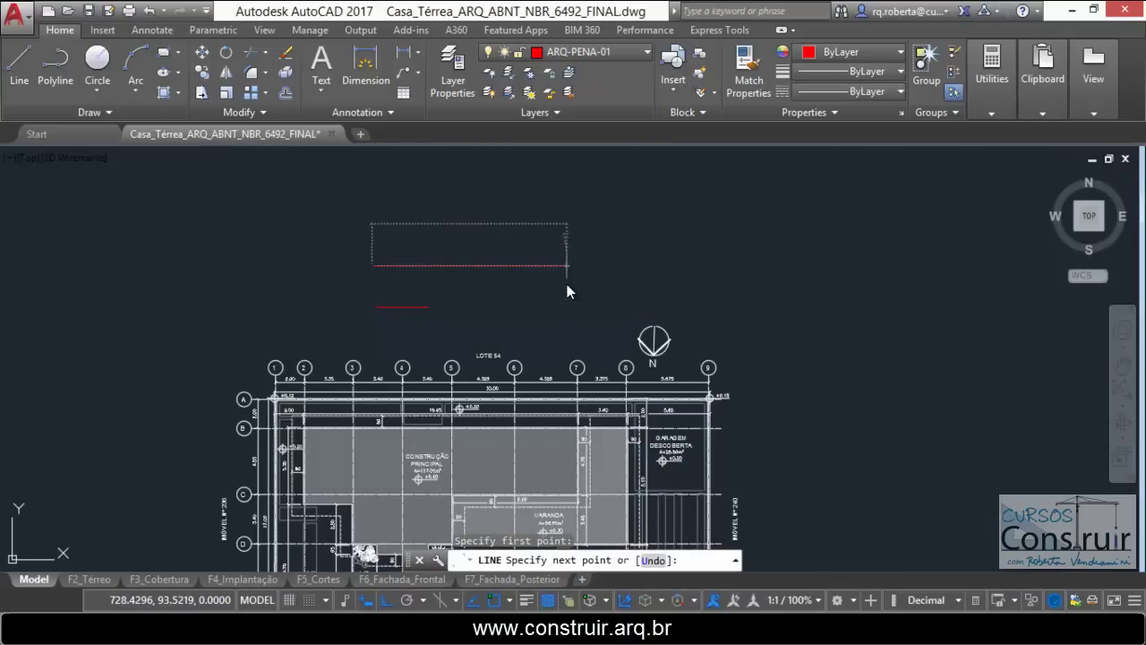
key(Escape)
scroll(376, 285, up, 2)
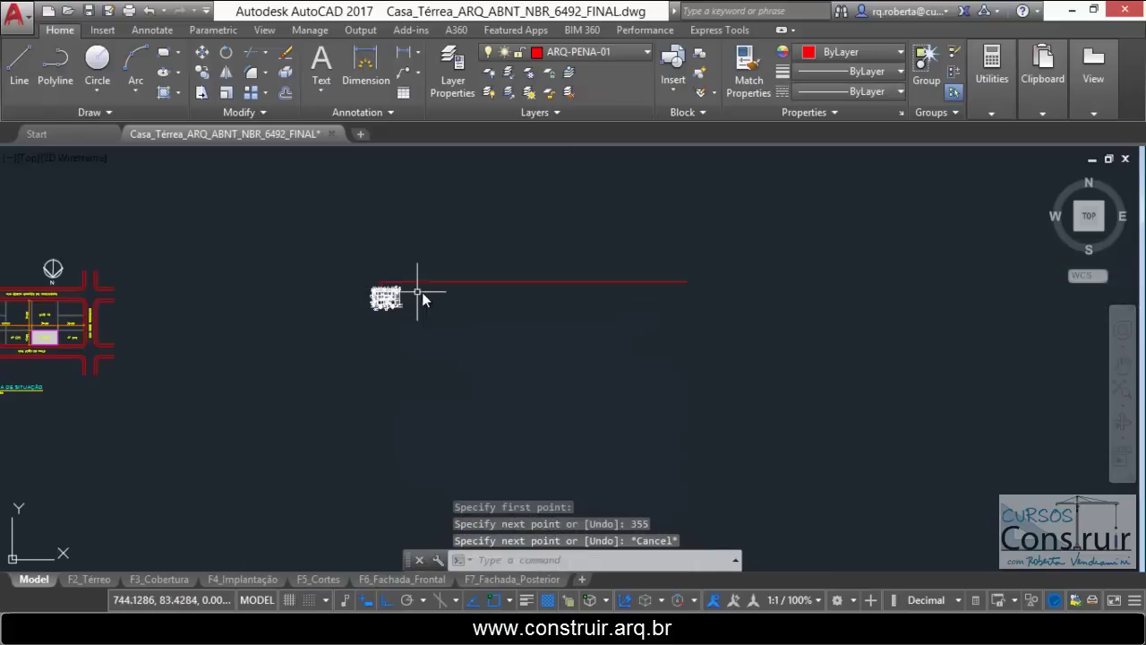
scroll(425, 293, up, 2)
scroll(430, 295, down, 1)
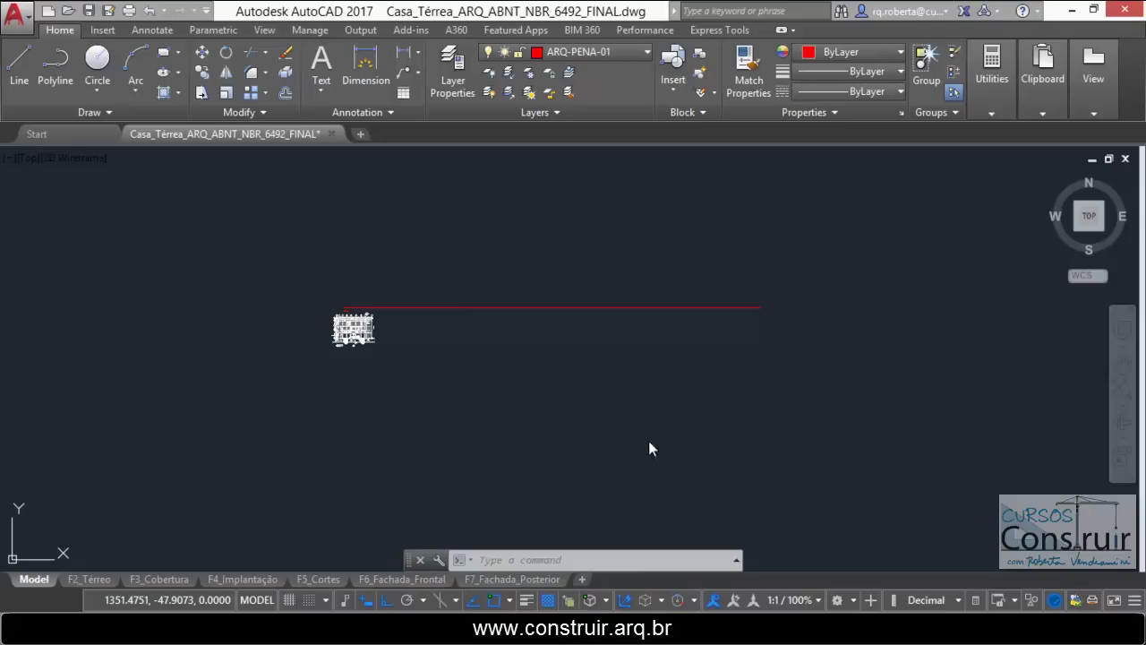
scroll(353, 313, up, 2)
scroll(295, 316, up, 2)
scroll(299, 312, up, 2)
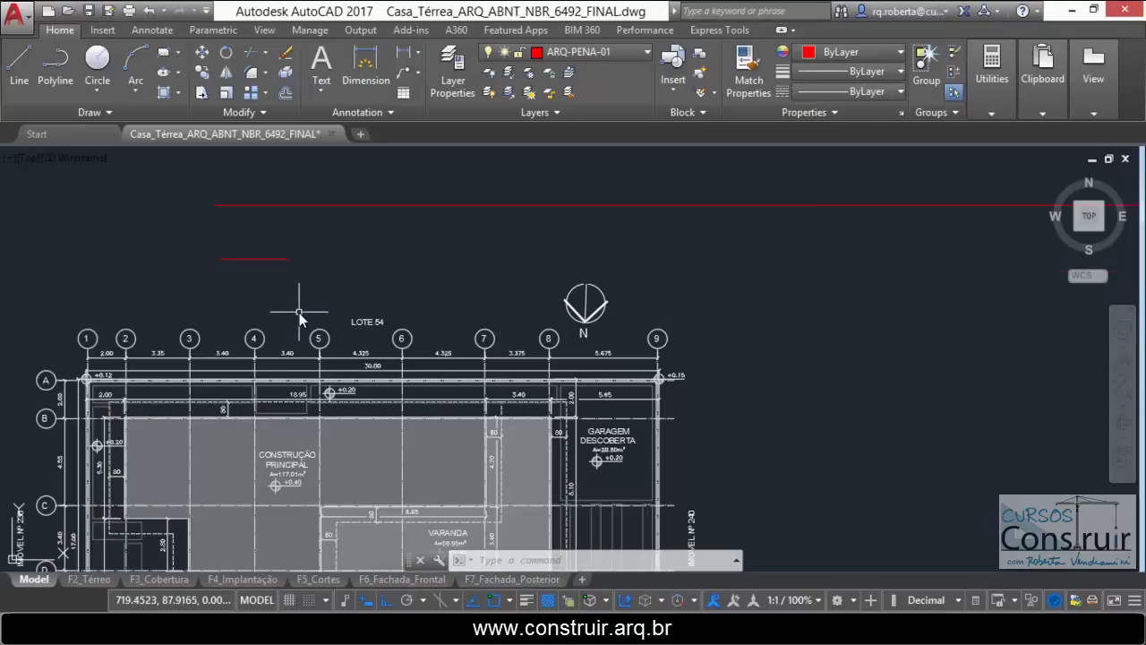
scroll(309, 240, down, 3)
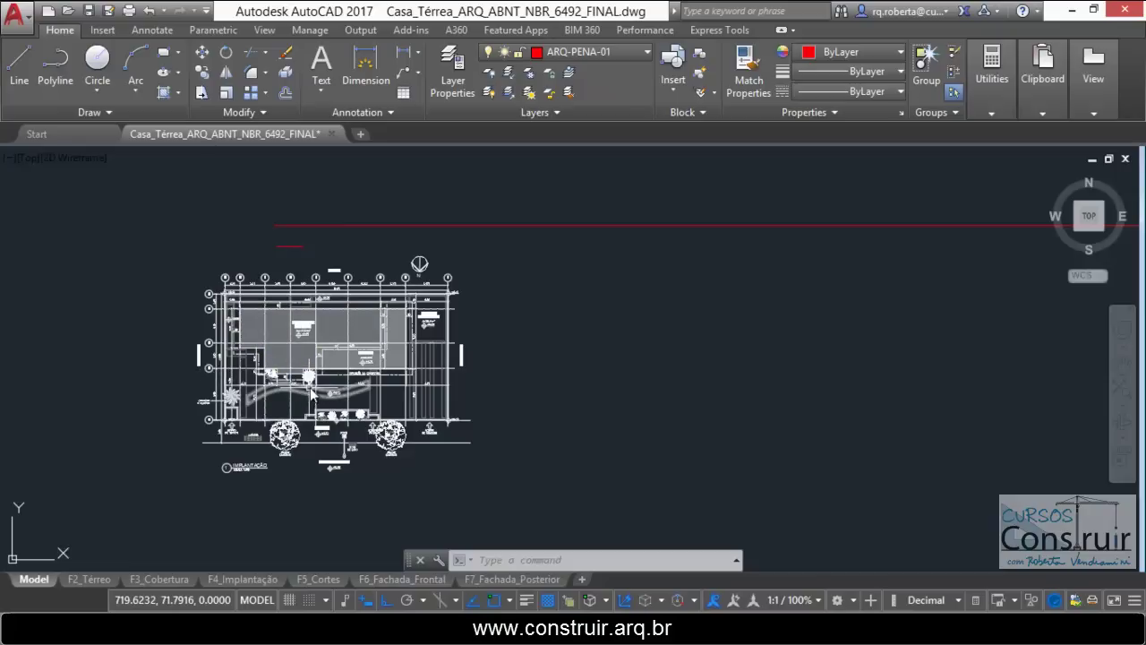
scroll(311, 393, down, 1)
scroll(317, 296, up, 2)
scroll(350, 312, up, 2)
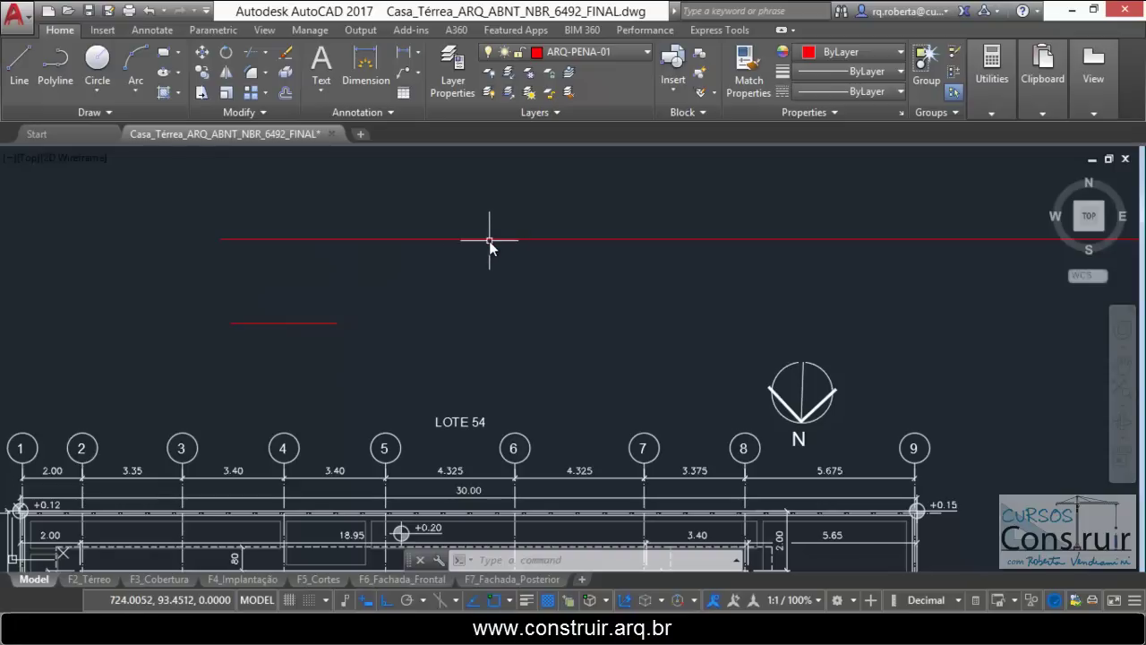
scroll(310, 287, down, 2)
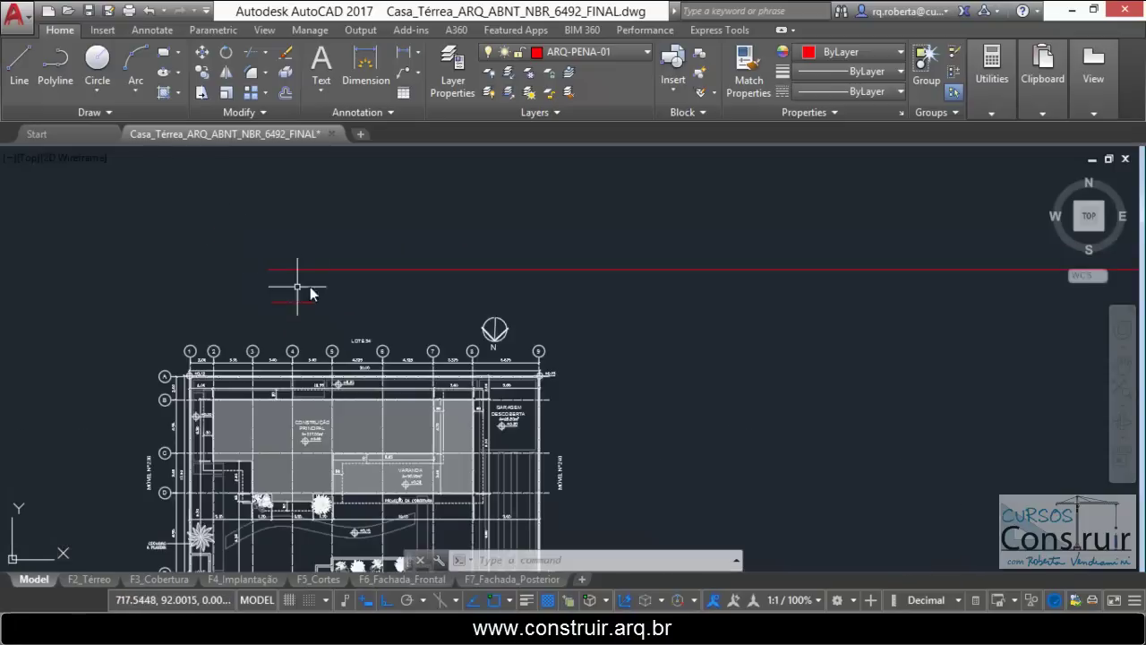
scroll(310, 286, down, 5)
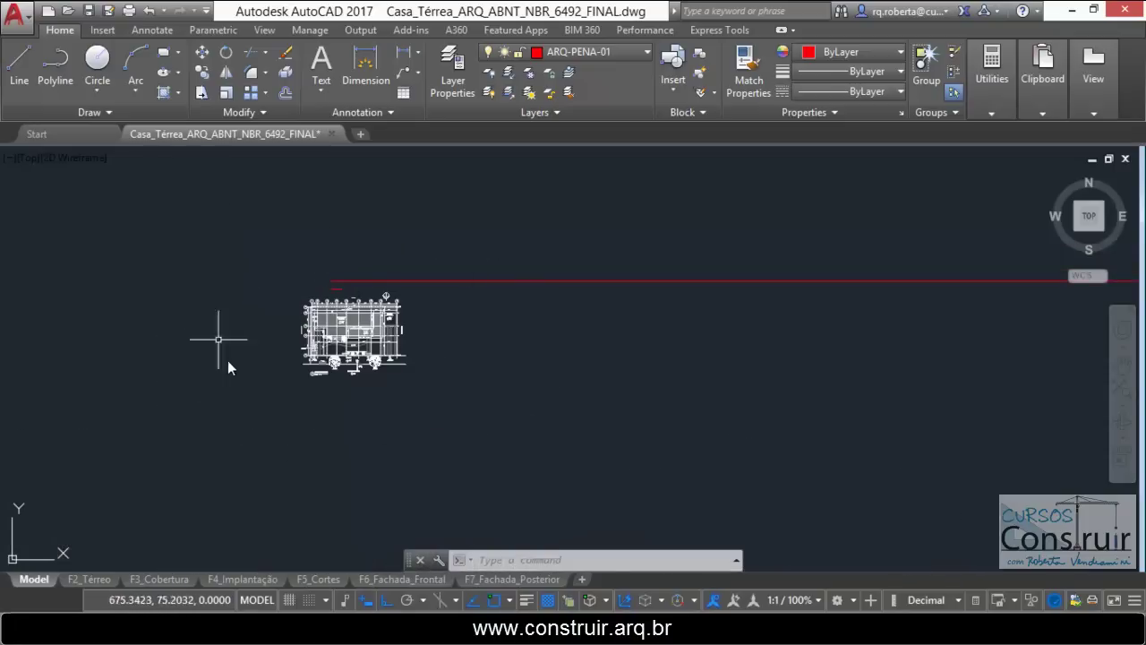
scroll(485, 376, down, 4)
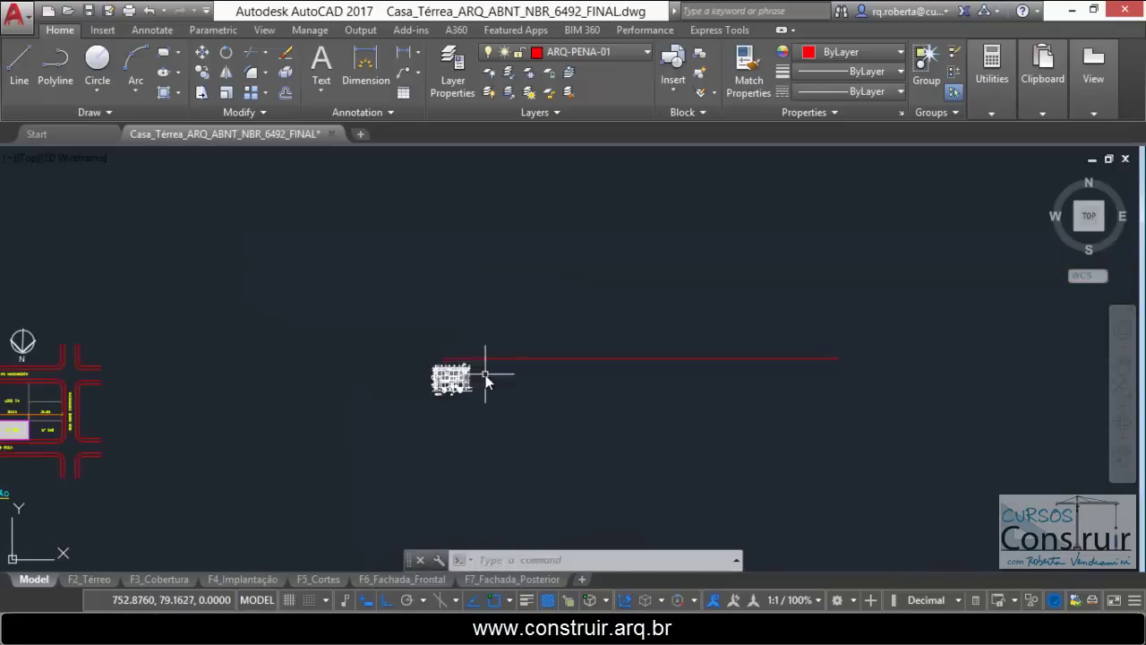
scroll(134, 403, up, 3)
scroll(150, 387, up, 3)
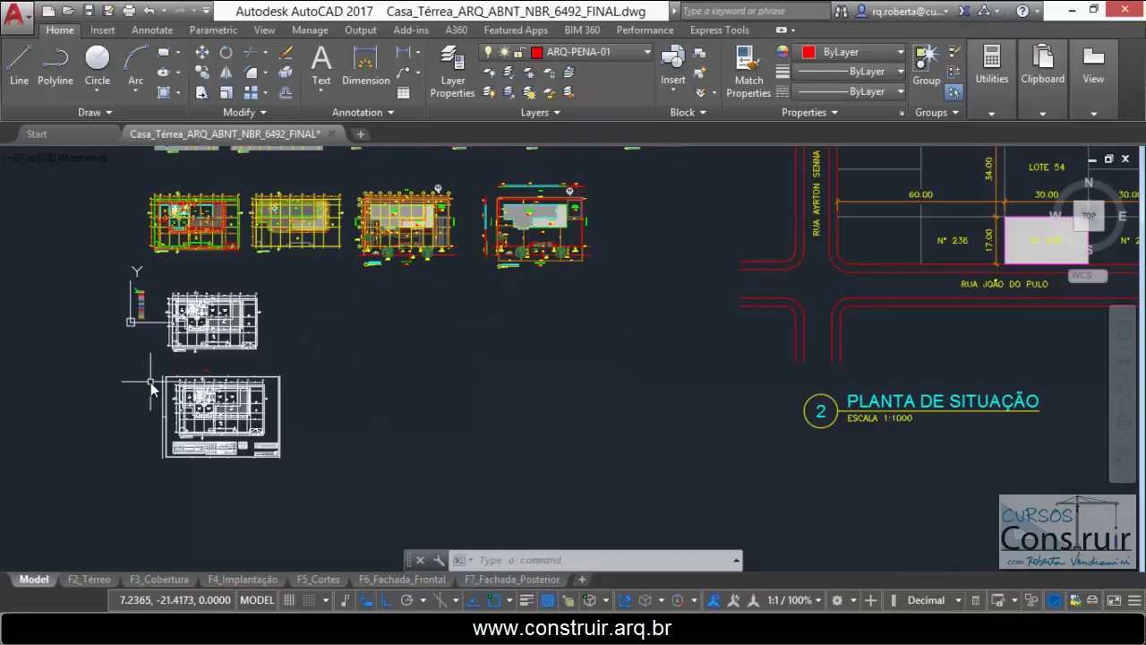
scroll(80, 394, down, 3)
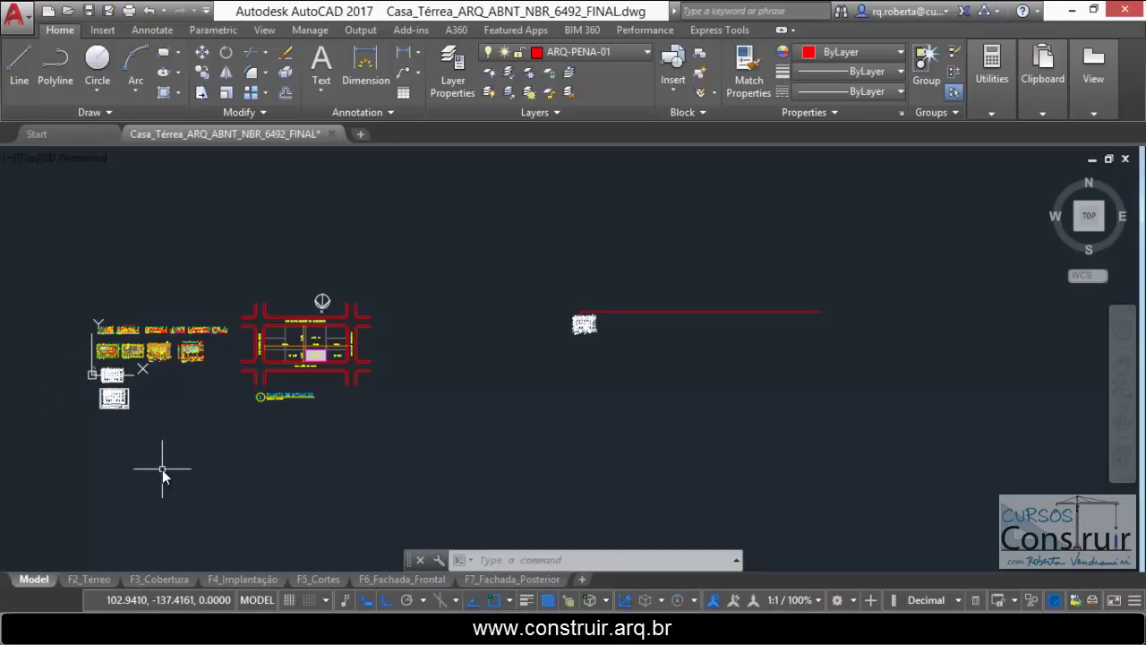
scroll(471, 453, up, 2)
scroll(825, 239, up, 2)
scroll(706, 249, up, 2)
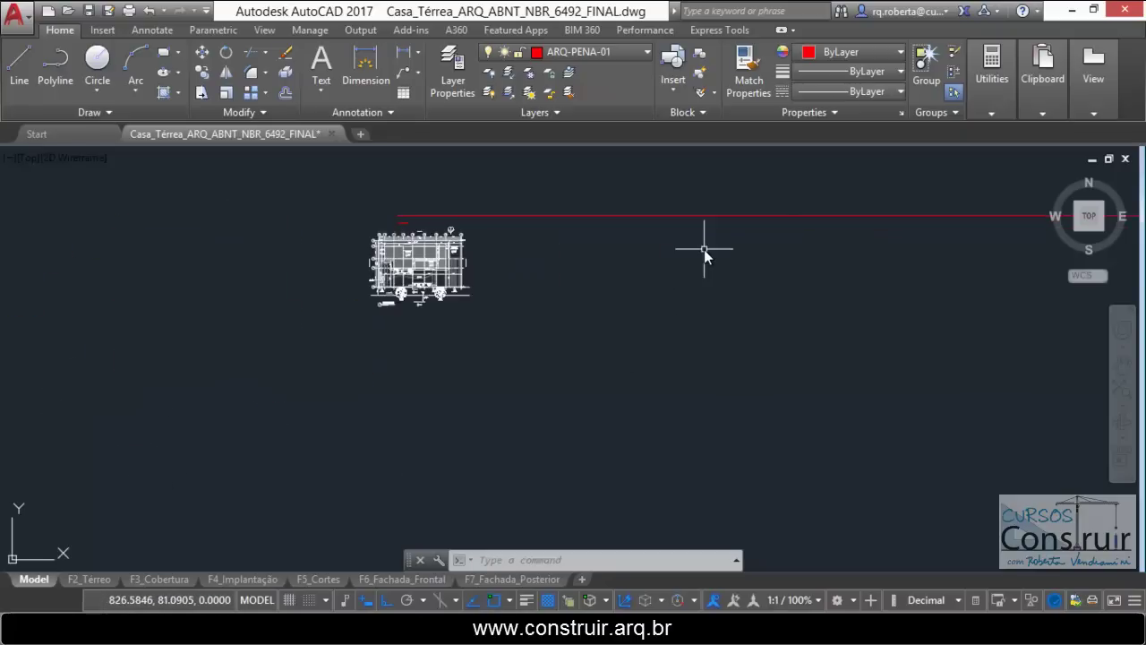
scroll(236, 366, down, 2)
scroll(537, 301, up, 2)
scroll(440, 348, down, 2)
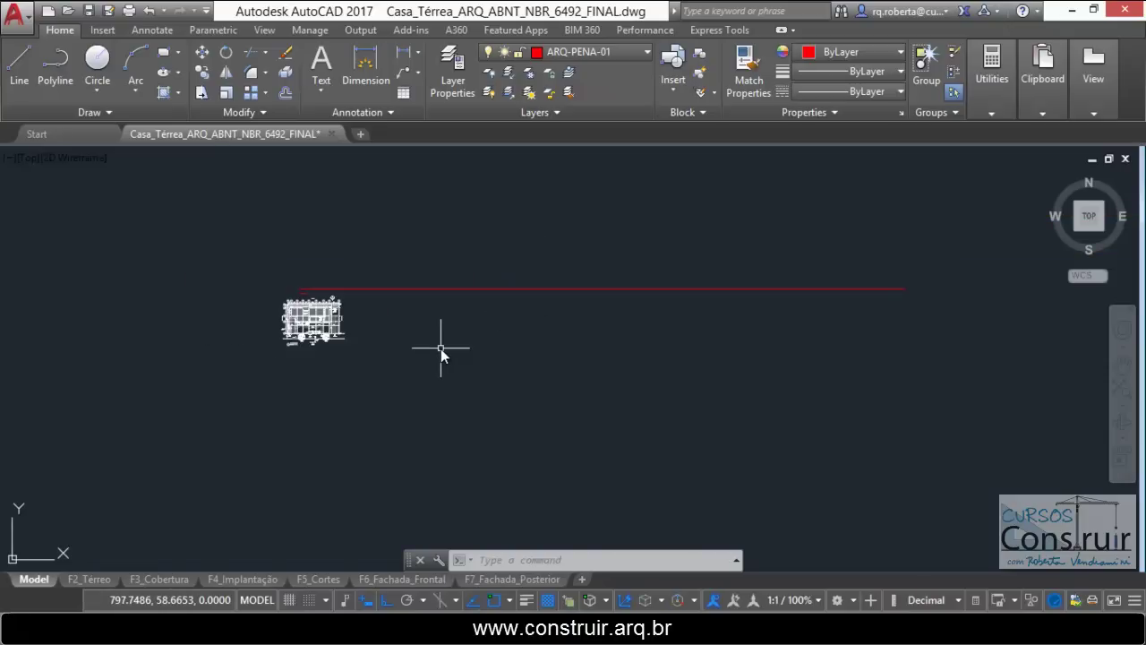
Step: Start ALIGN and window-select the whole imported site plan
text(AL)
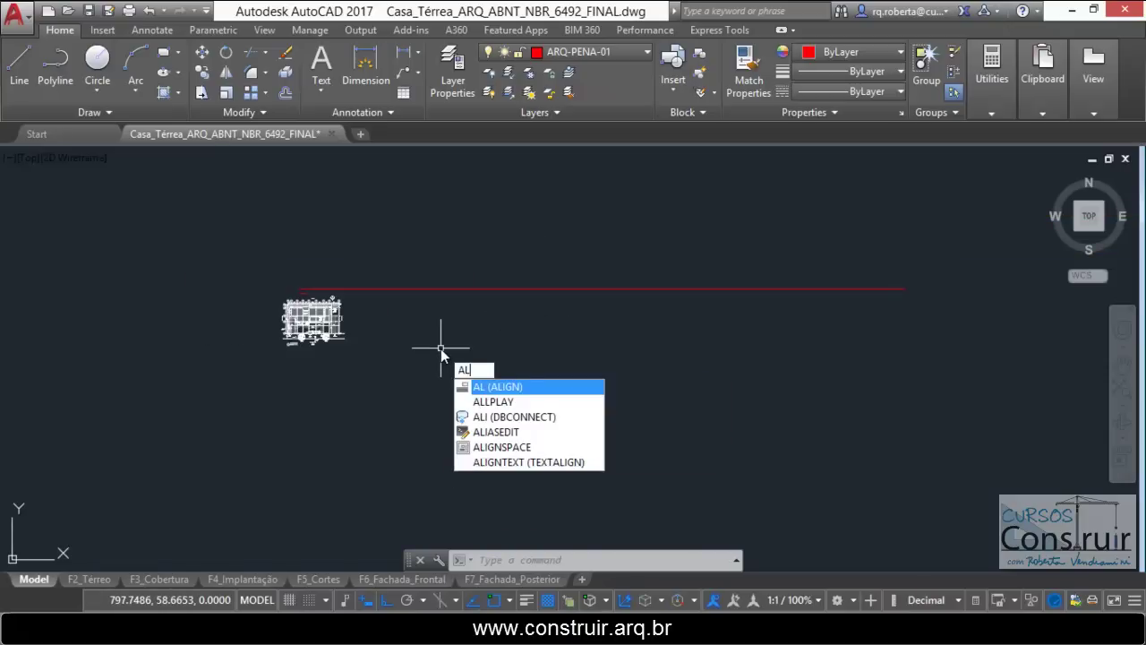
key(Return)
click(229, 231)
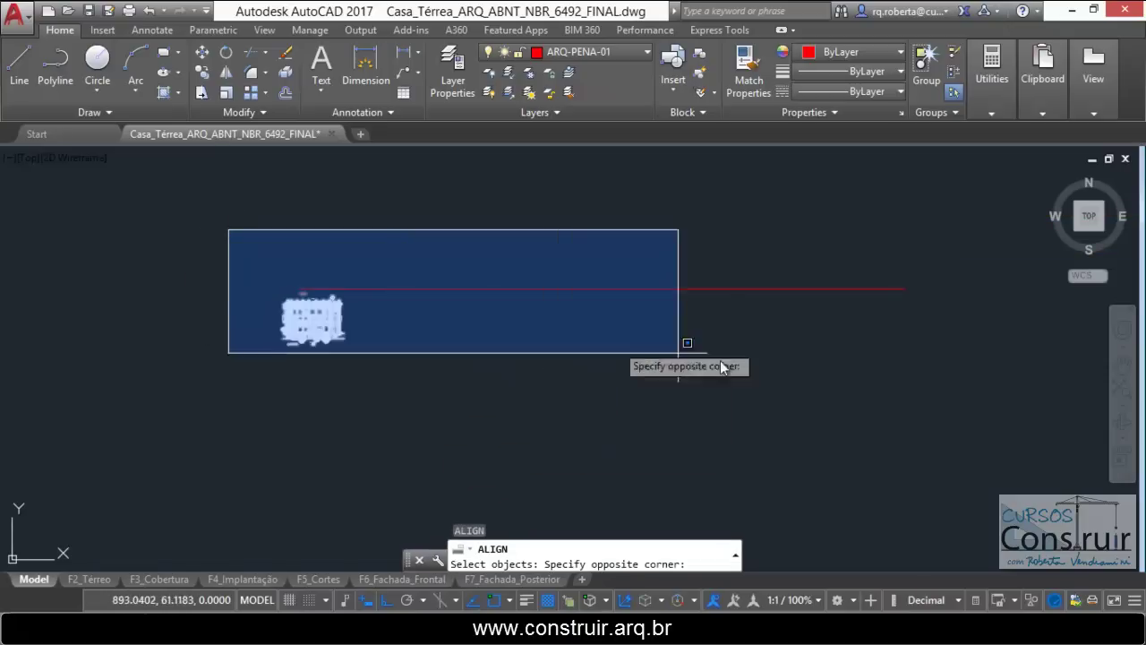
click(943, 430)
key(Return)
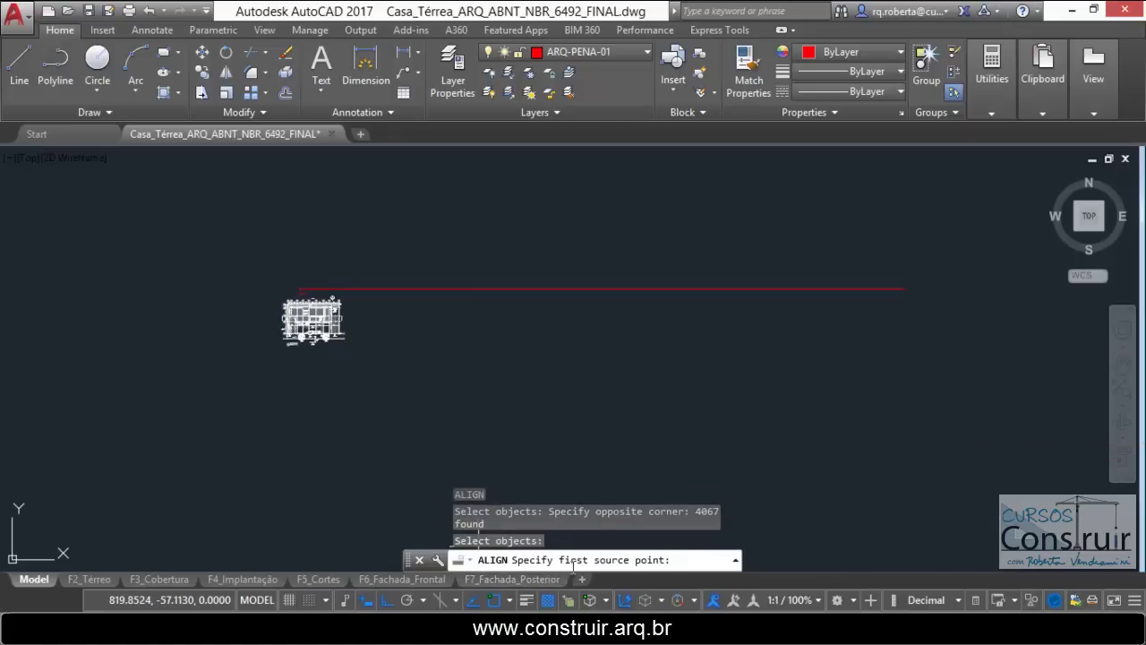
Step: Match the short red line's endpoints to the long red line's endpoints, scaling the plan to fit
scroll(304, 309, up, 3)
scroll(302, 315, up, 5)
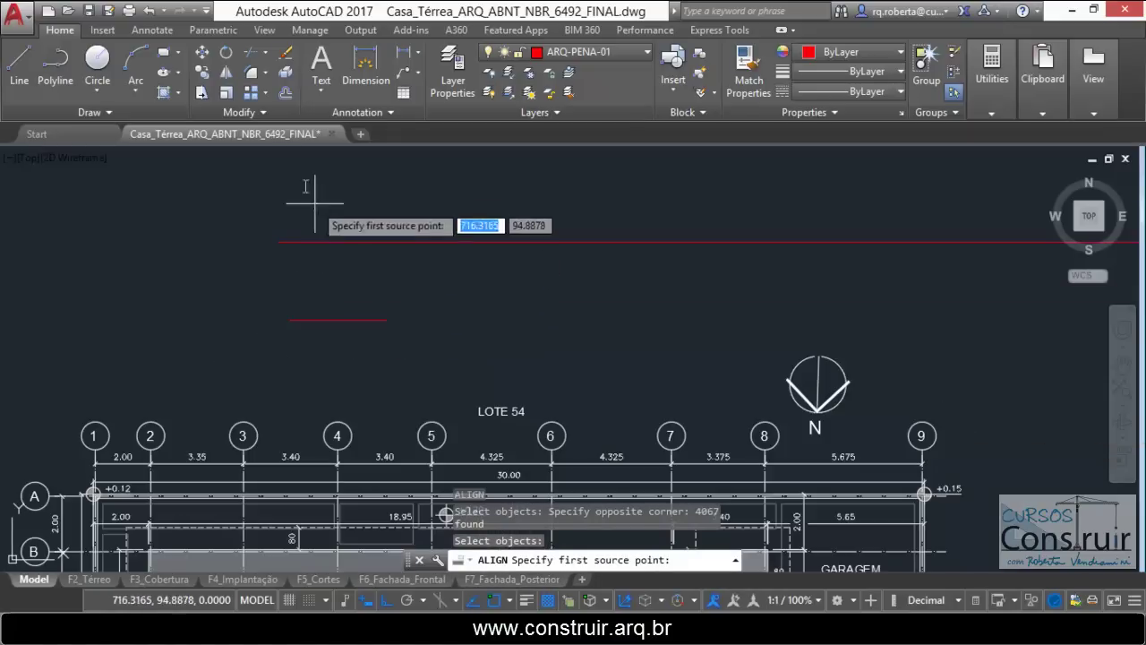
click(289, 319)
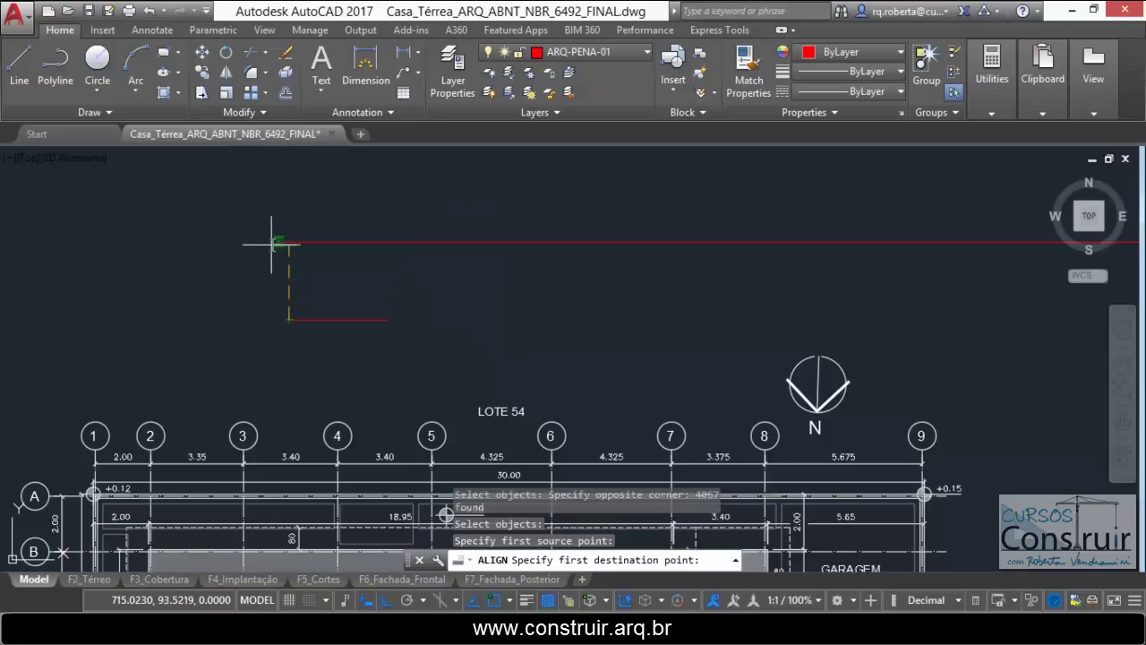
click(279, 241)
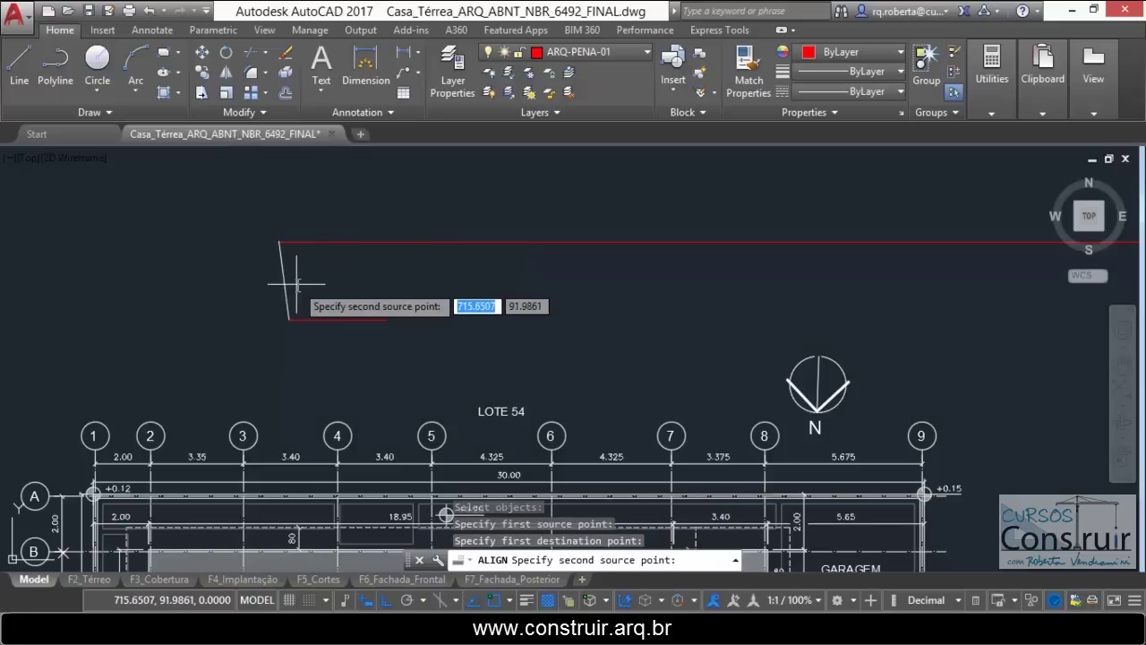
click(387, 319)
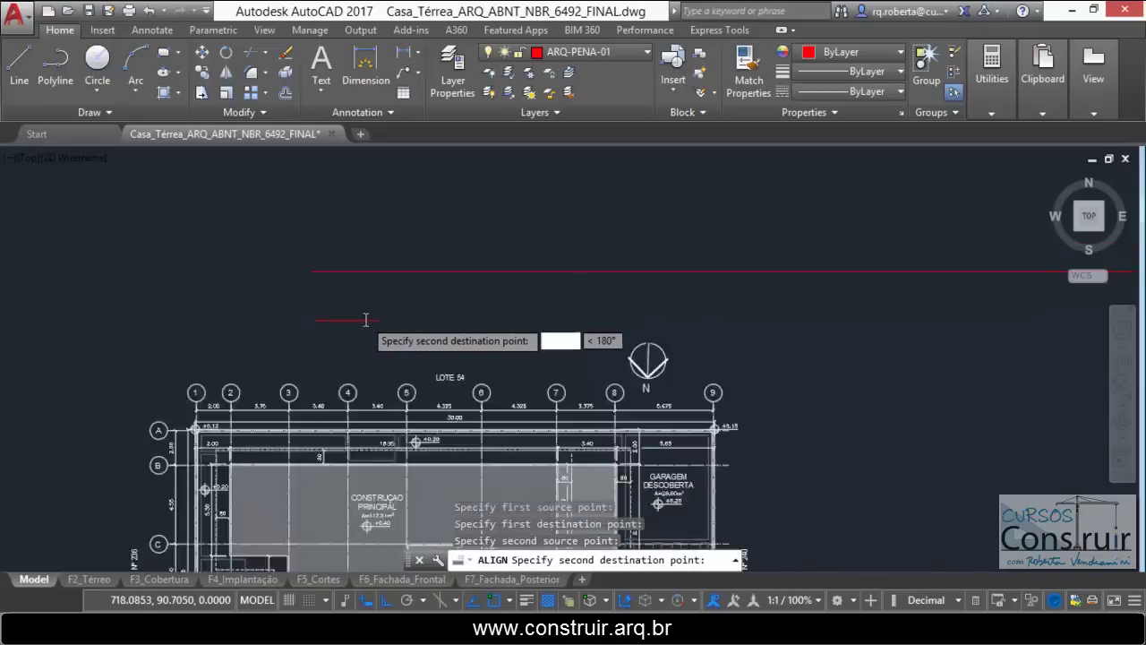
scroll(383, 319, down, 5)
scroll(368, 319, down, 5)
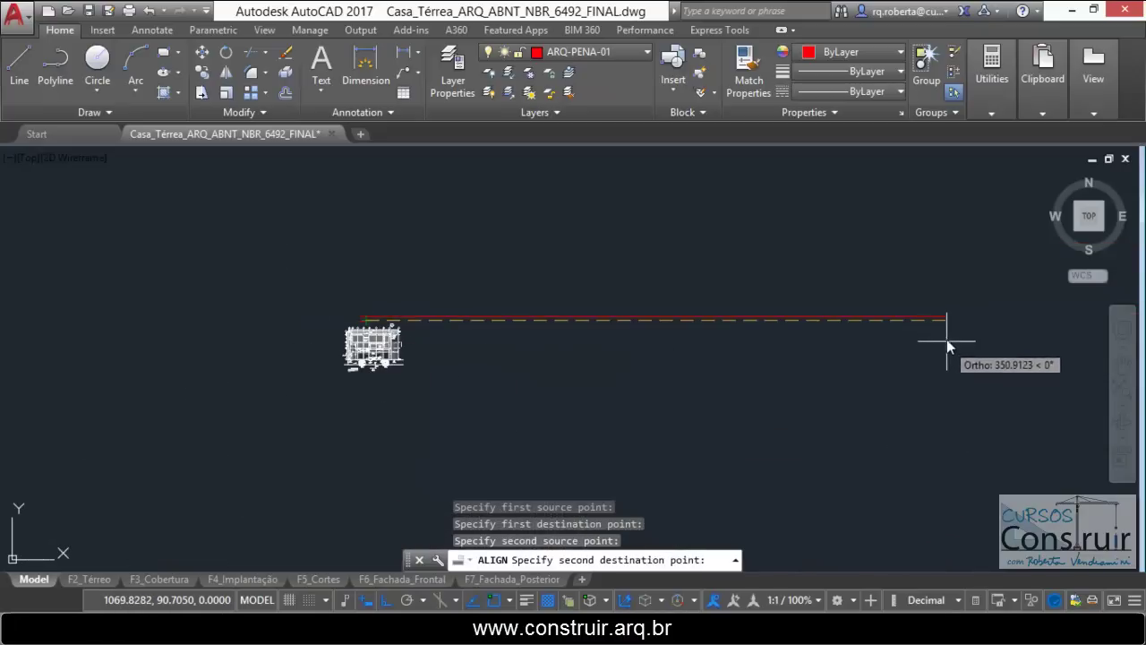
click(944, 317)
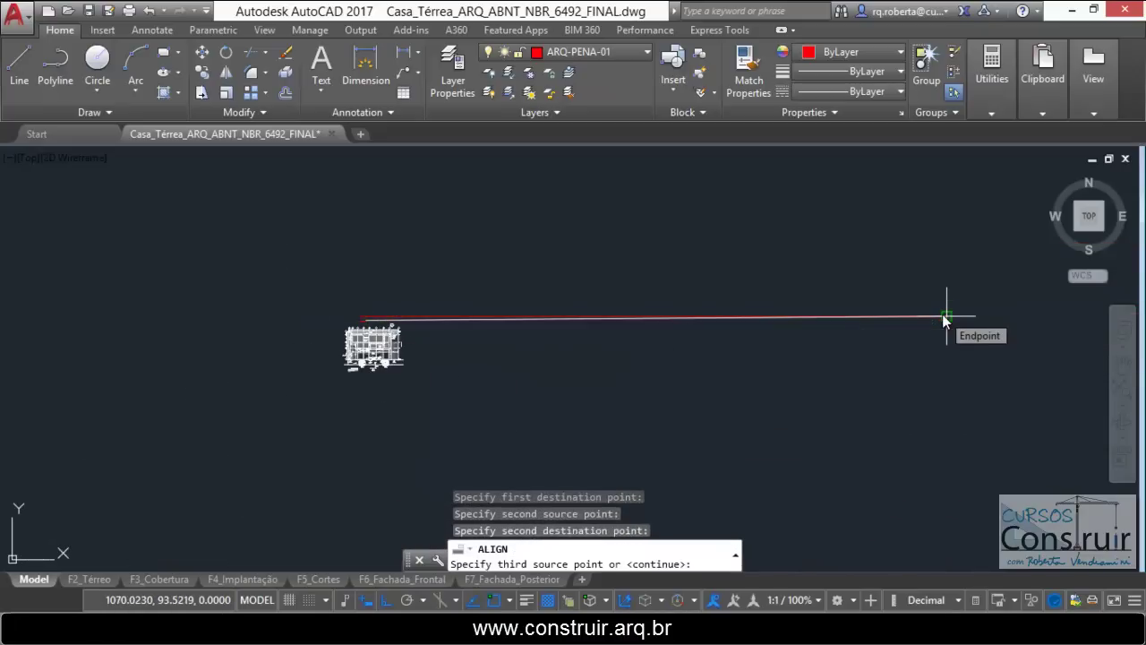
key(Return)
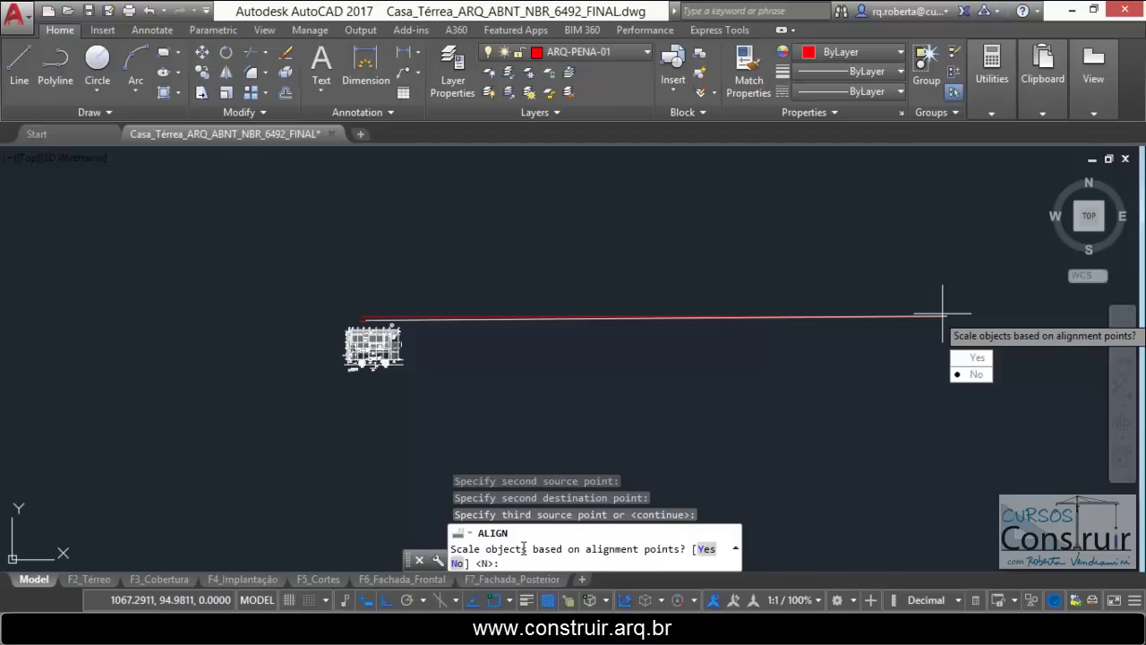
click(975, 358)
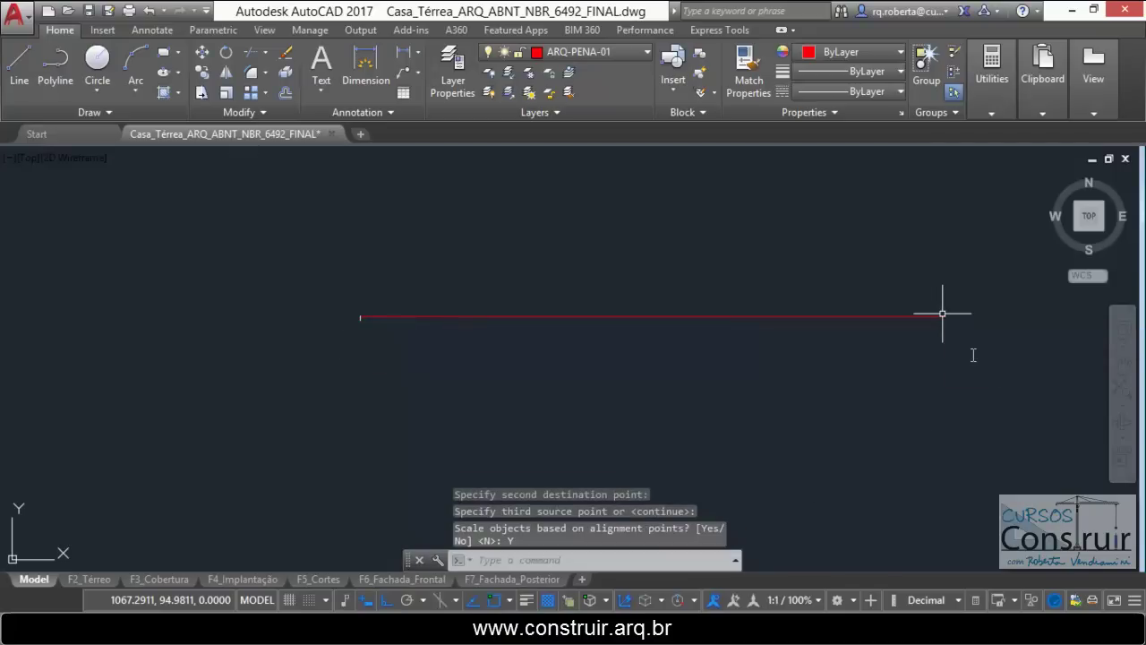
scroll(403, 231, down, 3)
scroll(403, 231, down, 2)
scroll(403, 231, down, 2)
scroll(403, 231, down, 1)
scroll(442, 339, up, 5)
scroll(443, 340, up, 2)
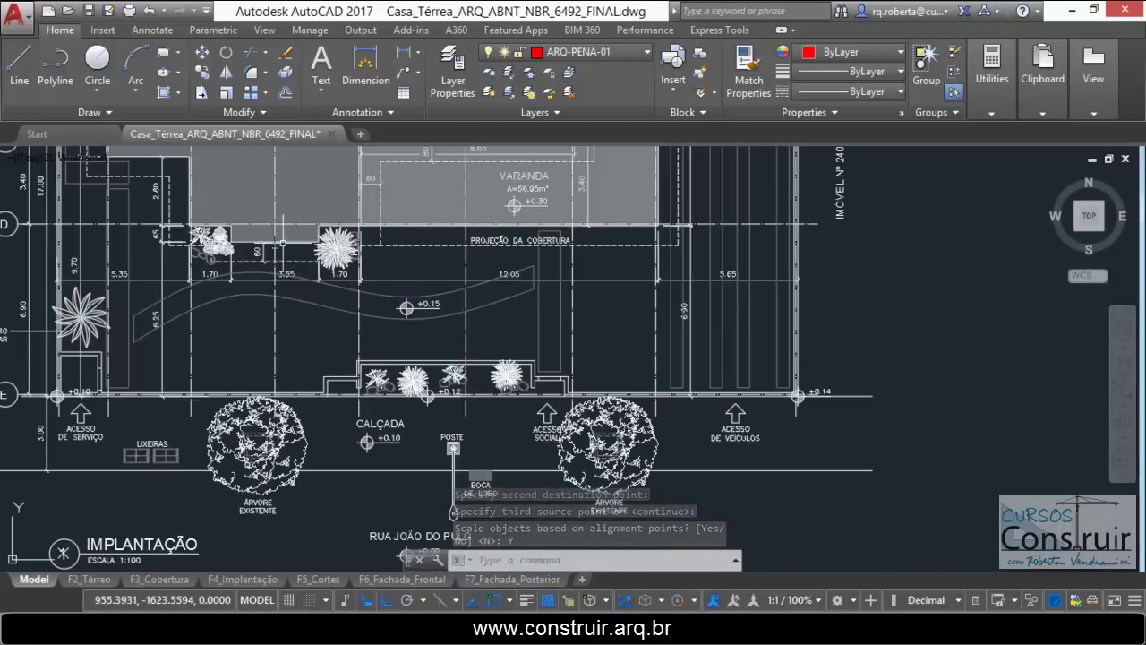
scroll(443, 340, up, 2)
scroll(256, 268, up, 4)
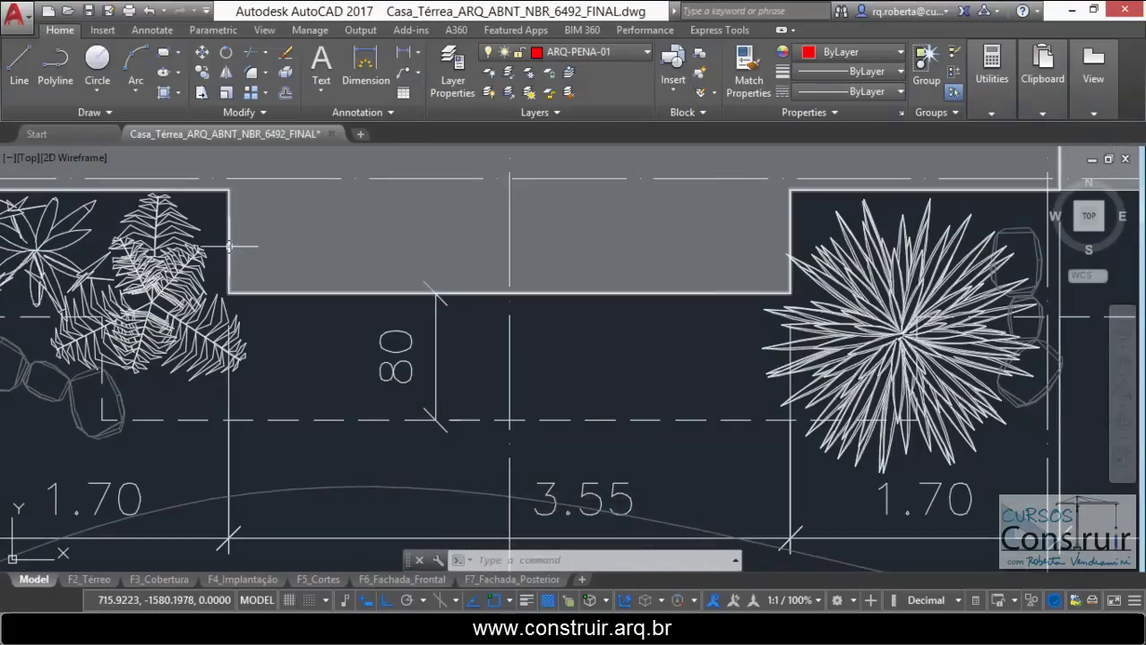
text(dis)
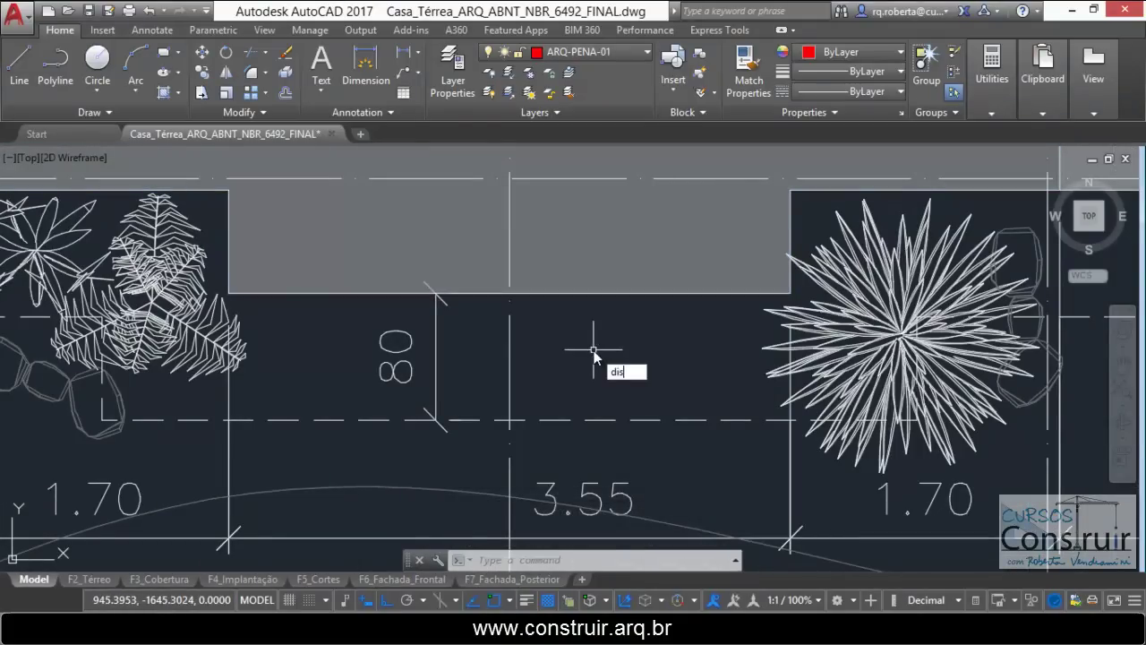
key(Return)
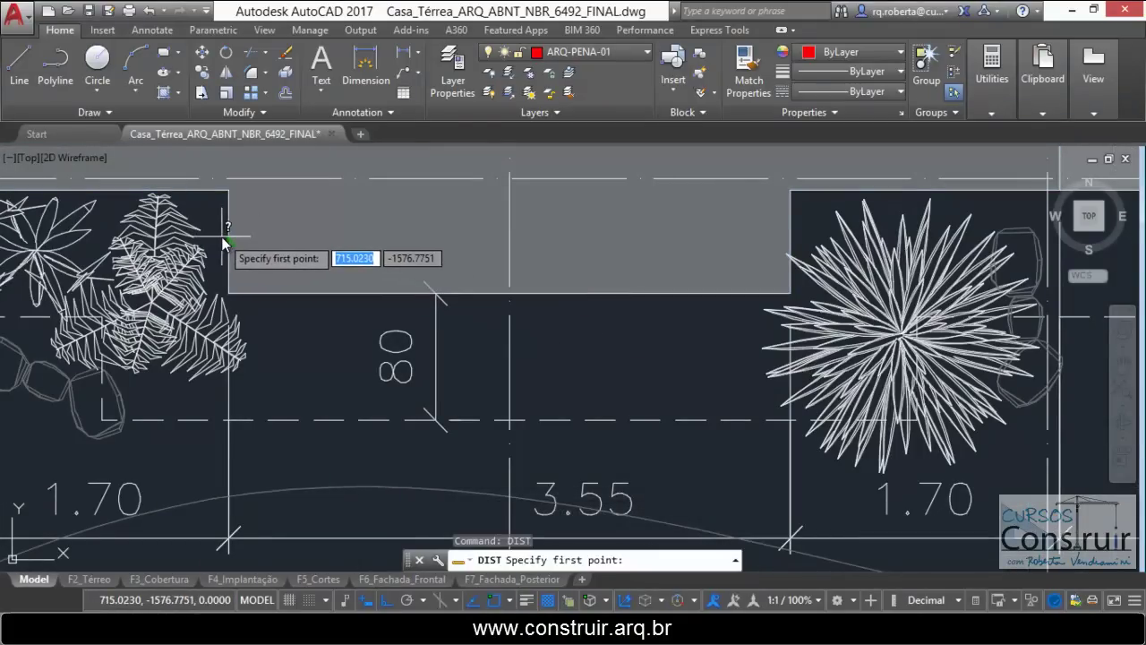
click(231, 242)
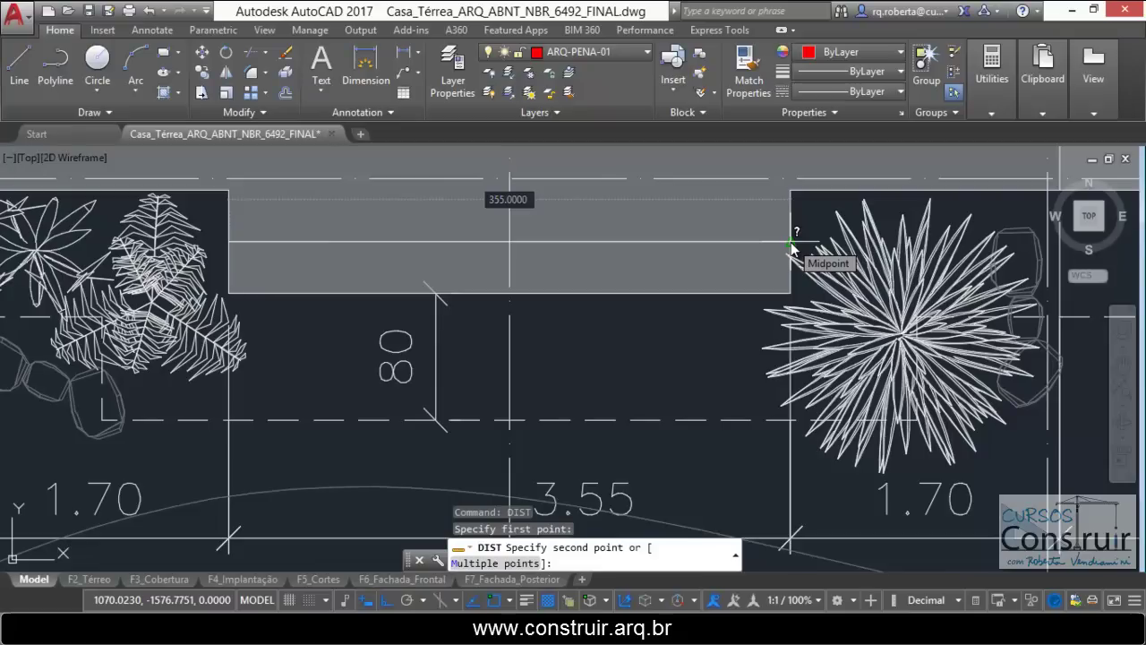
key(Escape)
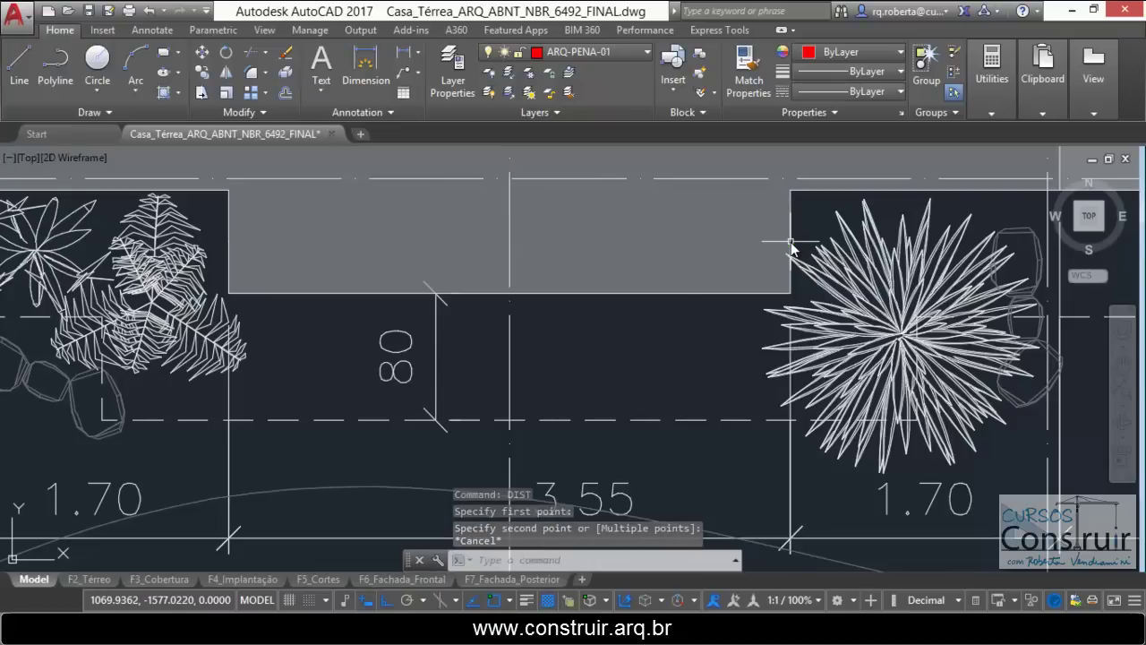
scroll(602, 313, down, 10)
scroll(431, 368, down, 7)
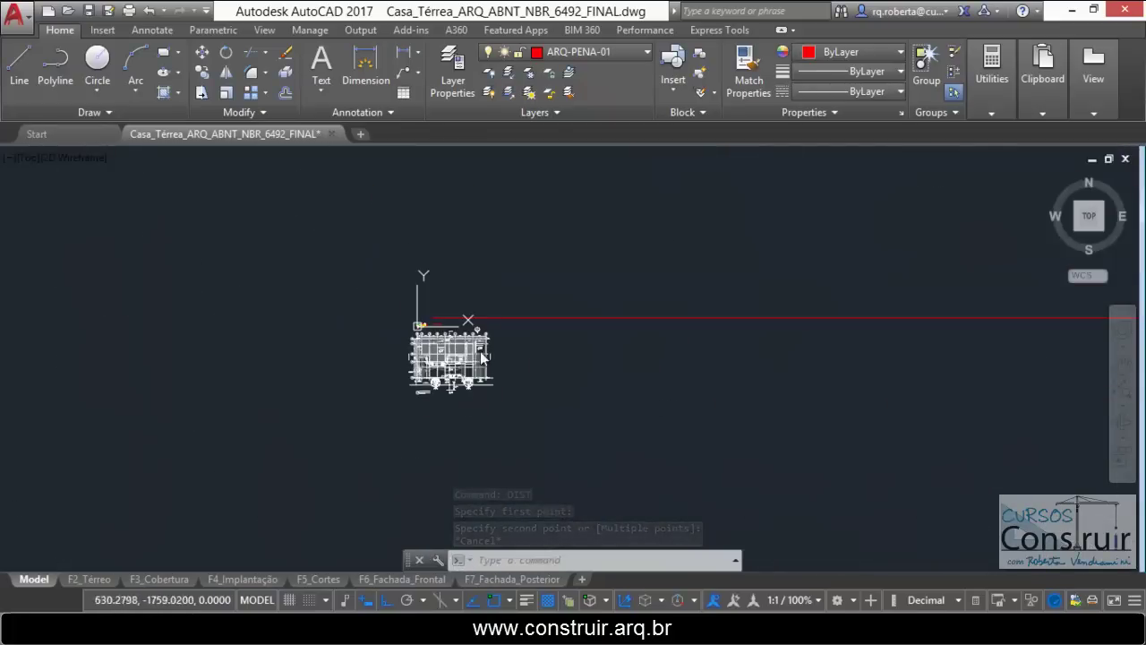
scroll(379, 328, down, 4)
scroll(537, 333, up, 2)
scroll(488, 340, up, 2)
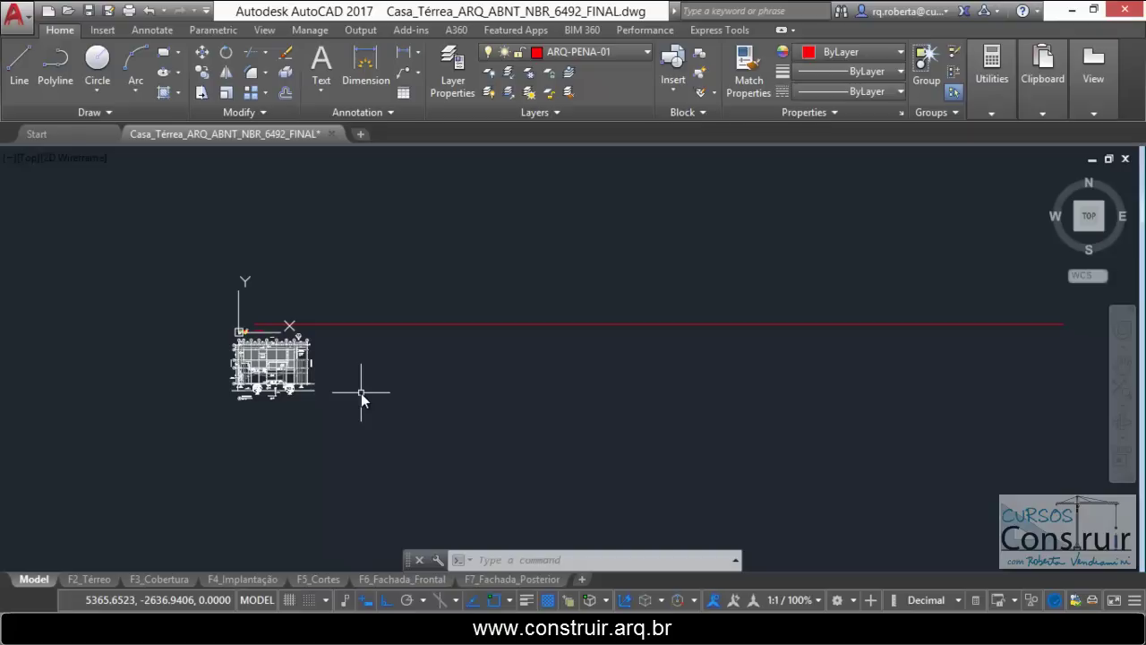
scroll(277, 389, up, 2)
scroll(277, 390, up, 3)
scroll(300, 392, up, 2)
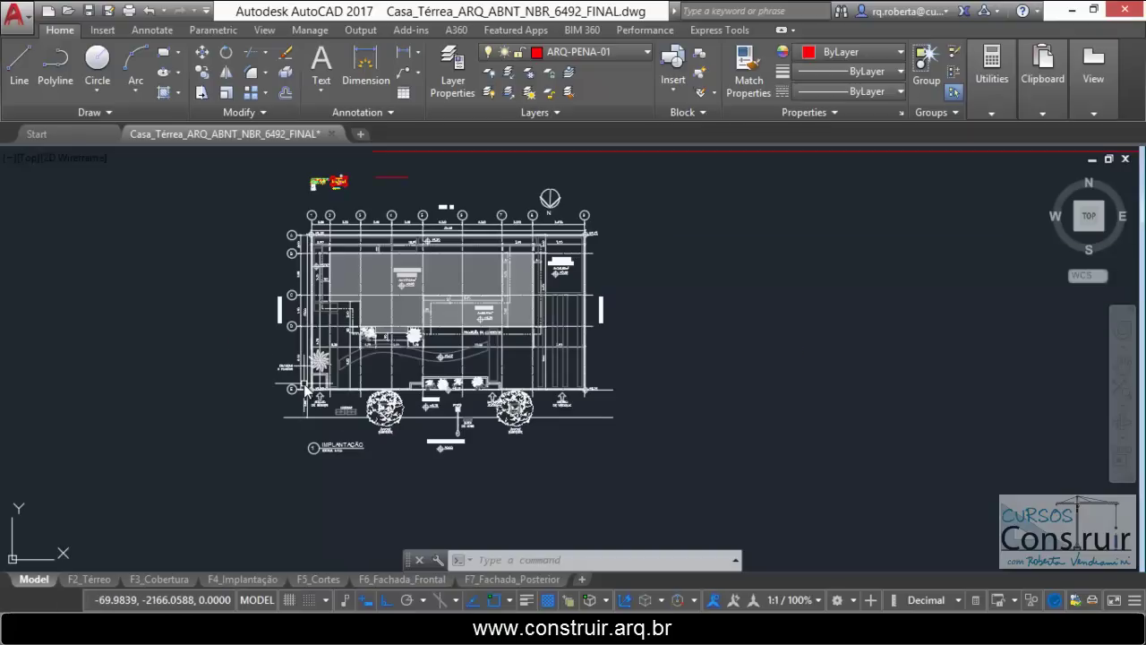